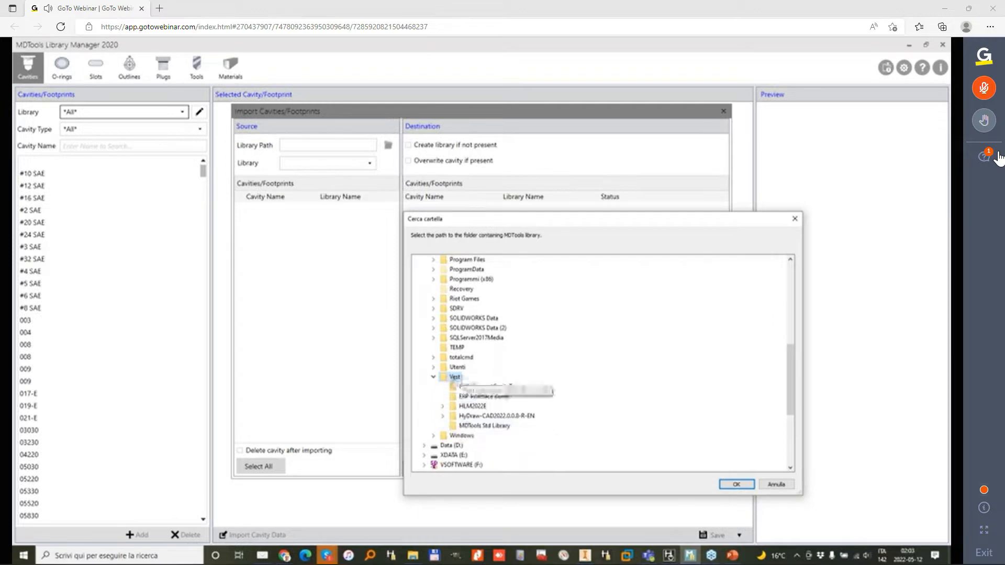
Step: Set the import source path to C:\Vest\MDTools Std Library and check the circuit drawing in HyDraw CAD before returning to MDTools Library Manager
left_click(489, 429)
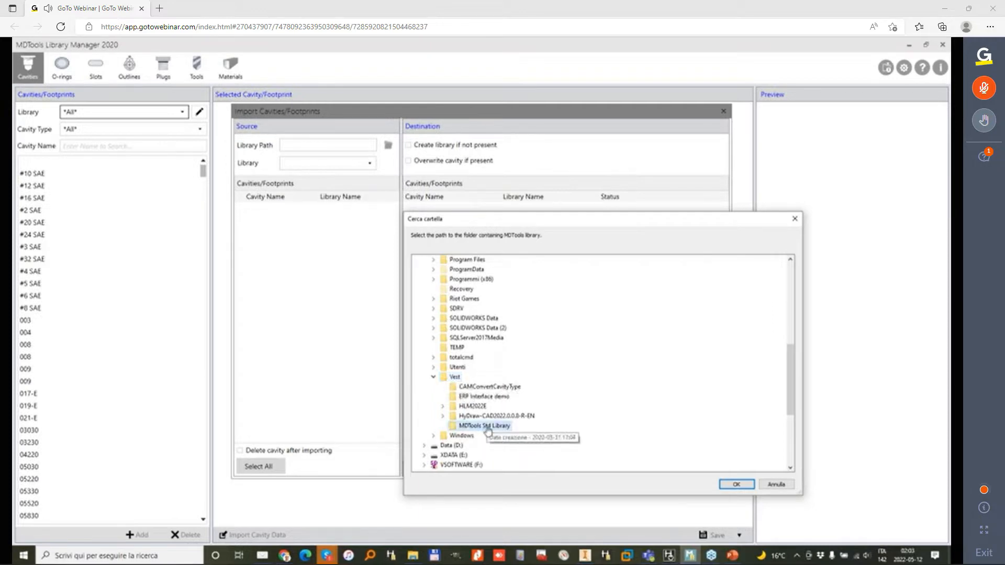
left_click(741, 486)
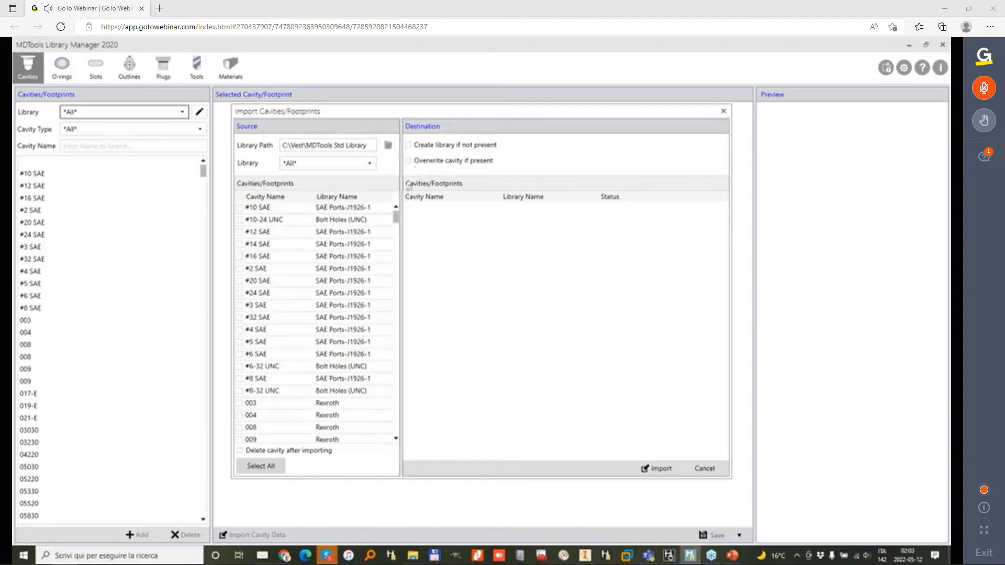
left_click(669, 556)
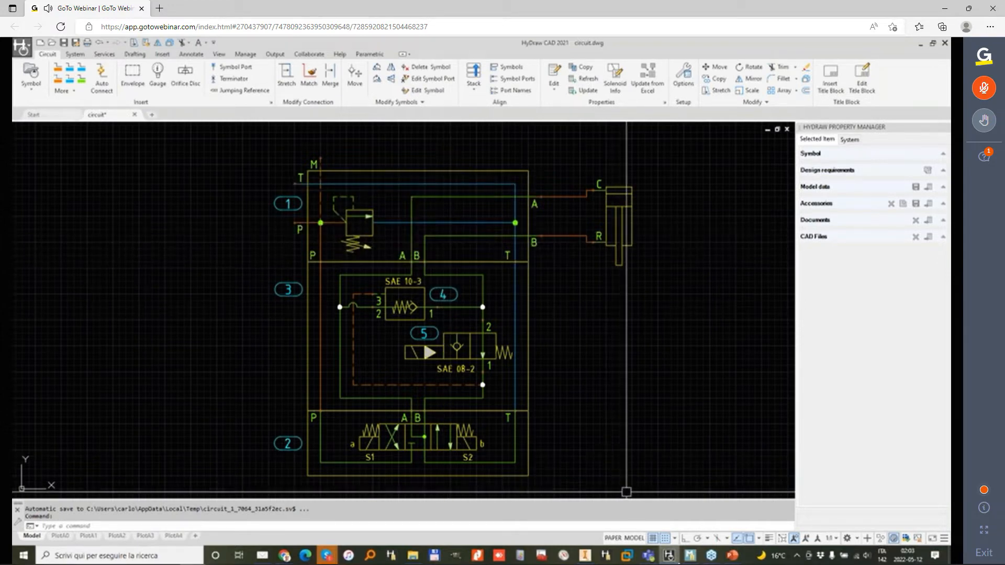
left_click(692, 556)
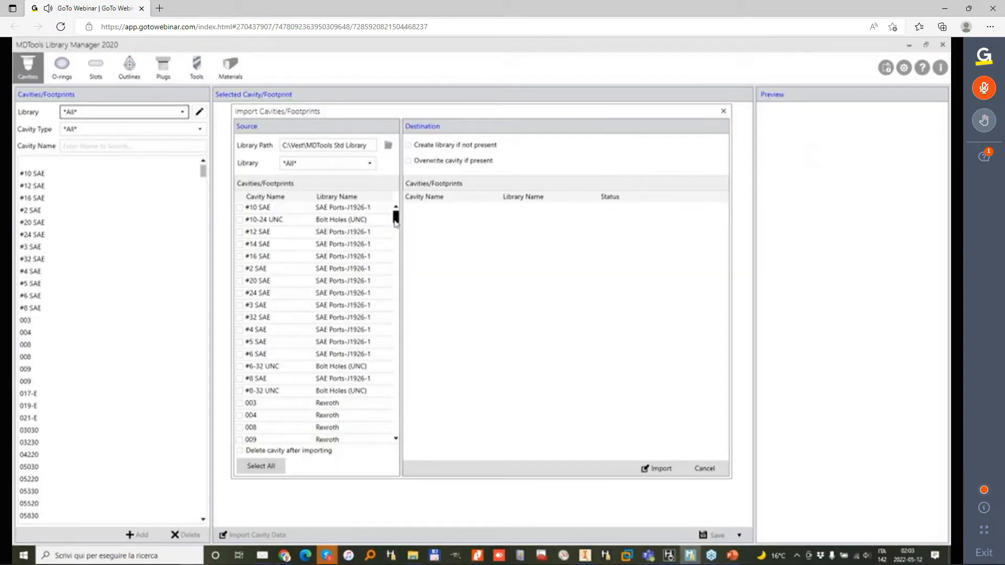
Step: Import footprint D03 from the Direct.Control-NFPA-T3.5.1 source library, creating the library if not present, and close the import dialog
left_click(241, 220)
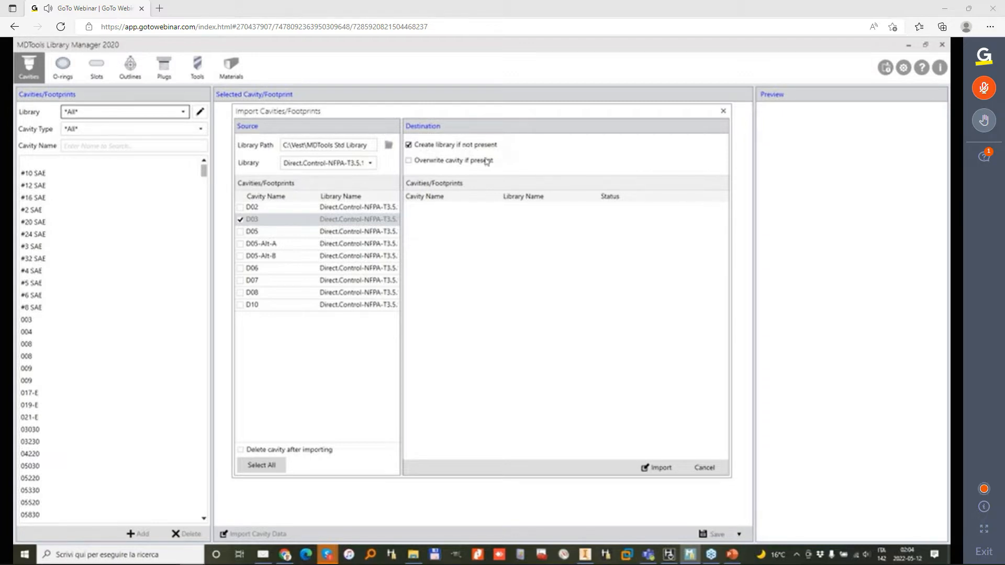
left_click(660, 468)
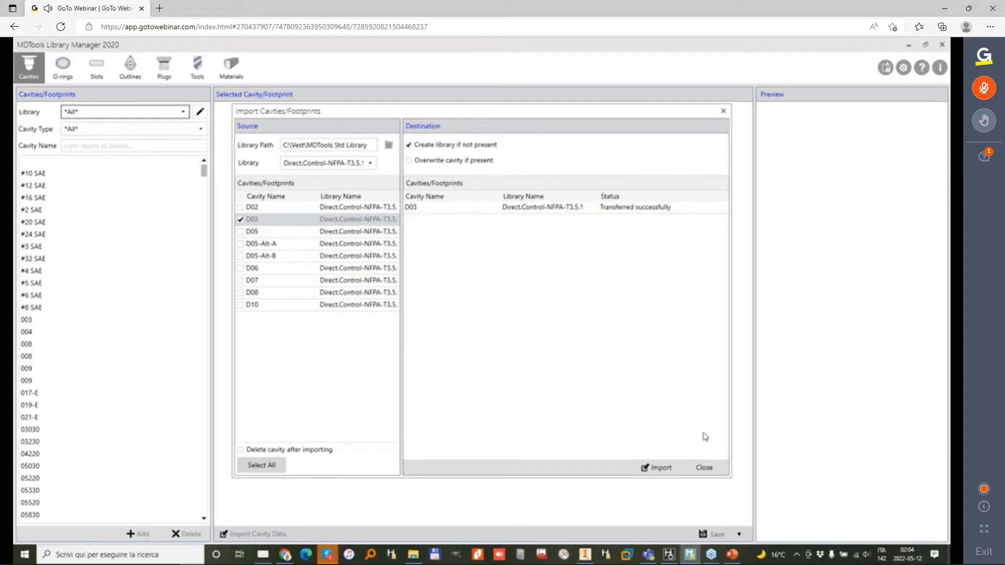
left_click(705, 468)
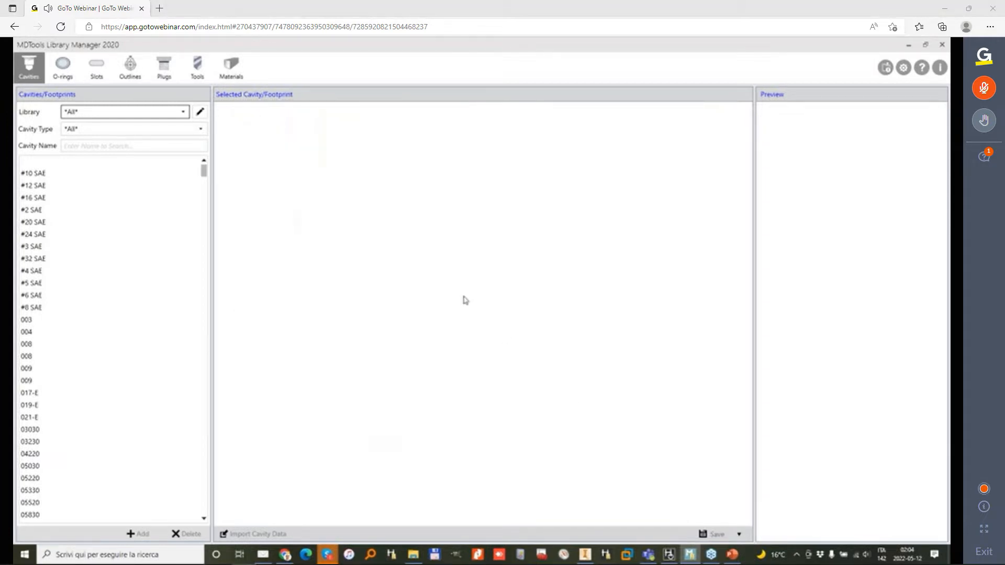
Step: Filter the cavities by the Direct.Control-NFPA-T3.5.1 library and open footprint D03
left_click(183, 112)
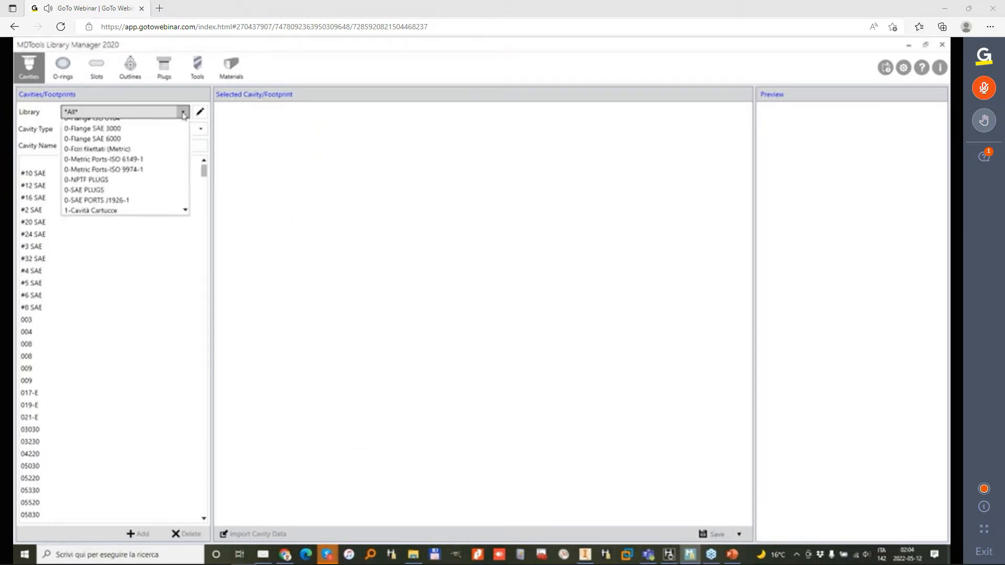
left_click_drag(185, 142, 184, 215)
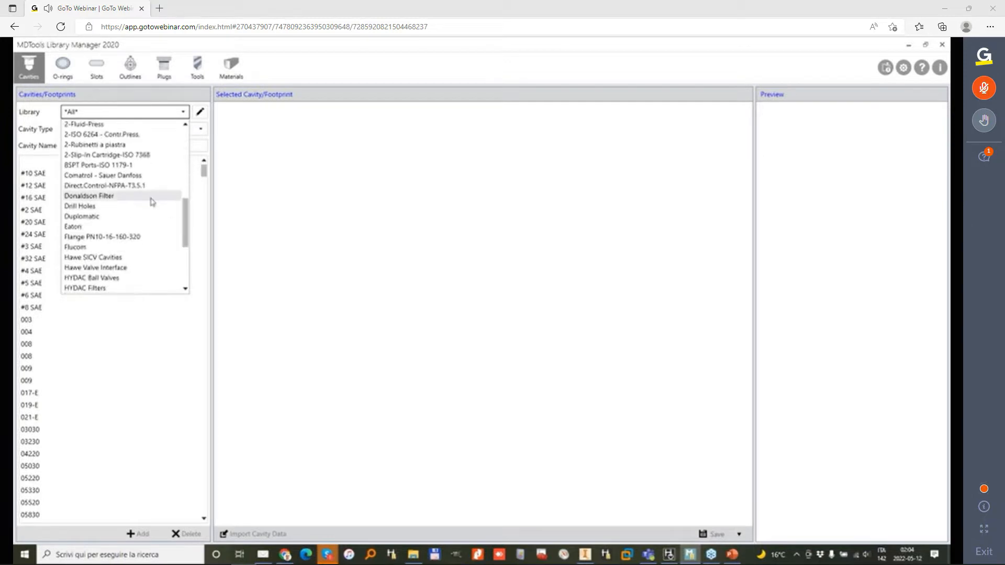
left_click(80, 186)
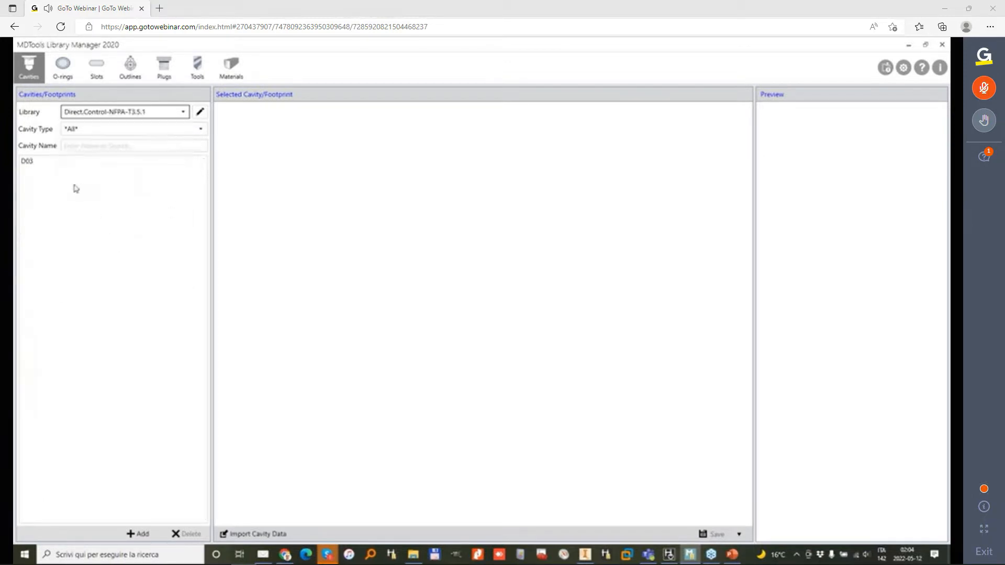
left_click(29, 163)
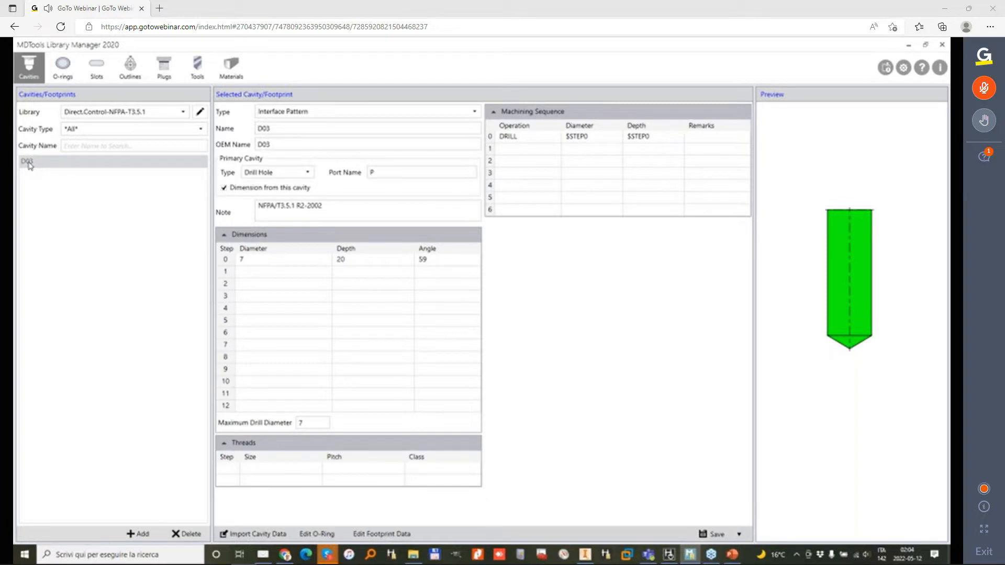
Step: Clear the DRILL operation from the machining sequence of D03's primary cavity and save the footprint
left_click(510, 139)
left_click(515, 141)
key("Delete")
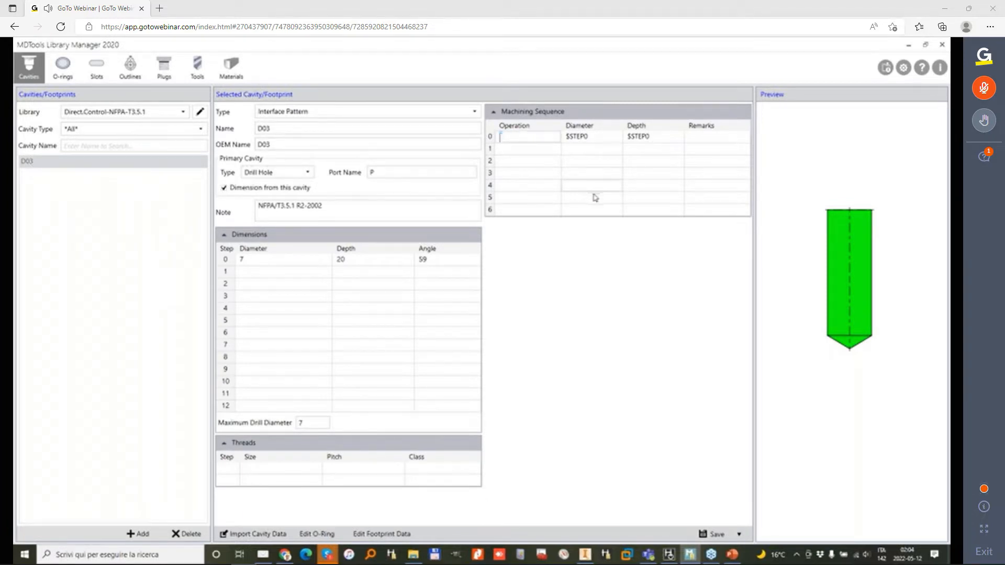
left_click(716, 535)
left_click(388, 173)
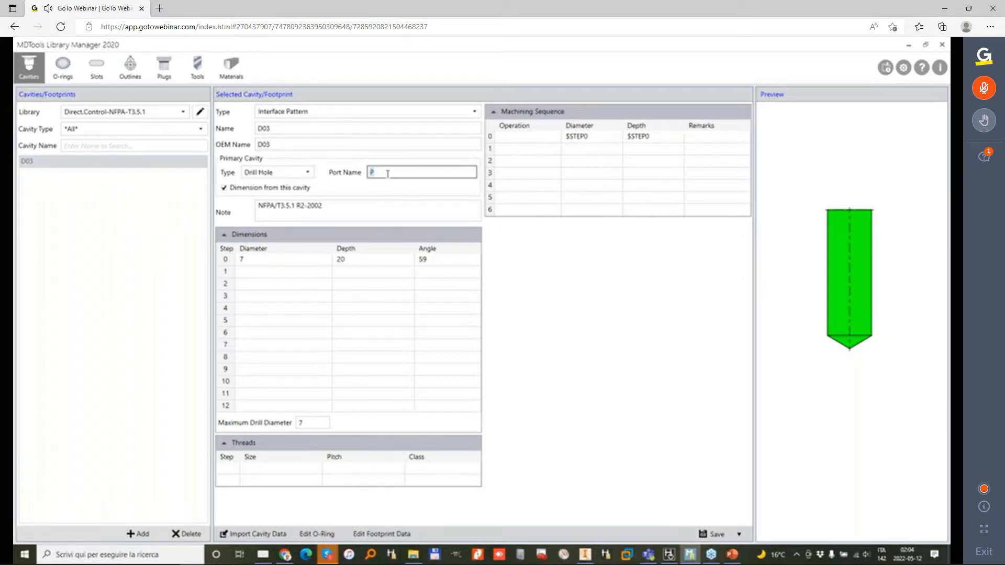
Step: Open the D03 footprint data, import M5 cavity data from 0-Fori filettati (Metric) into bolt hole BH1, and save
left_click(381, 535)
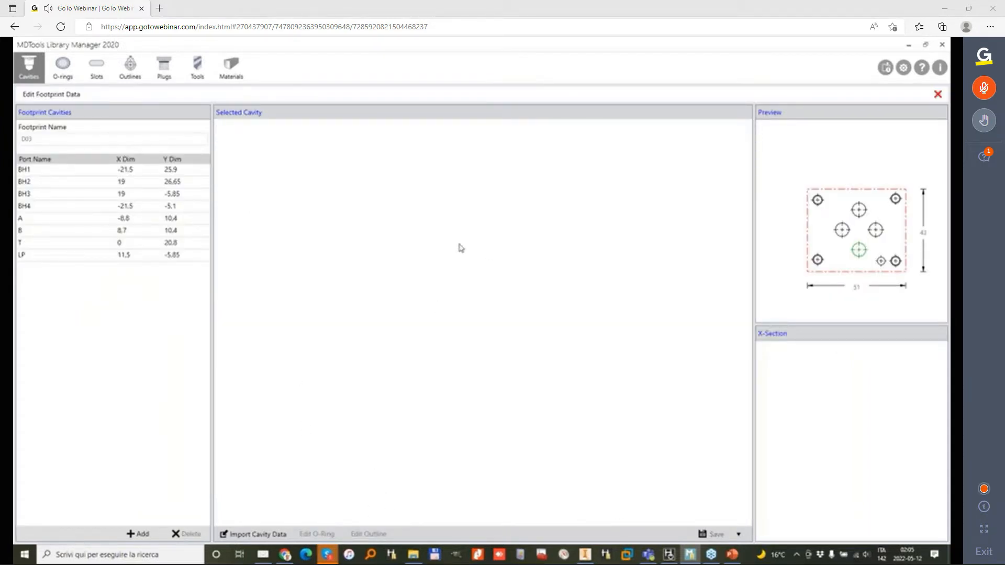
left_click(77, 173)
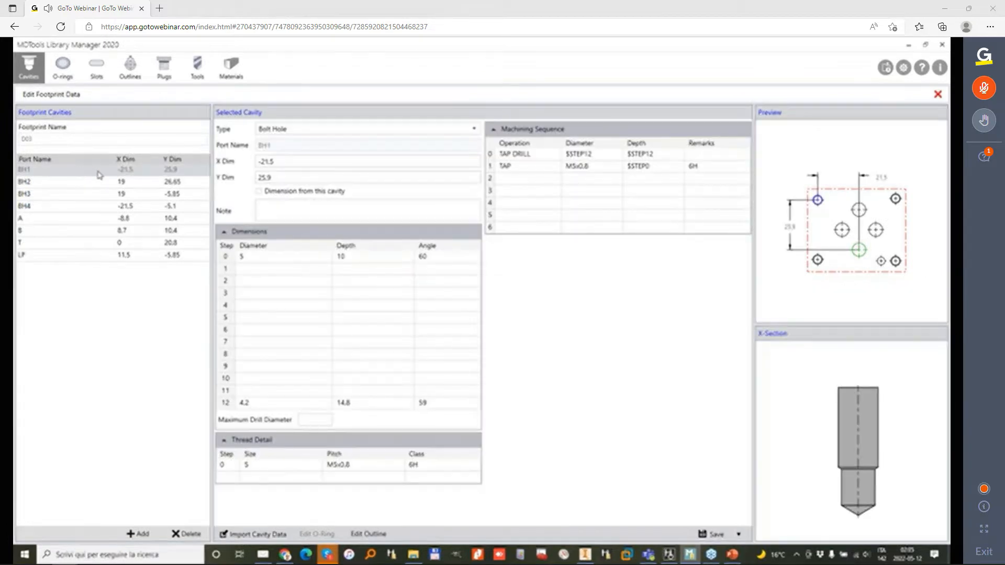
left_click(253, 534)
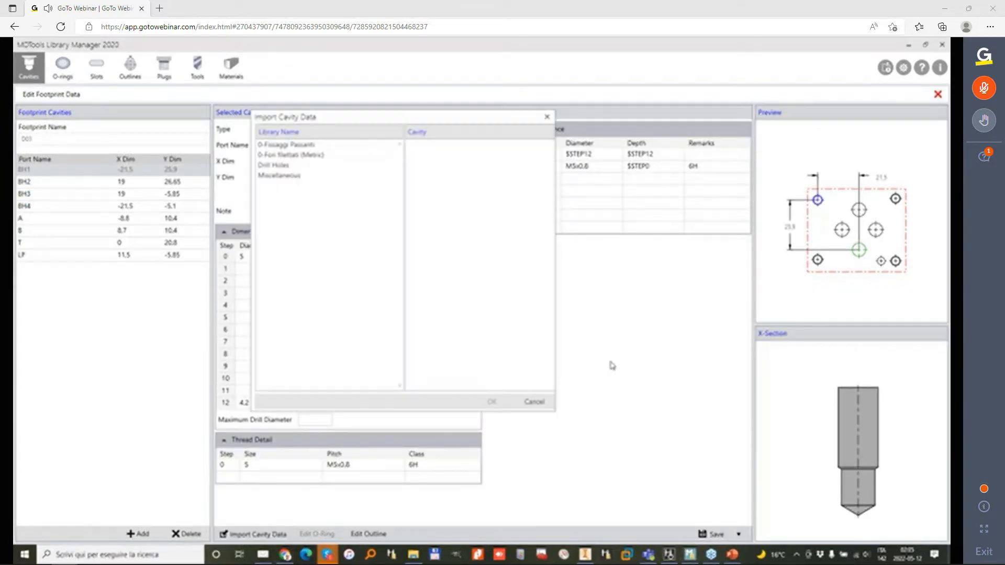
left_click(321, 155)
left_click(441, 266)
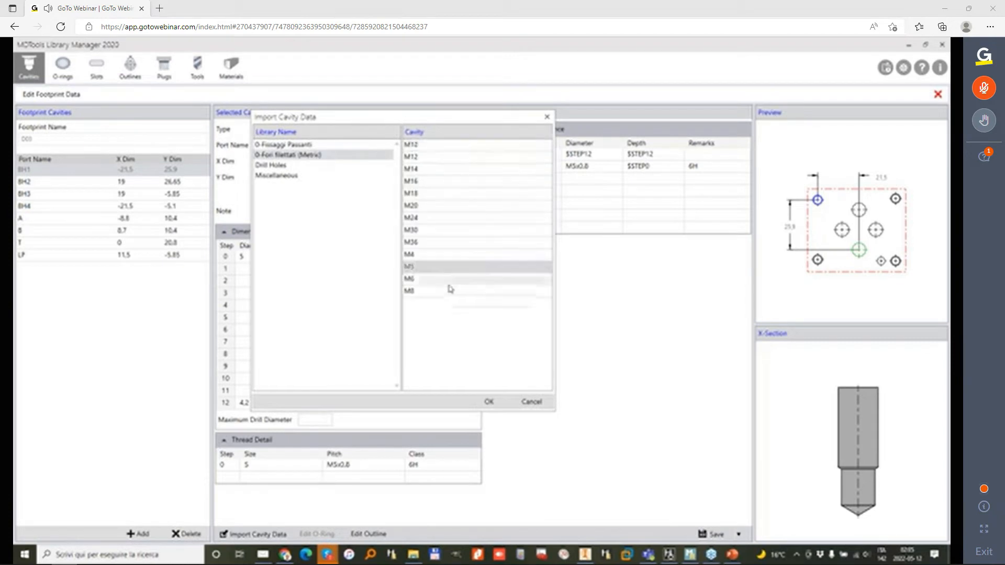
left_click(488, 401)
left_click(712, 531)
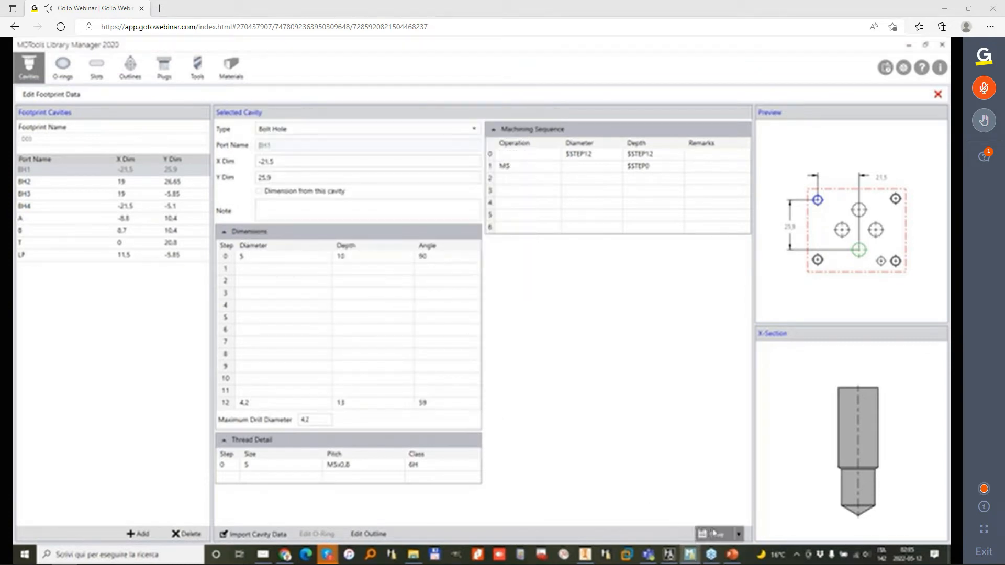
Step: Import the M5 cavity data from the 0-Fori filettati (Metric) library into bolt hole BH2
left_click(63, 186)
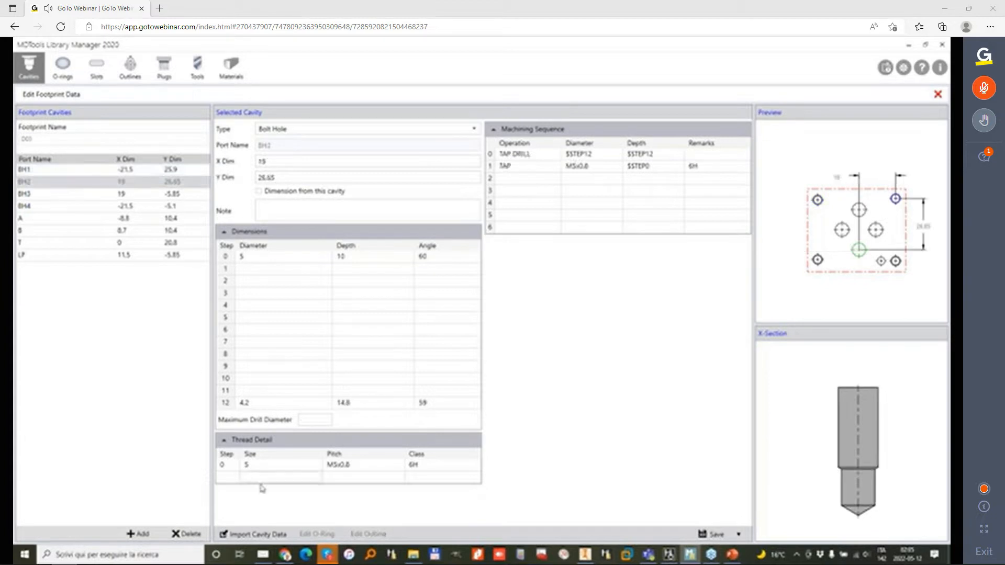
left_click(254, 534)
left_click(343, 181)
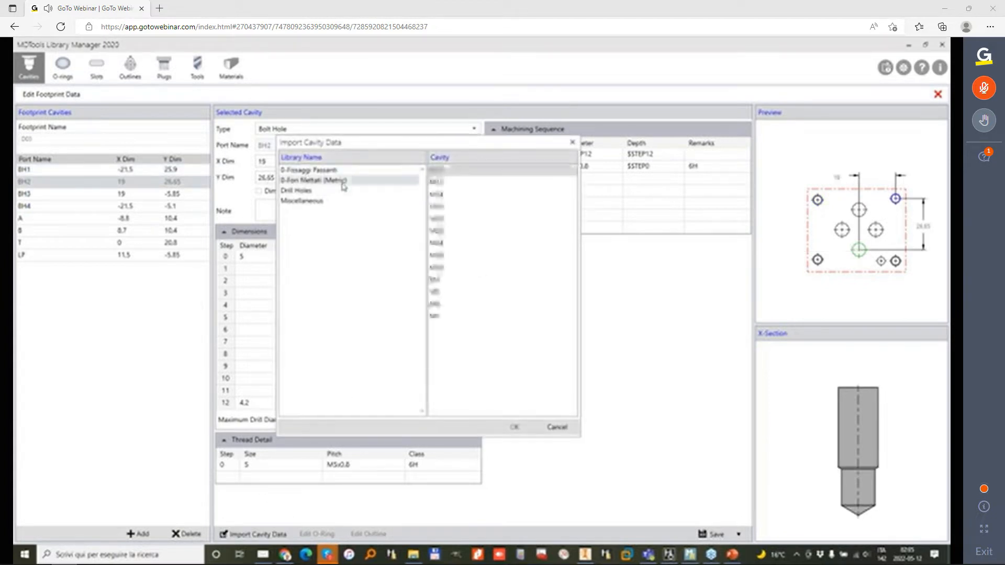
left_click(458, 292)
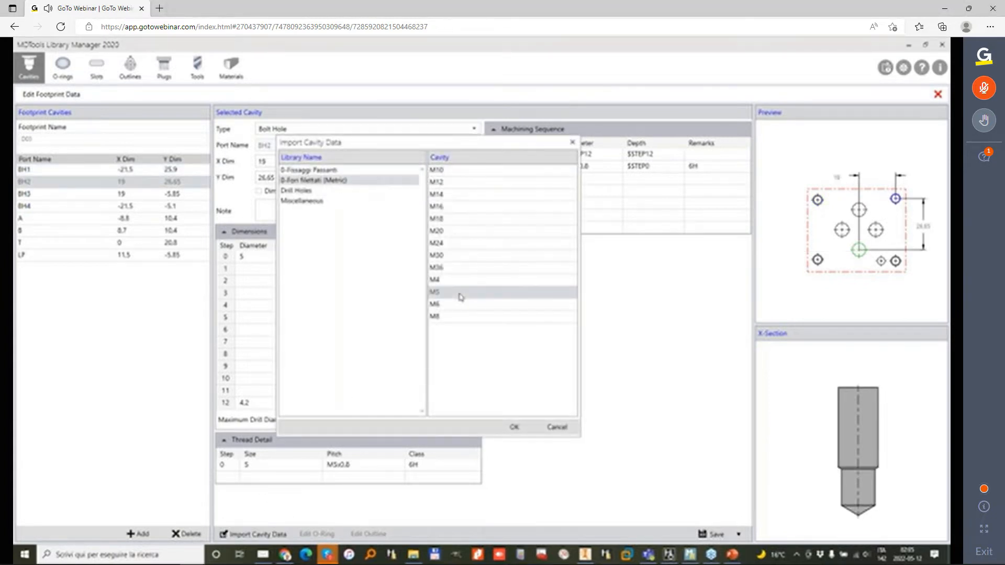
left_click(516, 428)
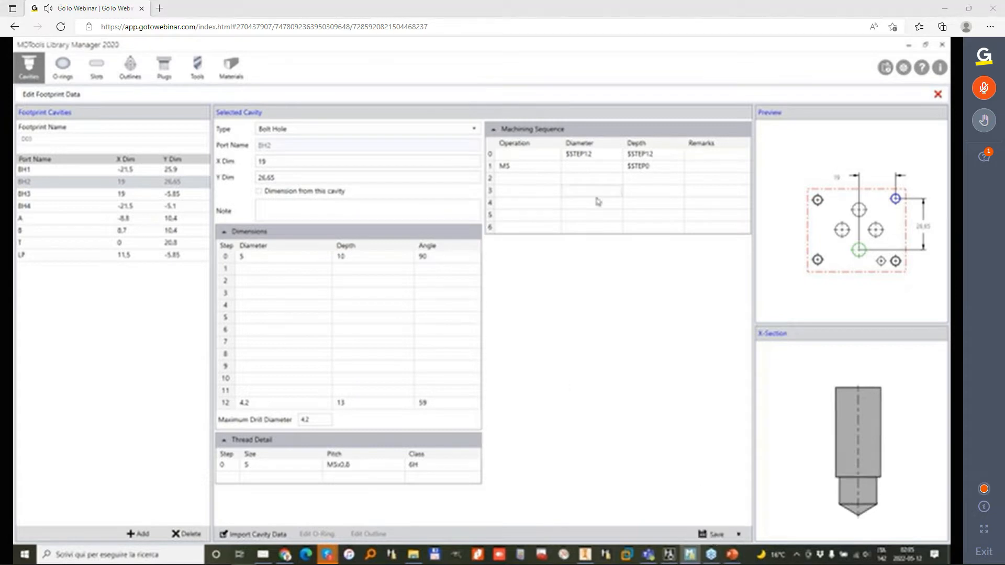
Step: Import the M5 cavity data from the 0-Fori filettati (Metric) library into bolt hole BH3 and save it
left_click(52, 194)
left_click(254, 533)
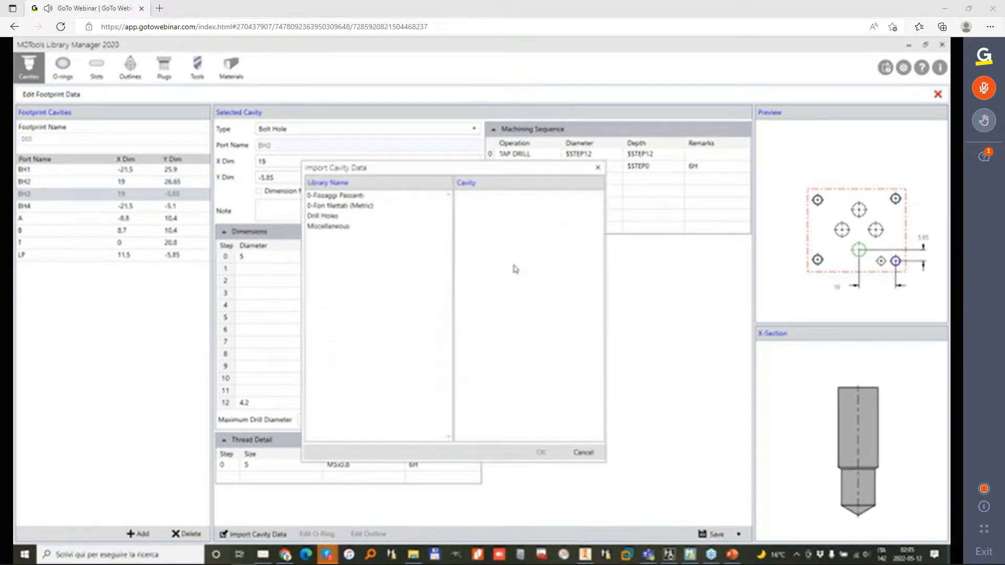
left_click(374, 205)
left_click(482, 317)
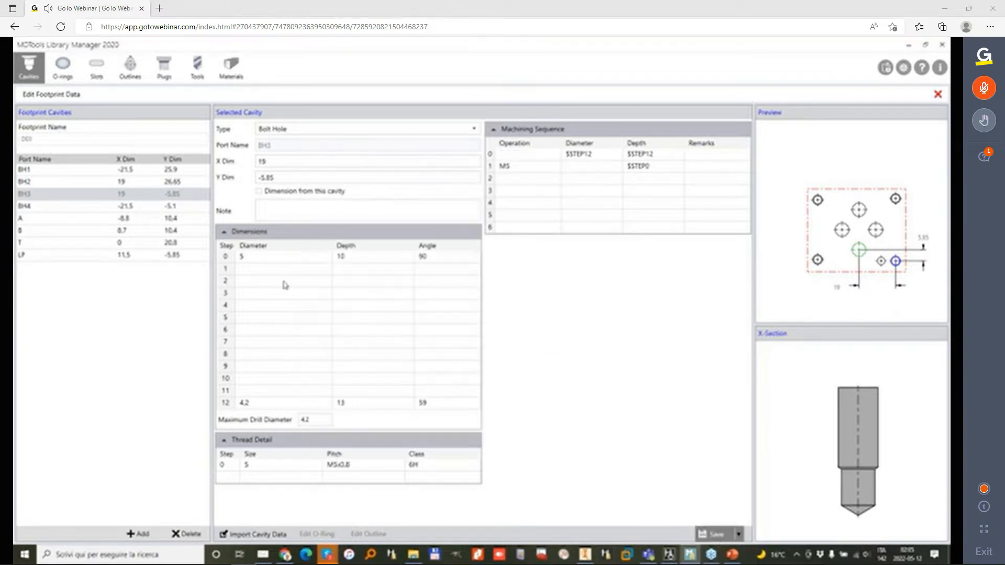
Step: Import the M5 cavity data from the 0-Fori filettati (Metric) library into bolt hole BH4 and save it
left_click(78, 206)
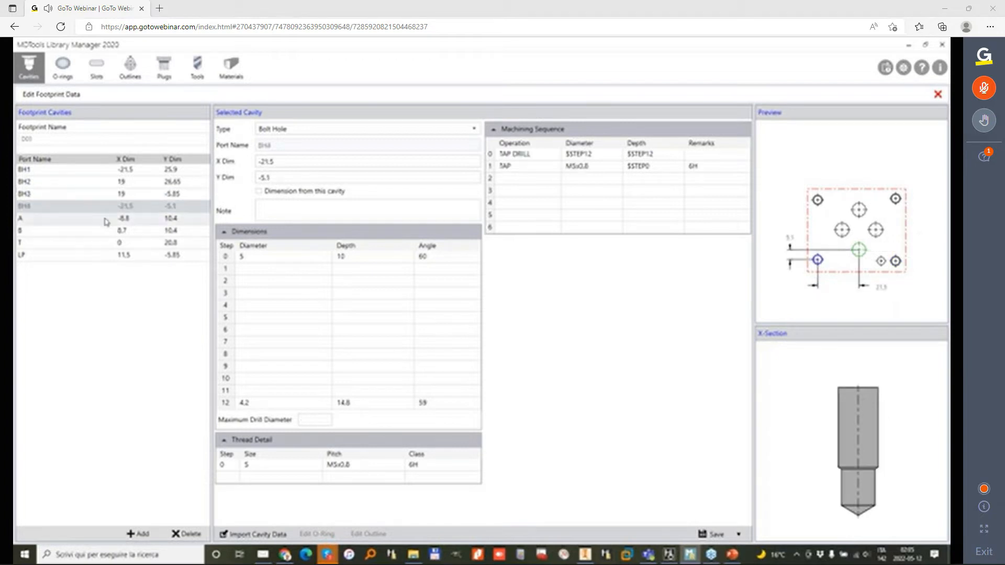
left_click(253, 534)
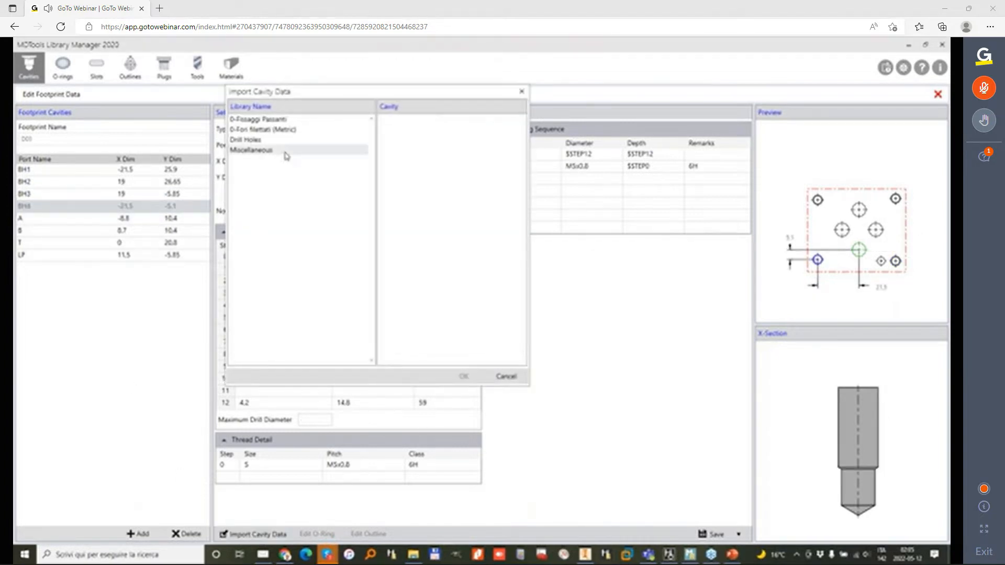
left_click(285, 130)
left_click(445, 241)
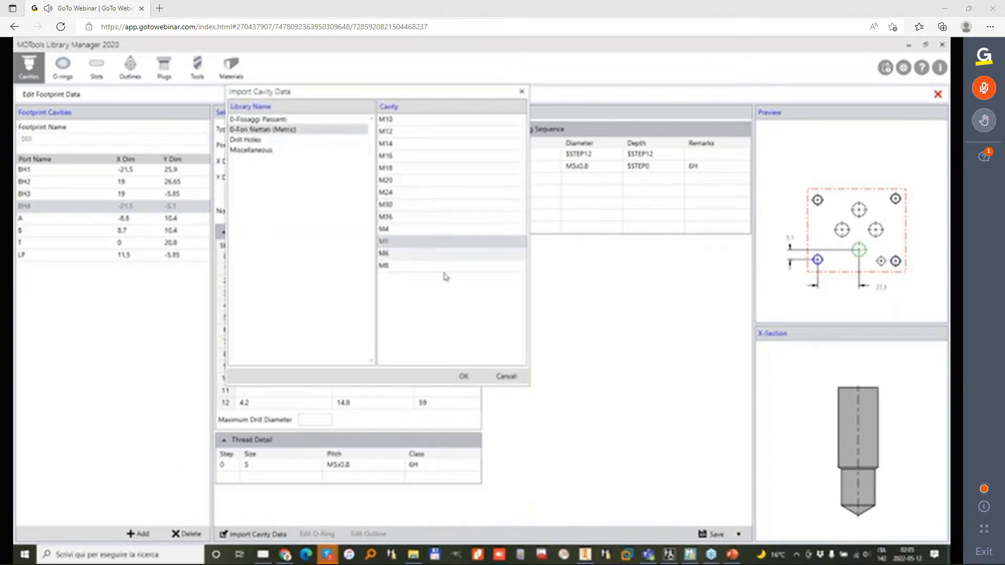
left_click(464, 376)
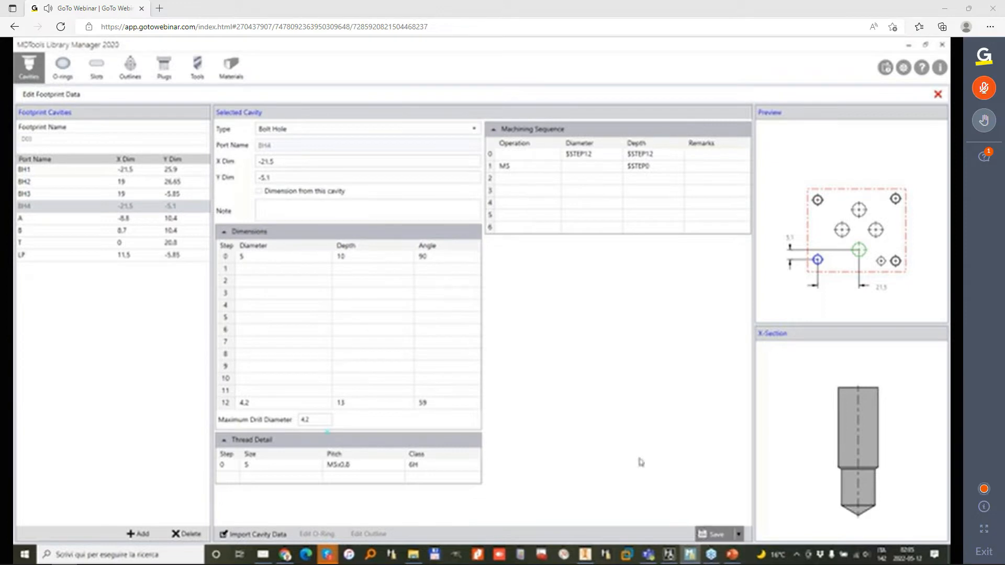
Step: Clear the DRILL operation from the machining sequences of ports A, B and T
left_click(41, 219)
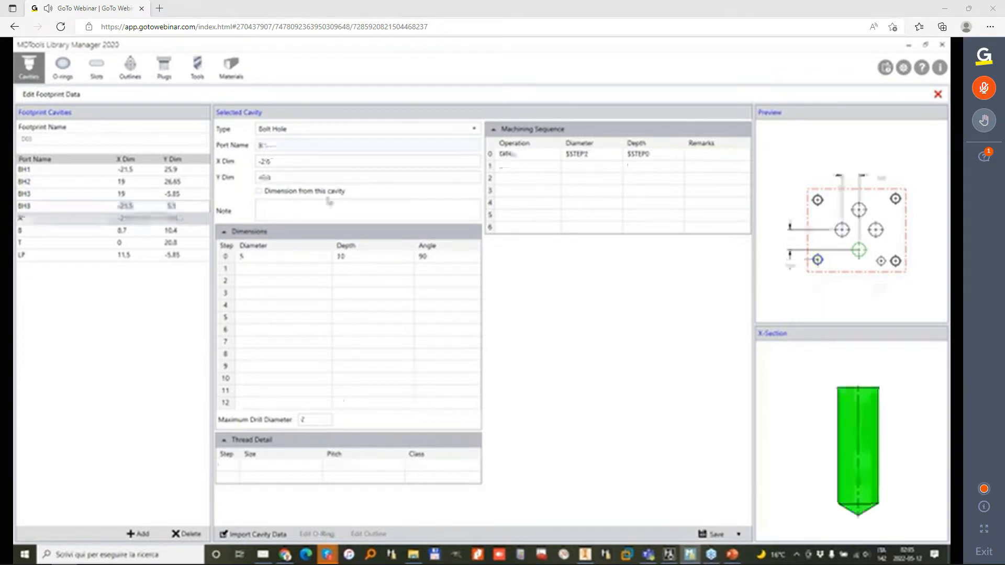
left_click(541, 155)
key("Delete")
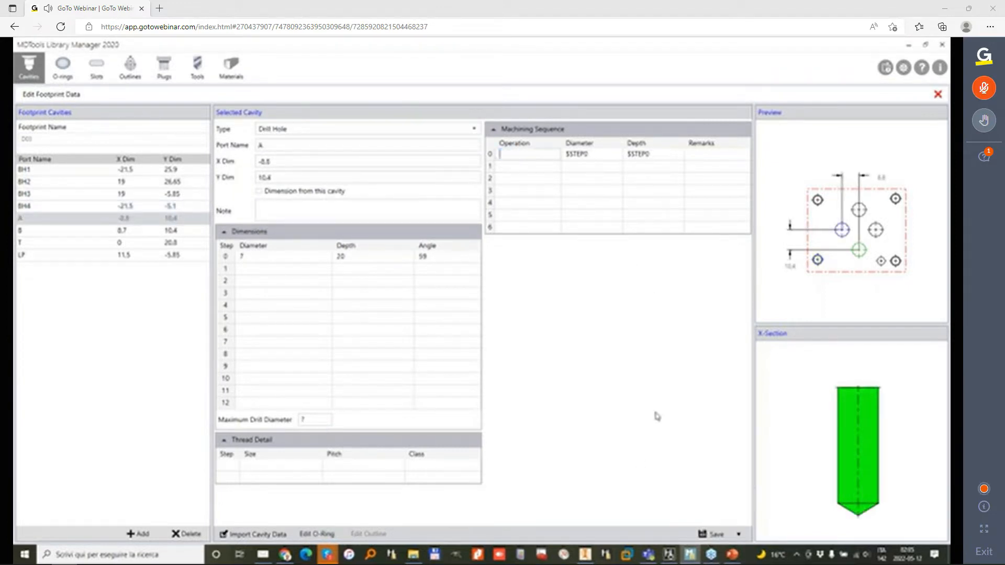
left_click(40, 231)
left_click(545, 154)
key("Delete")
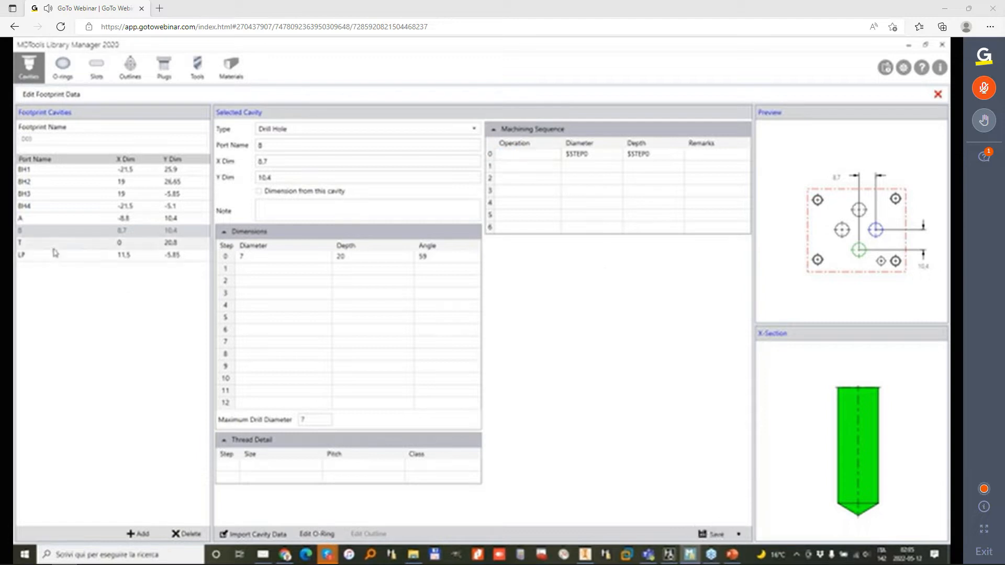
left_click(61, 243)
left_click(539, 156)
key("Delete")
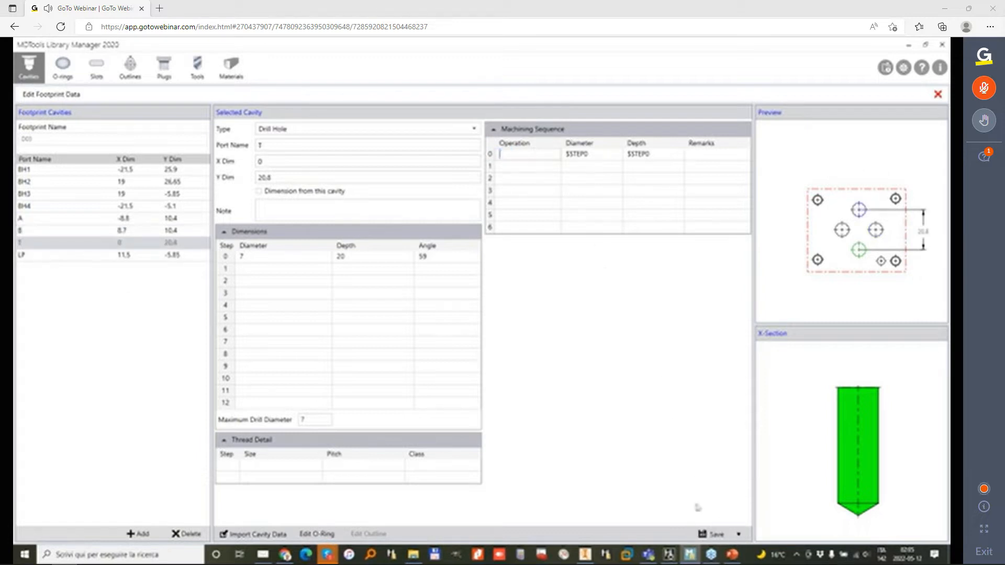
Step: Clear the DRILL operation from locating pin hole LP's machining sequence, save it, and close the footprint data editor
left_click(57, 255)
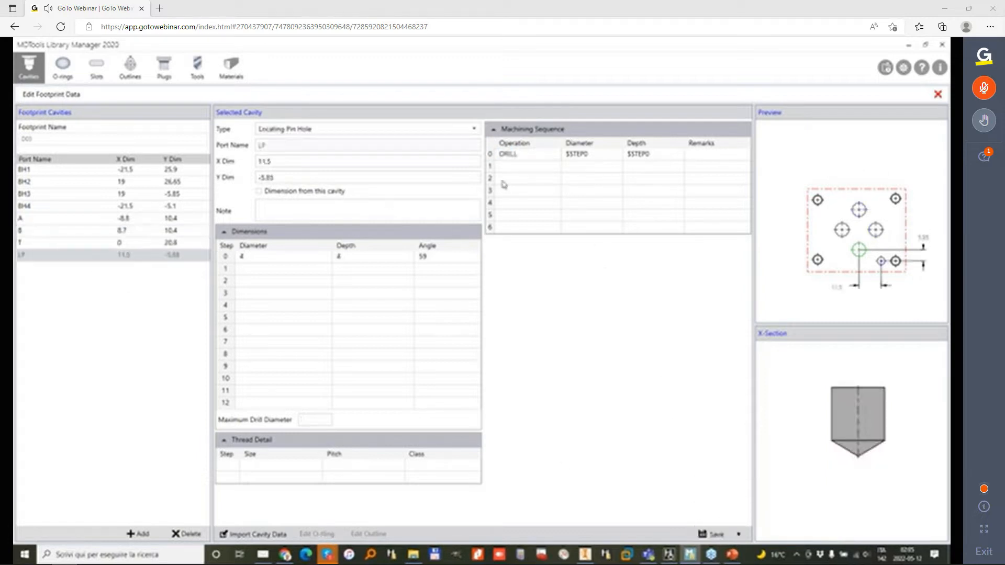
left_click(544, 155)
key("Delete")
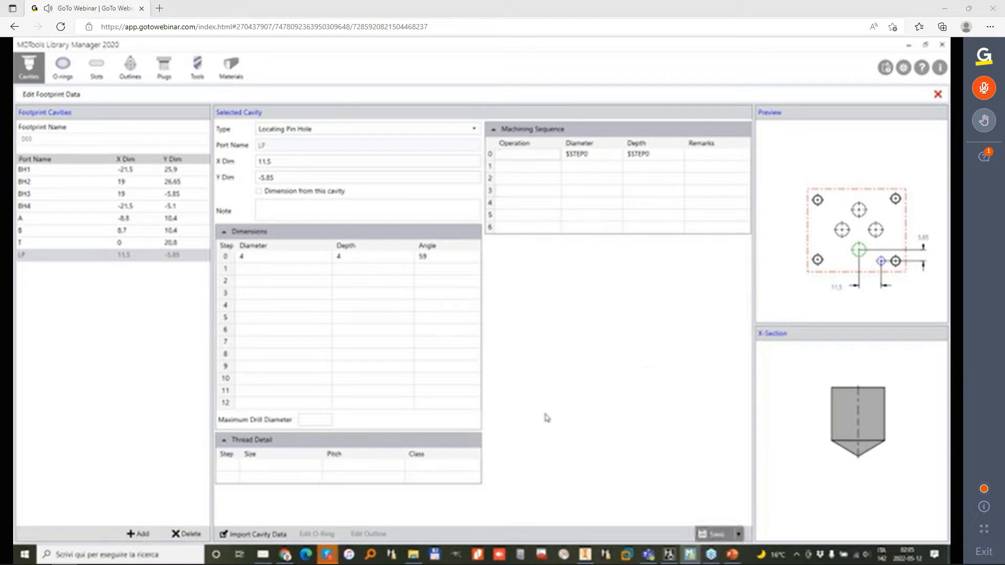
left_click(937, 95)
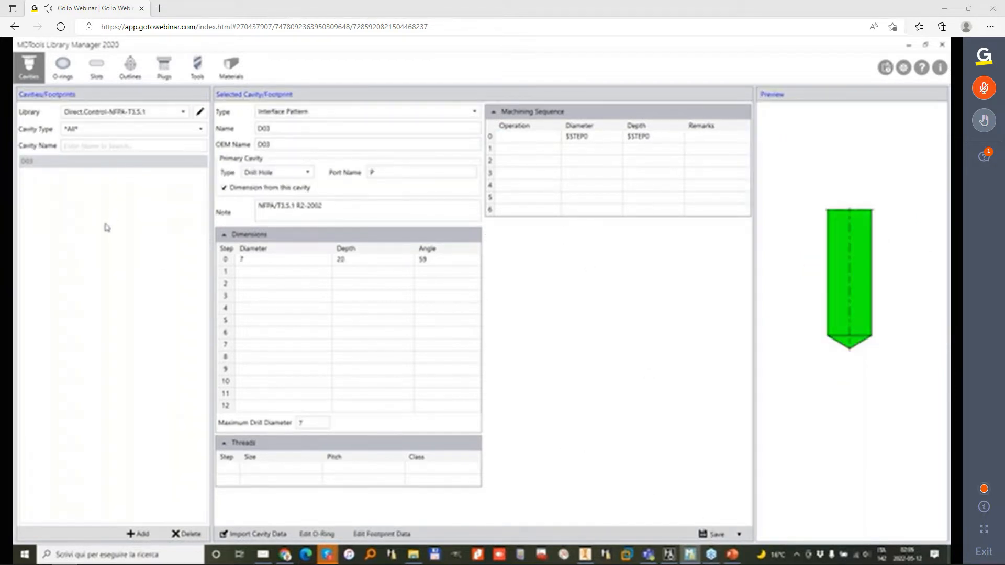
Step: Save a copy of the D03 footprint under the name D03_oring
double_click(295, 127)
left_click(294, 127)
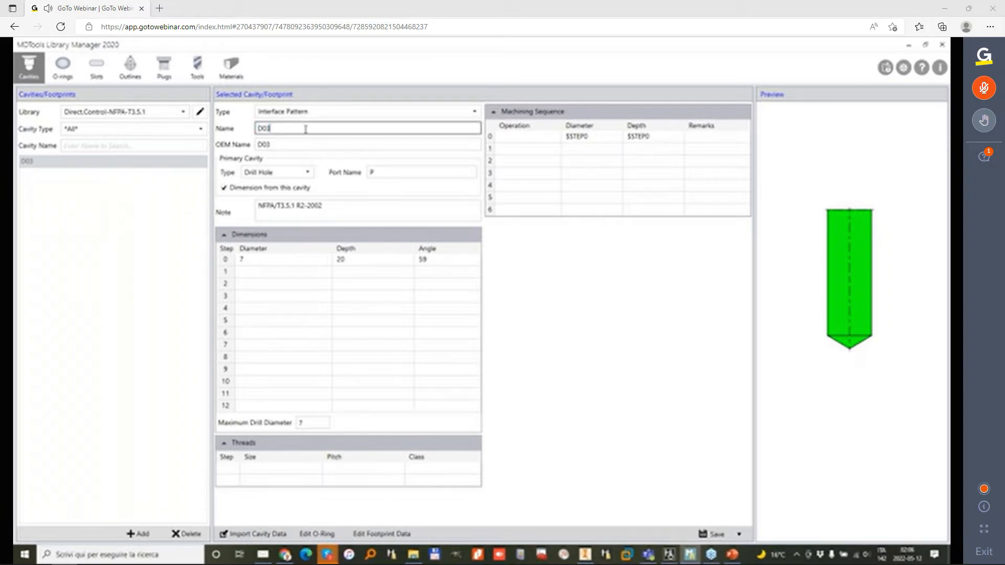
type("_oors")
left_click(739, 534)
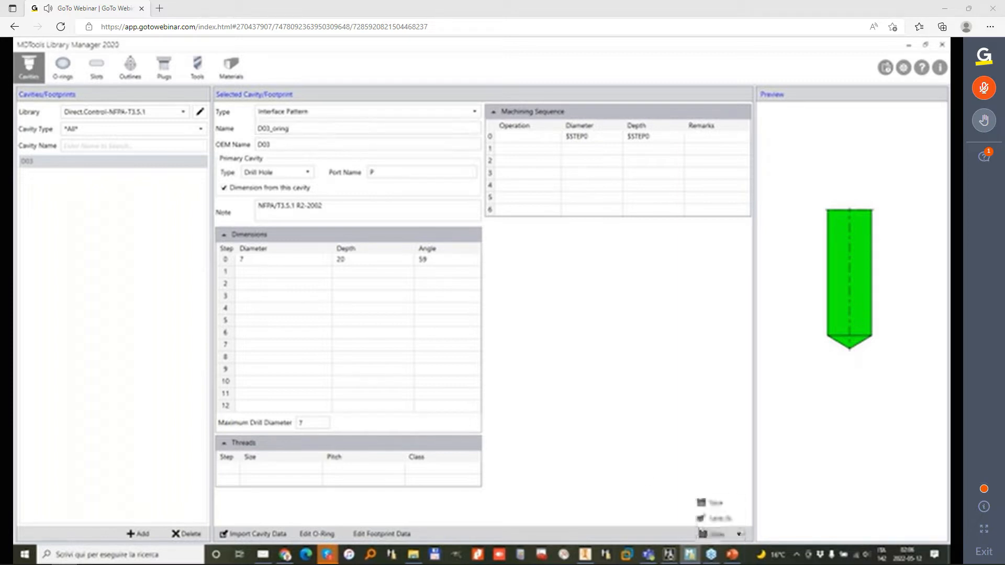
left_click(715, 518)
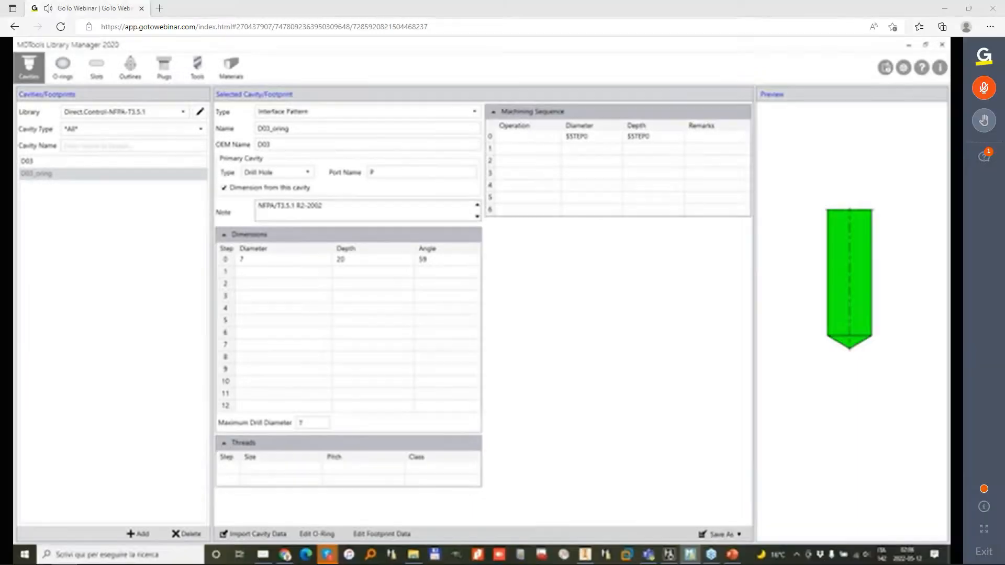
Step: Open the D03_oring footprint data and import the M5 passante cavity from the 0-Fissaggi Passanti library into bolt hole BH1
left_click(378, 171)
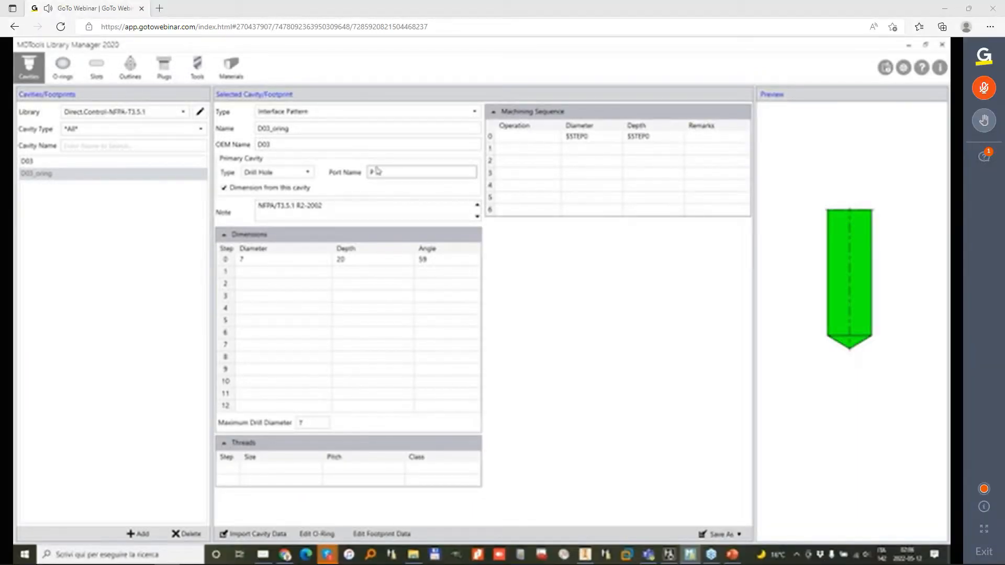
left_click(382, 534)
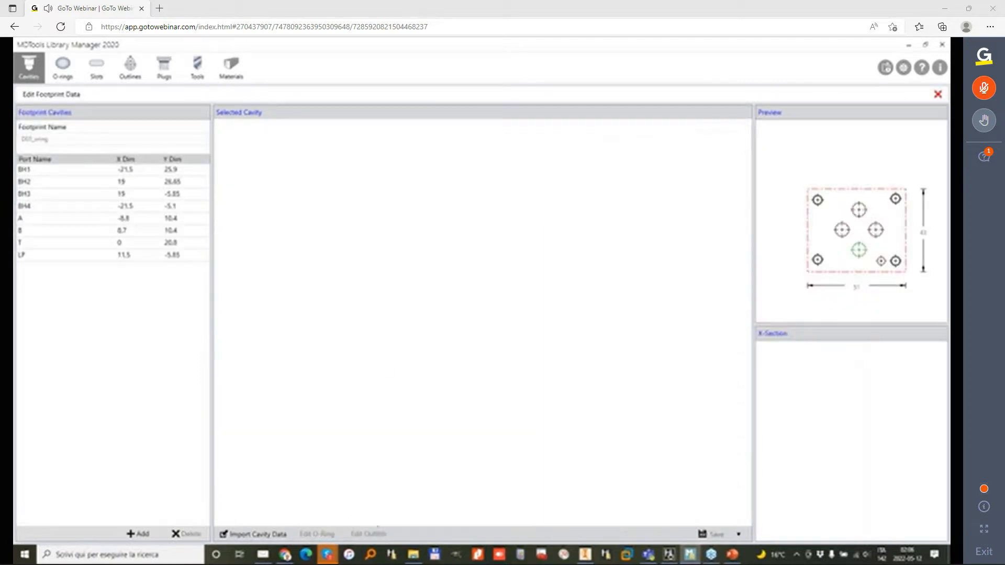
left_click(43, 173)
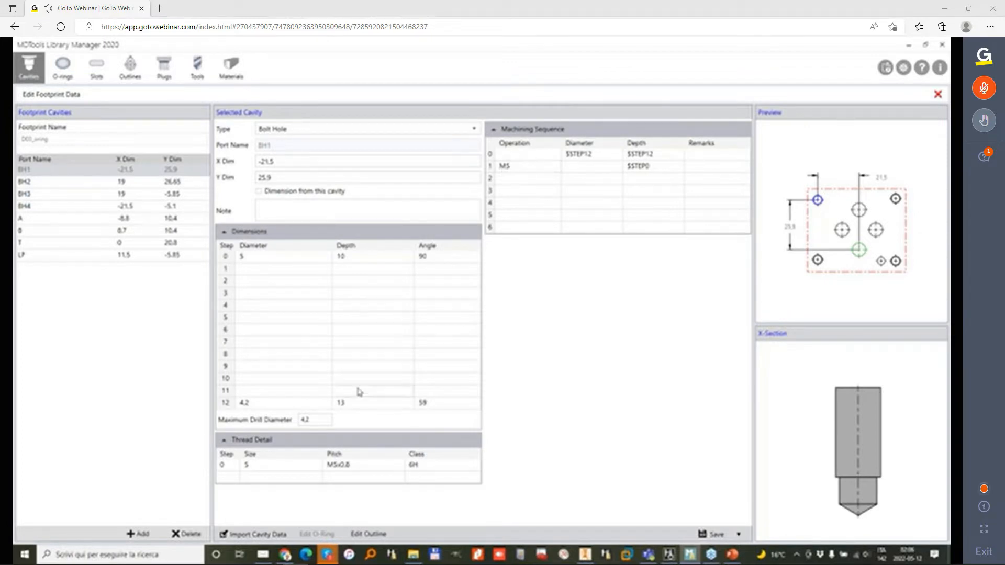
left_click(267, 532)
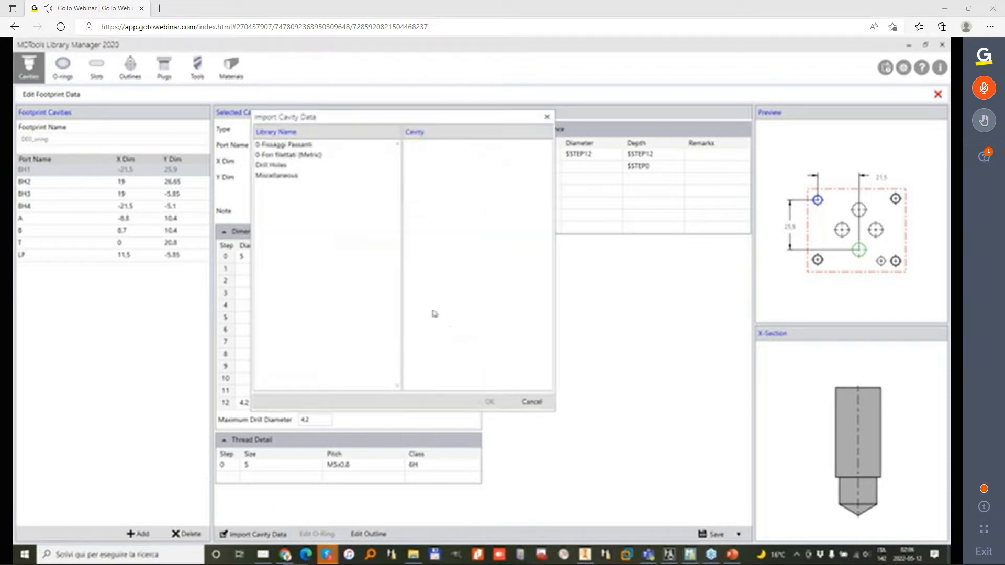
left_click(308, 145)
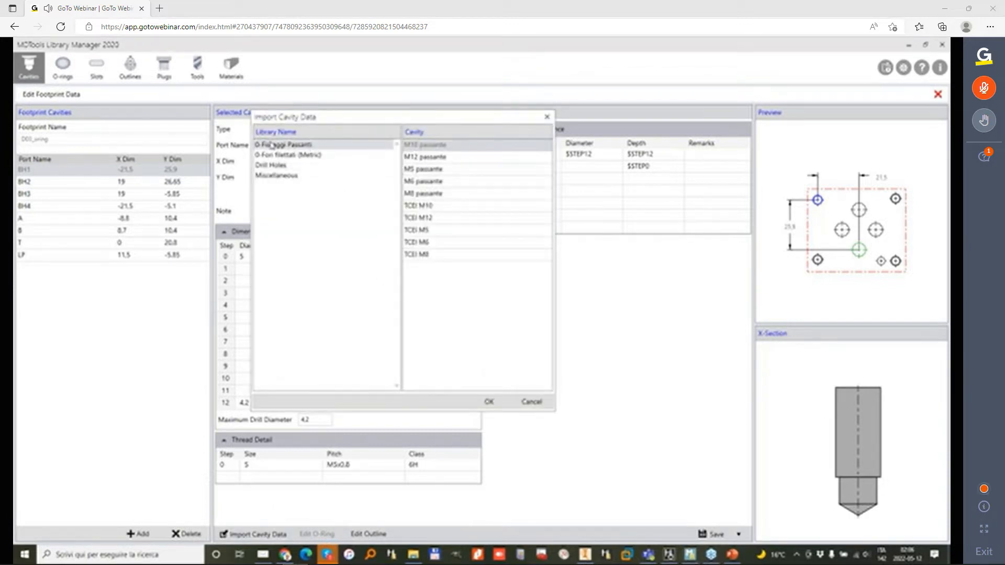
left_click(434, 169)
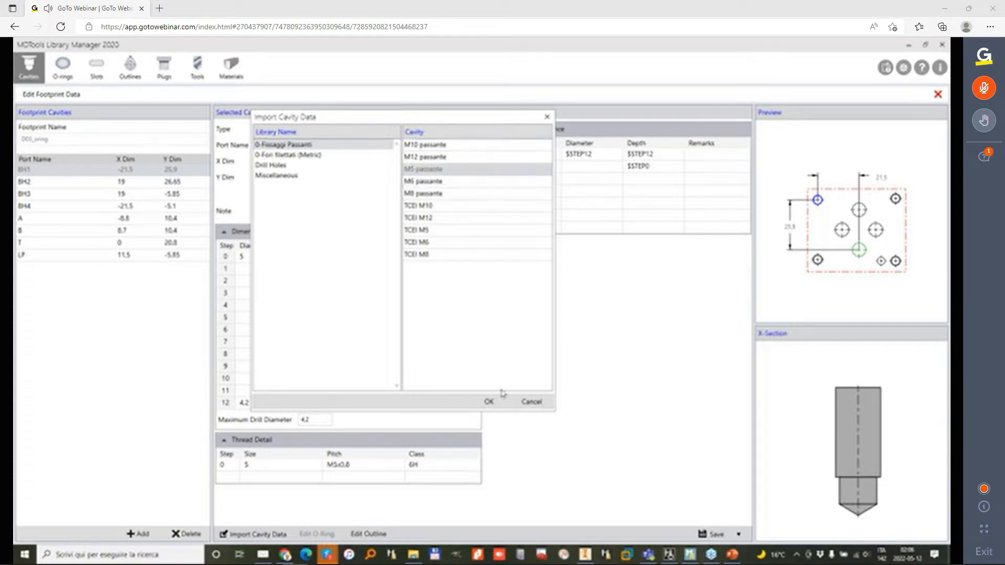
left_click(488, 401)
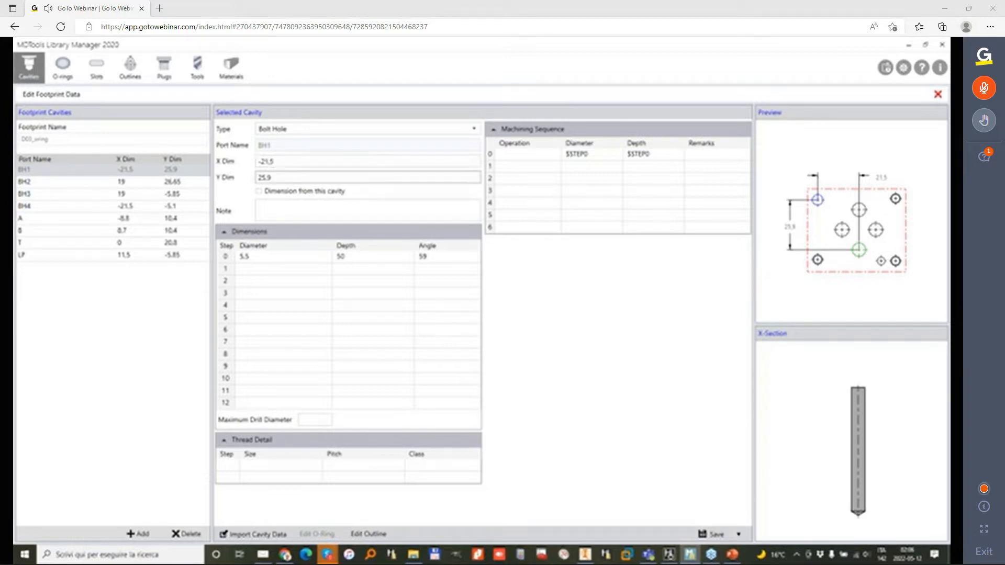
Step: Set bolt hole BH1's Y dimension to -25.9 and save it
left_click(260, 180)
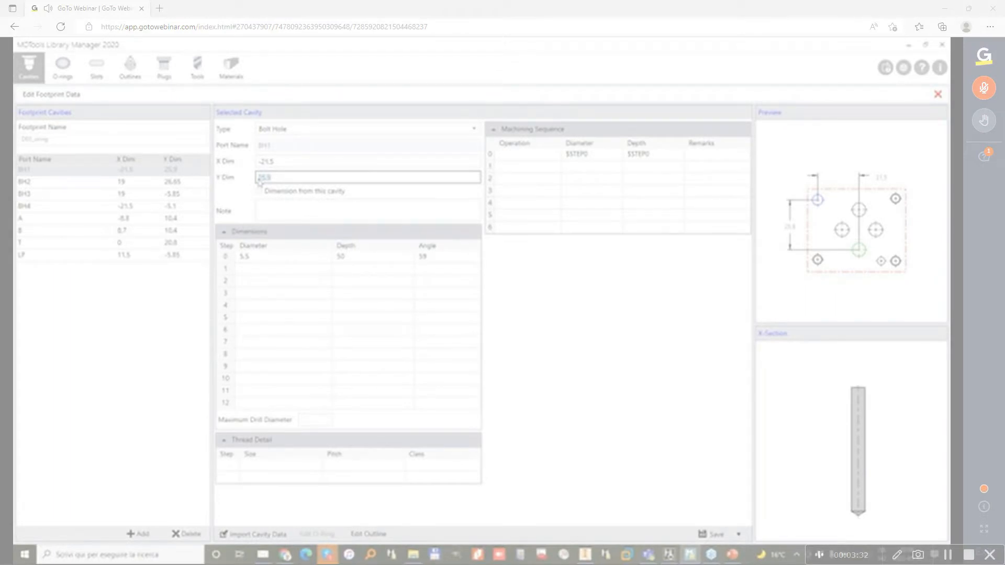
type("-")
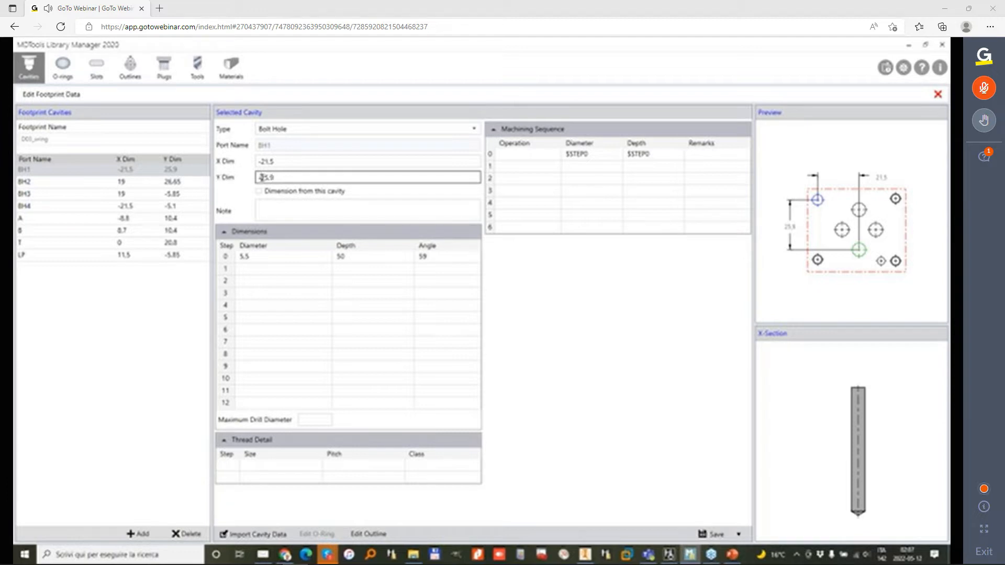
left_click(708, 535)
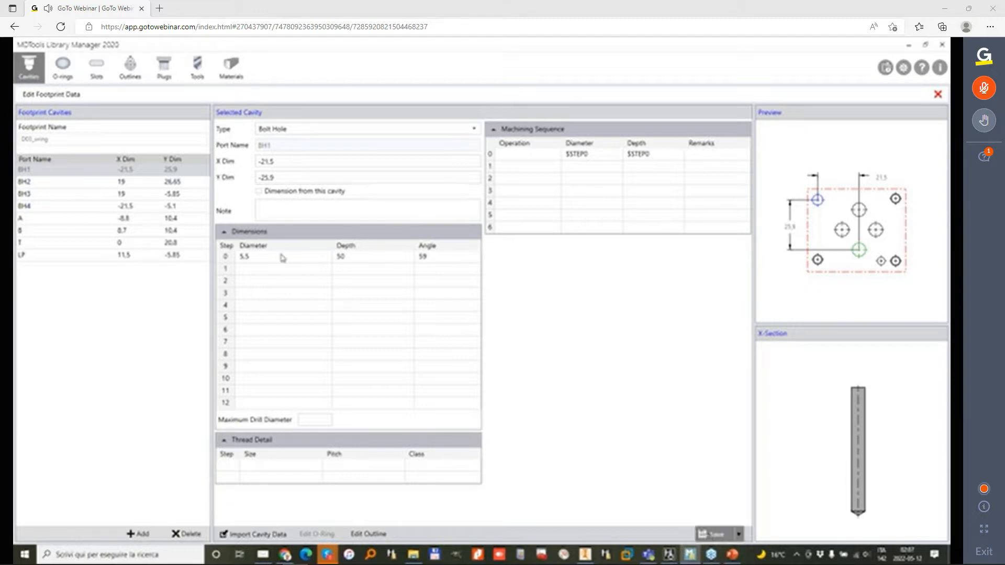
Step: Set bolt hole BH2's Y dimension to -26.65, import the M5 passante cavity from 0-Fissaggi Passanti into it, and save
left_click(58, 182)
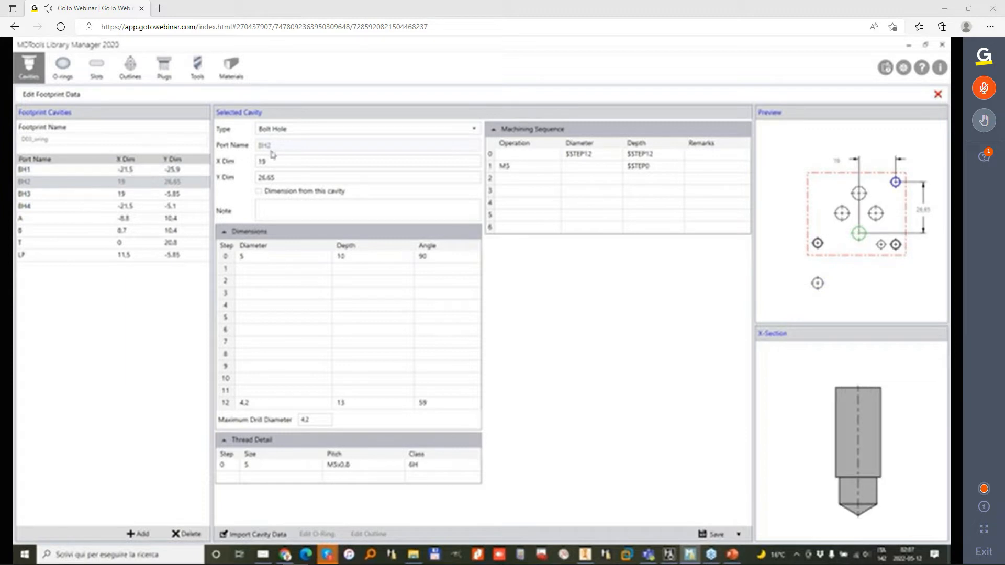
left_click(259, 180)
left_click(260, 177)
type("-")
left_click(710, 534)
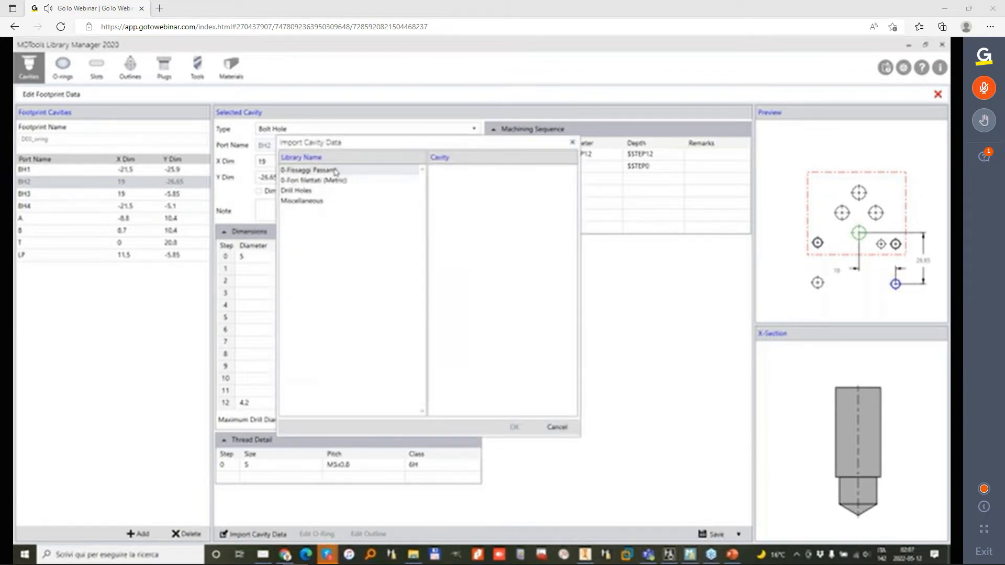
left_click(331, 171)
left_click(460, 194)
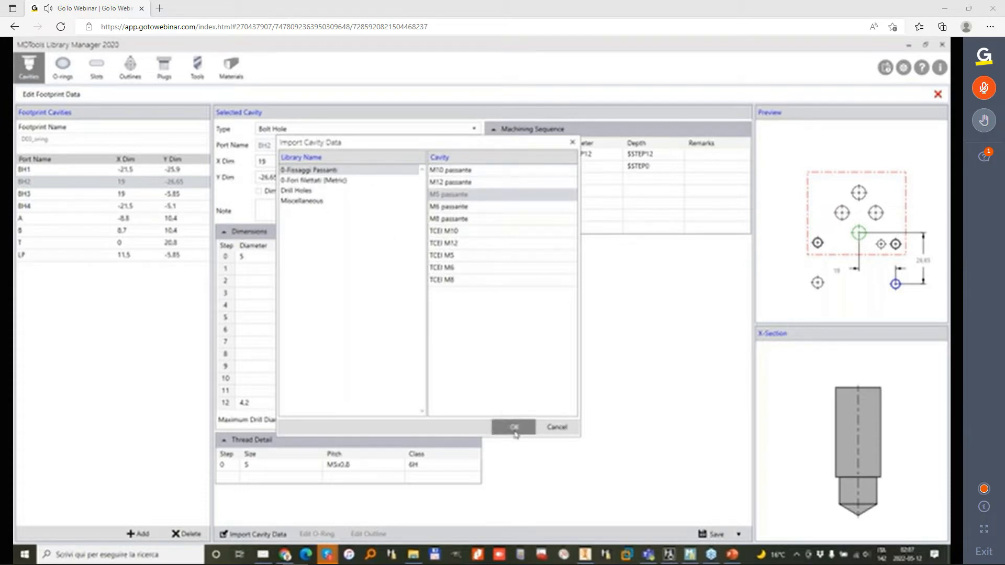
left_click(514, 427)
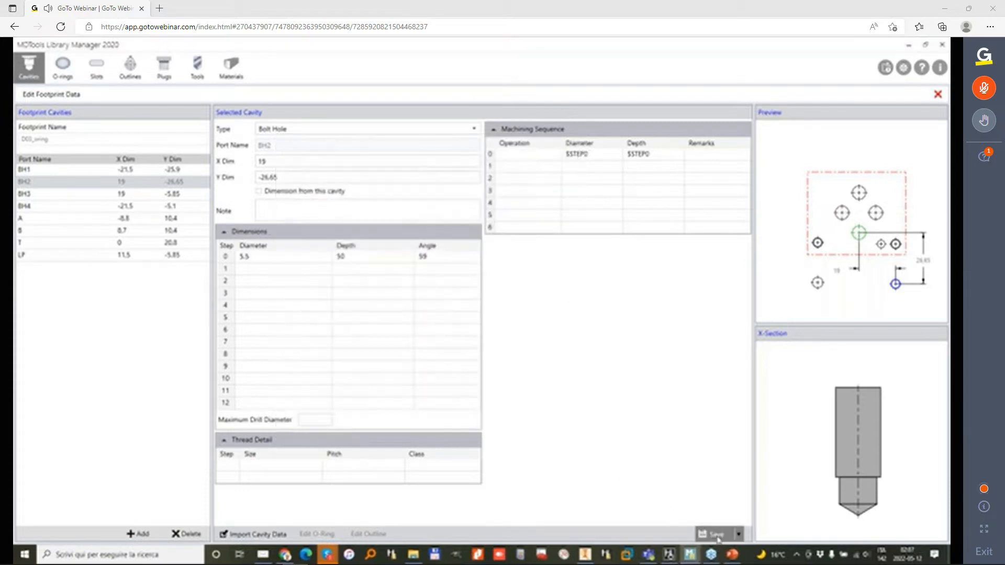
Step: Set bolt hole BH3's Y dimension to 5.85, import the M5 passante cavity from 0-Fissaggi Passanti into it, and save
left_click(75, 194)
left_click(261, 177)
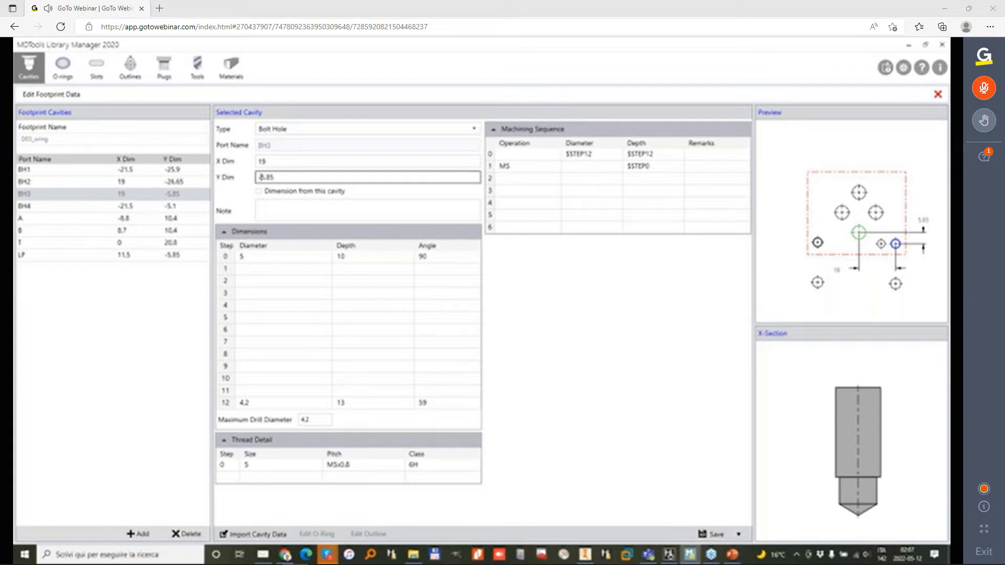
key("Delete")
left_click(260, 530)
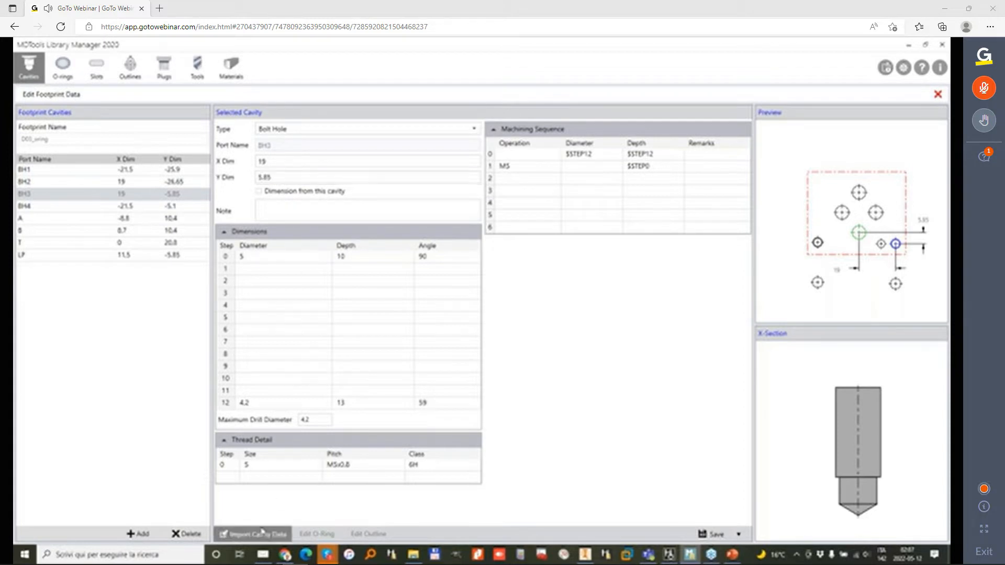
left_click(348, 208)
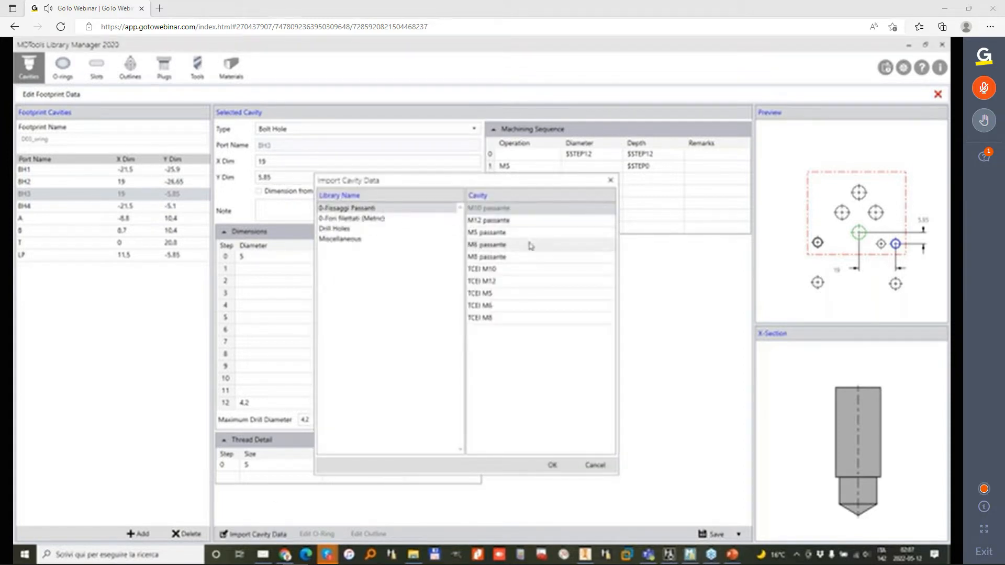
left_click(501, 237)
left_click(552, 465)
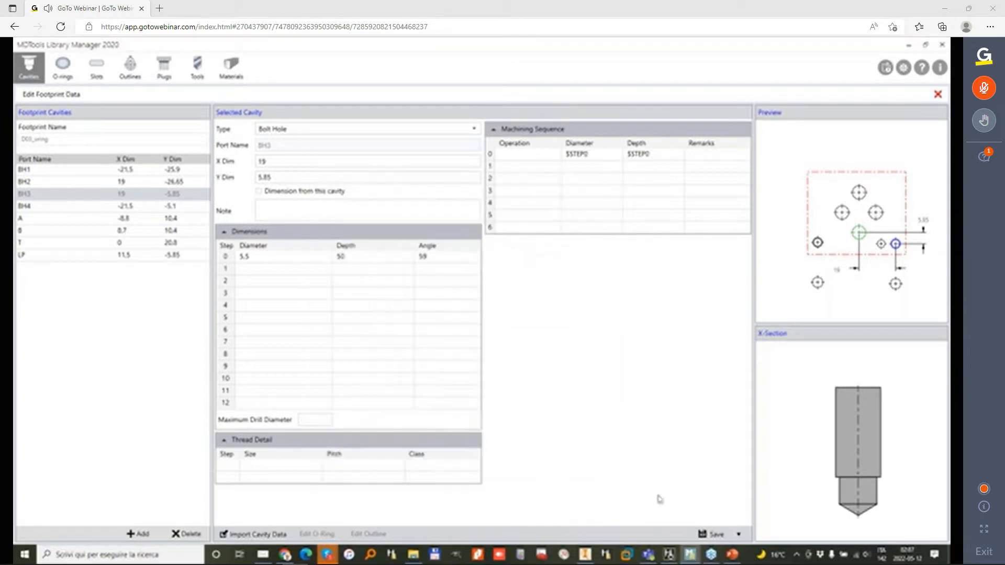
Step: Set bolt hole BH4's Y dimension to 5.1, import the M5 passante cavity from 0-Fissaggi Passanti into it, and save
left_click(55, 207)
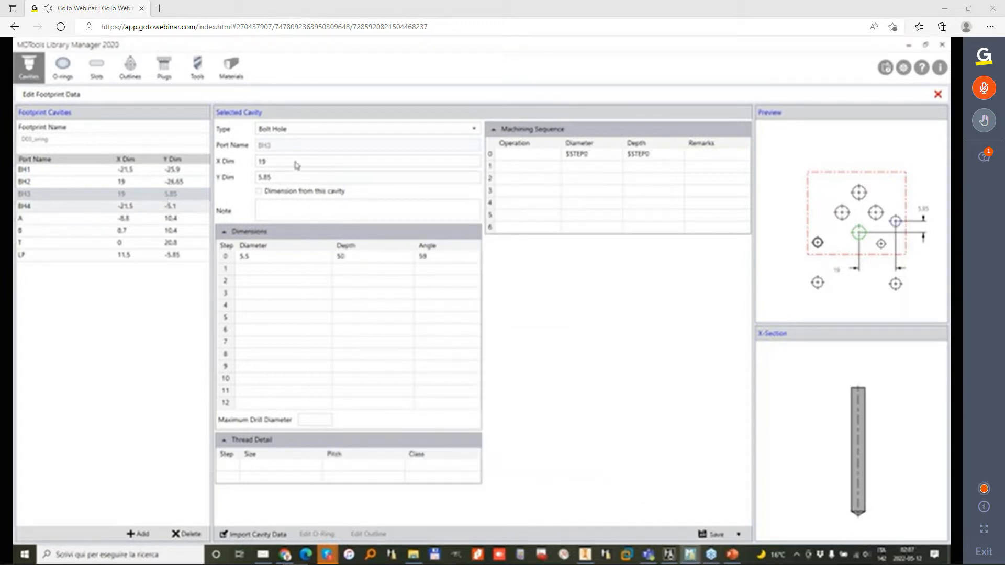
double_click(269, 178)
type("5.1")
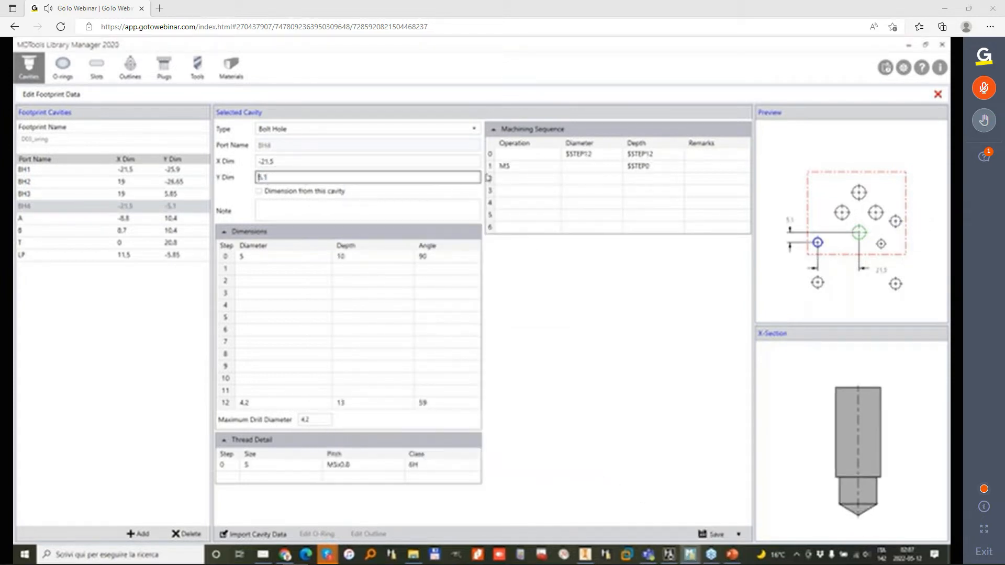
left_click(253, 535)
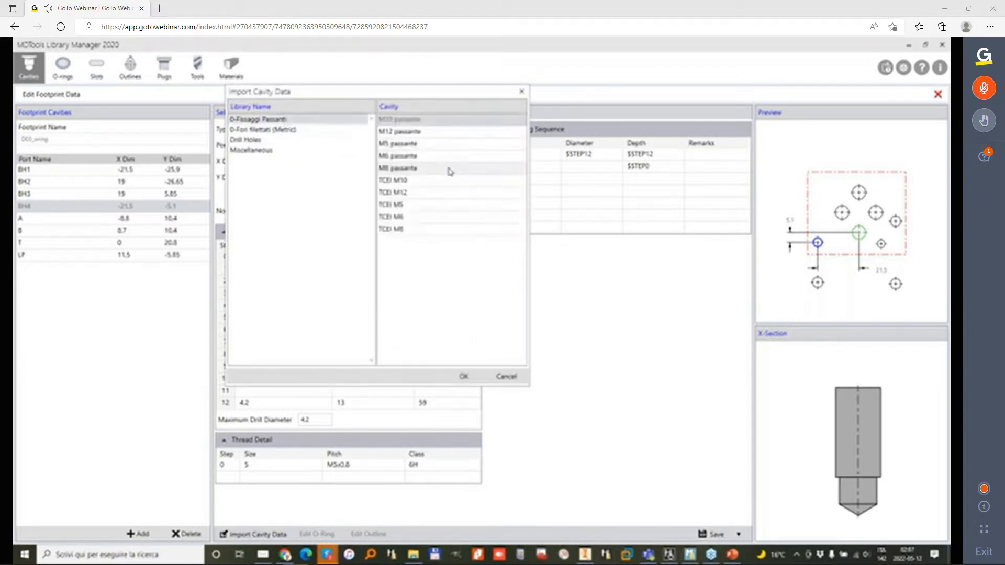
left_click(427, 145)
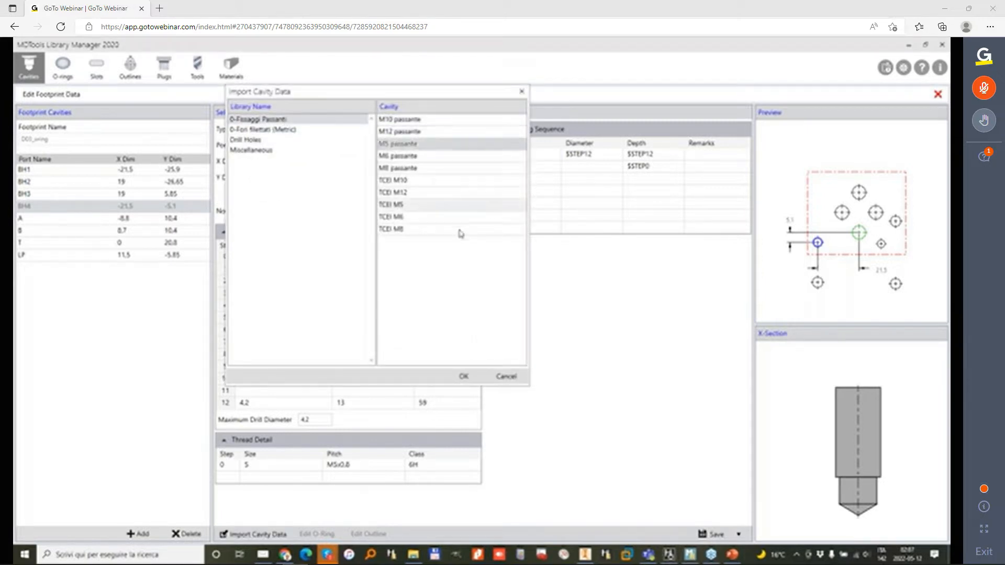
left_click(464, 376)
left_click(711, 534)
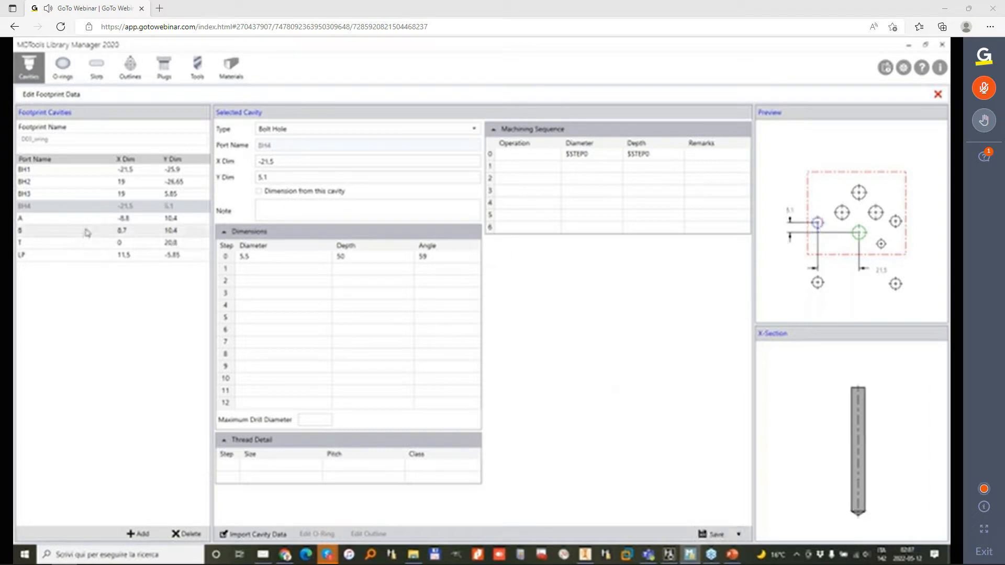
Step: Set port A's Y dimension to -10.4 and save it
left_click(100, 218)
left_click(260, 178)
double_click(262, 178)
left_click(257, 178)
type("-10.4")
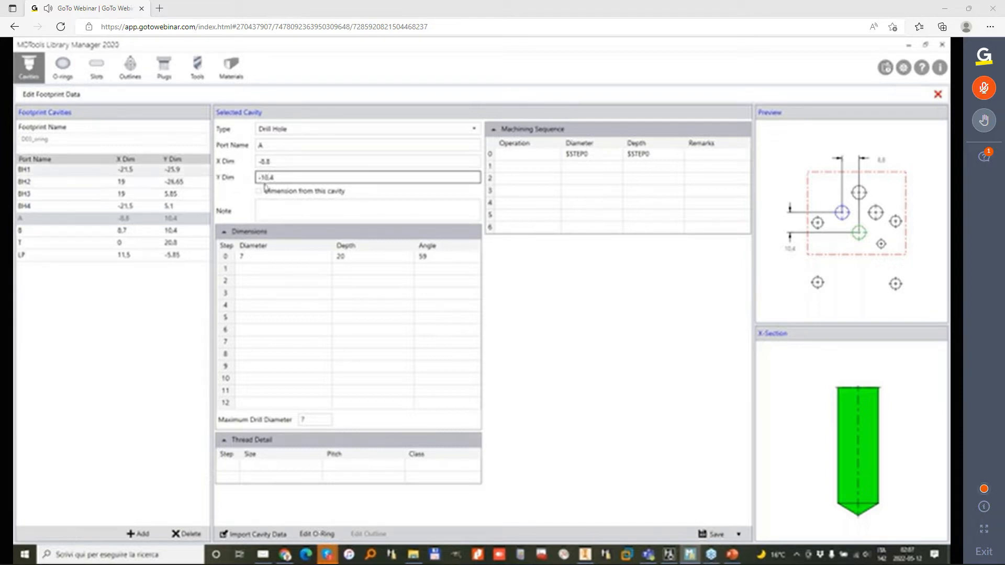
left_click(712, 533)
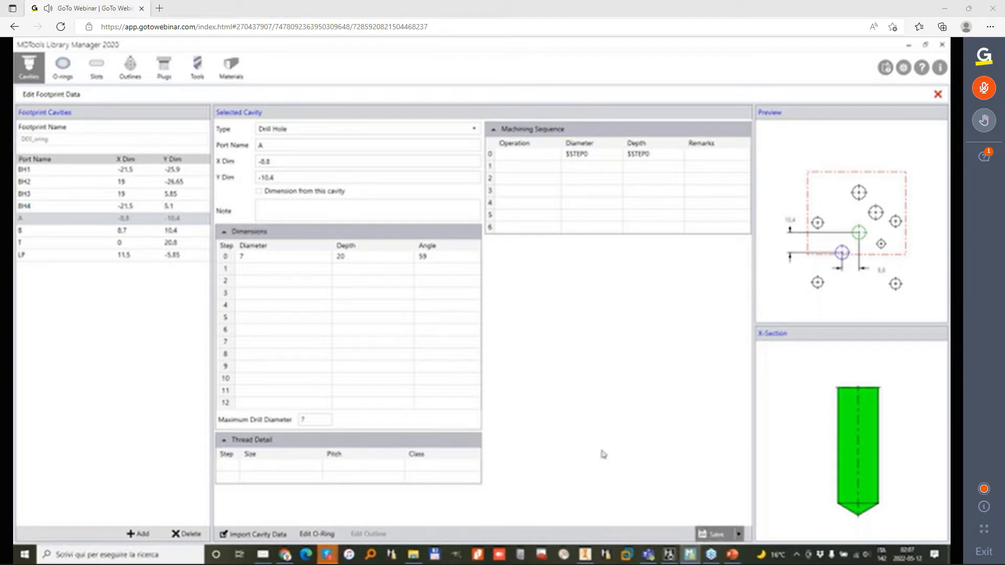
Step: Set port B's Y dimension to -10.4 and save it
left_click(194, 230)
left_click(264, 178)
left_click_drag(263, 178, 260, 181)
left_click(259, 179)
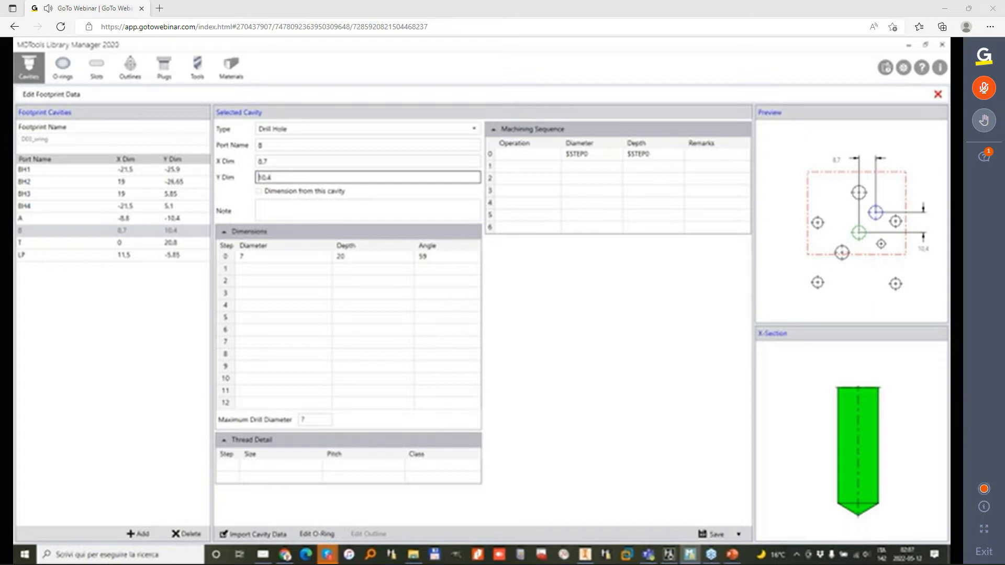
type("-")
key("Return")
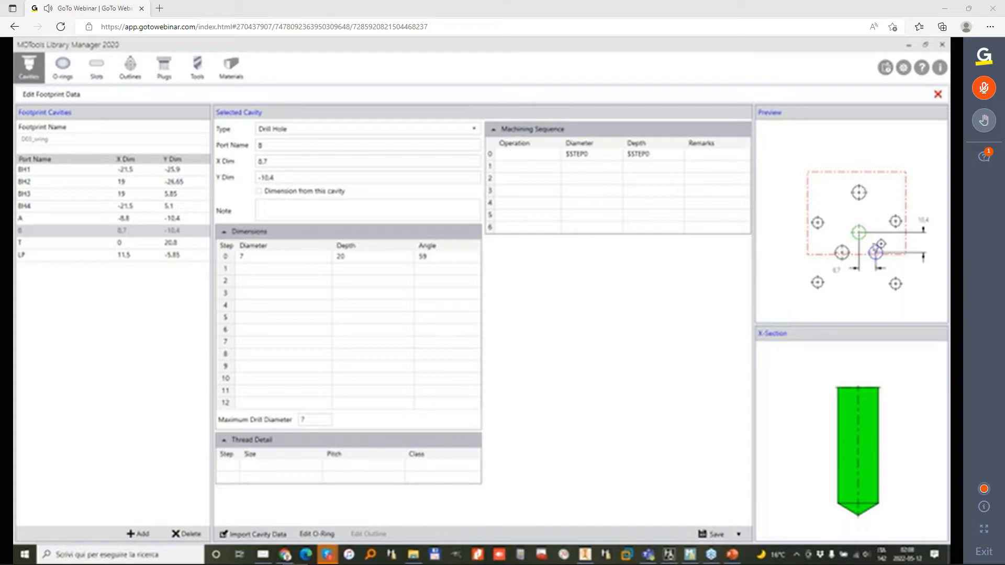
Step: Set port T's Y dimension to -20.8 and save it
left_click(91, 243)
double_click(263, 178)
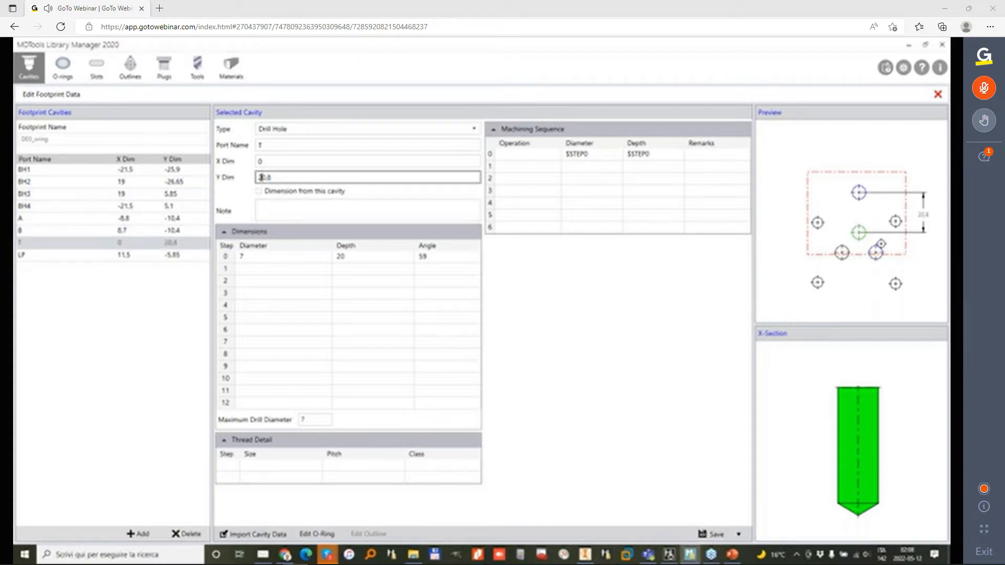
left_click(261, 178)
type("-")
Step: Delete locating pin hole LP from the D03_oring footprint and confirm the deletion
left_click(46, 259)
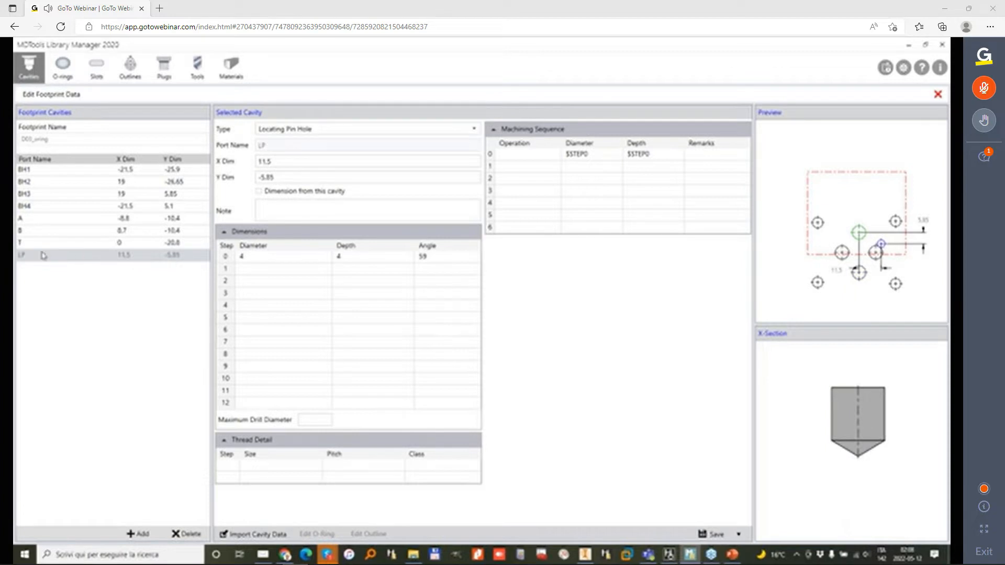
left_click(199, 533)
left_click(511, 329)
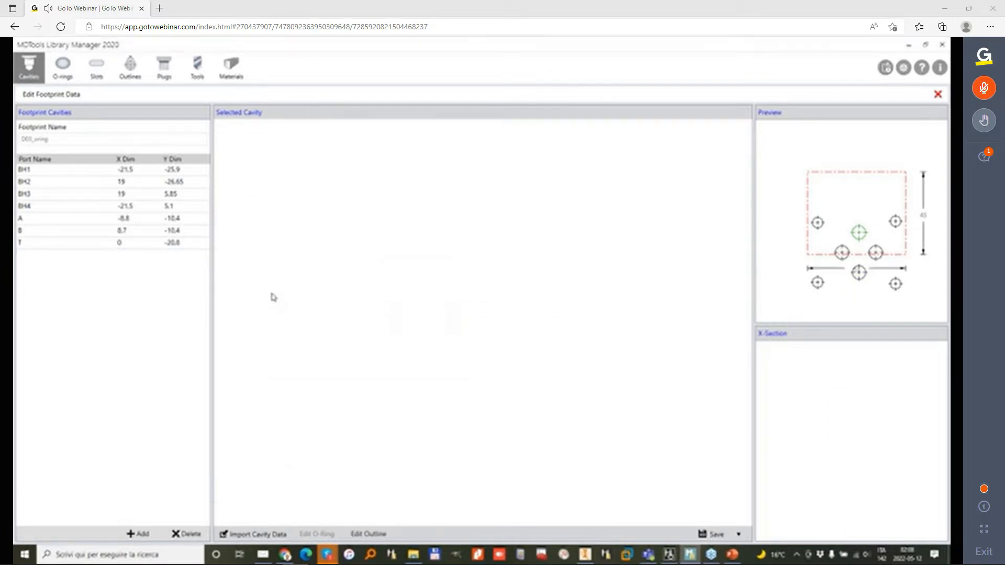
Step: Open the D03_oring footprint's outline for editing with the rectangular type and open its vertical offset value
left_click(90, 219)
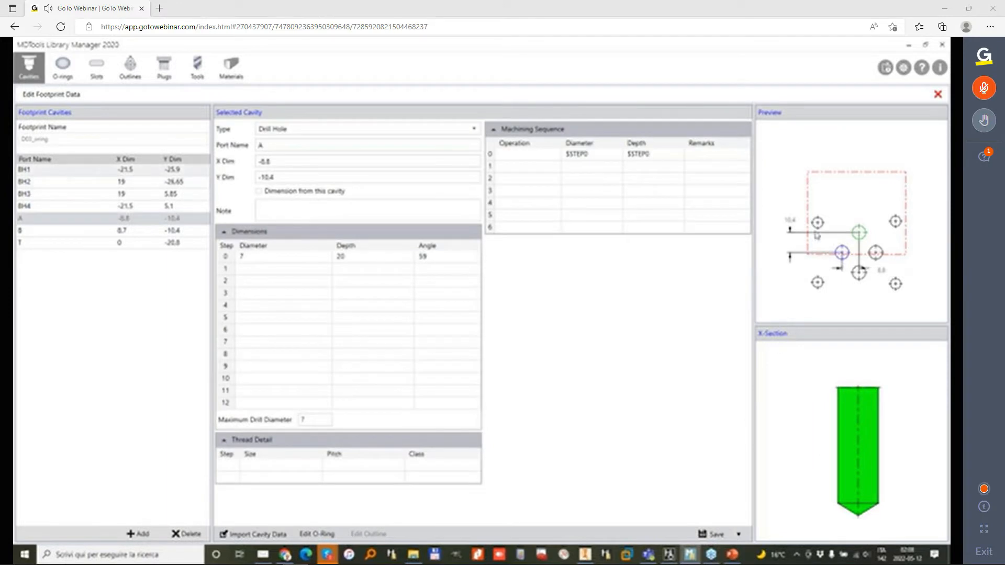
left_click(51, 172)
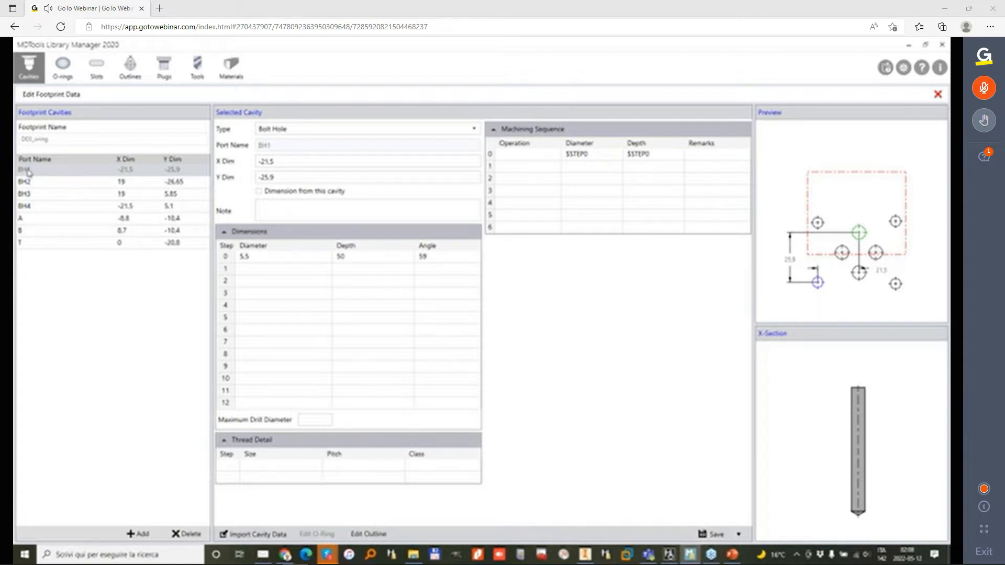
left_click(354, 533)
left_click(397, 195)
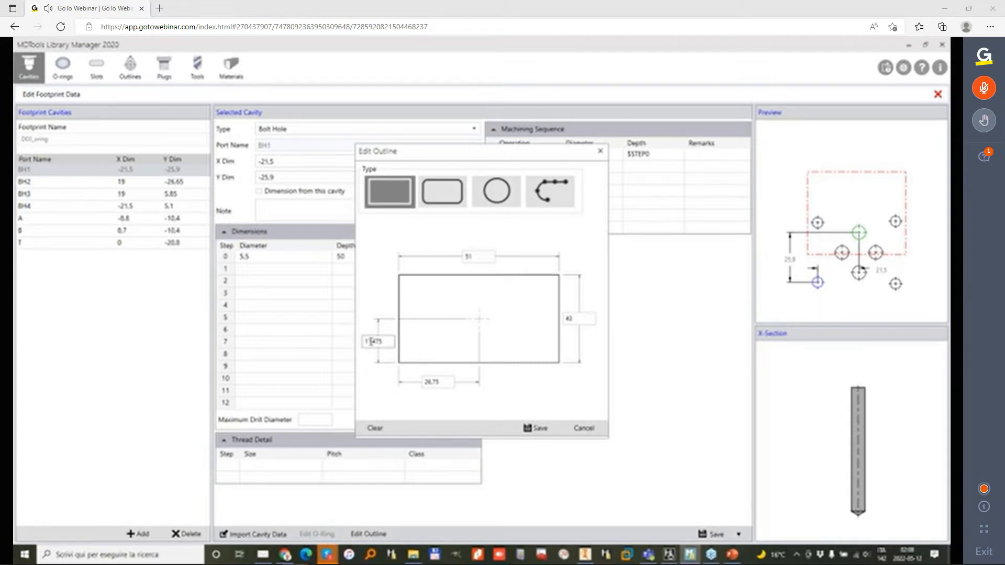
double_click(373, 343)
left_click(374, 342)
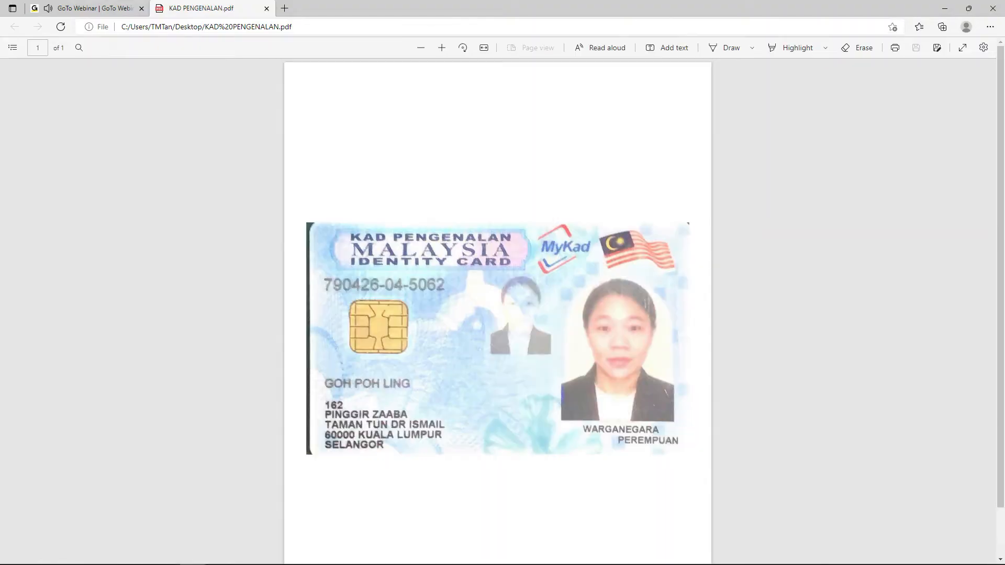
left_click(951, 9)
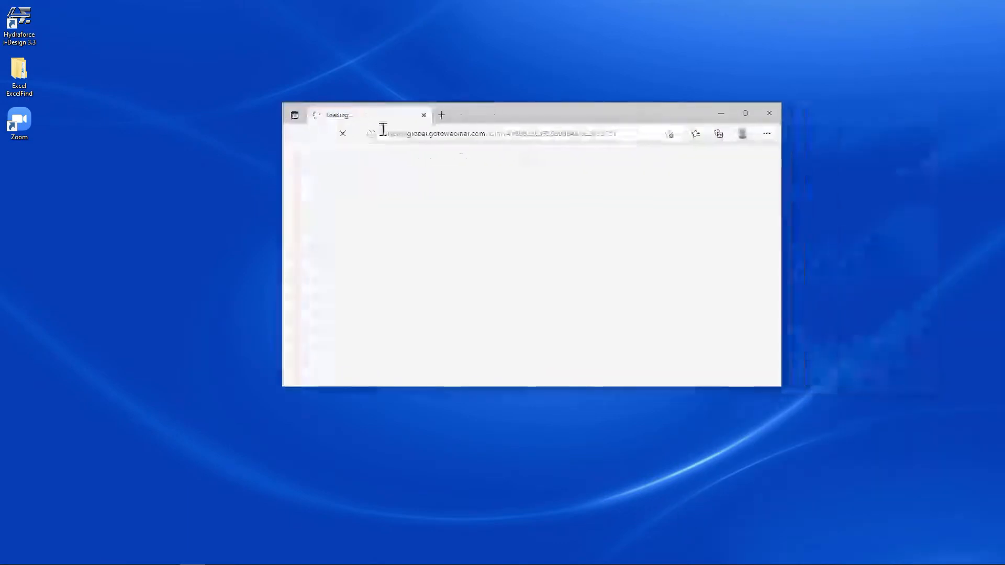
double_click(480, 115)
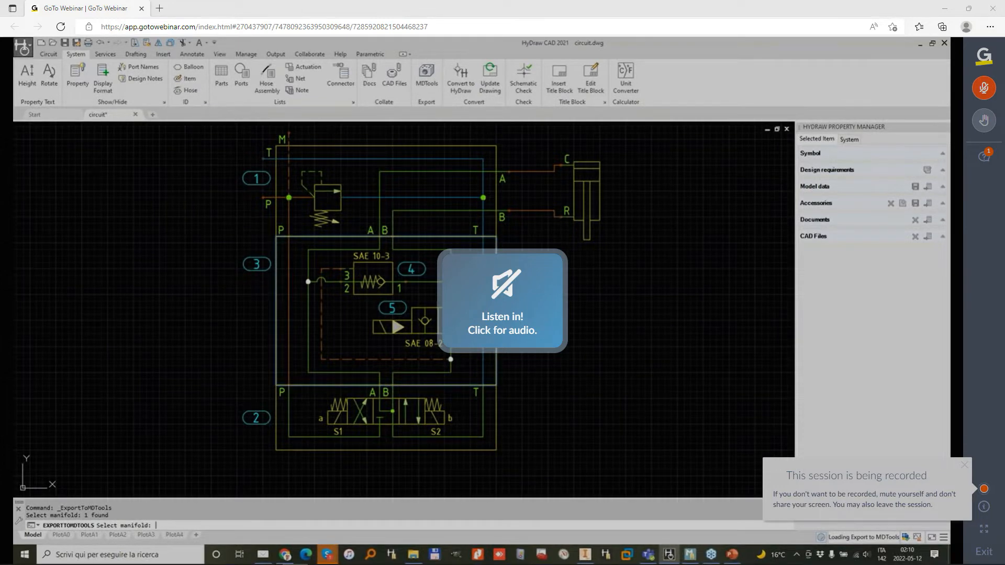
left_click(544, 303)
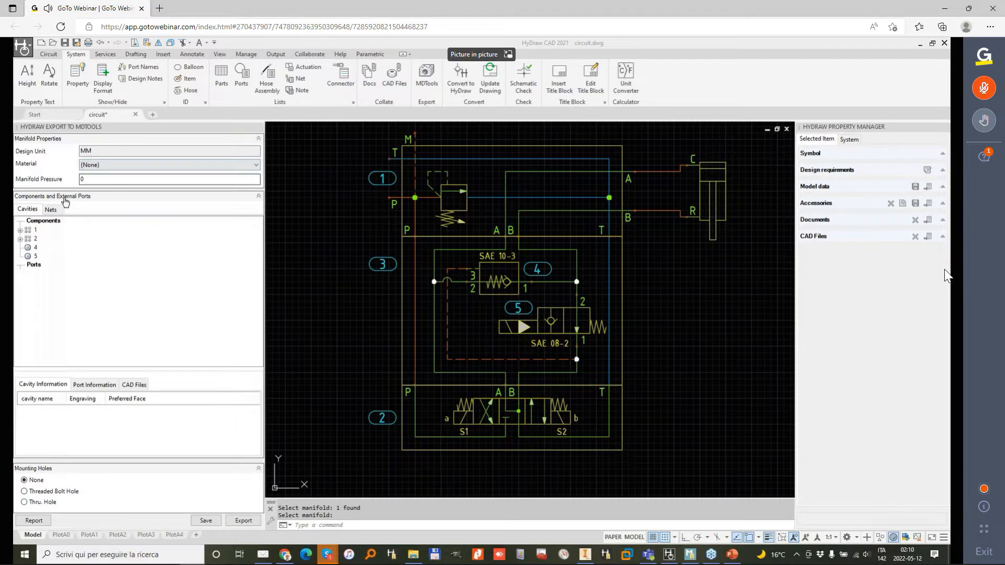
Step: Examine the manifold's nets by highlighting NET-1 to NET-4 in the schematic and expanding the connected components of NET-3 to NET-5
left_click(52, 210)
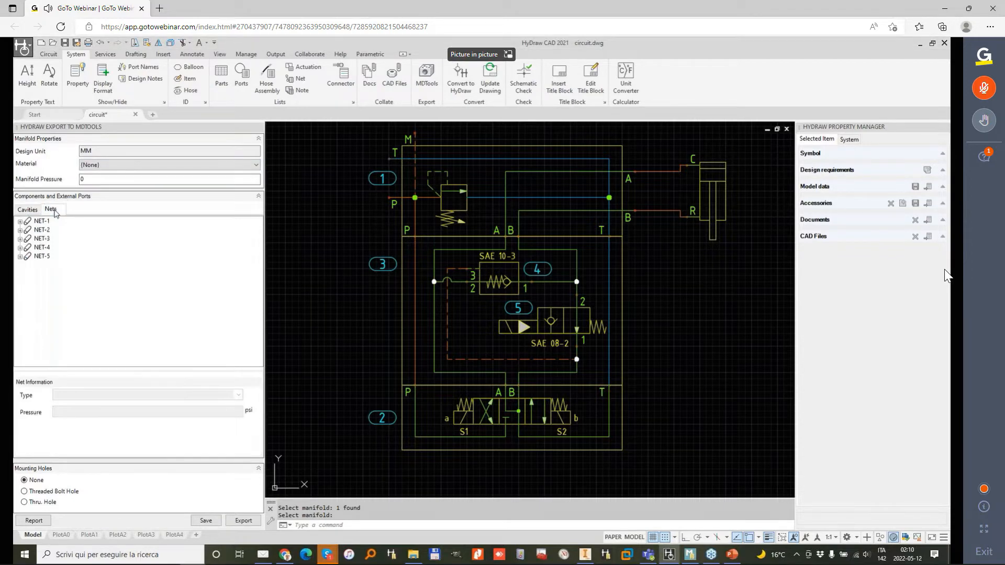
left_click(40, 222)
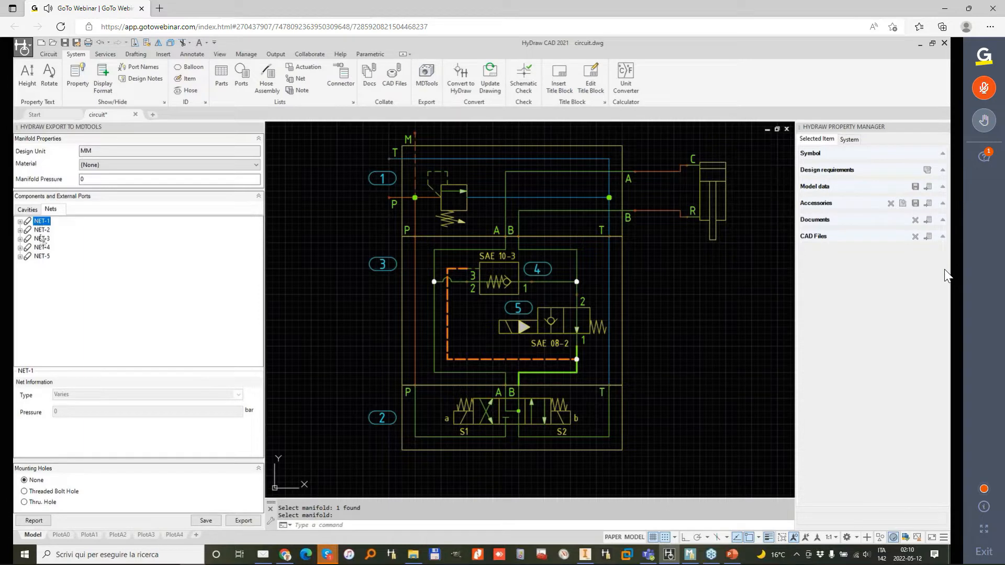
left_click(41, 231)
left_click(42, 239)
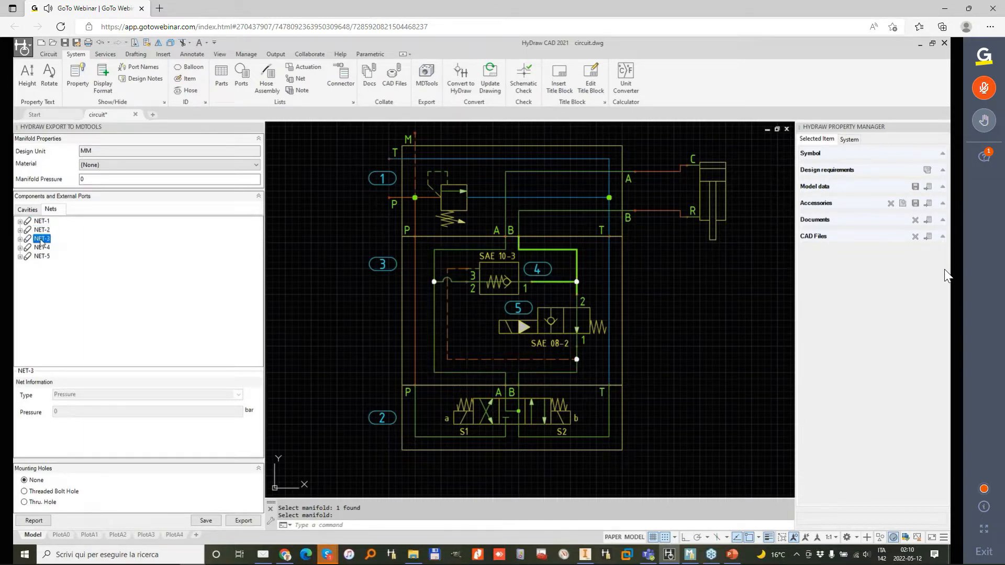
left_click(43, 248)
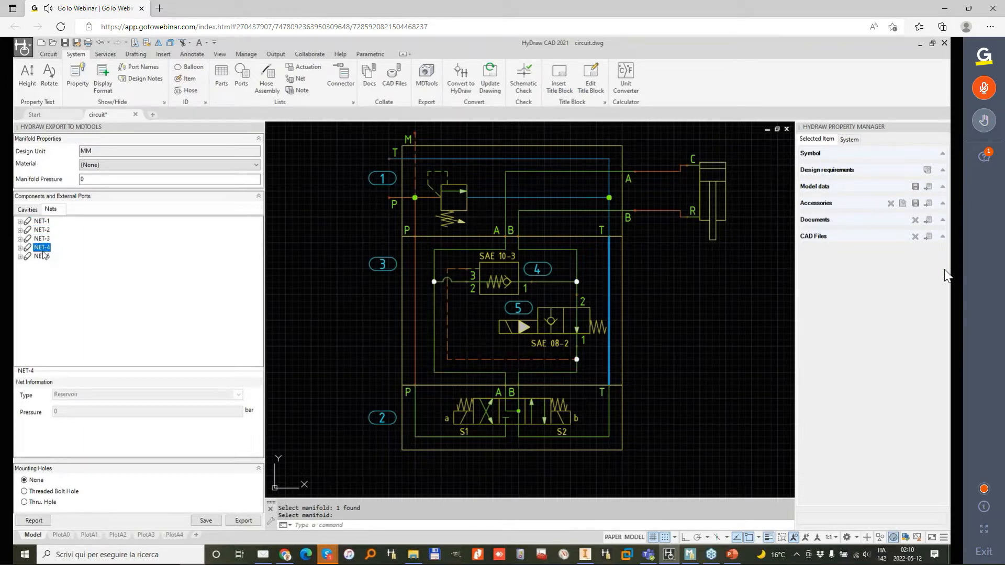
left_click(20, 256)
left_click(20, 248)
left_click(20, 239)
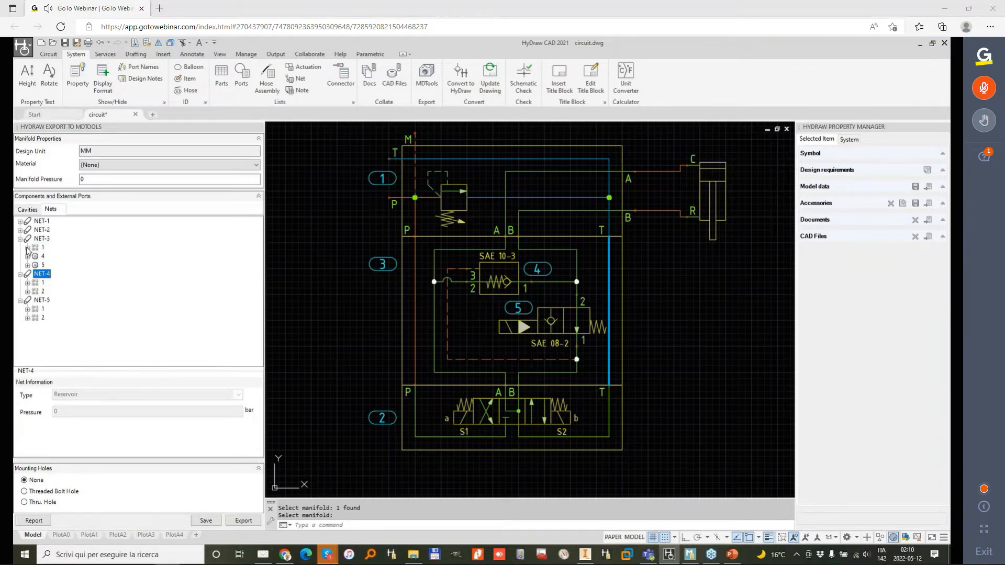
left_click(27, 248)
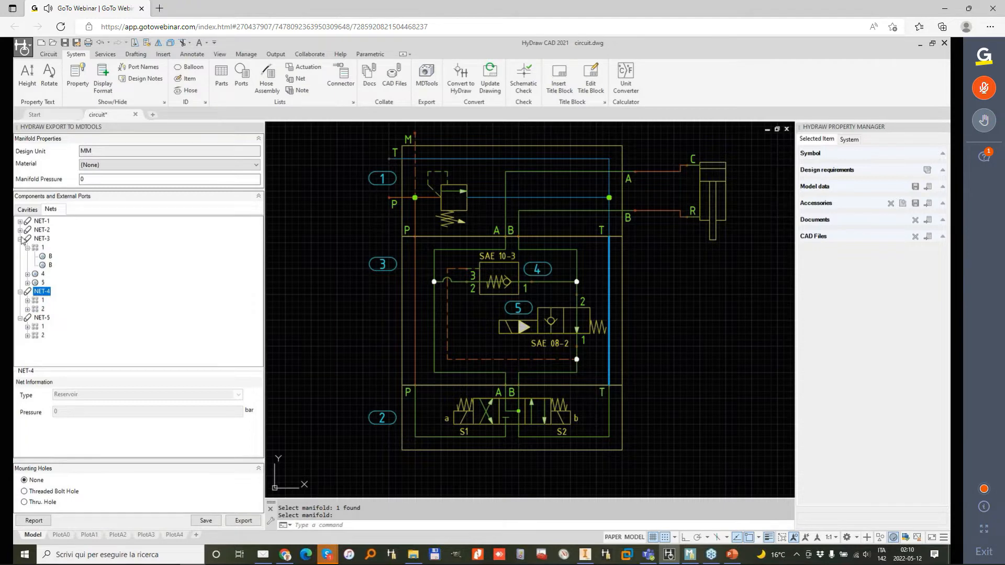
left_click(20, 239)
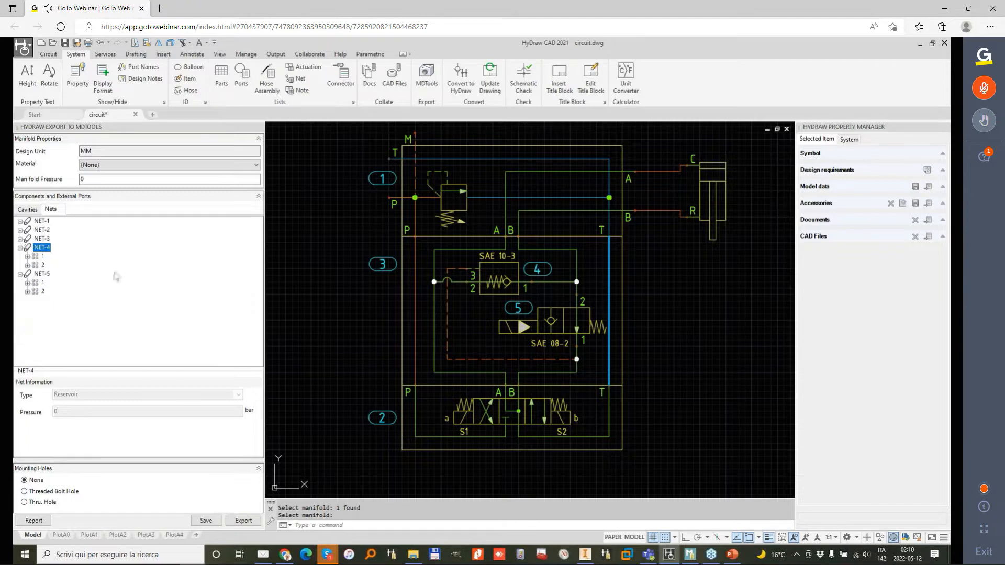
Step: Start exporting the manifold as an XML file and choose the folder D:\2022\Webinar\05 - May\MDTools as its destination
left_click(244, 520)
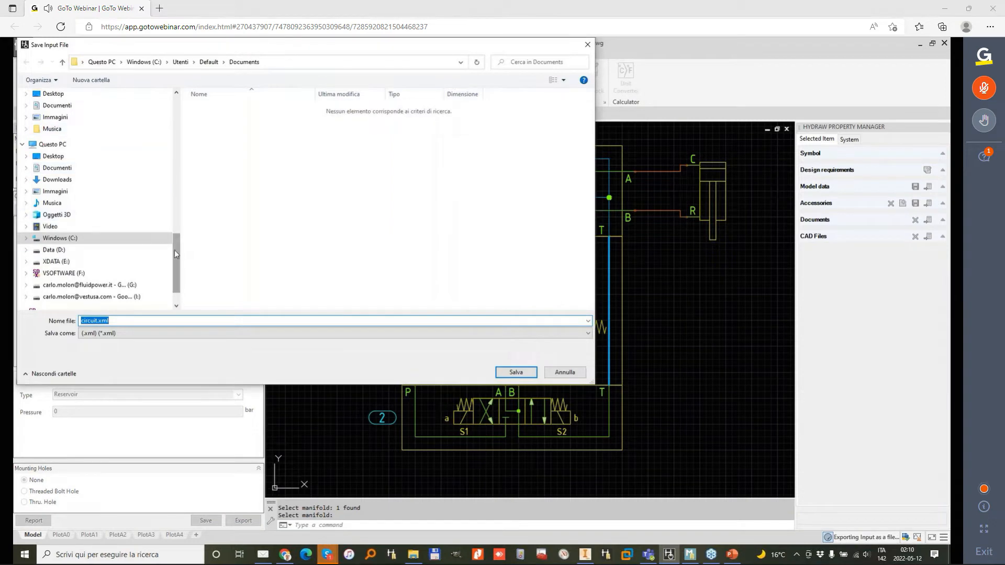
left_click_drag(174, 250, 177, 166)
scroll(78, 195, "up", 2)
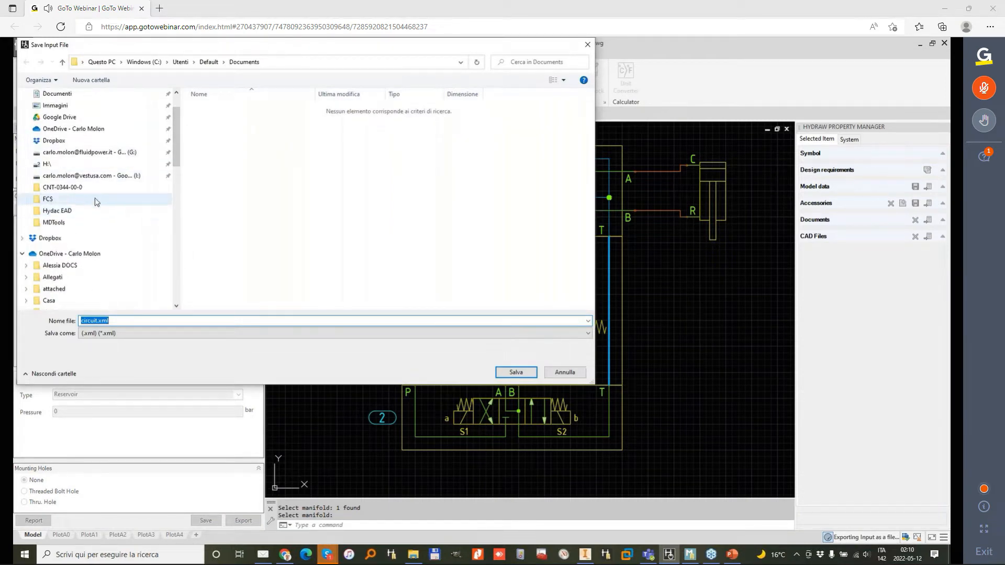
scroll(81, 229, "down", 10)
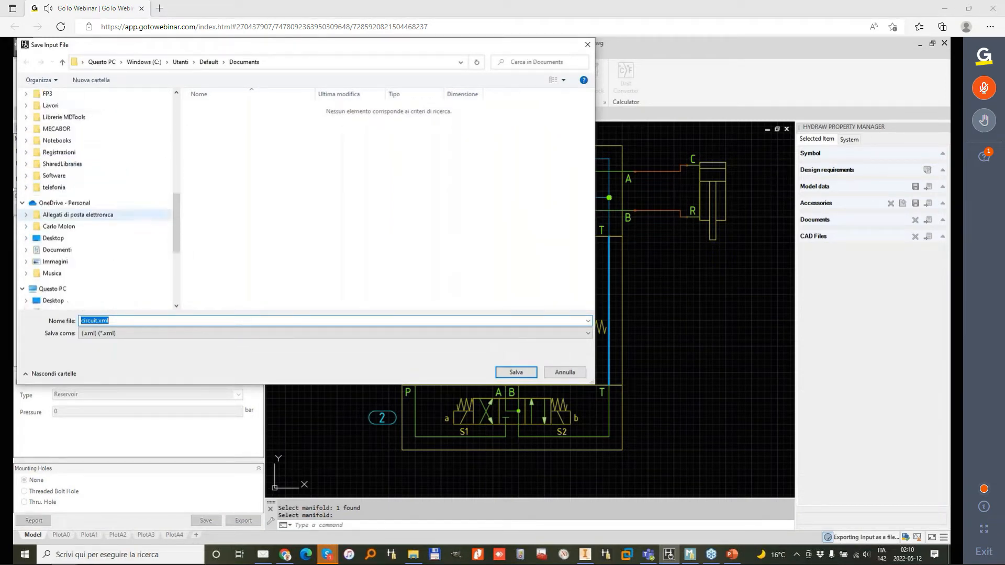
scroll(81, 230, "down", 3)
left_click(54, 238)
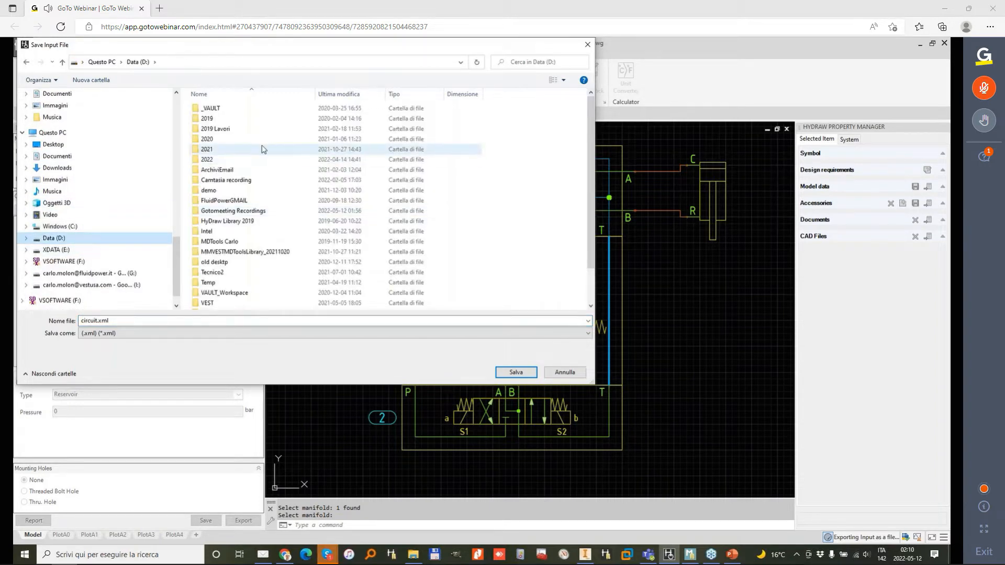
double_click(214, 158)
double_click(212, 140)
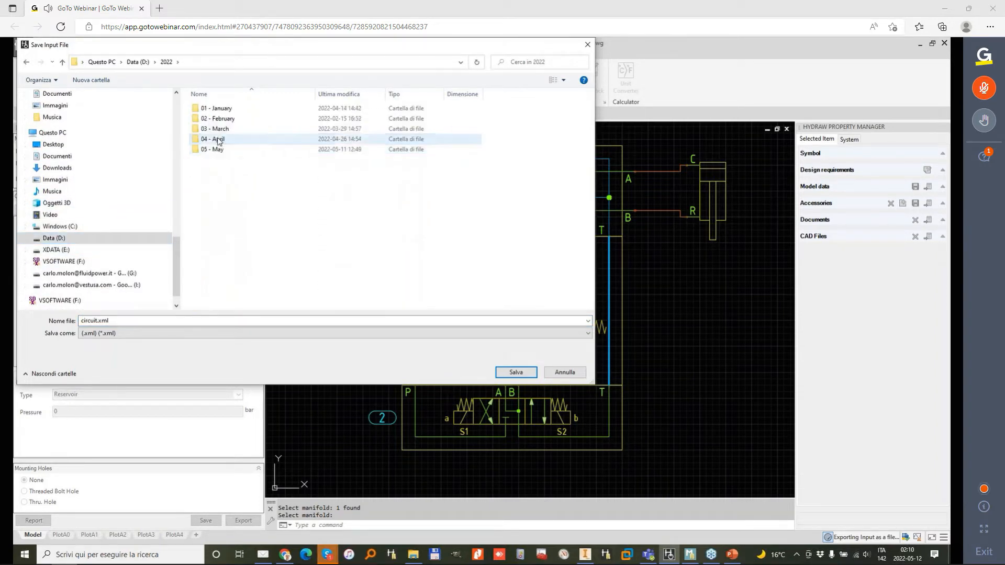
double_click(212, 149)
double_click(216, 108)
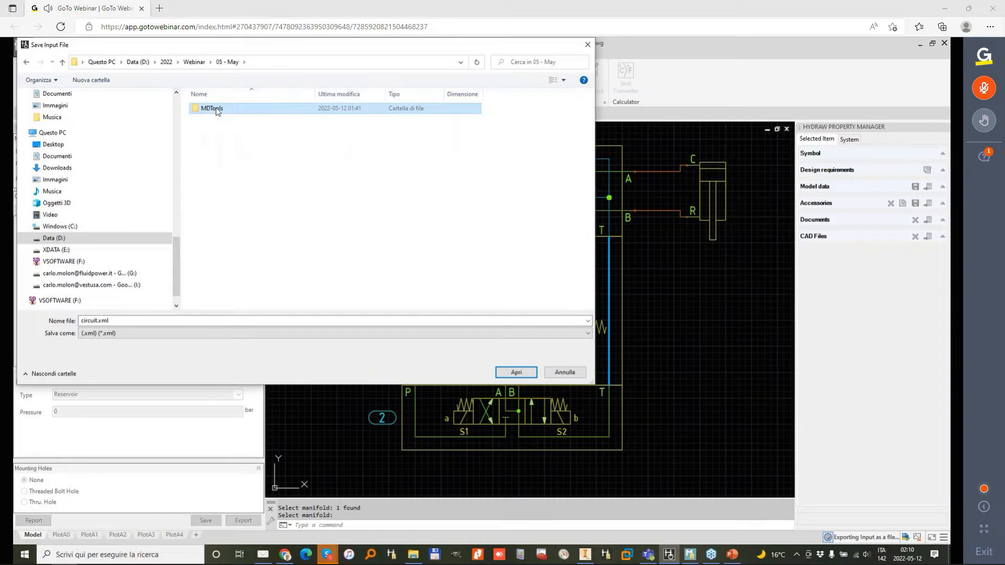
Step: Name the export file "sandwich block" and save it
left_click(129, 323)
type("sa")
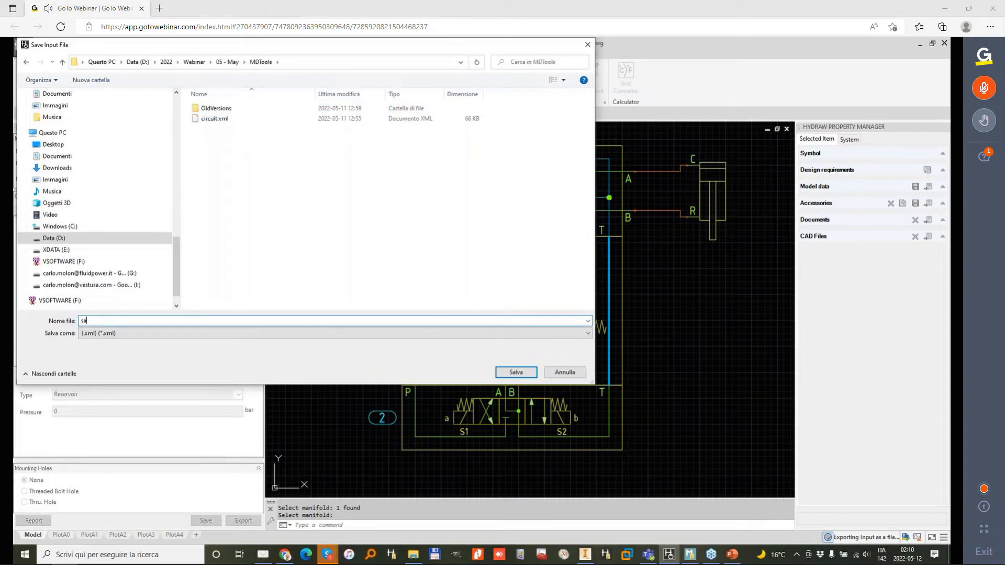
type("ndwich block")
key("Return")
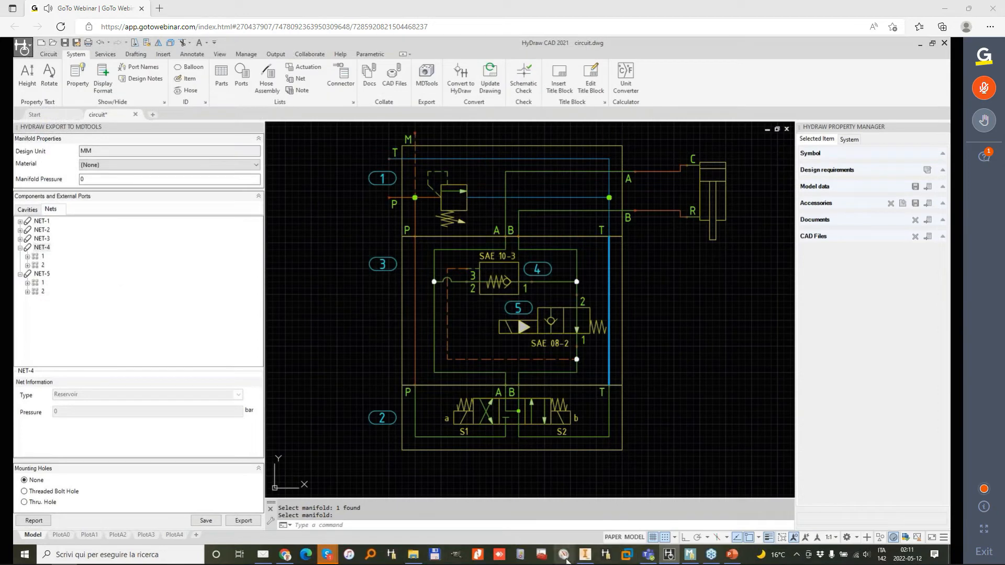
Step: Switch to Autodesk Inventor and create a new part
left_click(586, 558)
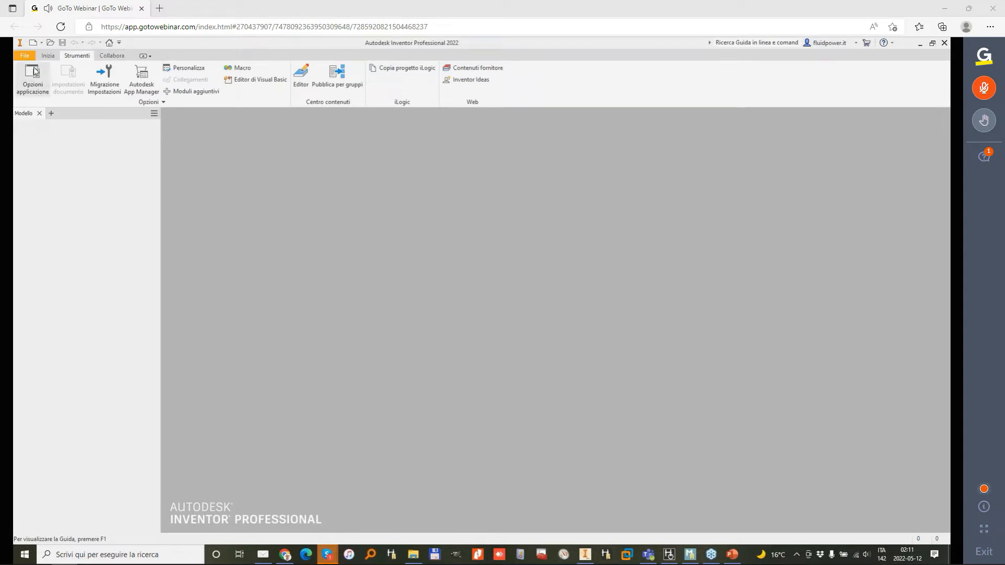
left_click(33, 44)
double_click(496, 217)
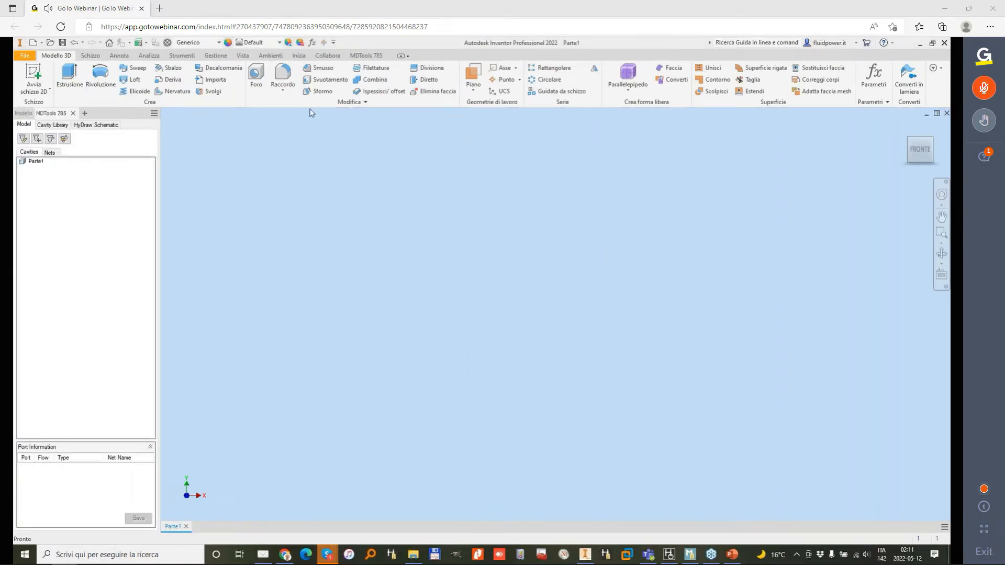
Step: Create an MDTools block in Alluminio, 120 mm long, 48 mm wide and 60 mm high, without a mounting face
left_click(365, 56)
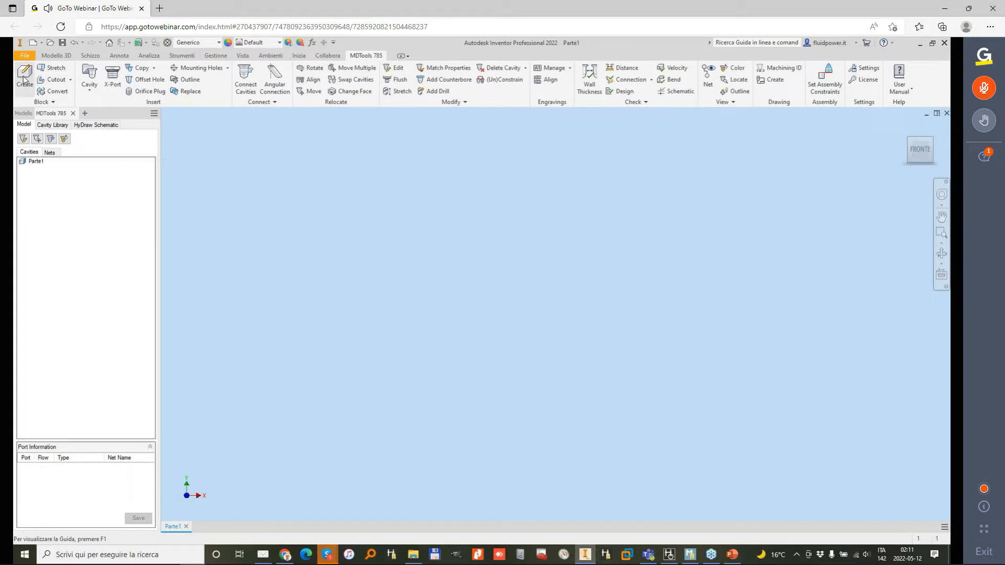
left_click(24, 77)
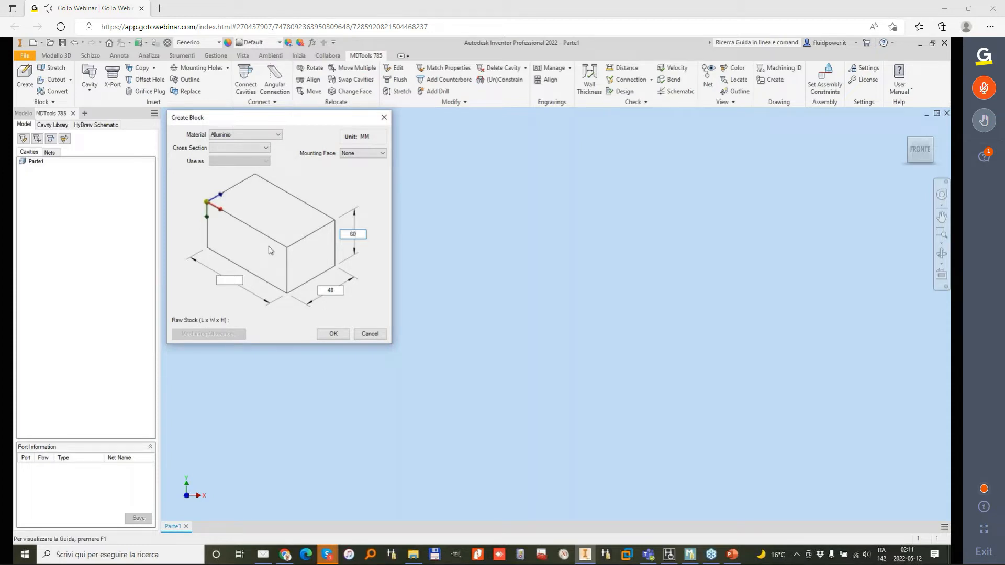
left_click(229, 281)
type("120")
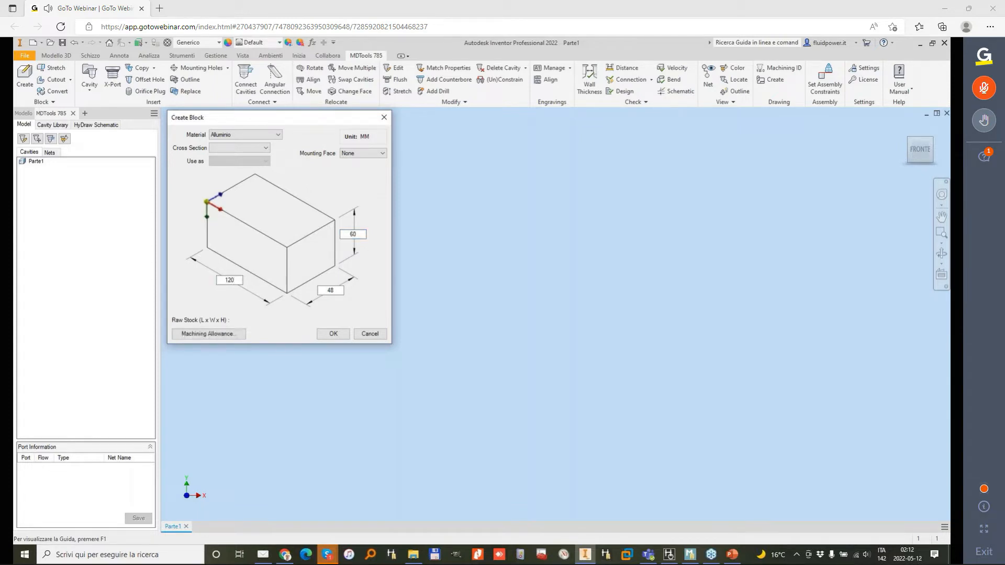
key("Return")
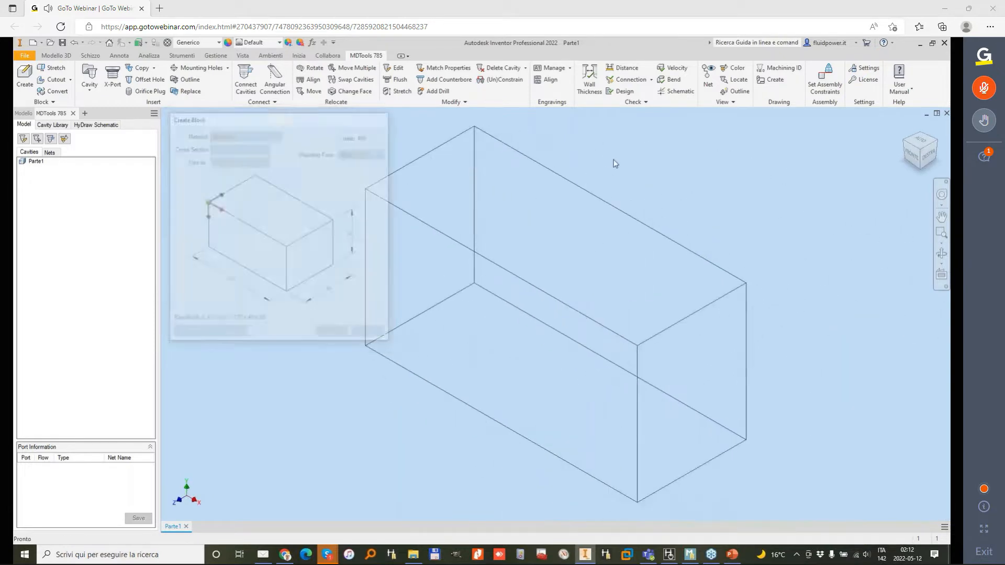
Step: Load the HyDraw schematic file sandwich block.xml into the block model
left_click(96, 125)
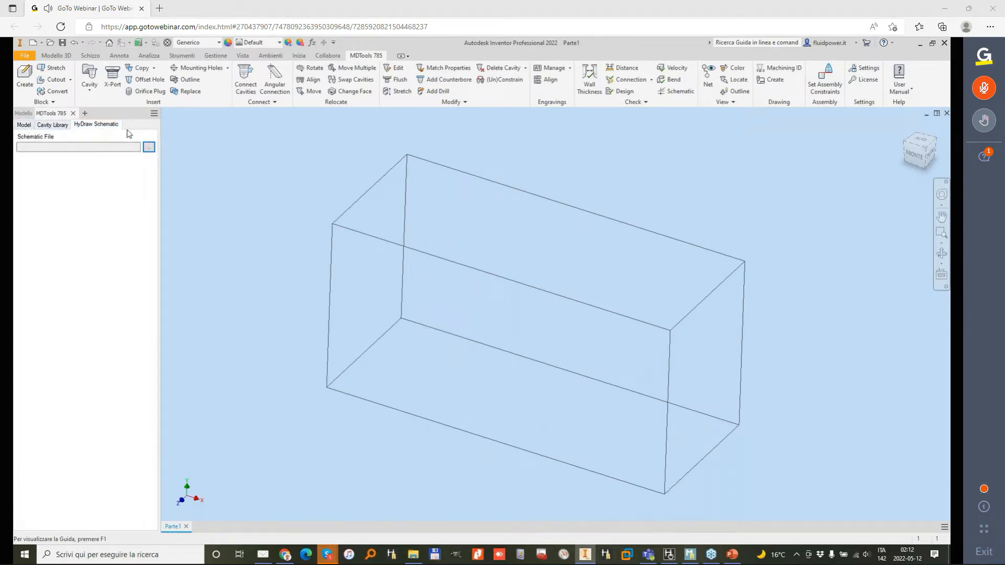
left_click(149, 148)
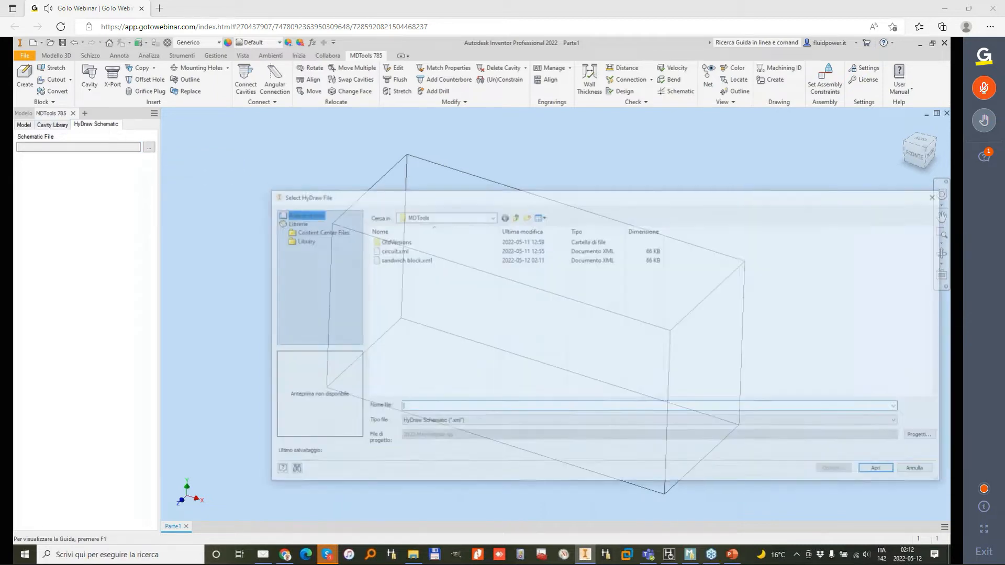
left_click(420, 259)
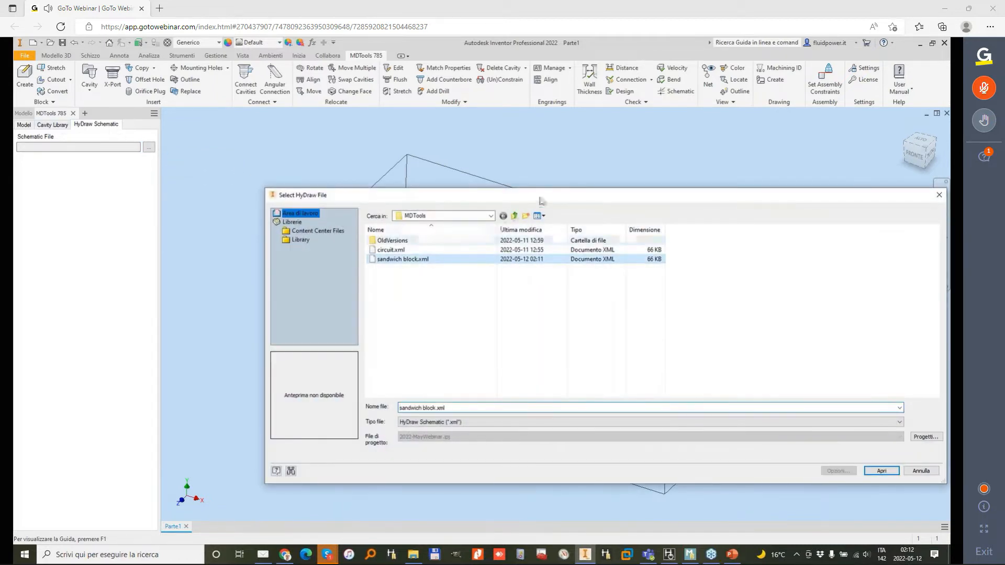
left_click_drag(541, 201, 255, 90)
left_click(601, 361)
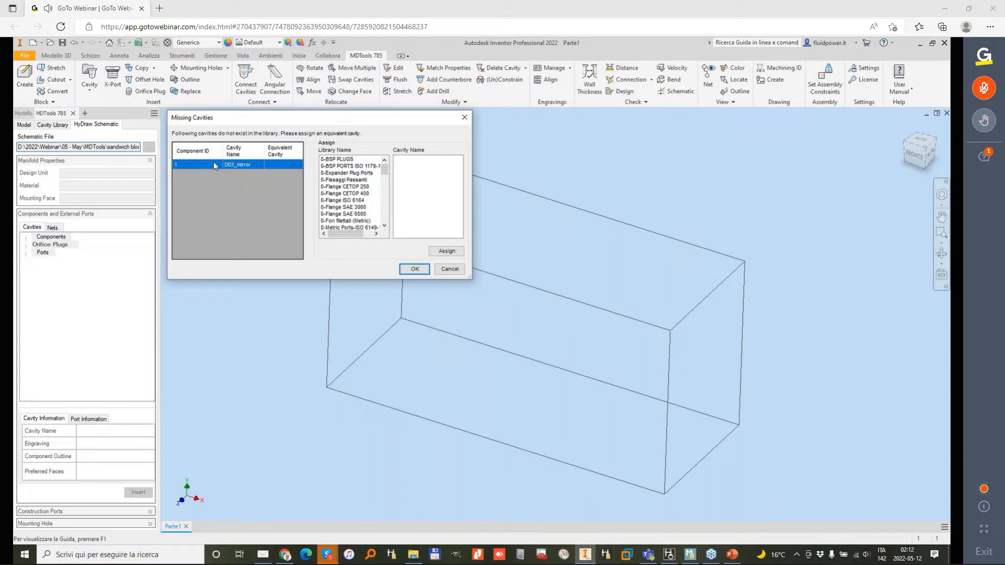
Step: Assign D03_oring from the Direct Control-NFPA library as the equivalent cavity for the missing D03_mirror and accept it
left_click_drag(385, 171, 386, 197)
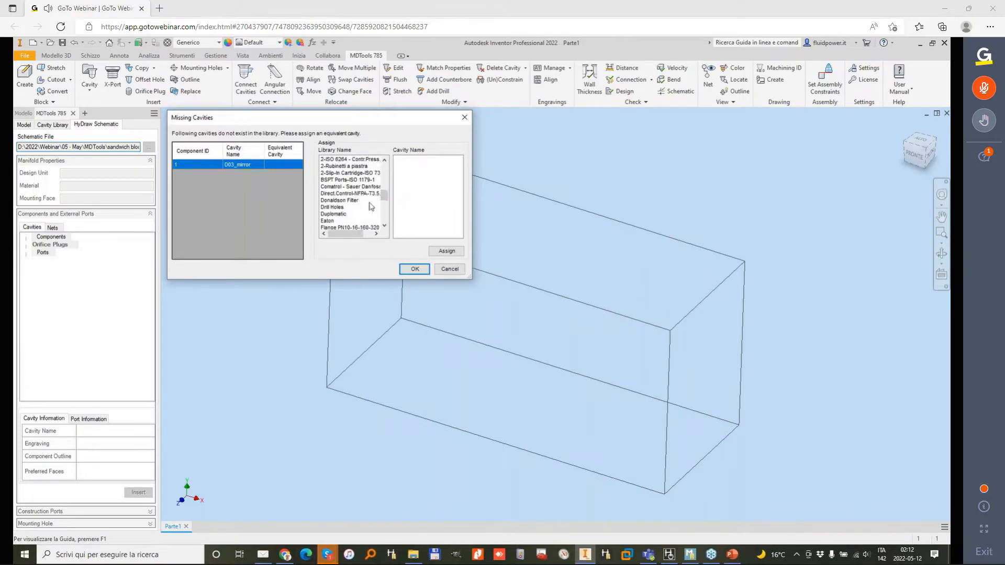
left_click(349, 193)
left_click(411, 167)
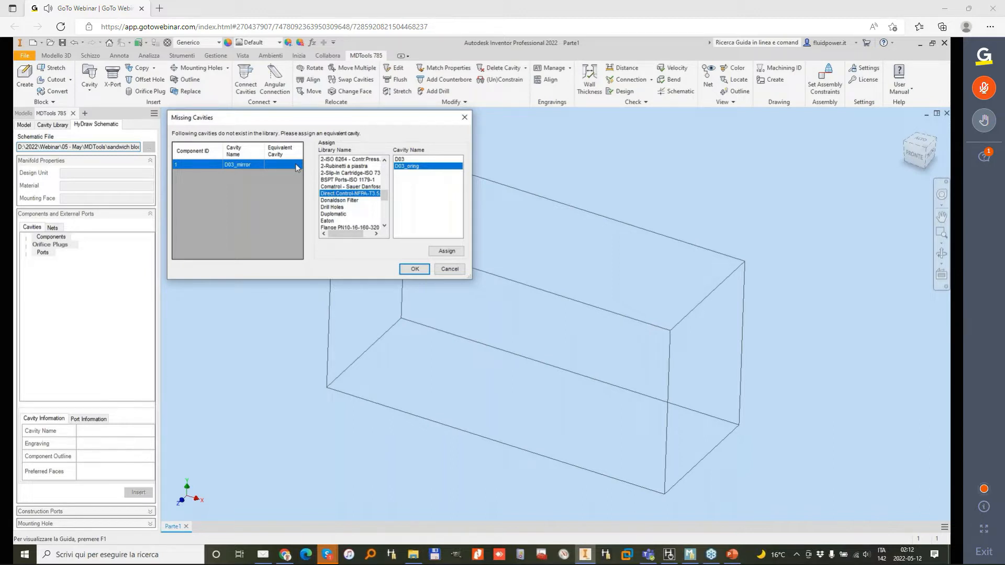
left_click(450, 253)
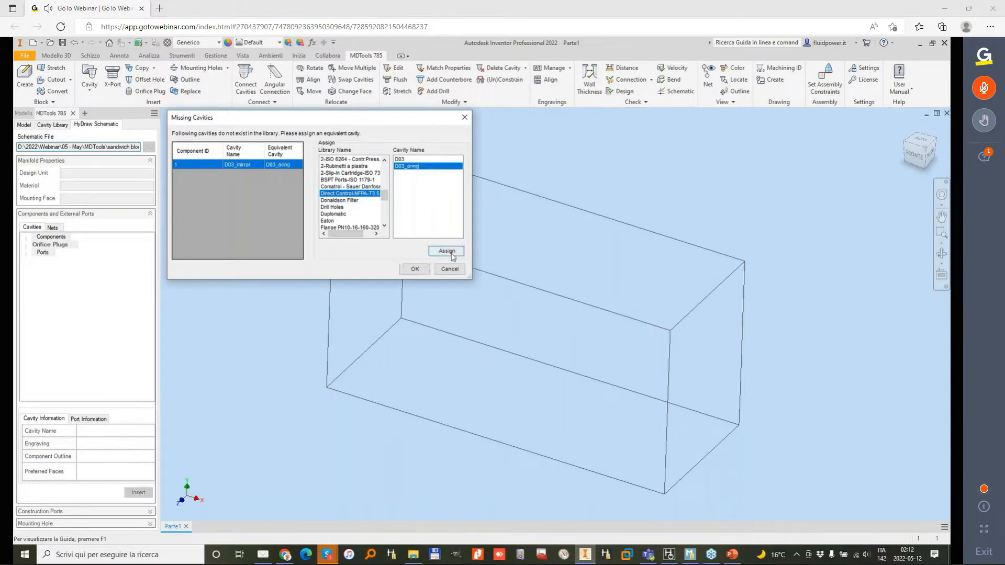
left_click(415, 269)
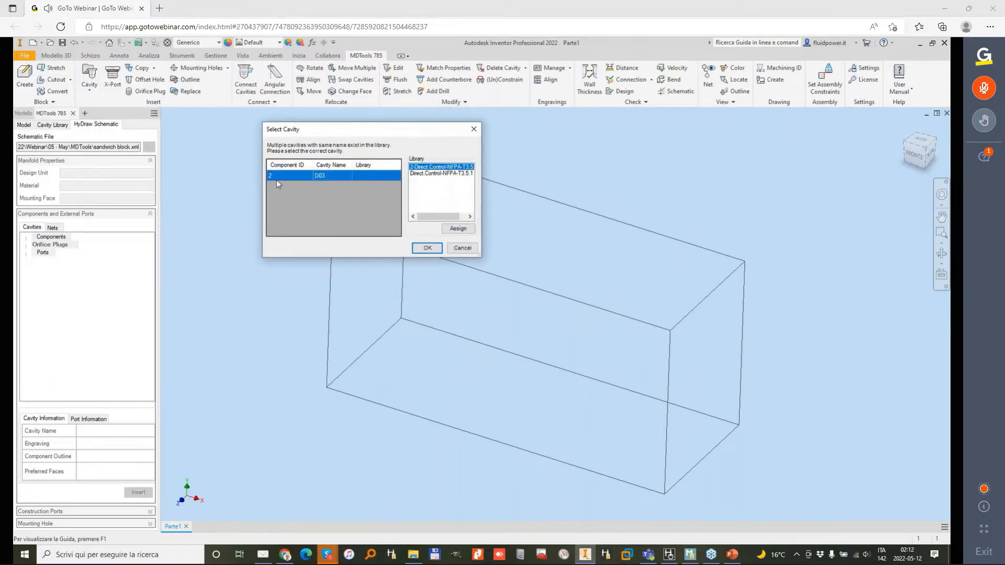
Step: Assign the Direct.Control-NFPA-T3.5.1 library to the D03 cavity of component 2 and accept the choice
left_click(426, 173)
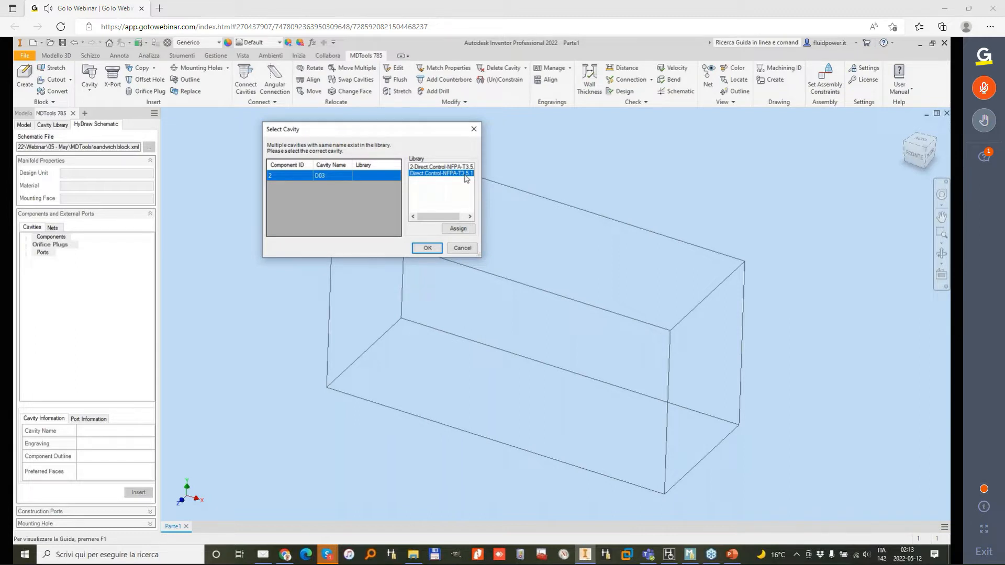
left_click(463, 231)
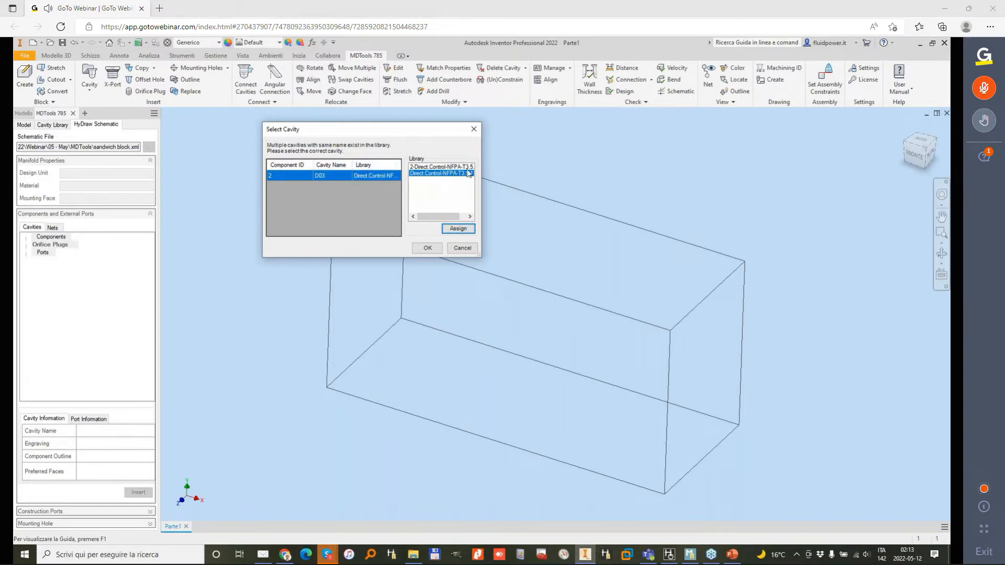
left_click(430, 250)
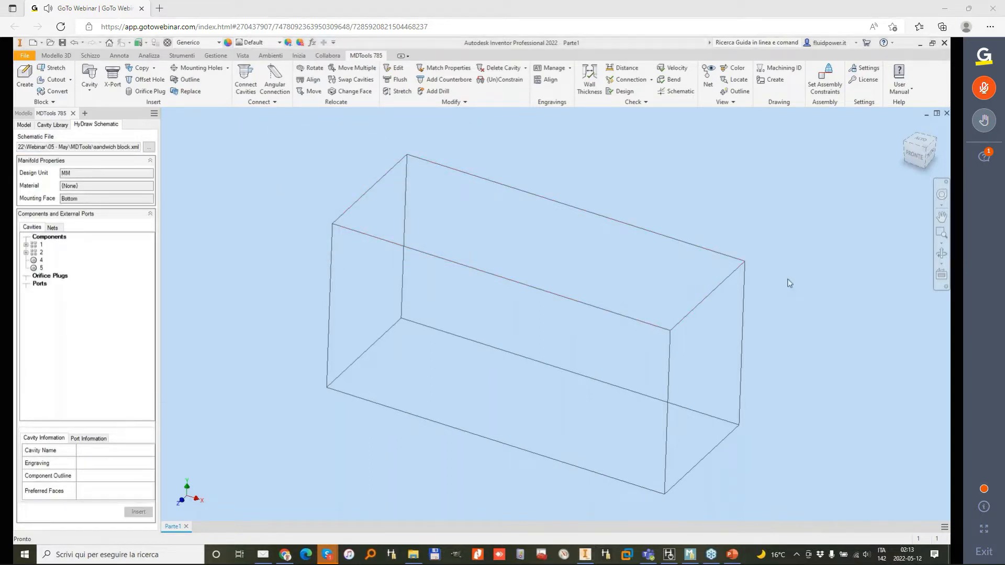
Step: Insert component 2 (D03) from the schematic near the middle of the block's top face, with Y at 14
mouse_move(55, 203)
left_mouse_down()
mouse_move(40, 300)
mouse_move(70, 207)
left_mouse_up()
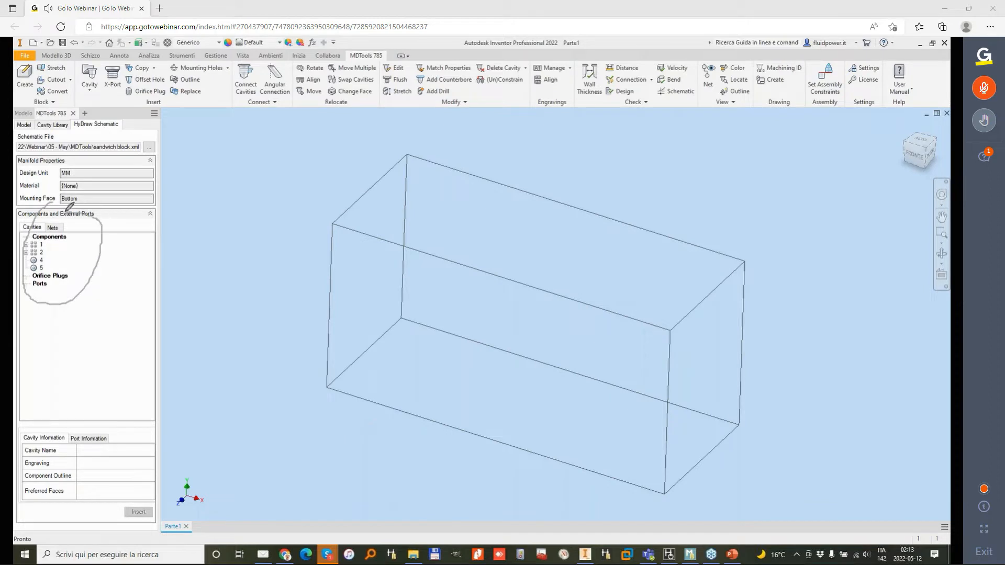
left_click(42, 244)
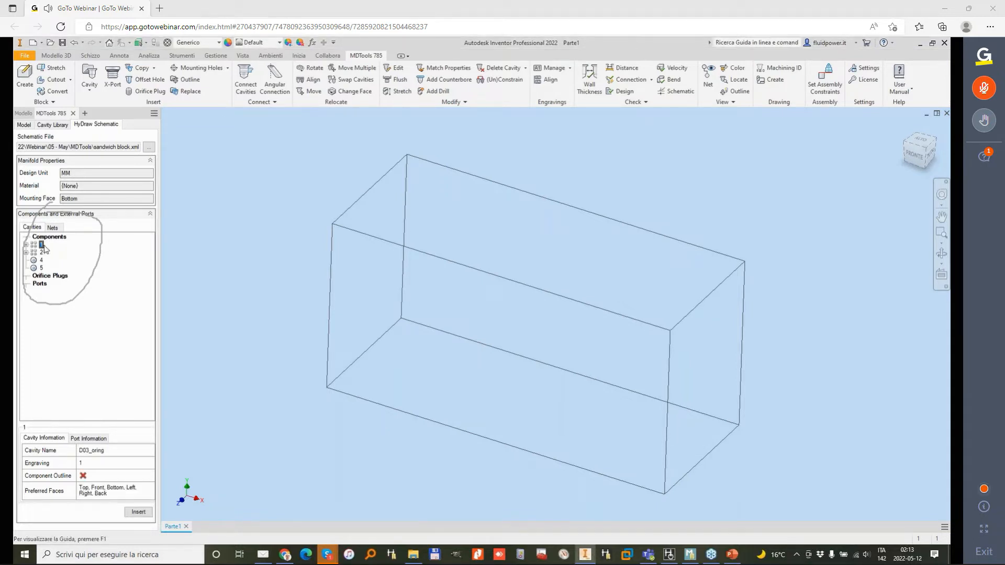
left_click(42, 253)
left_click(137, 512)
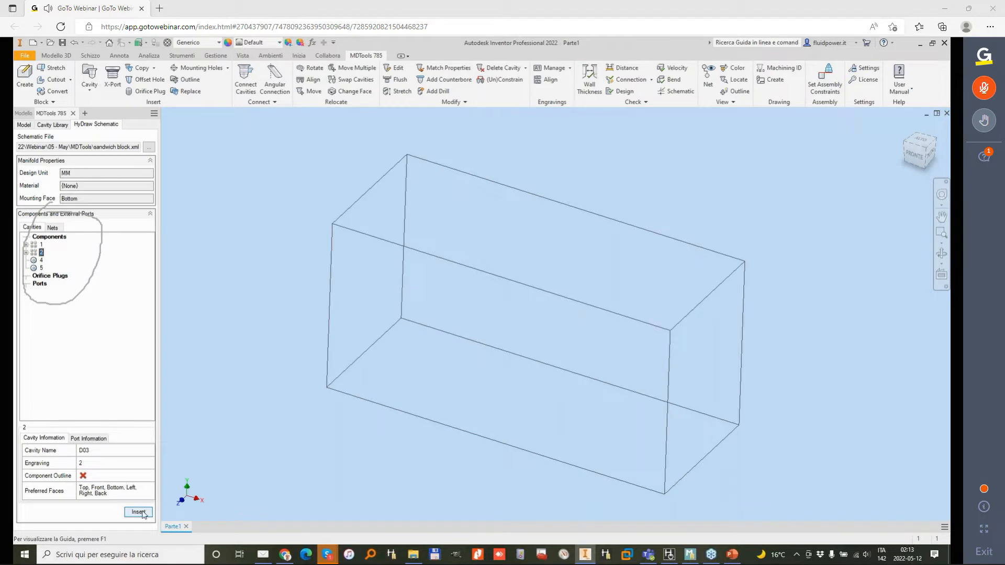
left_click(522, 257)
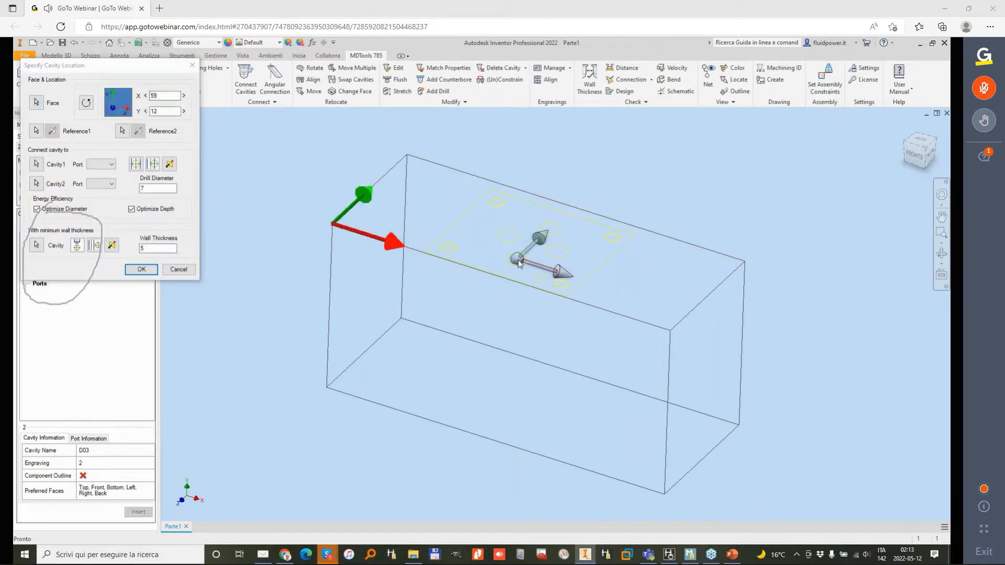
left_click_drag(521, 258, 520, 256)
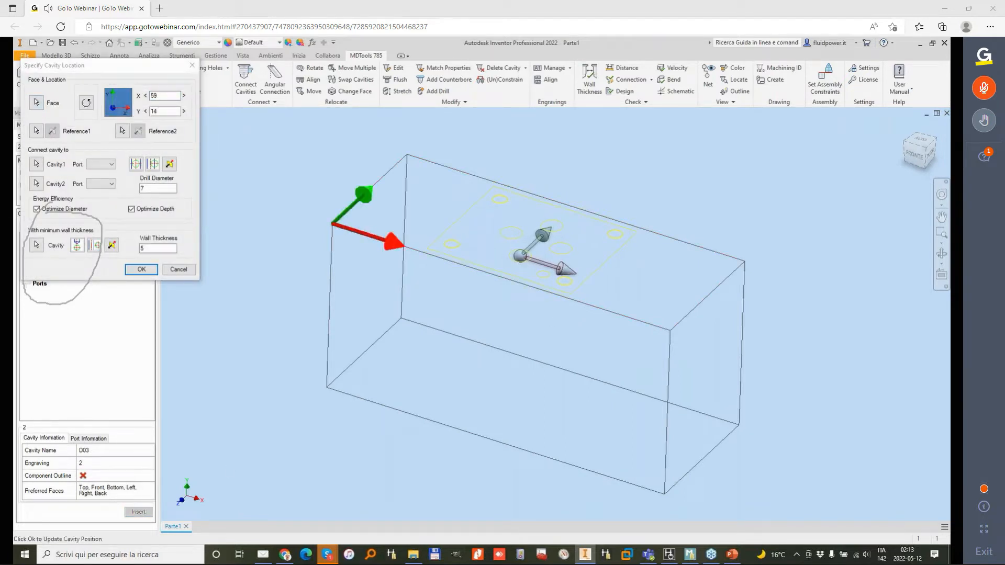
left_click(144, 271)
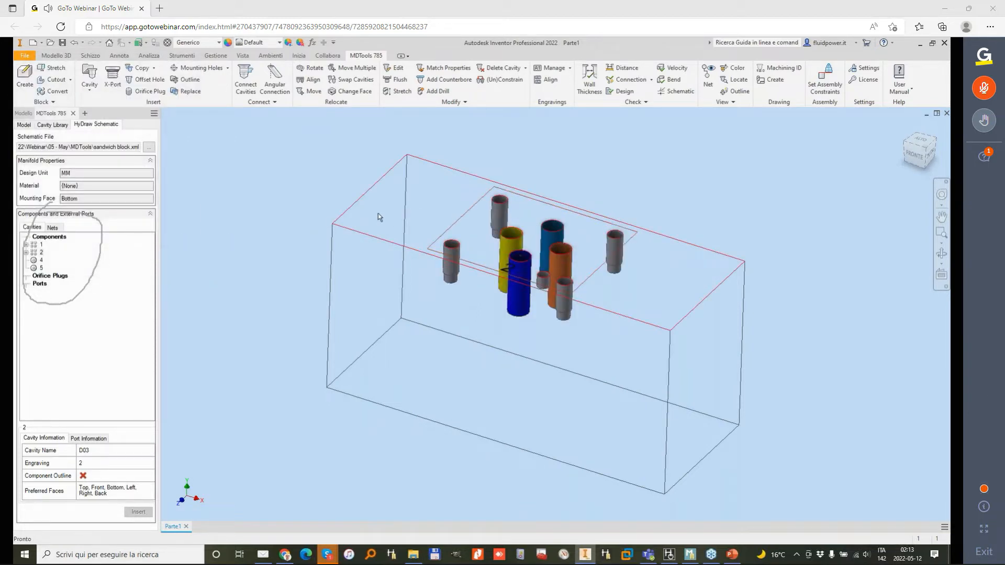
left_click(41, 244)
left_click(134, 516)
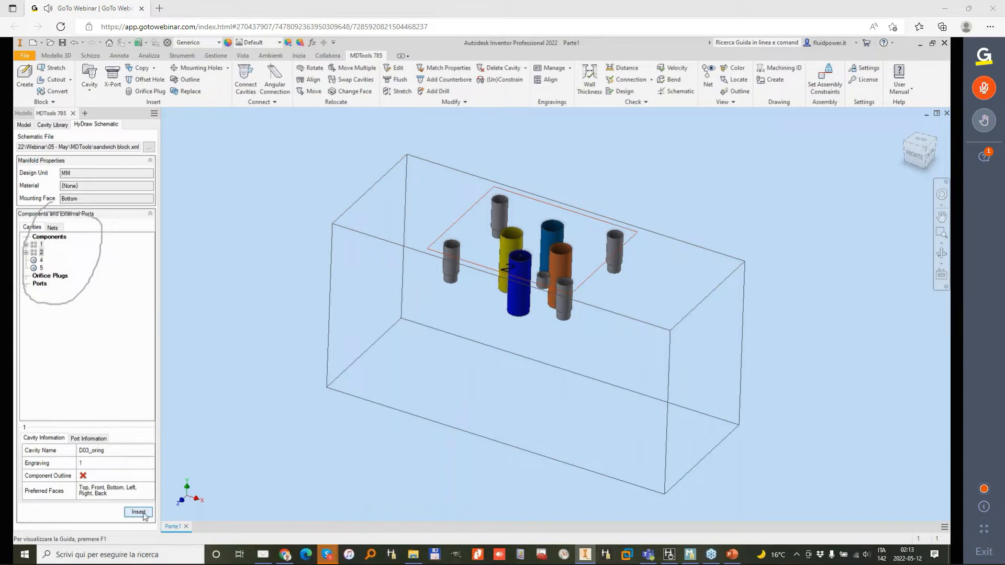
left_click(521, 340)
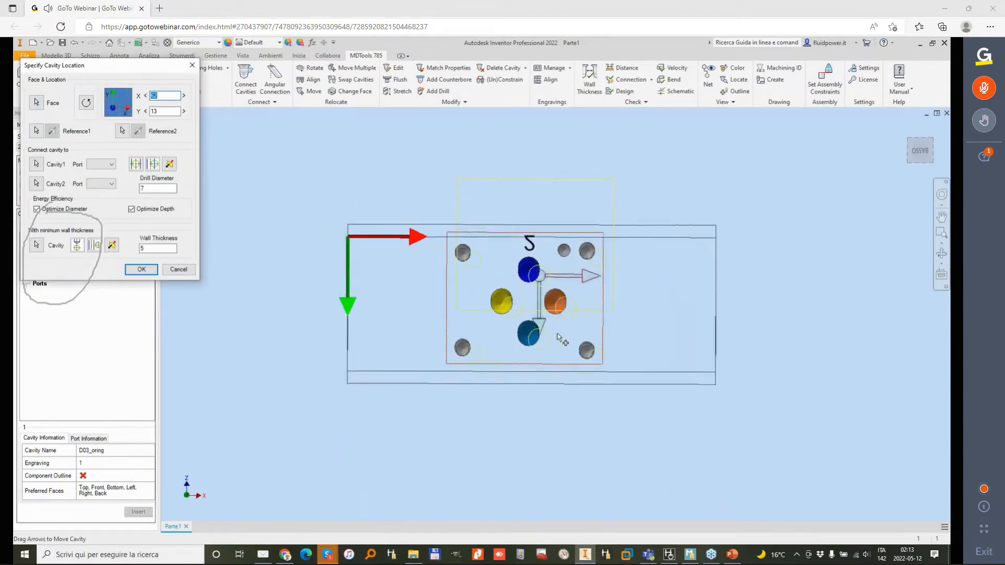
middle_click_drag(502, 231, 482, 171, "shift")
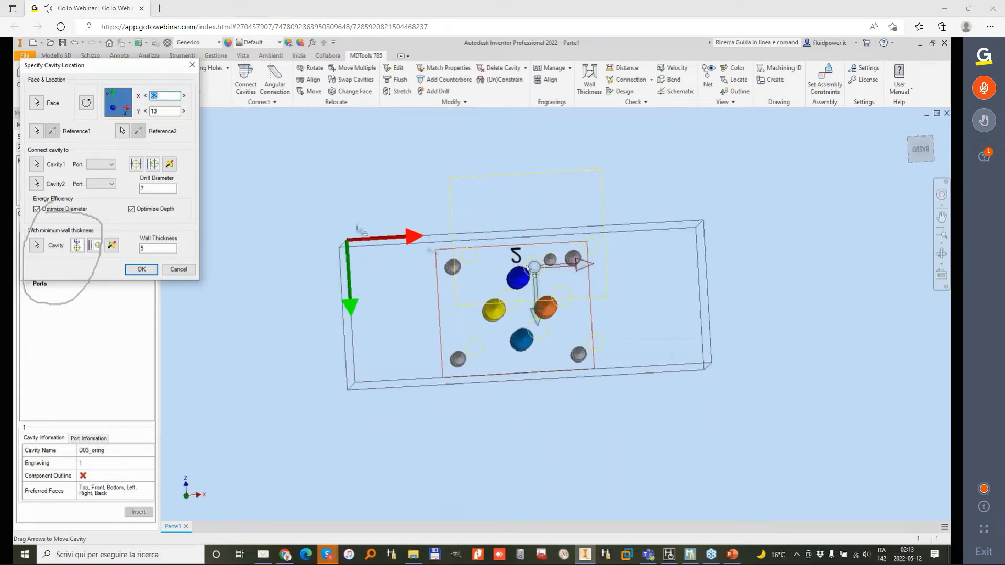
left_click(179, 269)
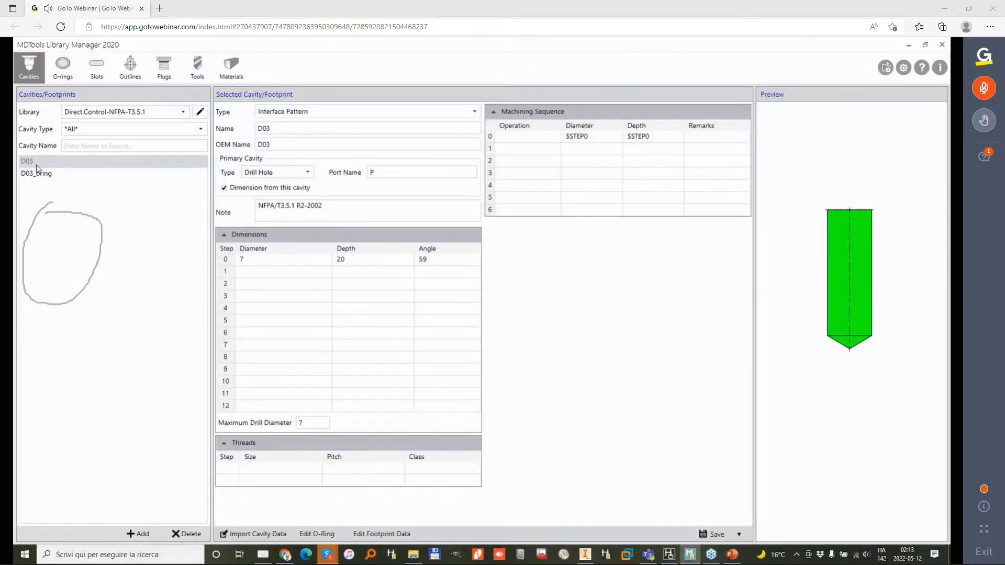
Step: In MDTools Library Manager, correct the vertical offset of the D03_oring footprint's rectangular outline so it encloses the holes, and save the footprint
left_click(51, 174)
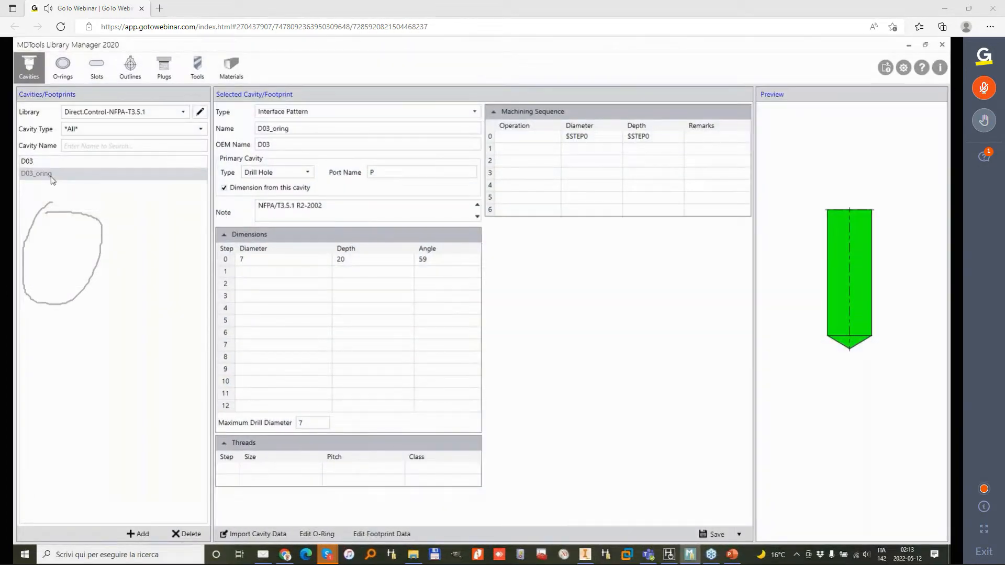
left_click(385, 532)
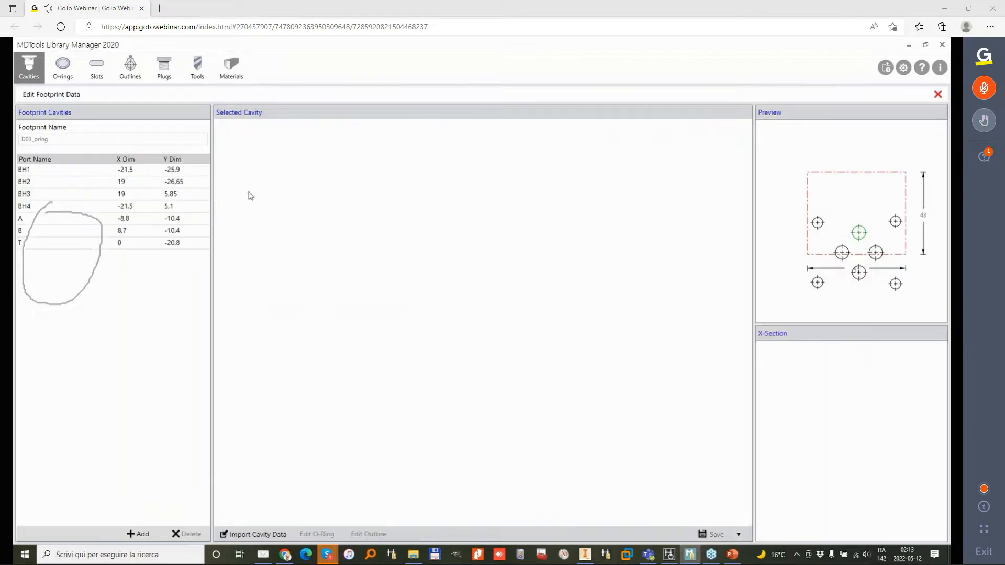
left_click(62, 168)
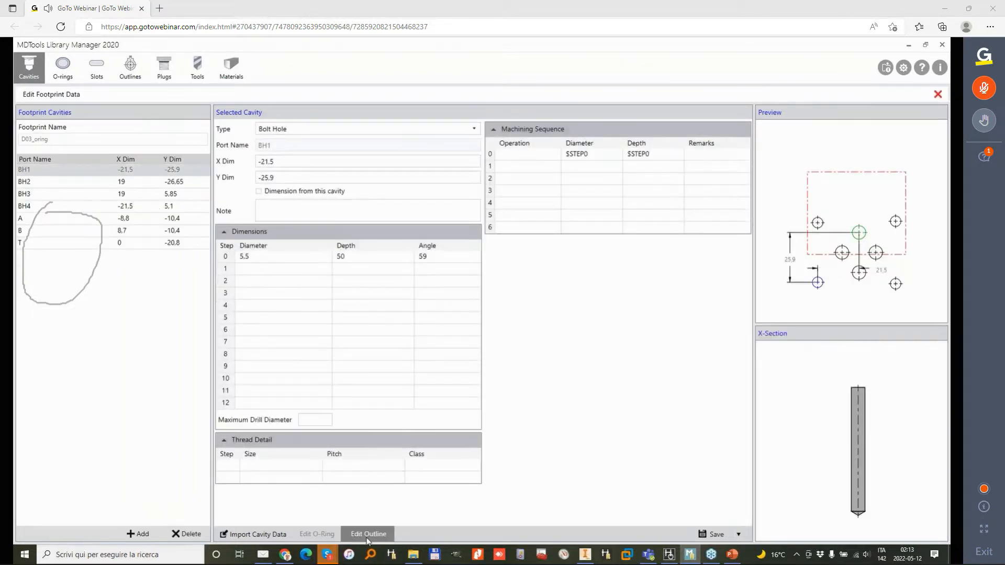
left_click(390, 192)
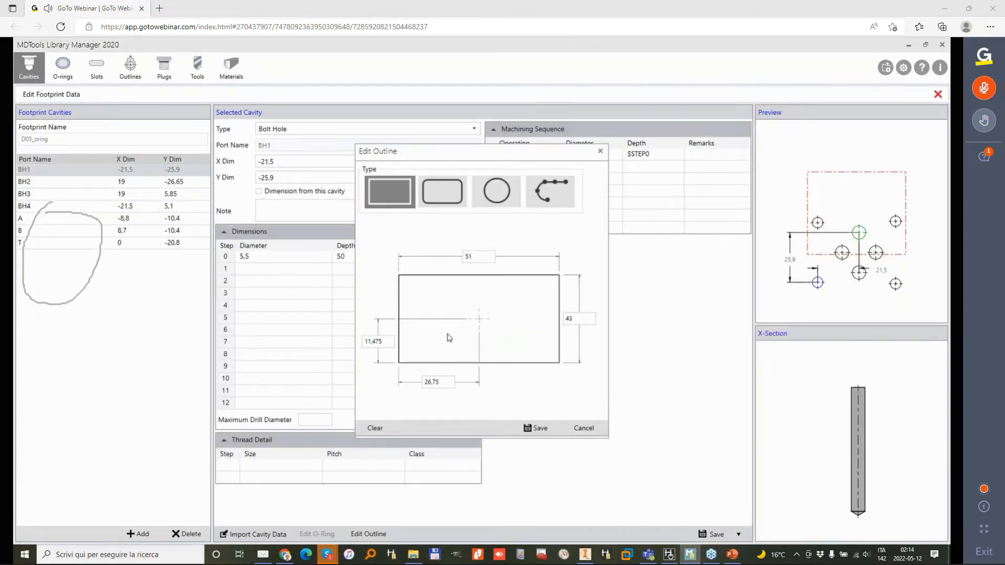
left_click_drag(383, 344, 370, 344)
left_click(531, 429)
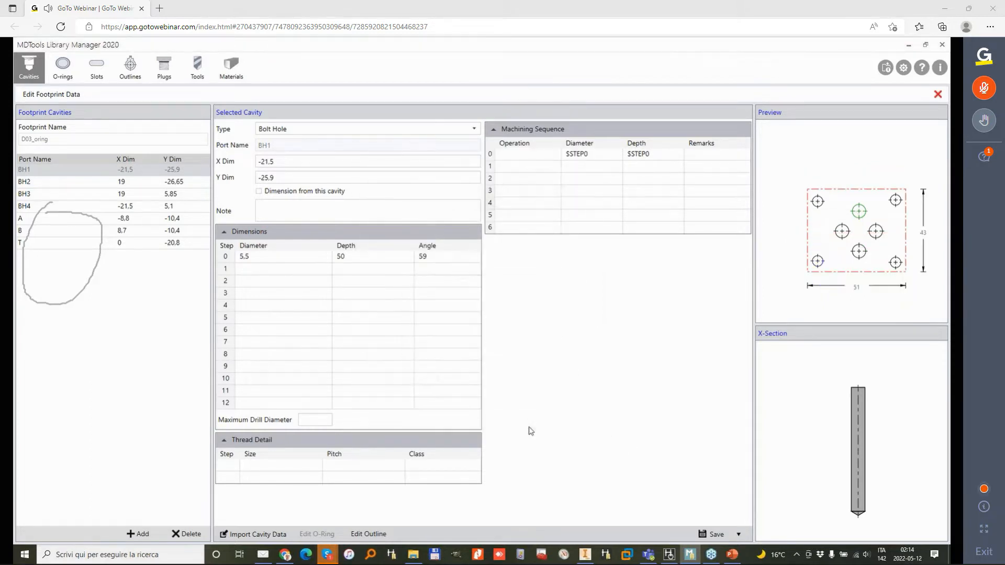
left_click(721, 535)
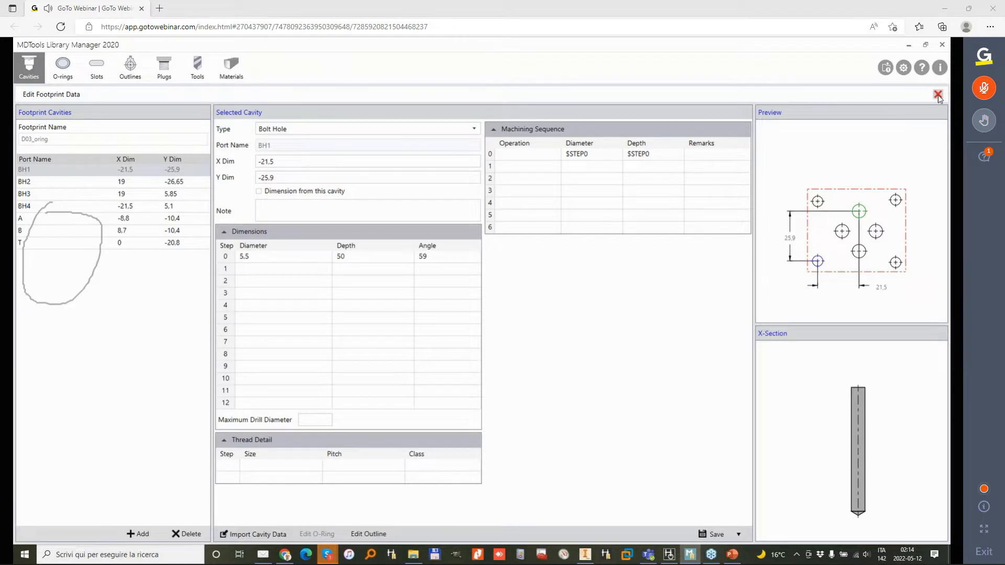
left_click(937, 95)
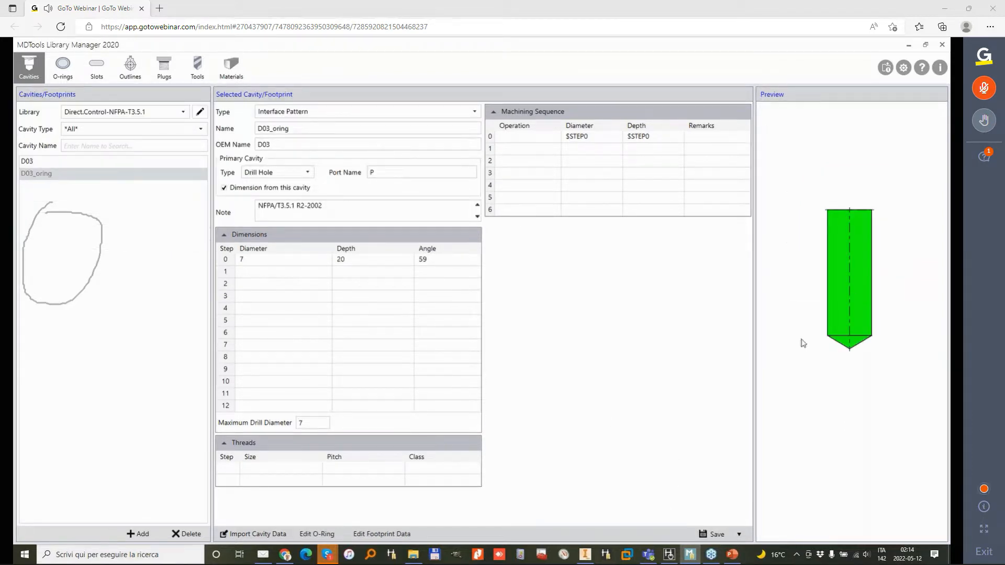
left_click(819, 355)
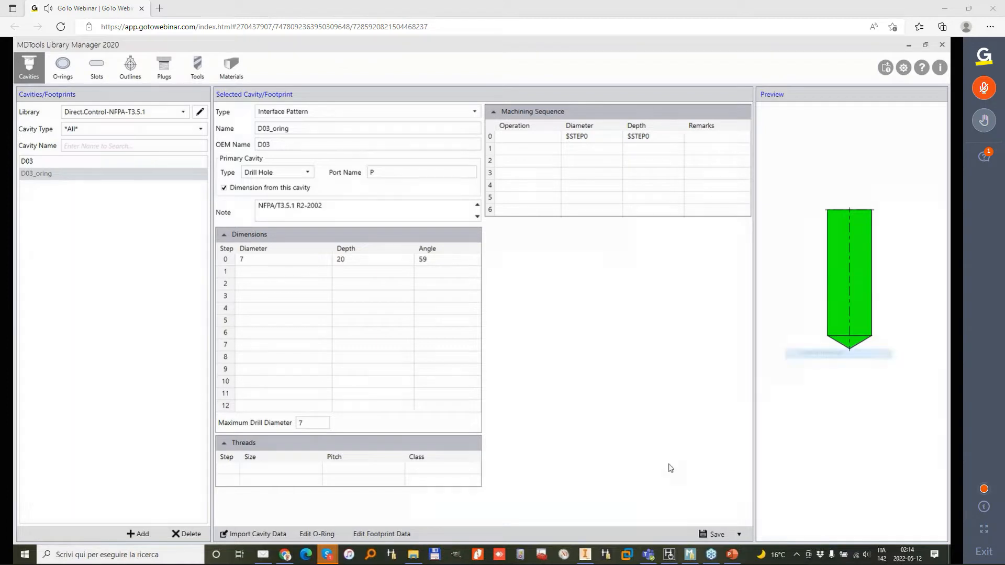
Step: Back in Inventor, insert component 1 (D03_oring) on the block's bottom face at X 0, Y 0 from the D03 footprint's P port
left_click(584, 553)
left_click(41, 245)
left_click(138, 512)
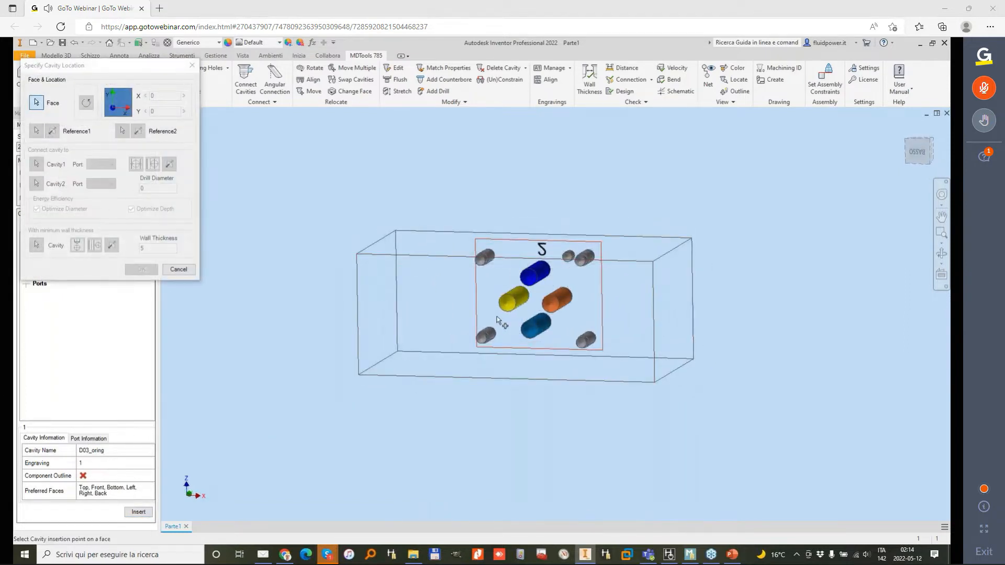
left_click(523, 346)
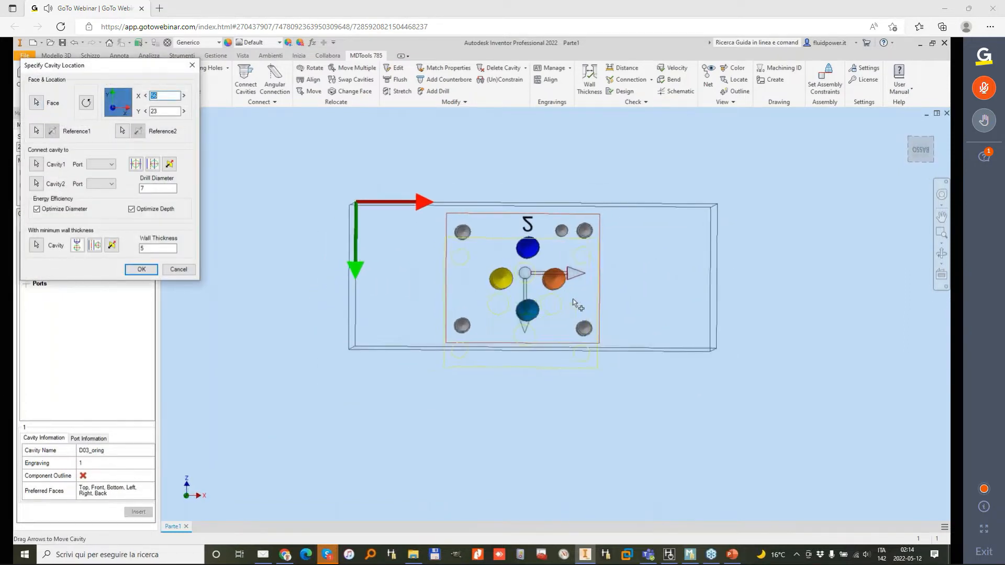
left_click(533, 244)
double_click(152, 96)
type("0")
key("Tab")
type("0")
key("Tab")
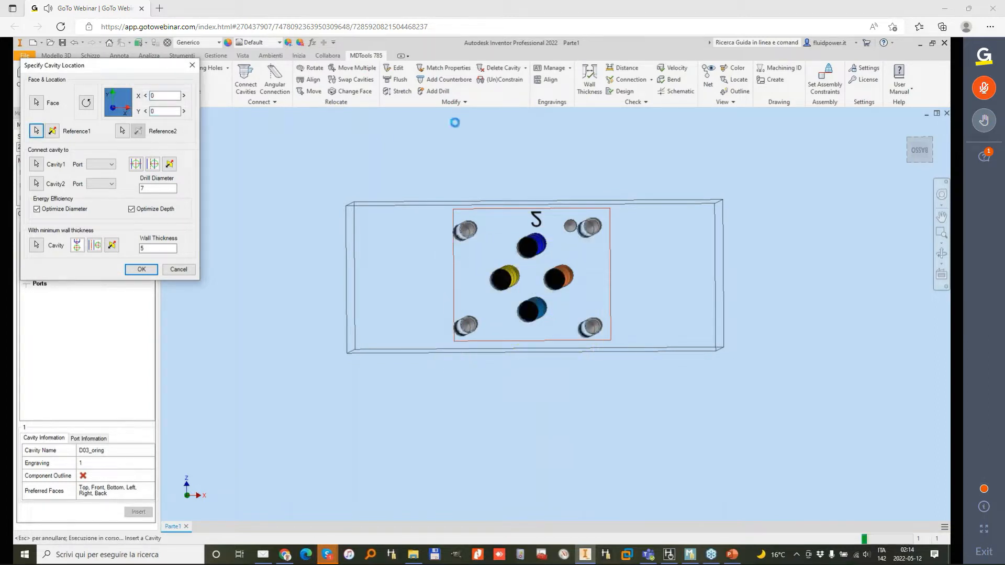
middle_click_drag(545, 192, 580, 179, "shift")
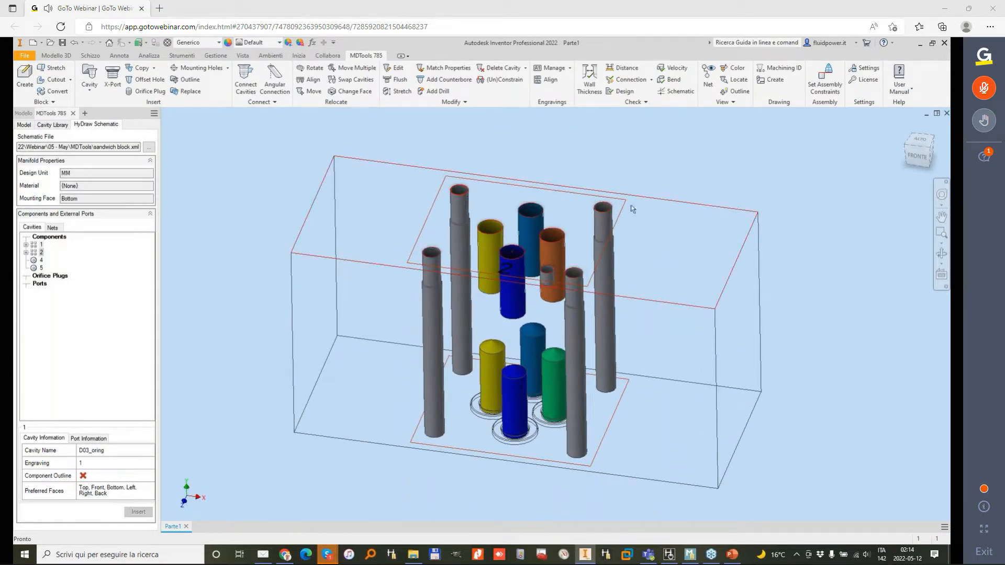
left_click(465, 102)
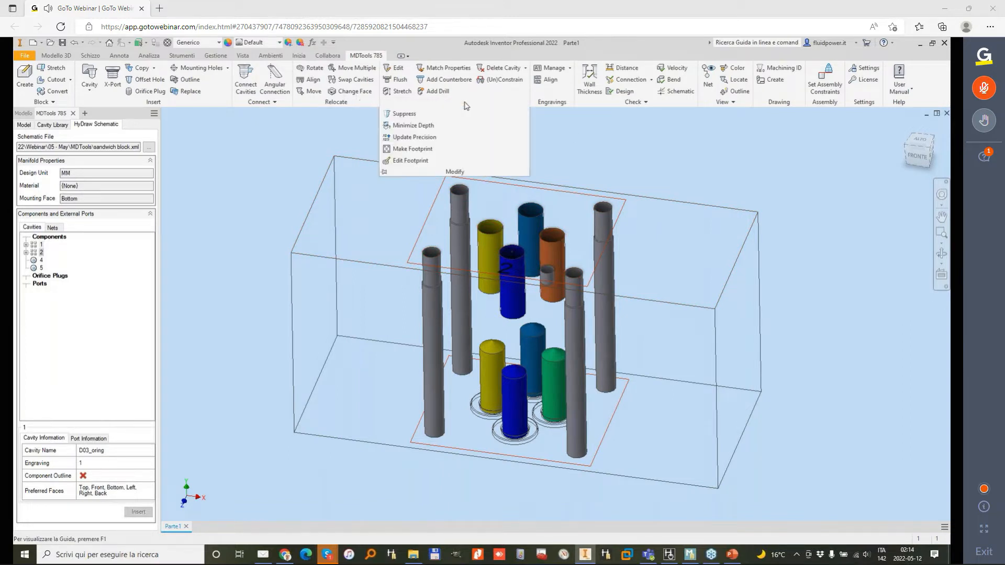
left_click(408, 115)
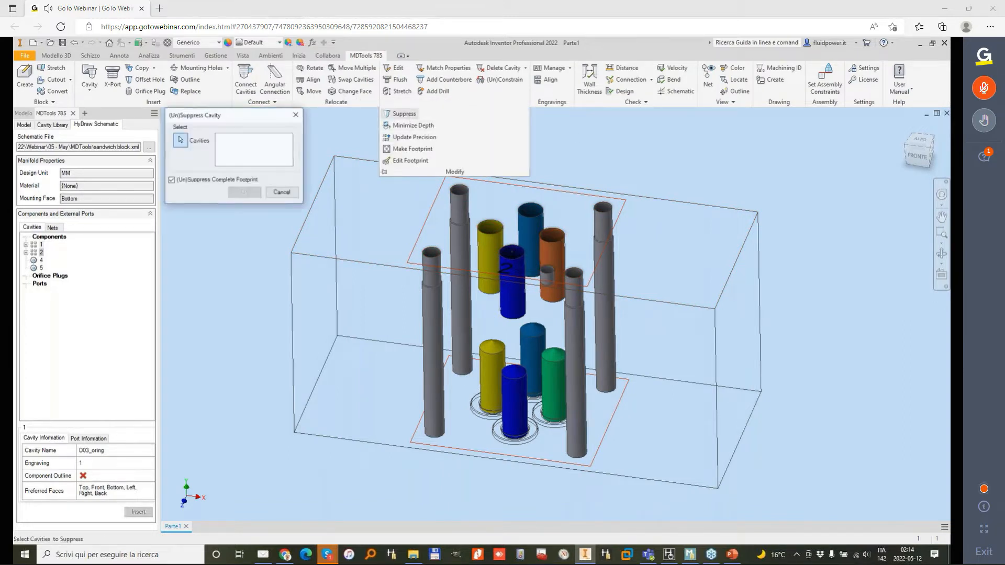
left_click(455, 204)
left_click(180, 180)
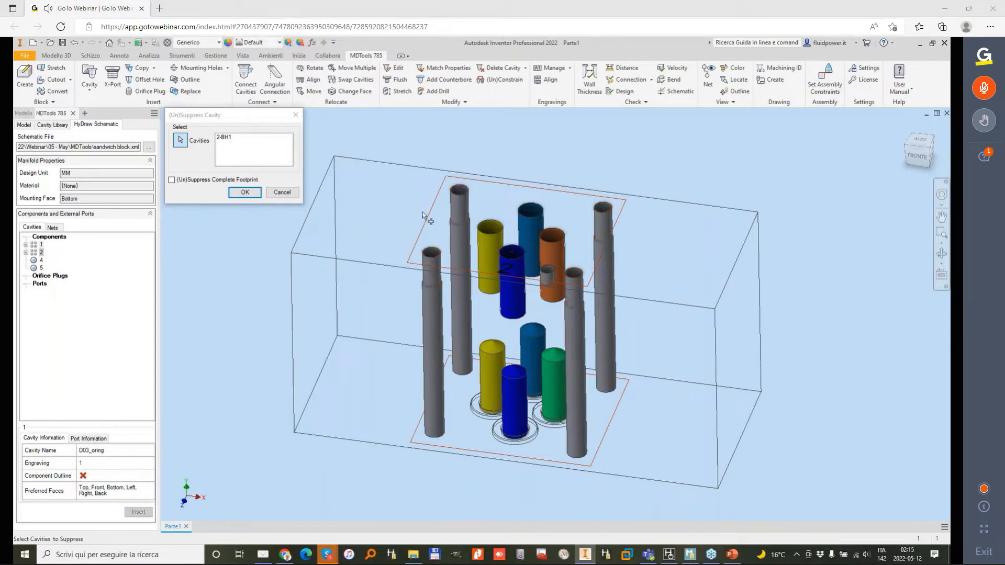
left_click(599, 224)
left_click(606, 220)
left_click(604, 210)
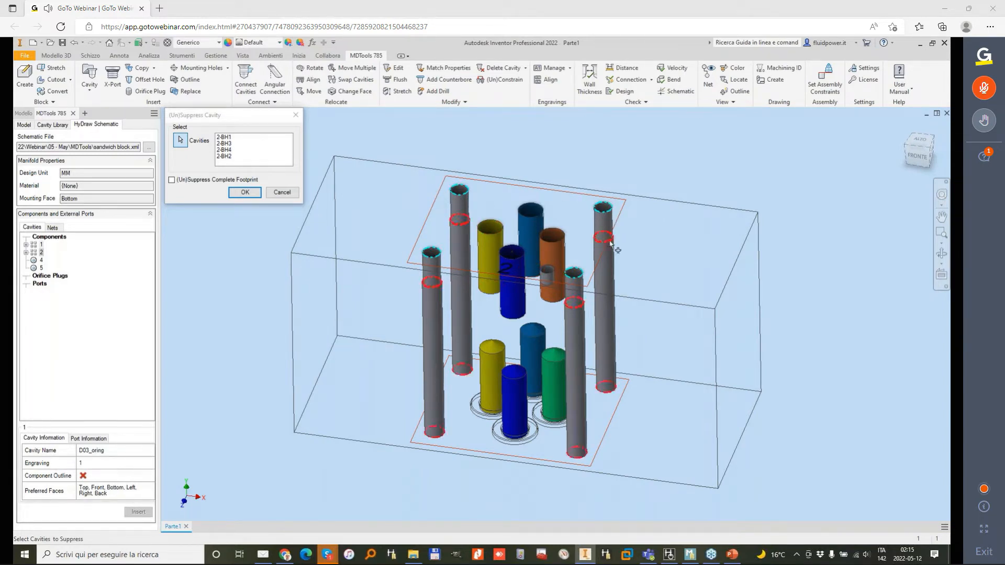
left_click(27, 127)
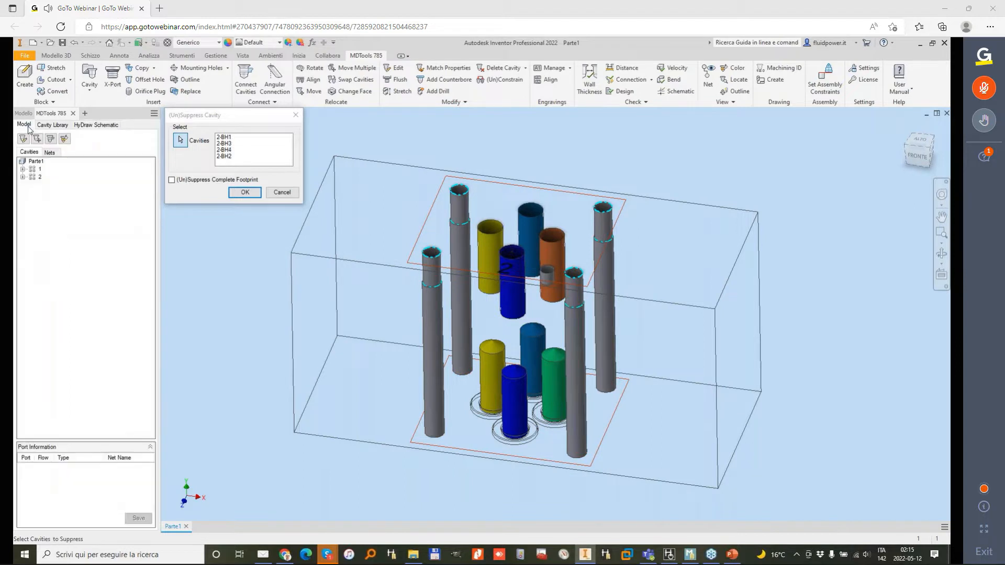
left_click(282, 192)
Step: Try to suppress bolt holes BH1, BH2, BH3 and BH4 of footprint 2, excluding the rest of the footprint
left_click(23, 169)
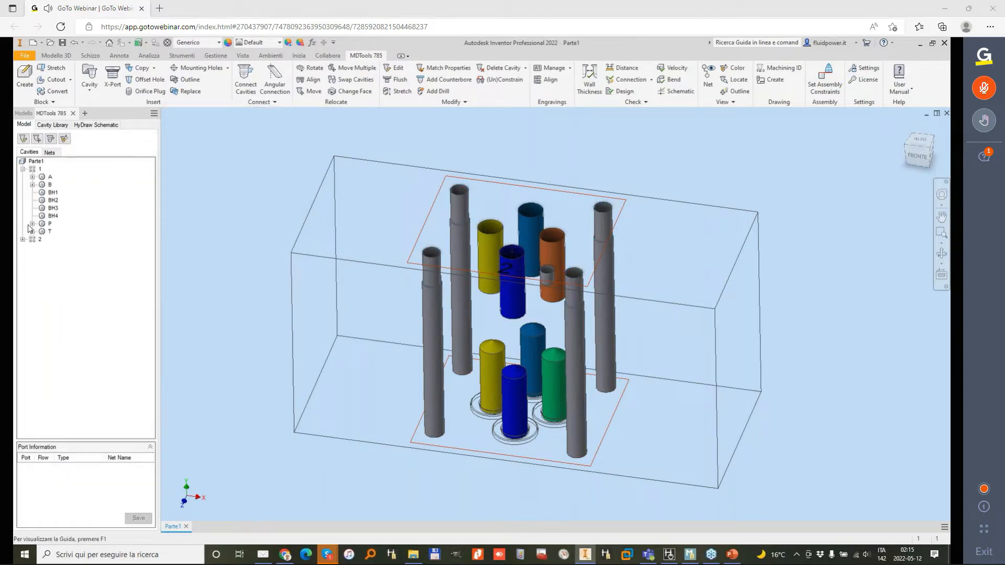
left_click(23, 240)
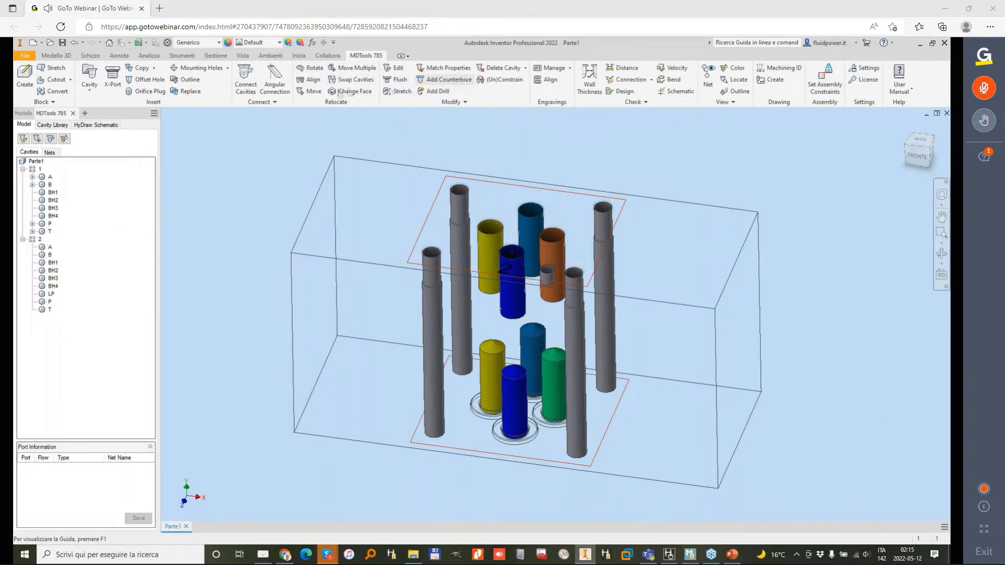
left_click(465, 102)
left_click(404, 114)
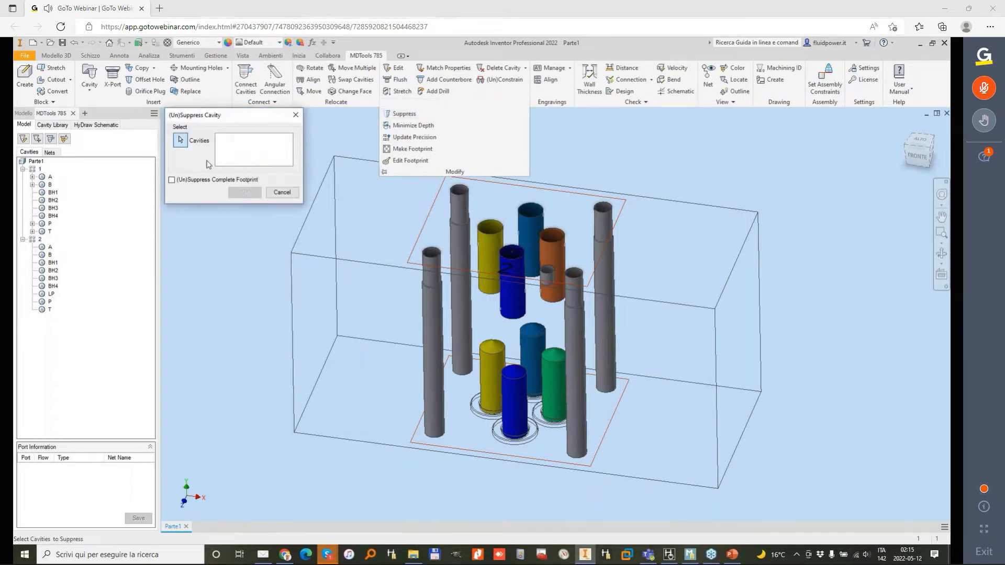
left_click(53, 263)
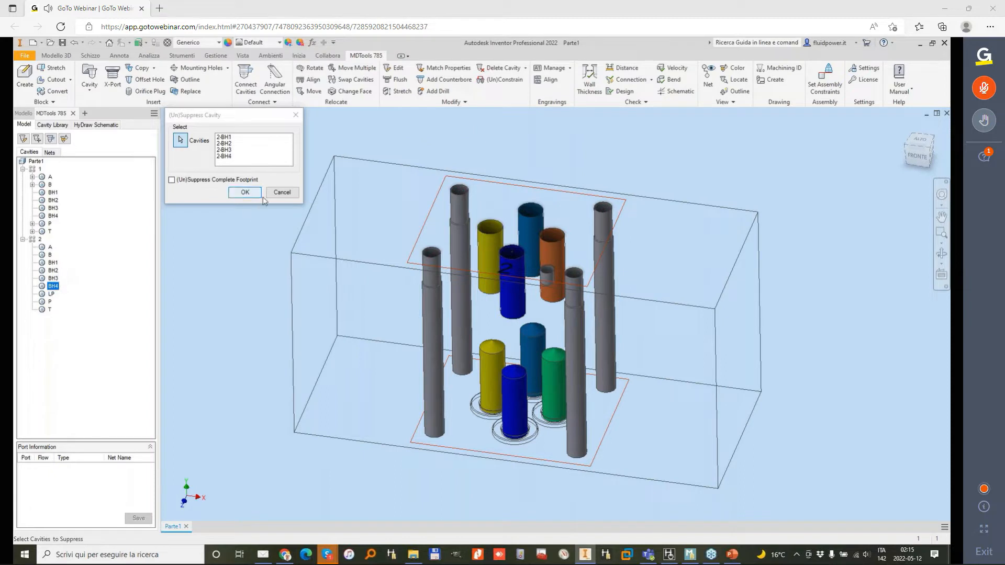
left_click(290, 193)
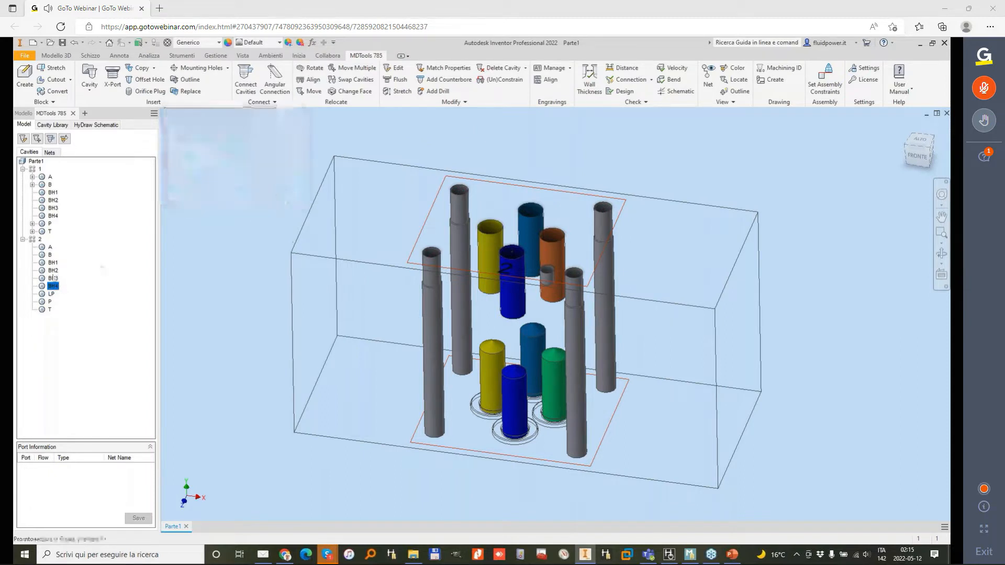
Step: Suppress the bolt holes BH1, BH2, BH3 and BH4 of footprint 2 one by one
left_click(55, 264)
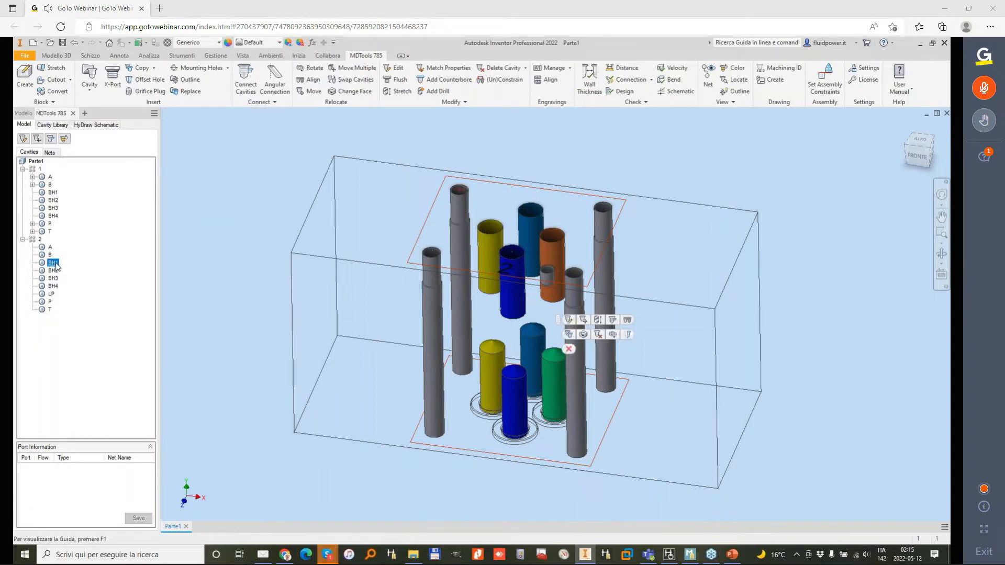
right_click(56, 266)
left_click(108, 334)
right_click(53, 270)
left_click(86, 316)
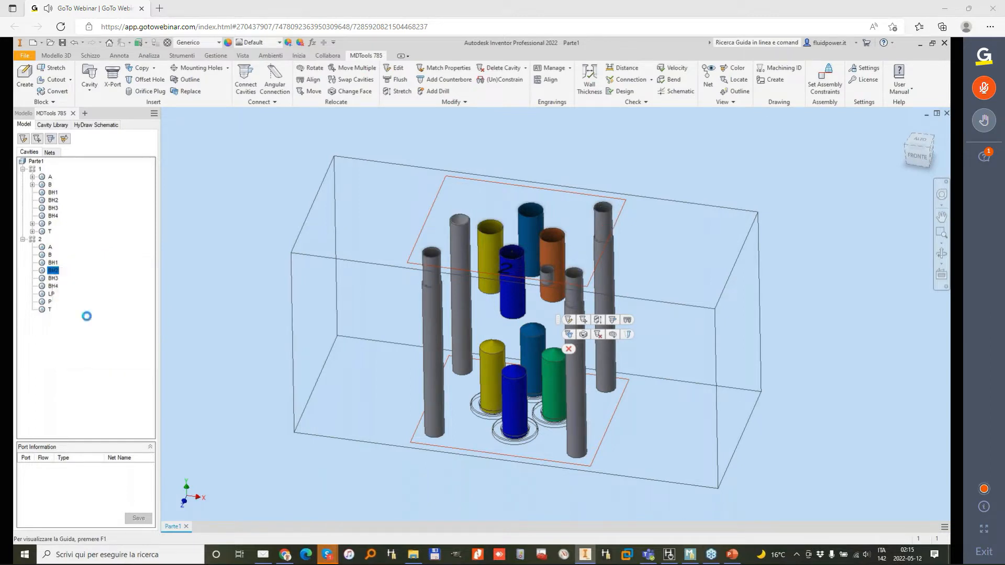
right_click(55, 278)
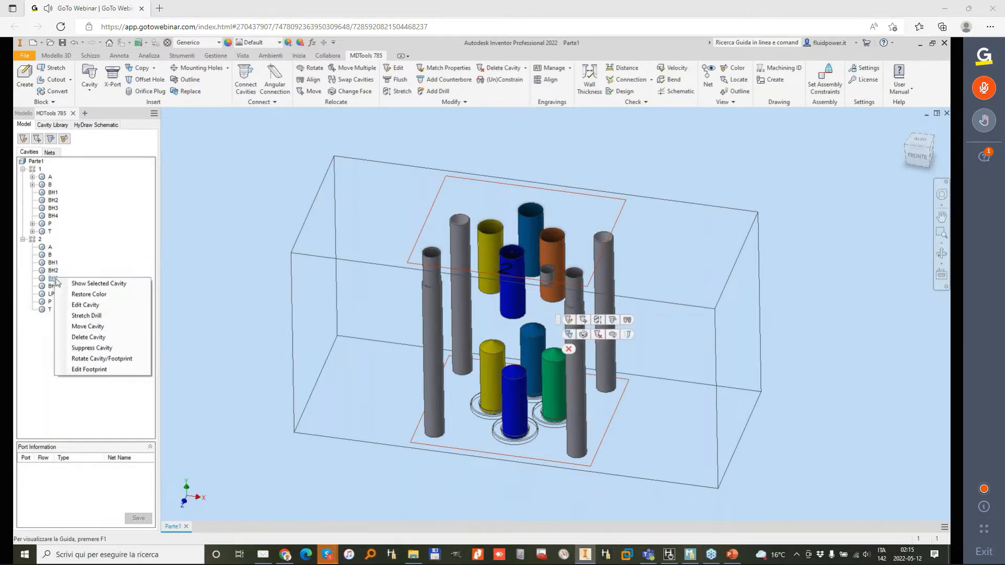
left_click(103, 348)
right_click(54, 281)
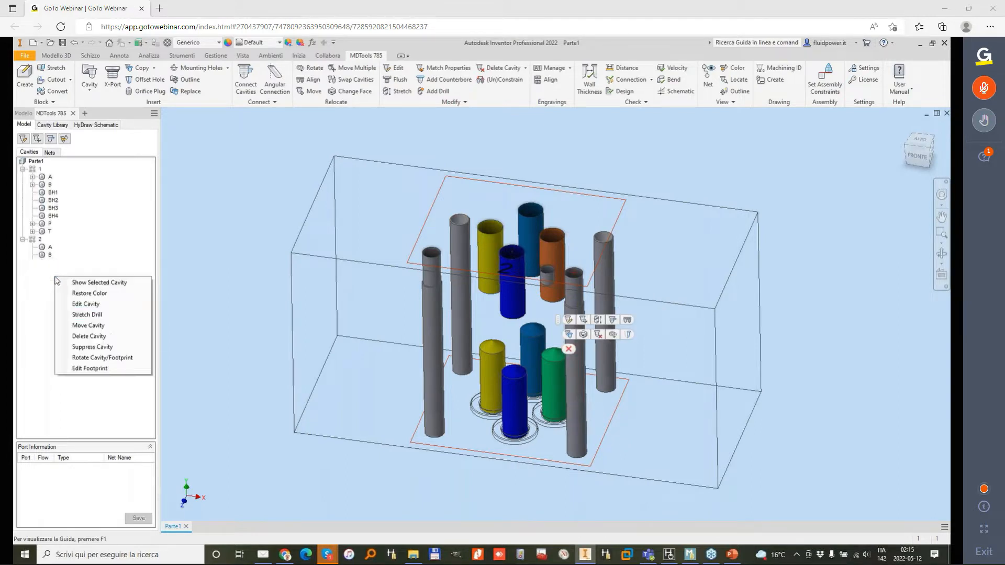
left_click(92, 335)
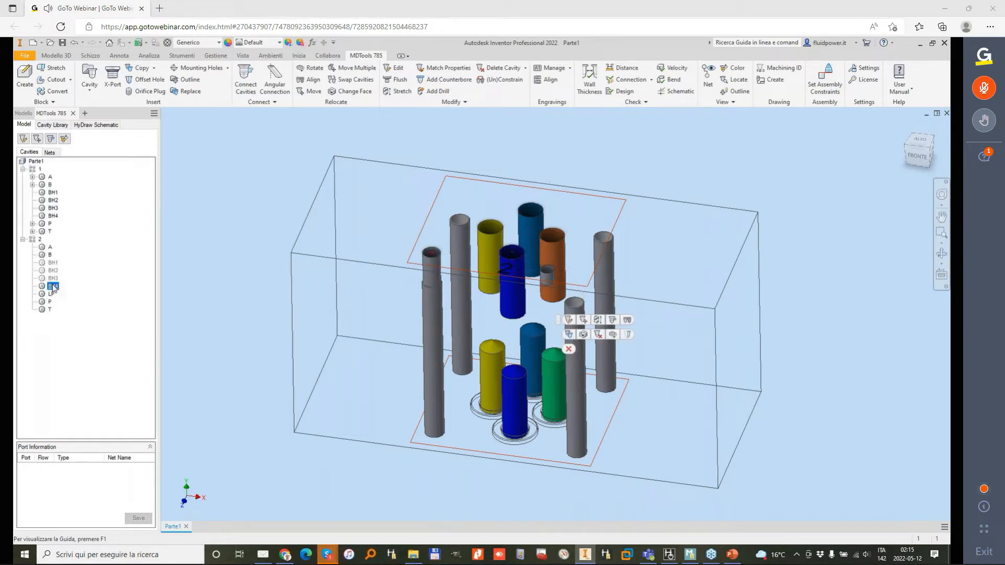
right_click(53, 286)
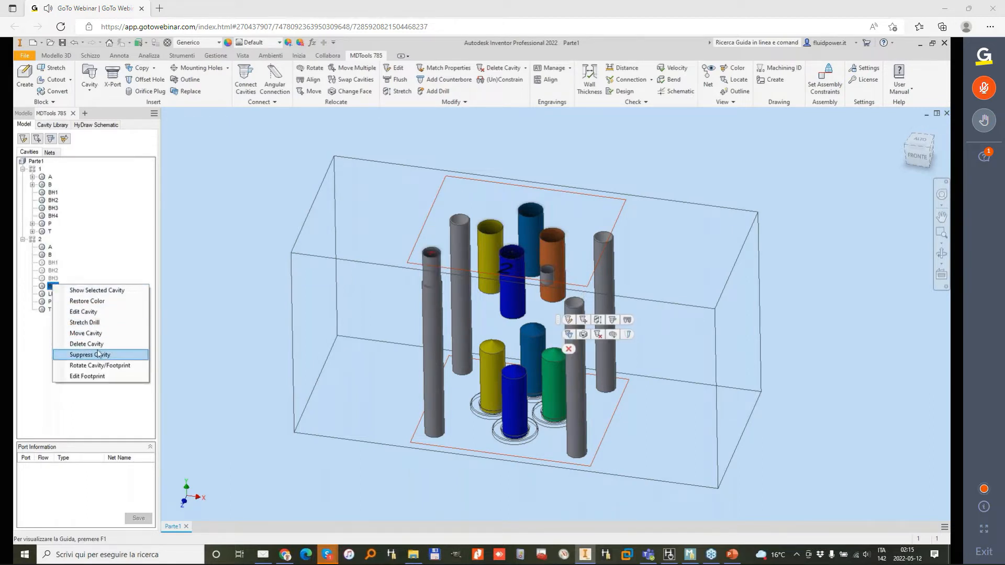
left_click(98, 355)
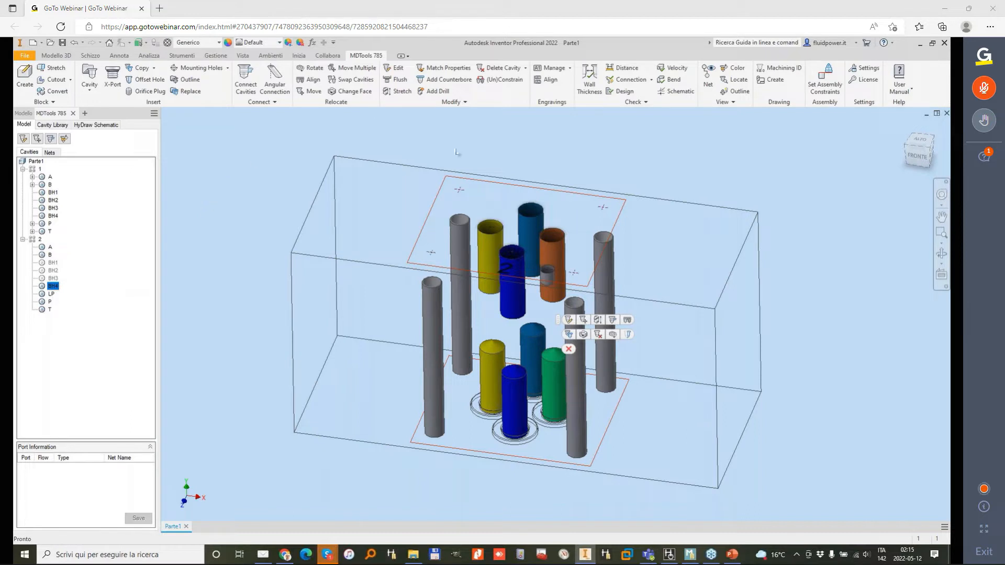
Step: Stretch the bolt holes of footprint 1 to a drill depth of 60 with diameter 5.5, updating all bolt holes
left_click(400, 91)
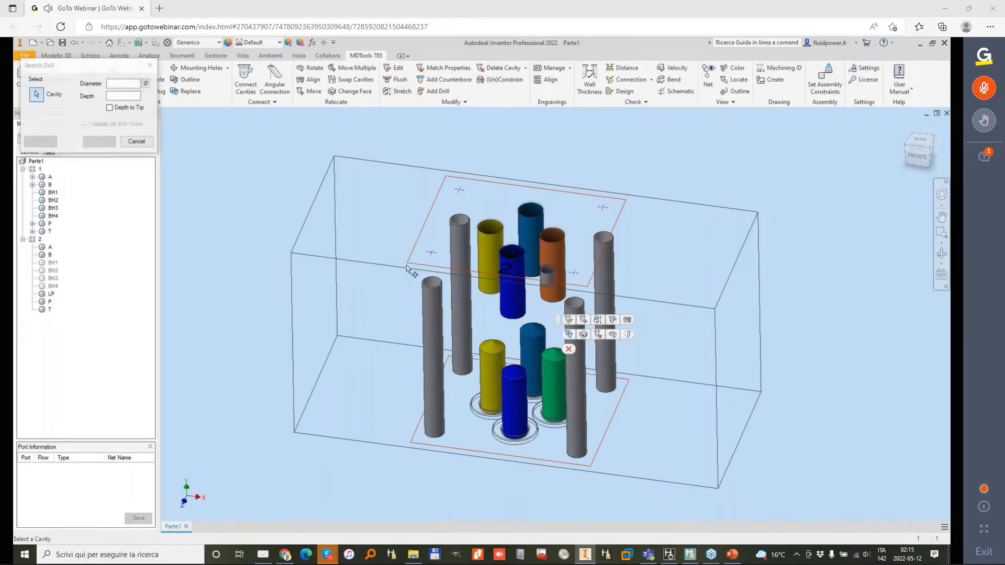
left_click(433, 309)
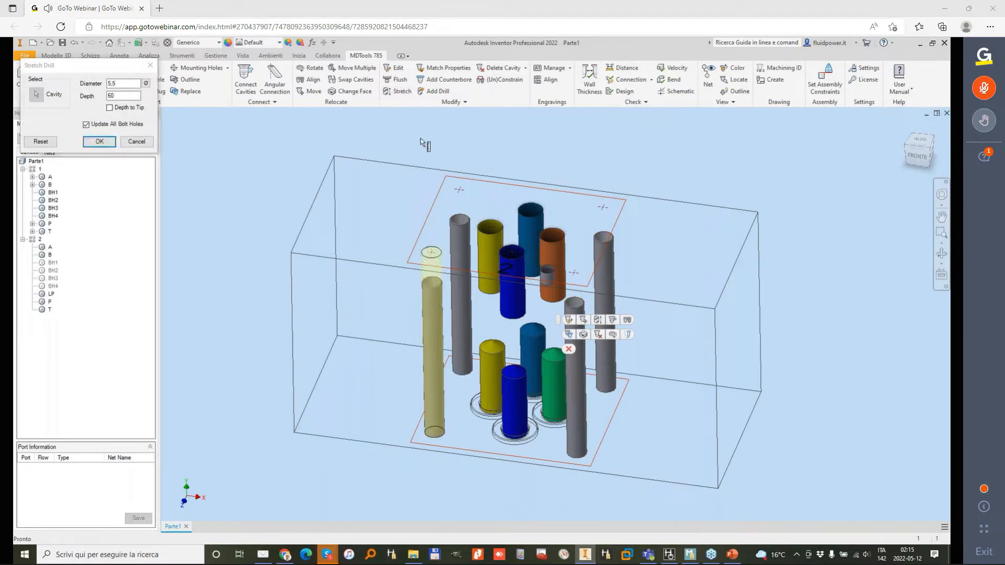
left_click_drag(109, 77, 318, 110)
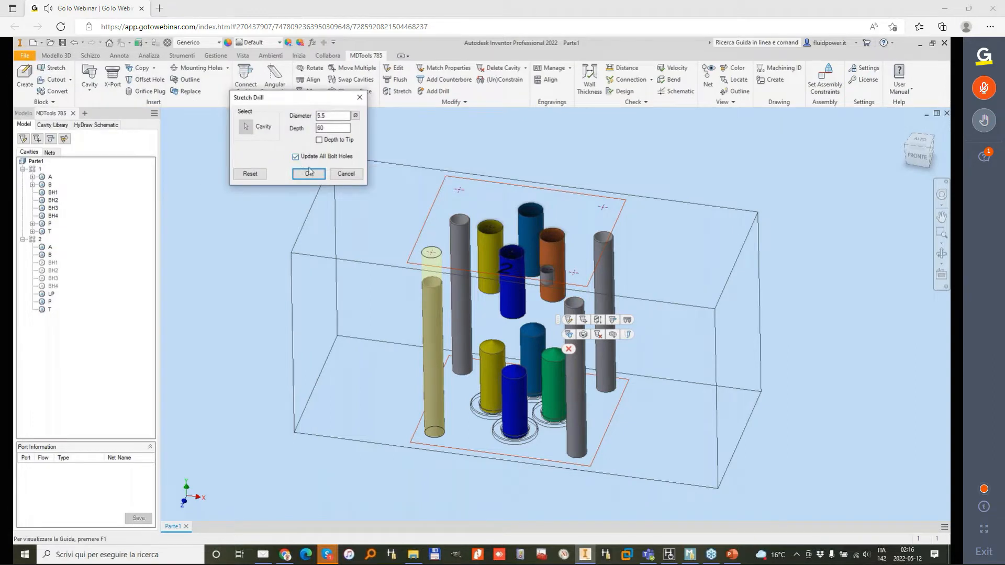
left_click(309, 174)
left_click(574, 350)
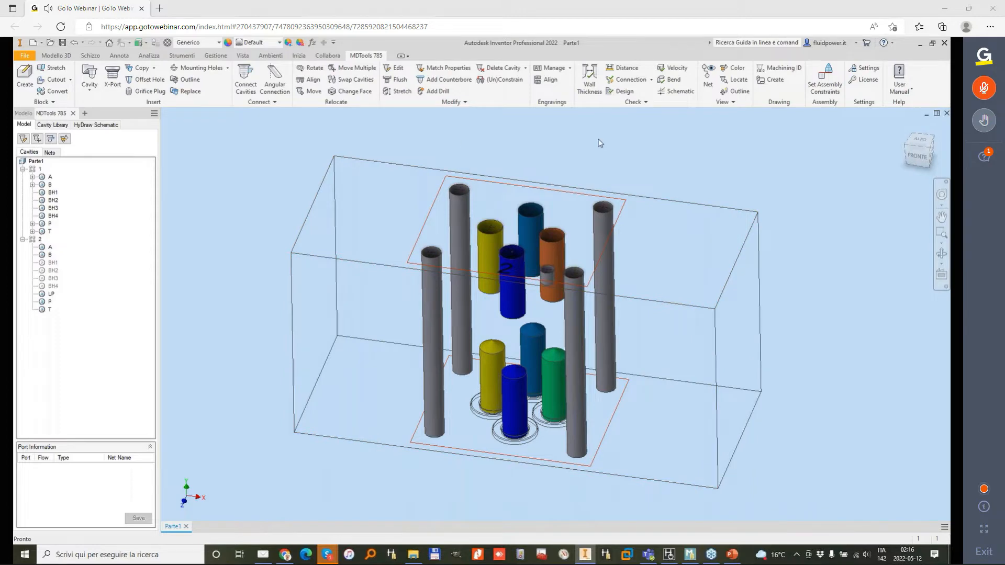
Step: Insert component 4 (SAE 10-3) from the schematic on the block's right face at X 30, Y 23
middle_click_drag(600, 143, 388, 162, "shift")
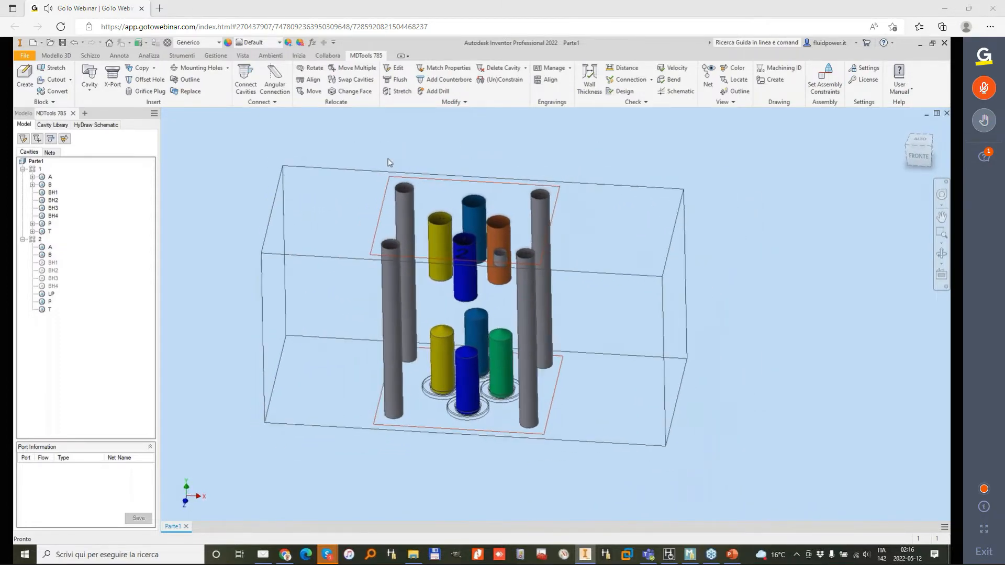
left_click(102, 126)
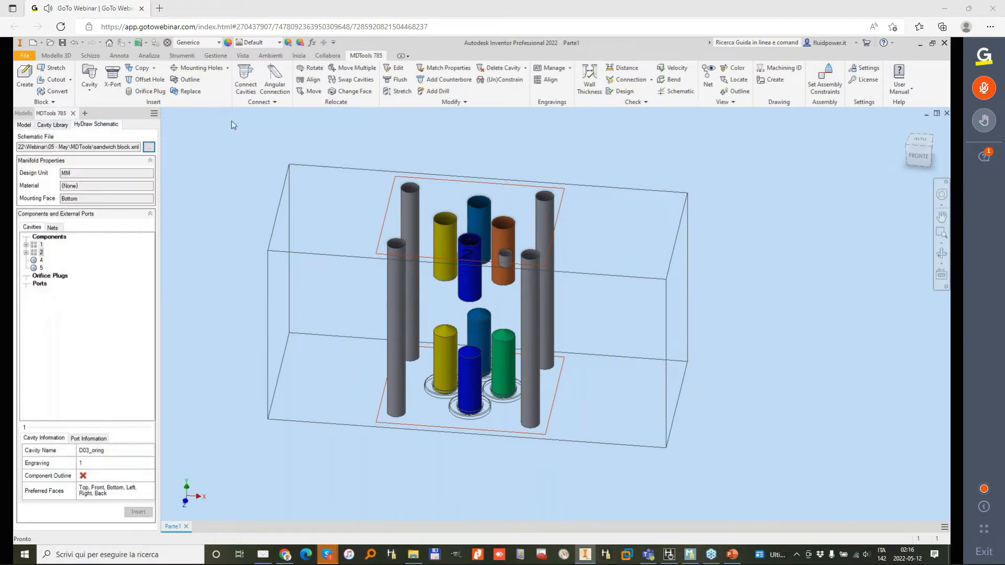
left_click(41, 261)
left_click(139, 511)
left_click(677, 287)
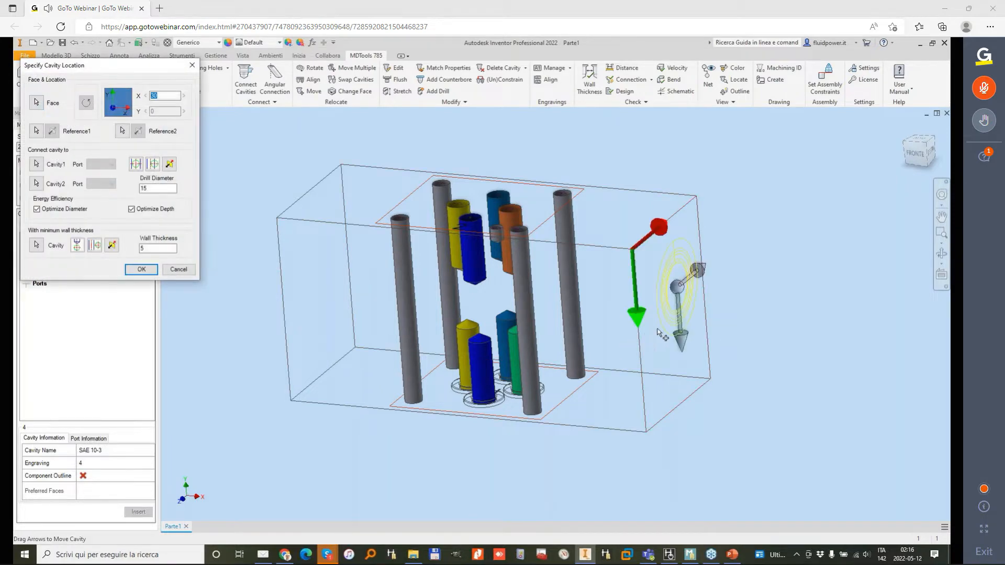
left_click(143, 270)
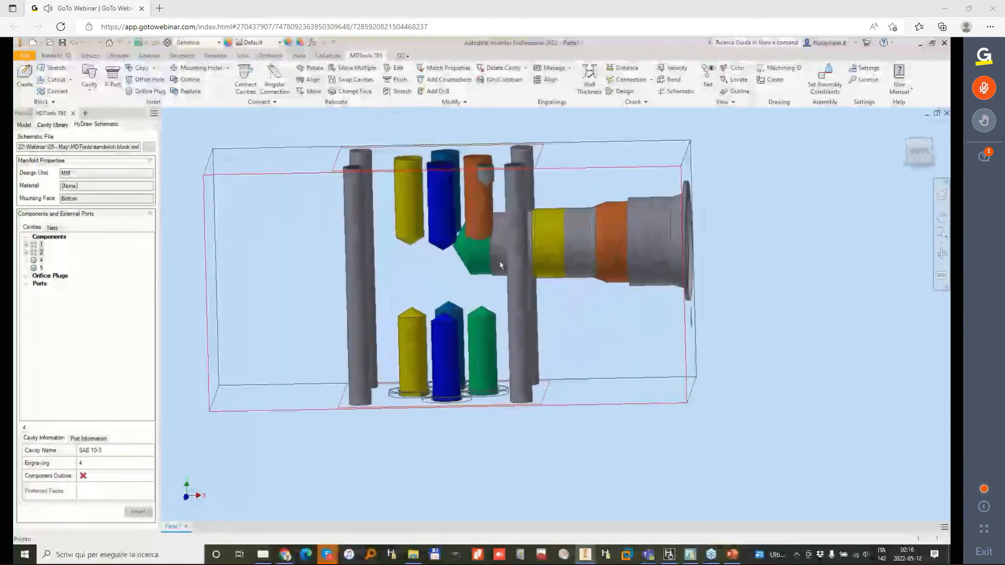
Step: Connect the nose port of cavity 4 to port B of footprint 1, moving the cavity to X 24.4, Y 40
left_click(245, 78)
left_click(449, 256)
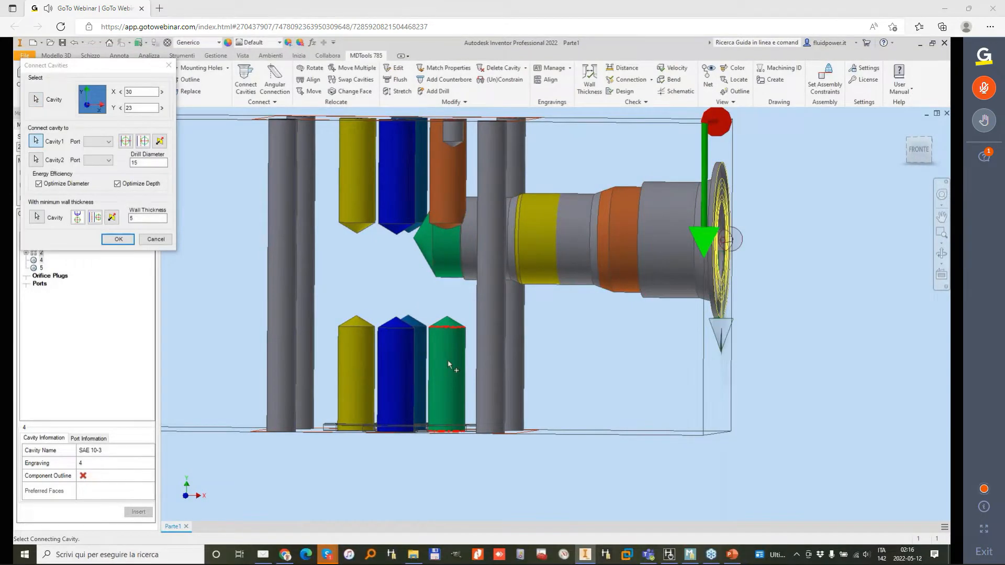
left_click(125, 142)
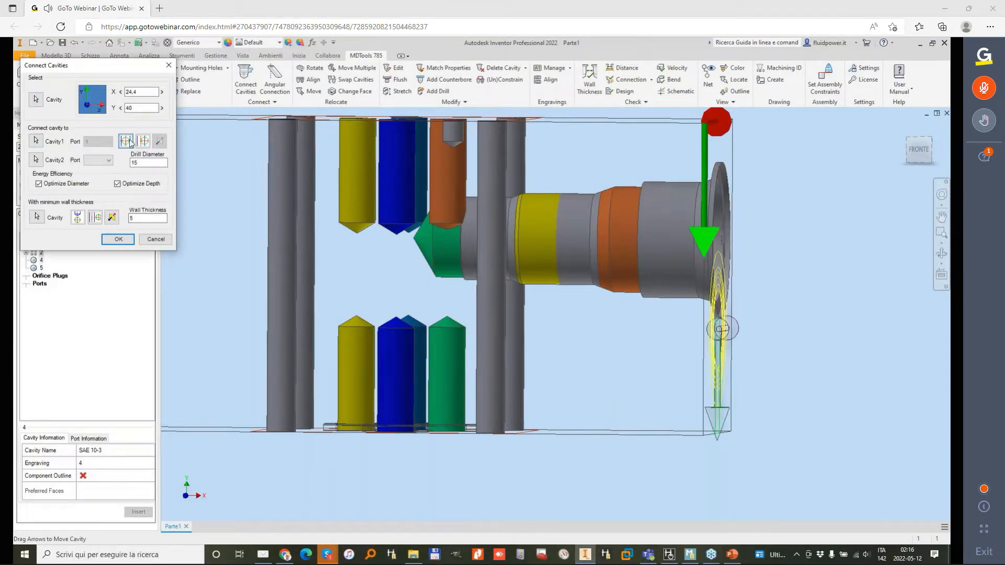
left_click(118, 239)
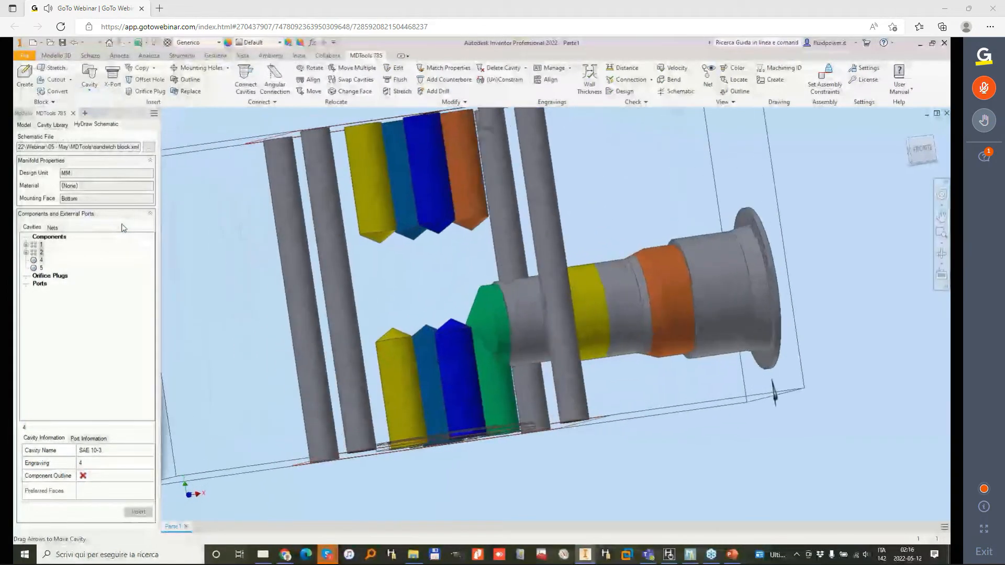
Step: Run a connection check that includes the poor connections list, and highlight the report entries for 1-T and for 1-B with 4-D
scroll(441, 322, "up", 4)
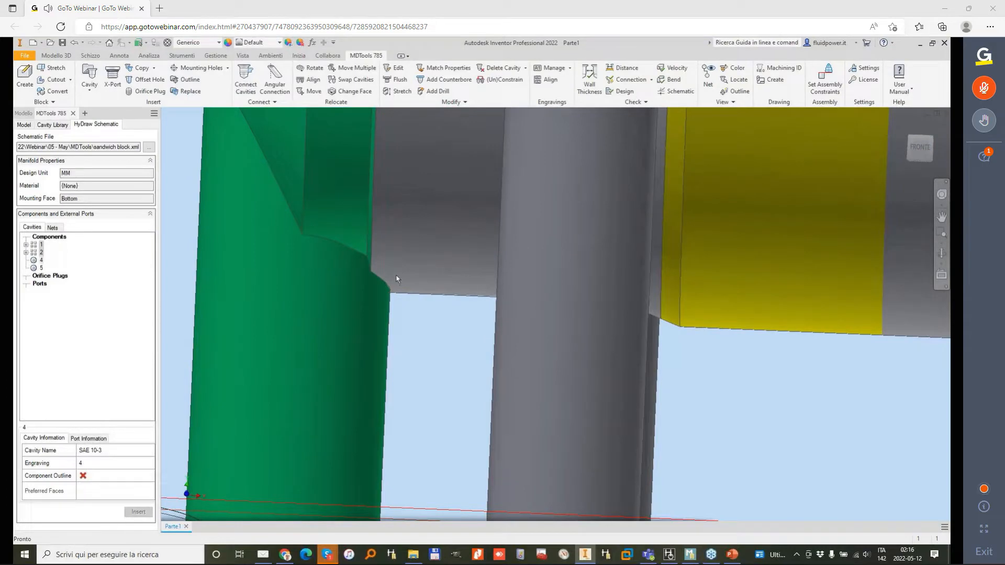
scroll(396, 279, "down", 5)
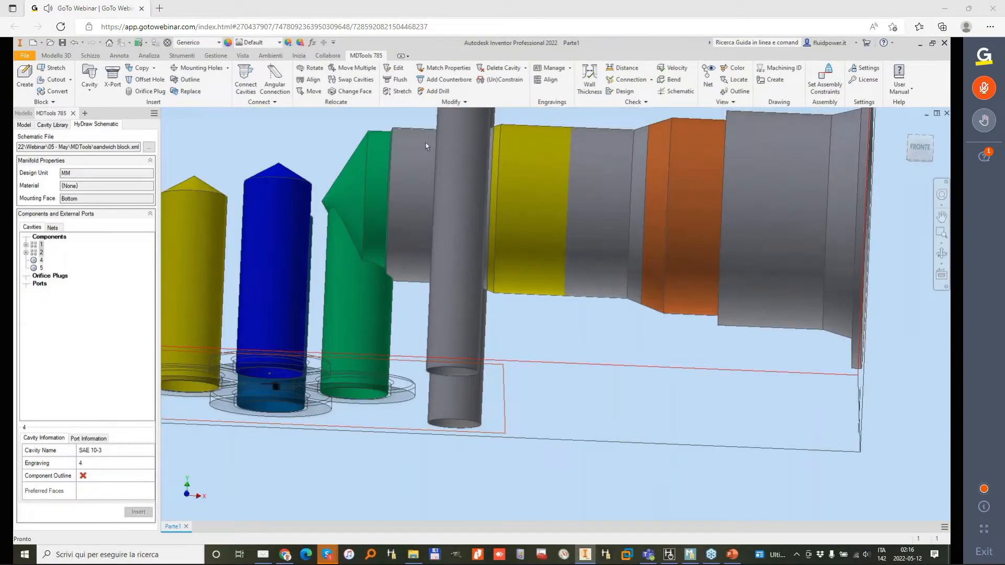
key("F5")
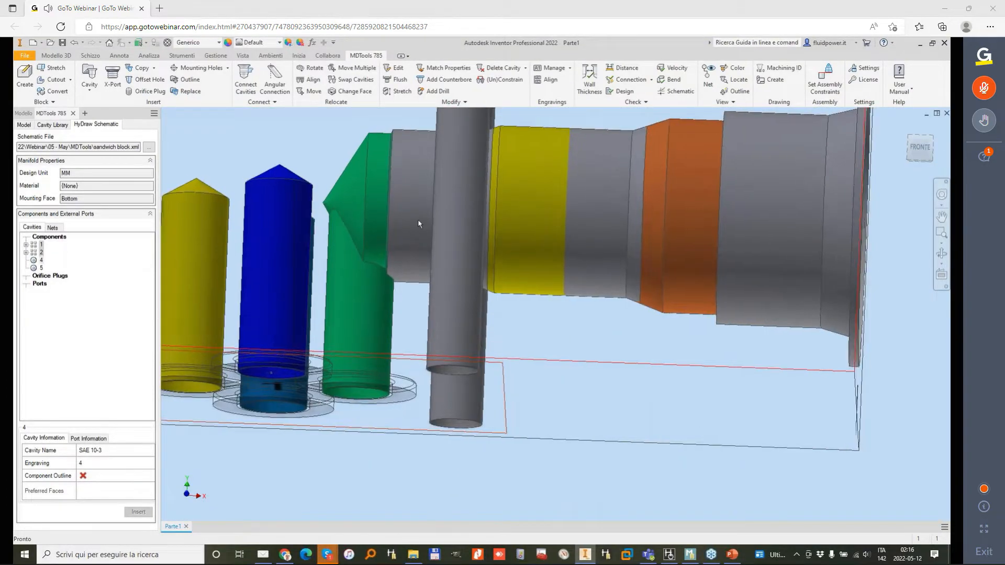
middle_click_drag(403, 269, 445, 292, "shift")
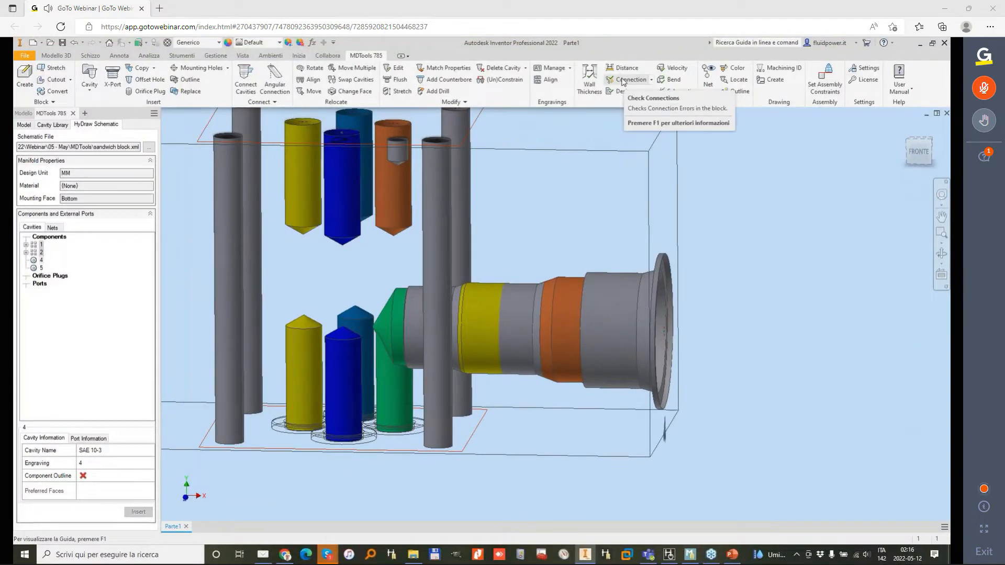
left_click(623, 80)
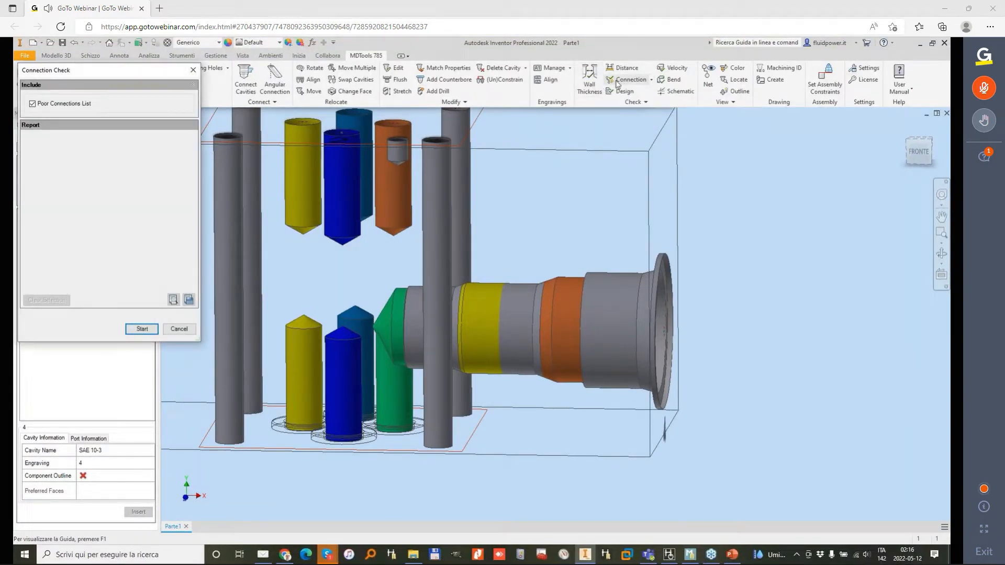
left_click(142, 328)
key("F4")
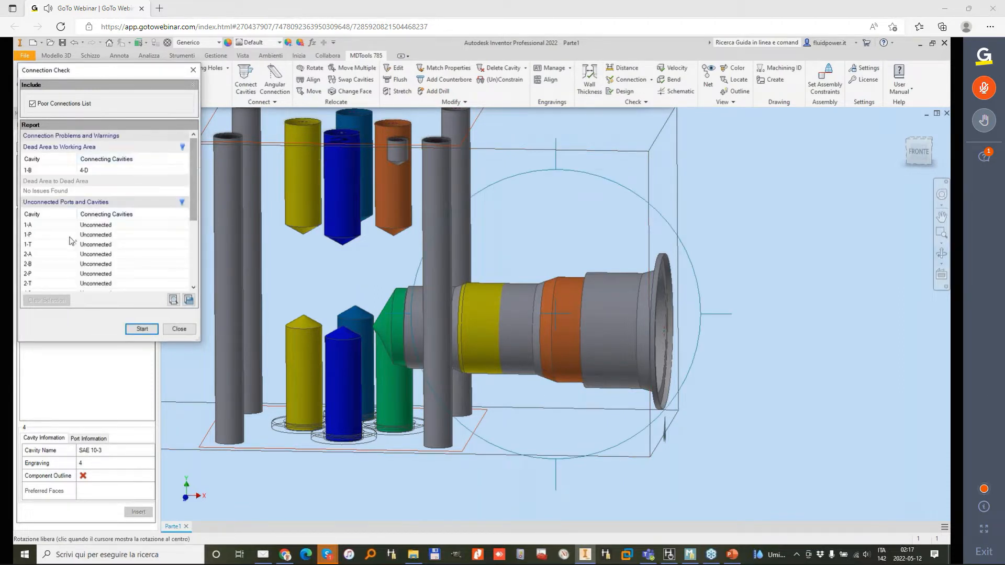
left_click(33, 245)
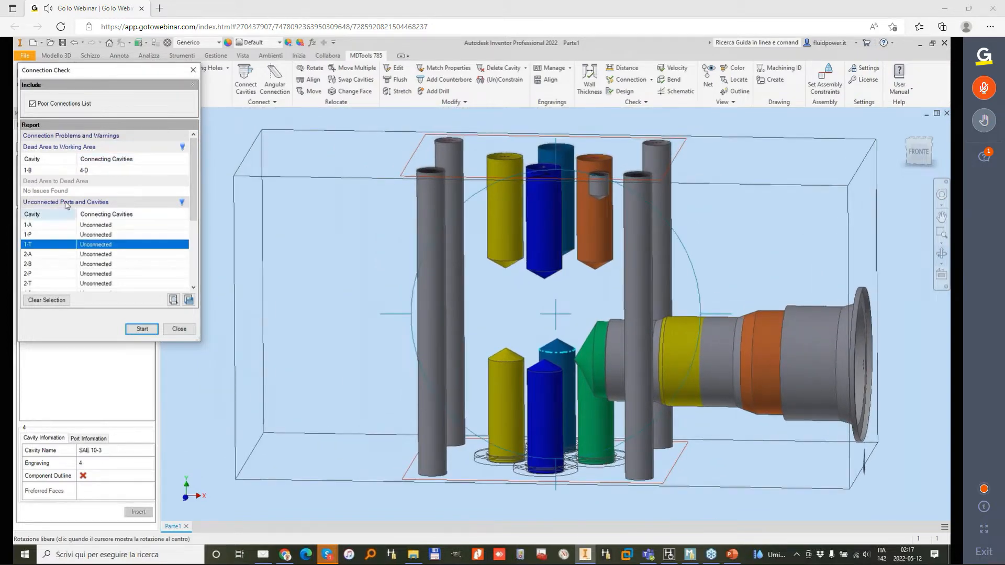
left_click(43, 171)
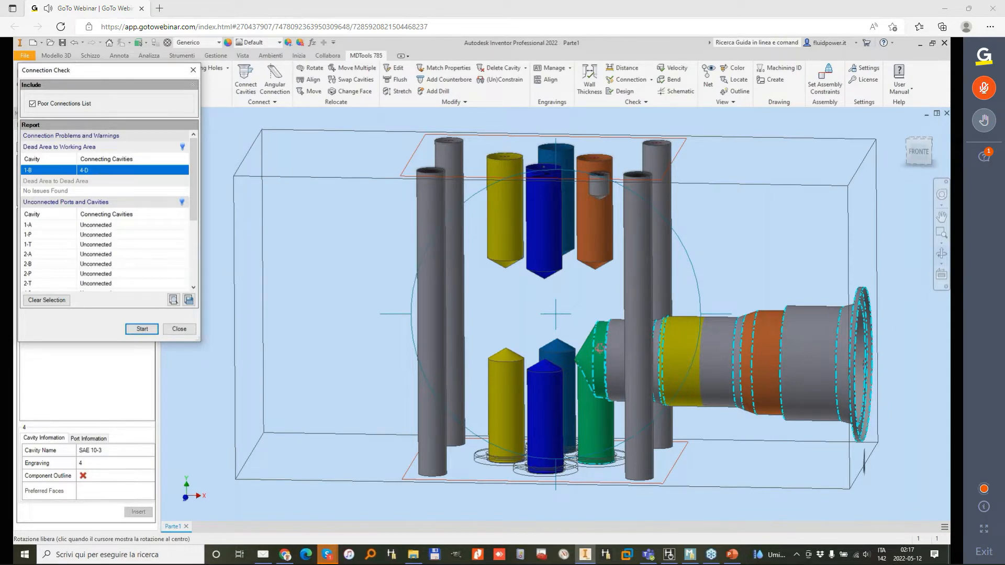
Step: Examine up close how the nose of cavity 4 intersects port B of footprint 1, and close the connection check
left_click_drag(654, 385, 642, 350)
scroll(642, 350, "up", 3)
scroll(642, 350, "up", 3)
middle_click_drag(642, 350, 504, 257, "shift")
scroll(530, 236, "down", 3)
scroll(508, 242, "down", 2)
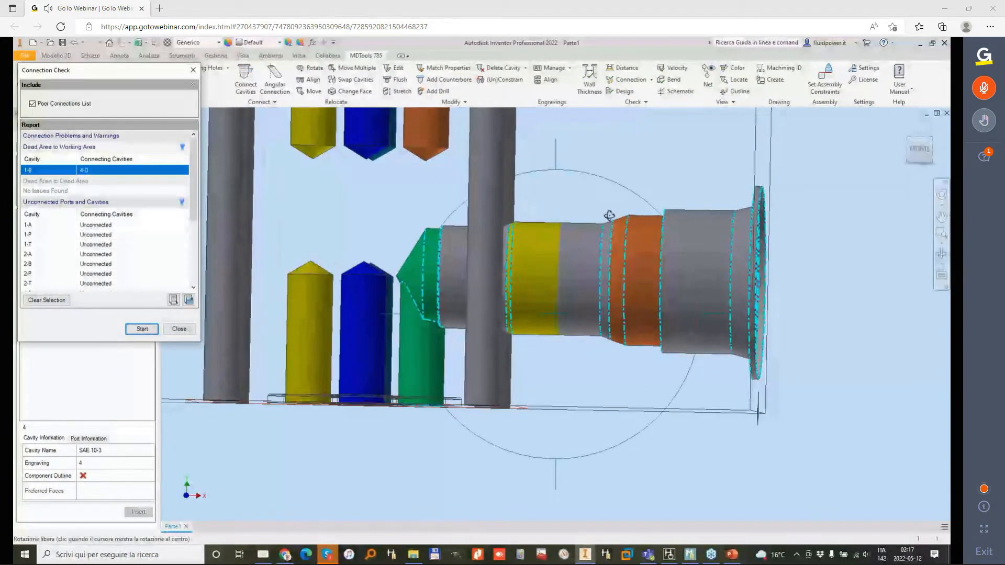
scroll(609, 215, "up", 3)
middle_click_drag(609, 215, 385, 228, "shift")
scroll(524, 209, "down", 2)
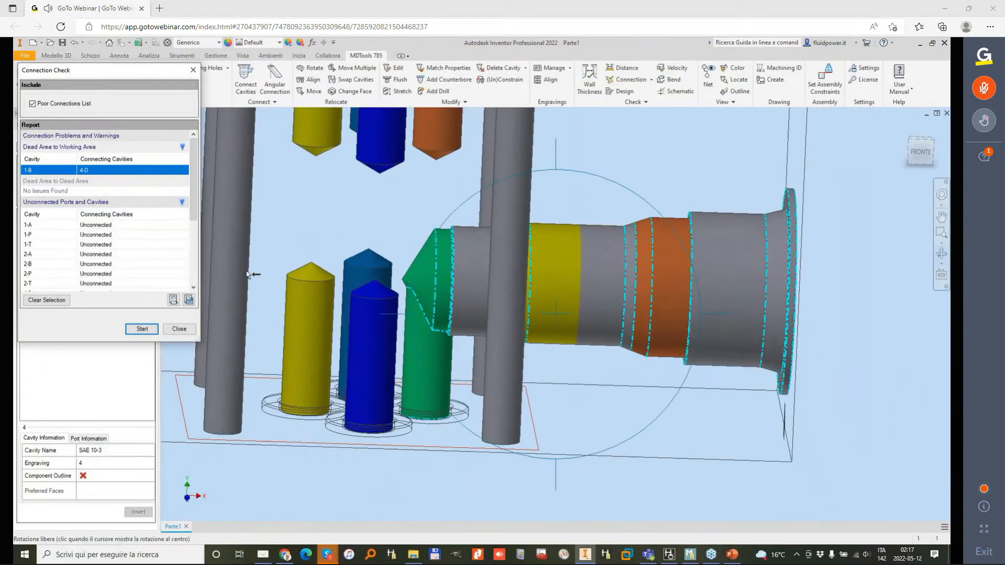
left_click(185, 330)
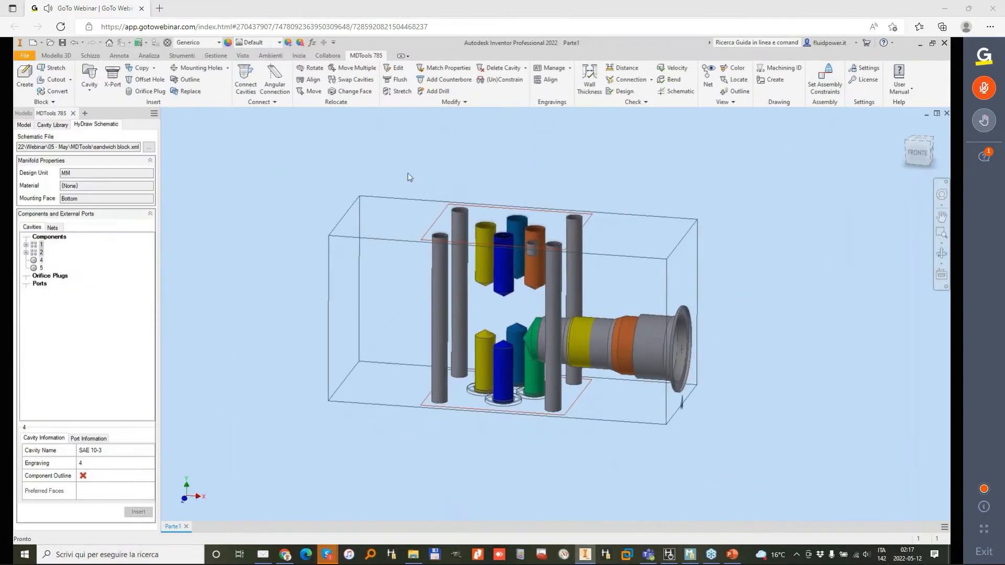
middle_click_drag(441, 167, 563, 152, "shift")
scroll(510, 293, "down", 3)
middle_click_drag(516, 291, 504, 293, "shift")
scroll(504, 293, "up", 1)
middle_click_drag(537, 234, 626, 152, "shift")
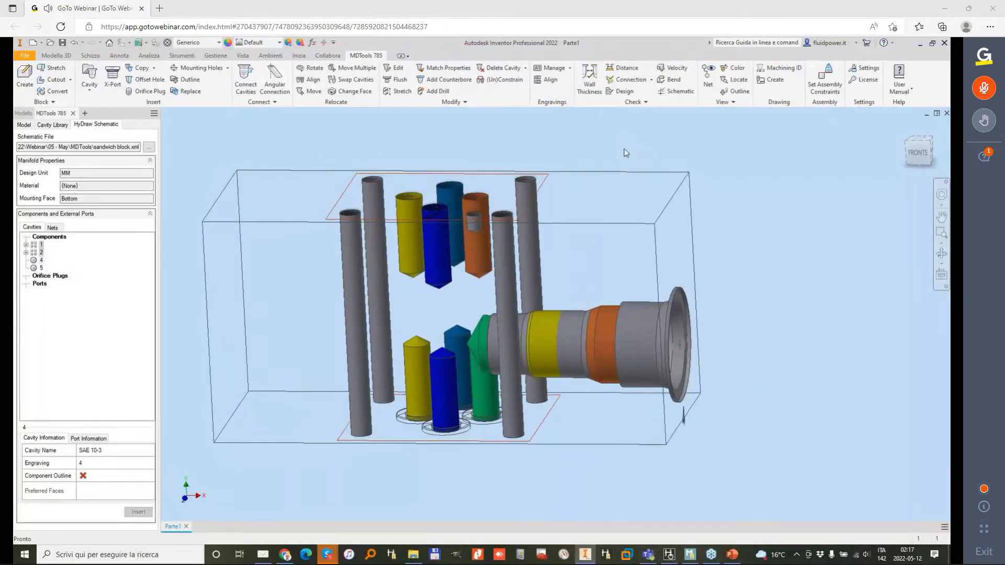
Step: Remove all the SAE plug cavities, SP-02 to SP-12, from the preferred construction plugs in the MDTools settings
left_click(867, 72)
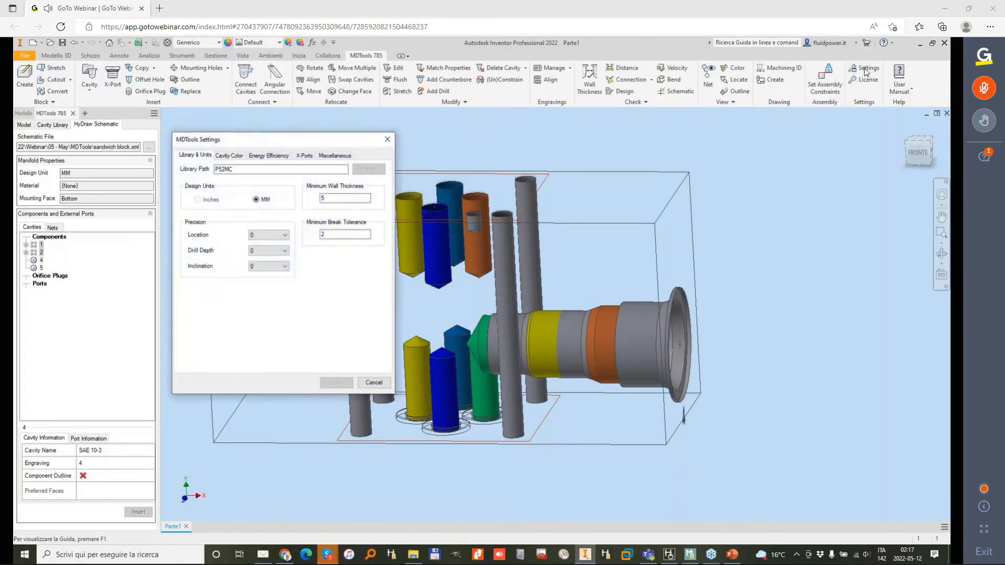
left_click(304, 156)
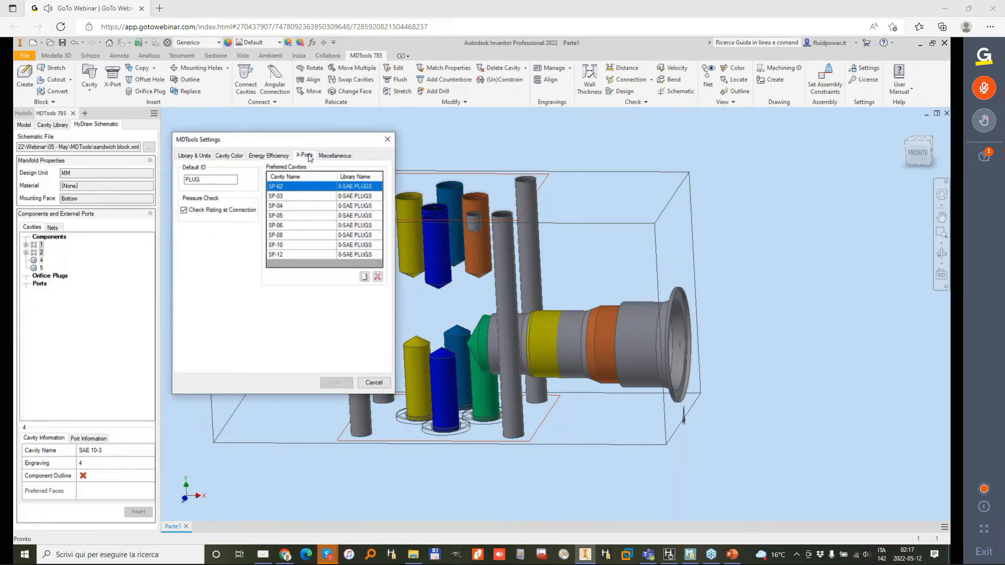
left_click(296, 257, "shift")
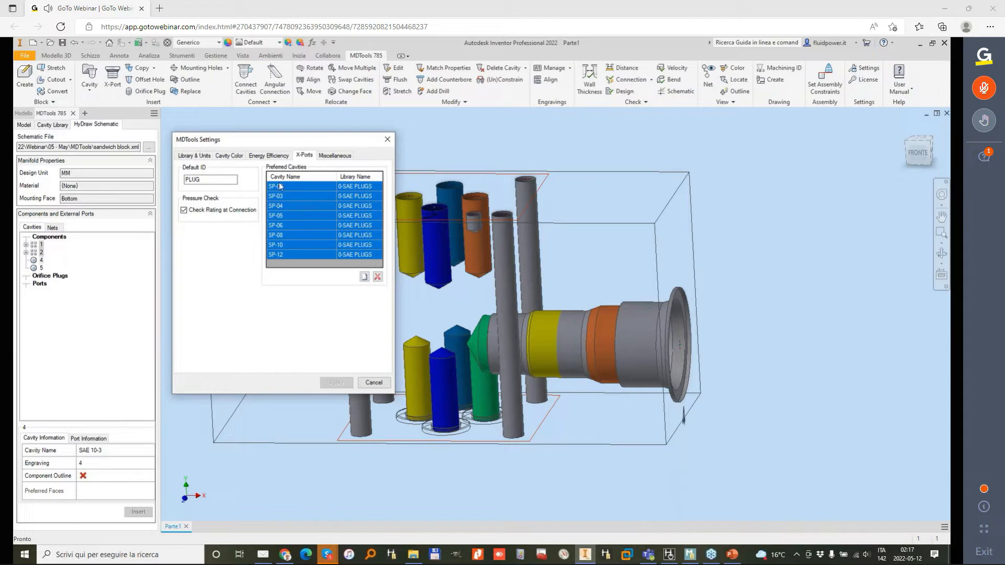
left_click(378, 277)
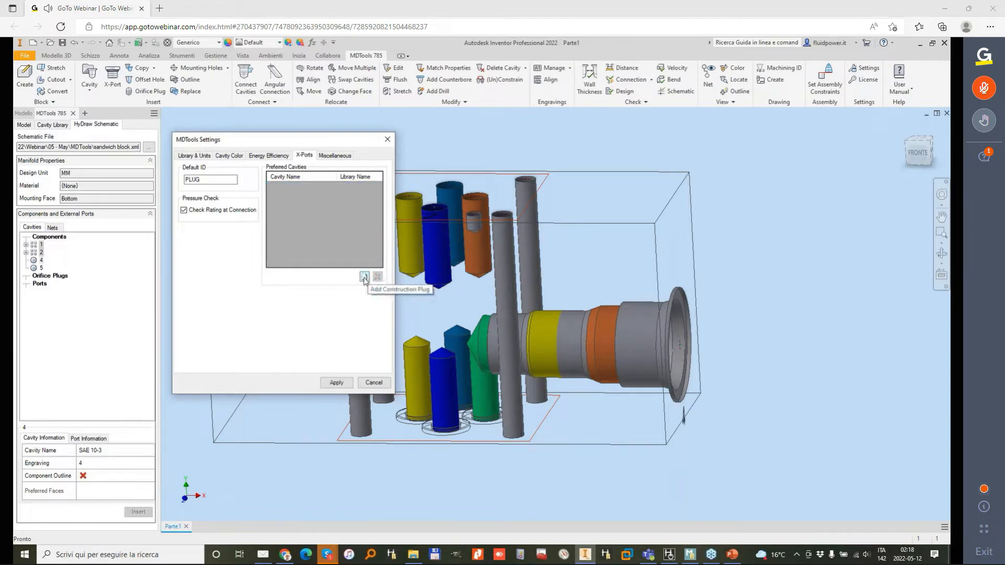
Step: Add the cavities of the 0-Expander Plug Ports library to the preferred construction plugs, apply the settings and return to the block
left_click(364, 276)
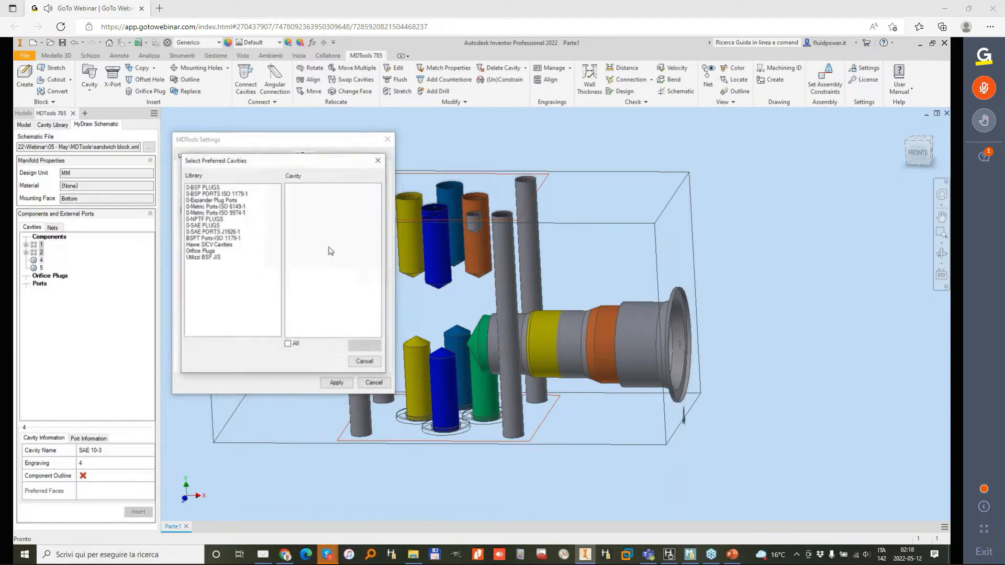
left_click(215, 201)
left_click(363, 346)
left_click(365, 363)
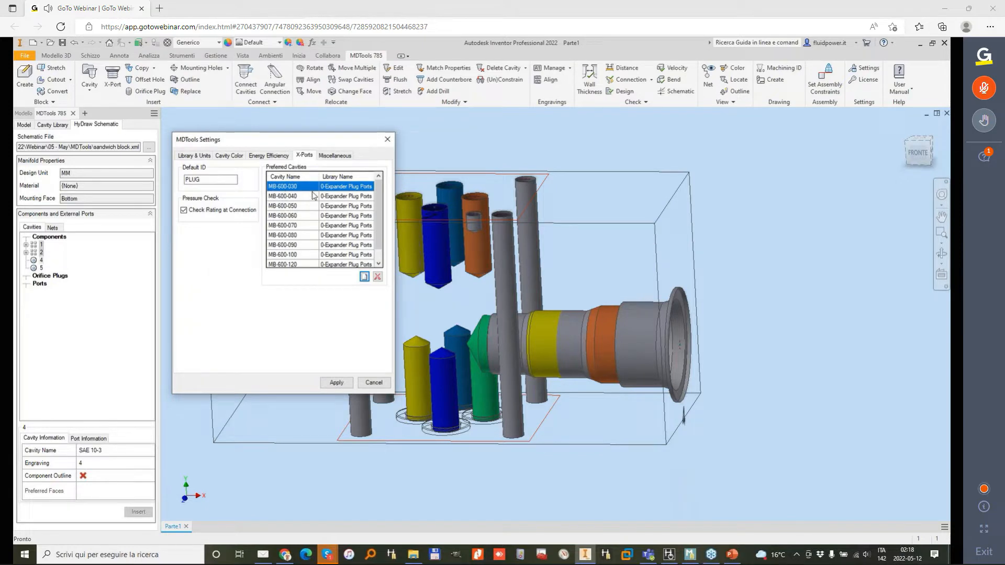
scroll(346, 219, "down", 1)
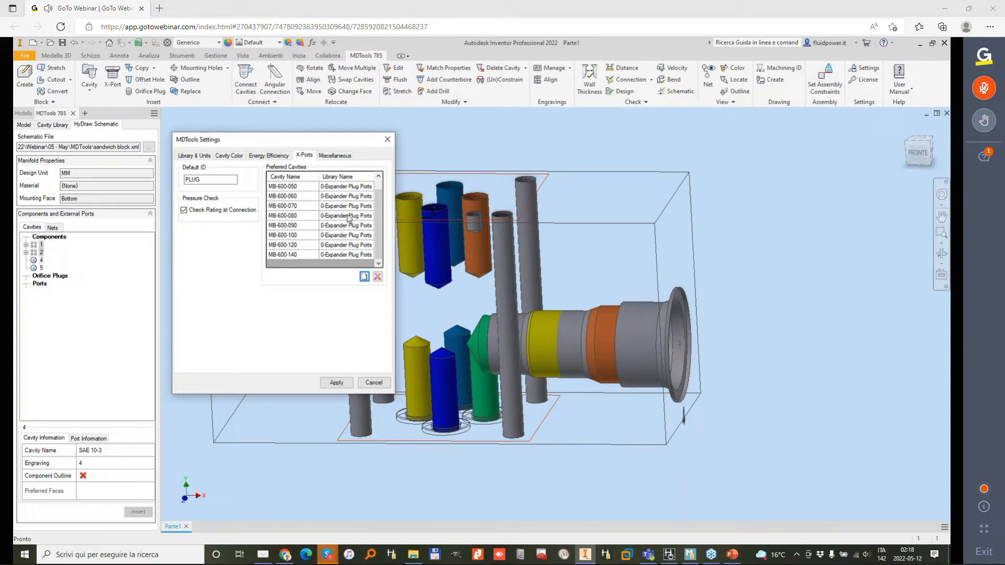
mouse_move(379, 198)
left_mouse_down()
mouse_move(385, 178)
mouse_move(381, 198)
left_mouse_up()
left_click(338, 383)
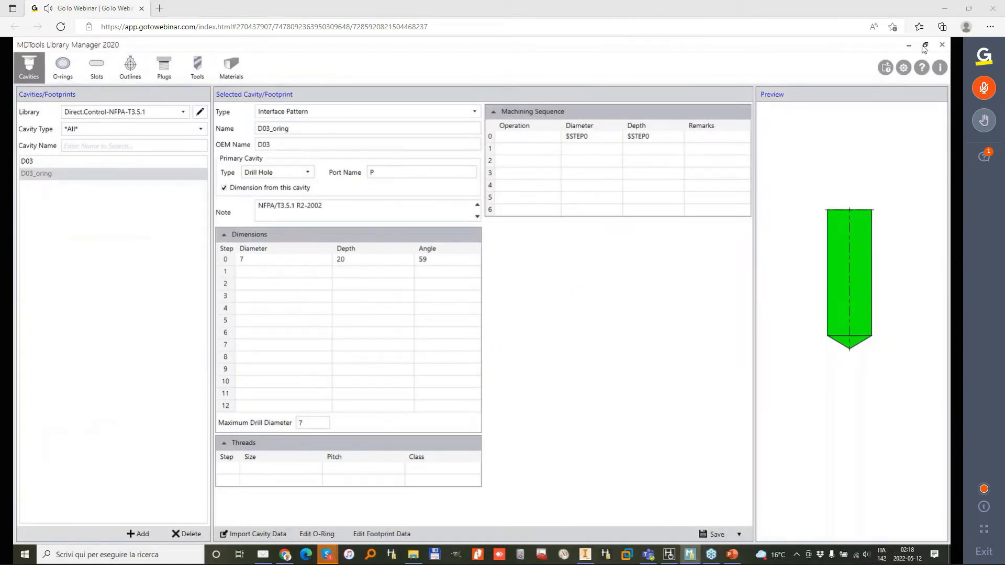
left_click(909, 45)
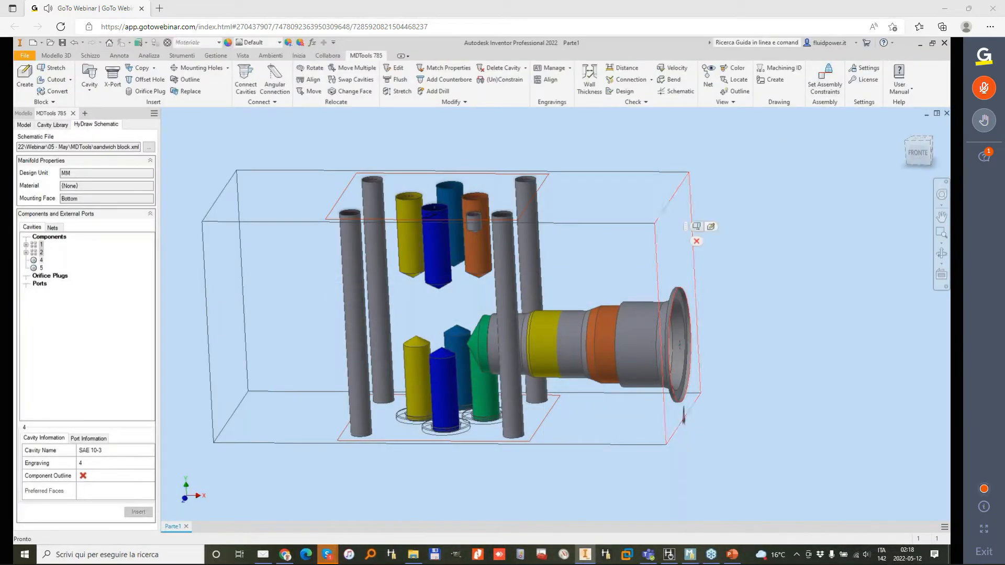
Step: Stretch the manifold block from its right face to a length of 130 mm
left_click(698, 228)
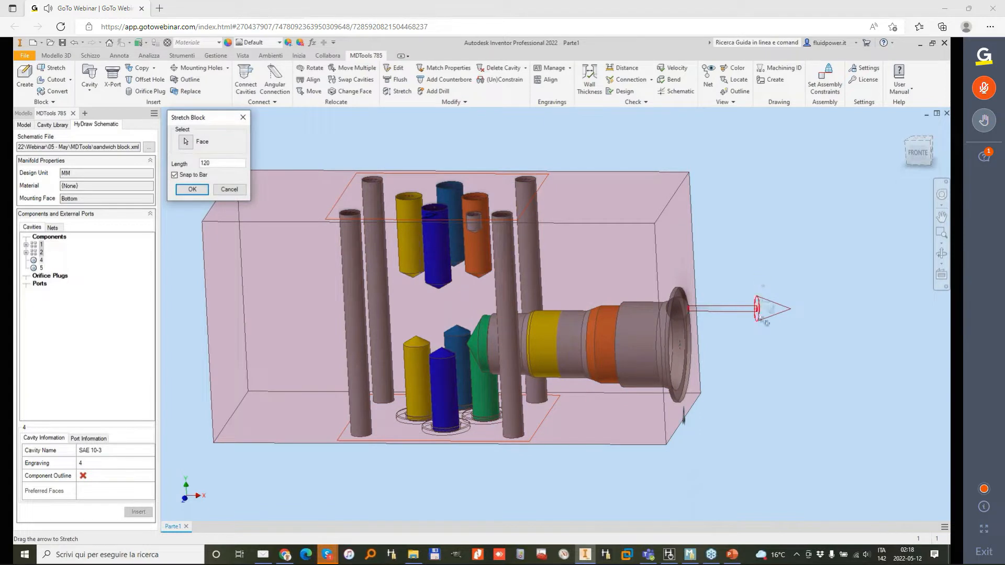
left_click_drag(758, 316, 531, 314)
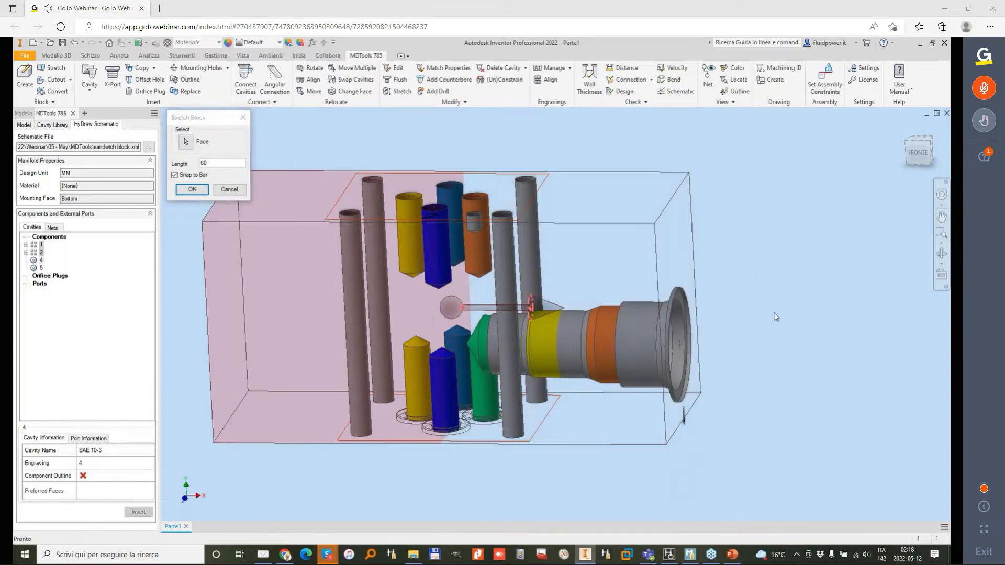
left_click_drag(219, 160, 188, 161)
type("130")
key("Return")
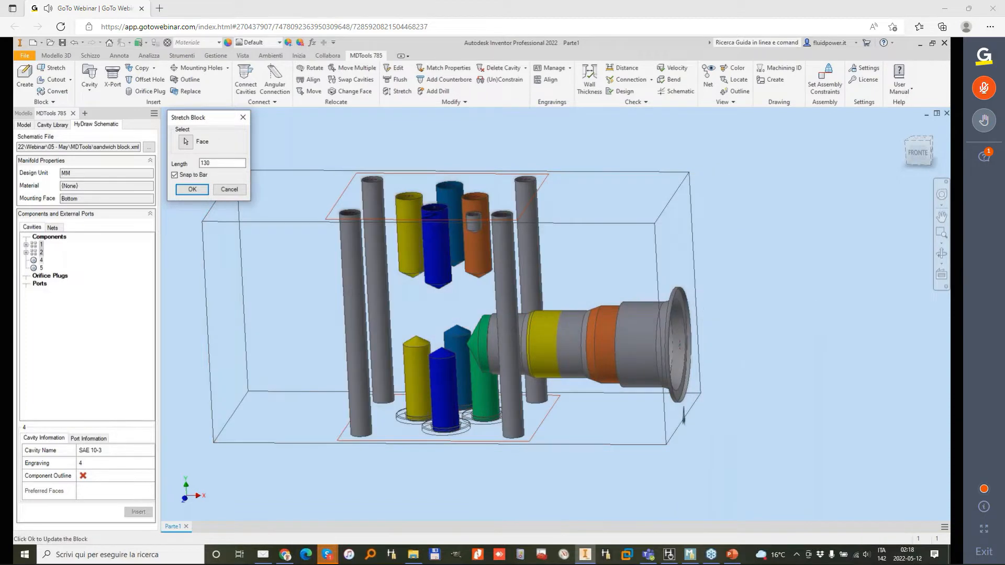
Step: Move engraving 4 on the block's right face to X 40, Y 57
middle_click_drag(471, 199, 587, 429, "shift")
left_click(586, 429)
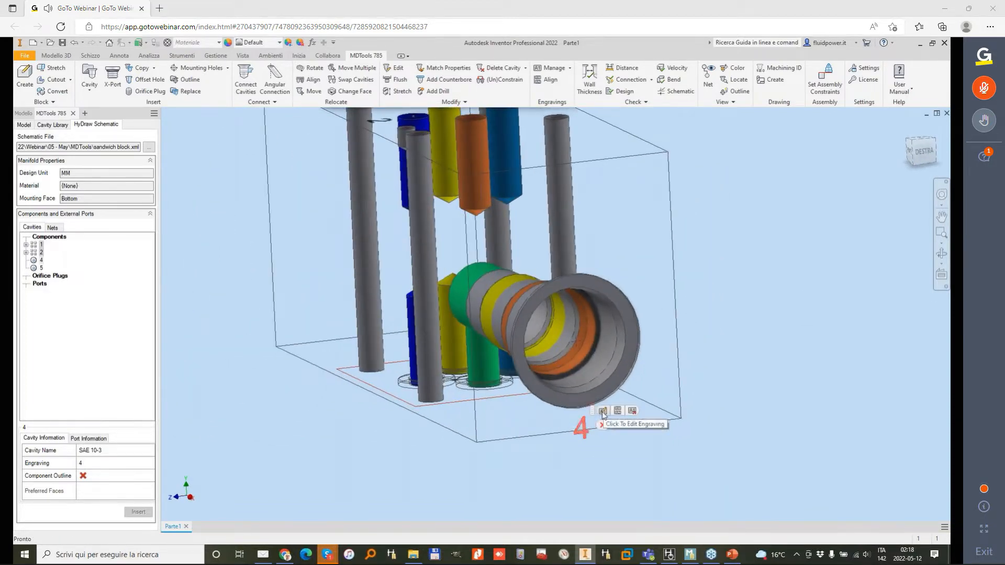
double_click(582, 430)
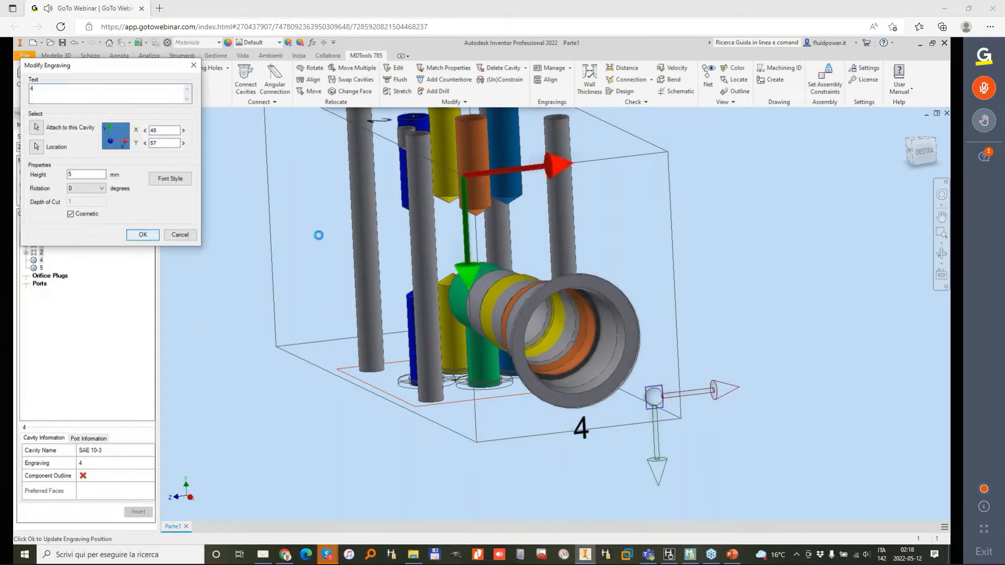
middle_click_drag(351, 250, 525, 264, "shift")
middle_click_drag(451, 212, 449, 213, "shift")
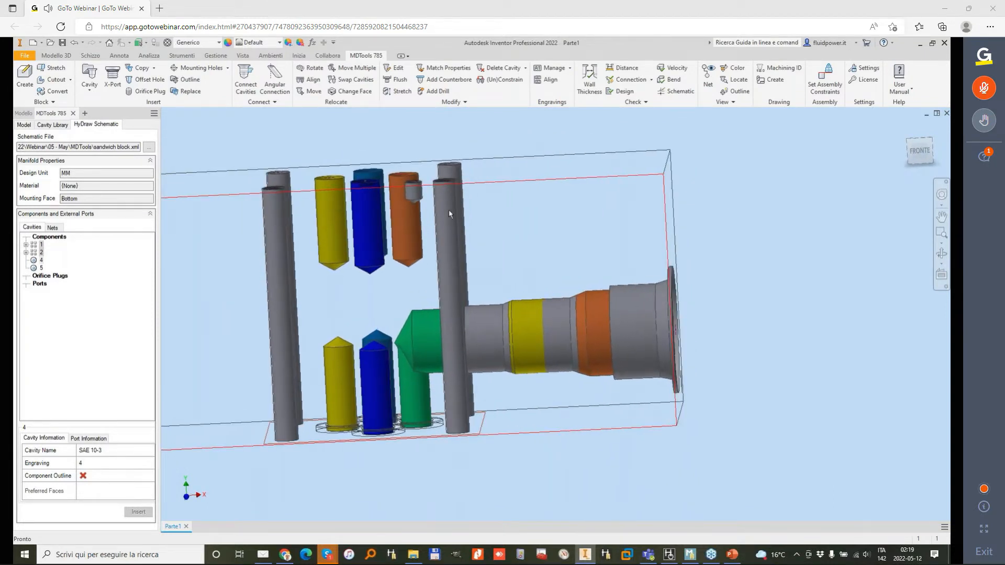
Step: Insert an MB-600-070 construction plug with a 6 mm drill on the block's bottom face, connected to port 3 of cavity 4
left_click(113, 76)
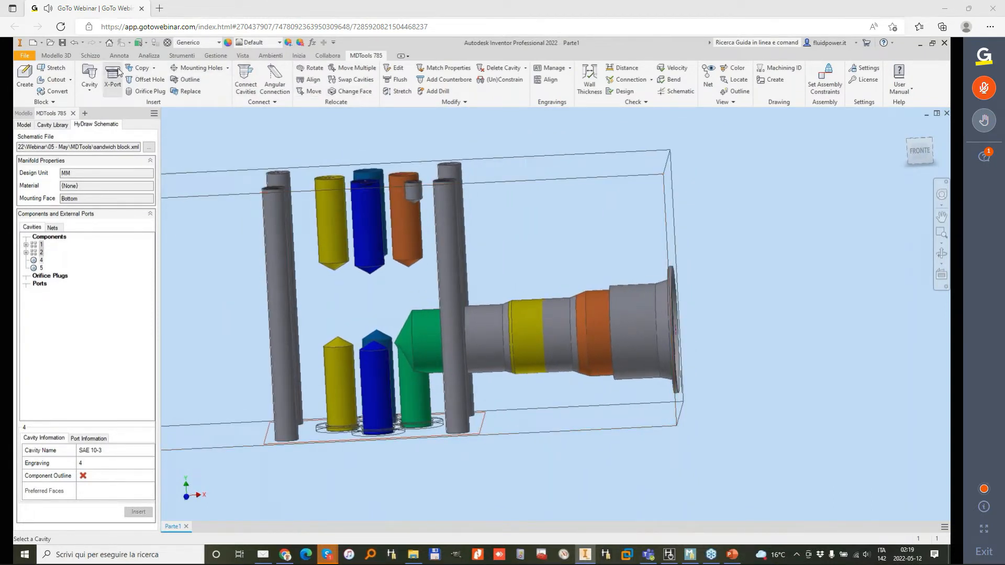
middle_click_drag(630, 346, 597, 337, "shift")
left_click(595, 338)
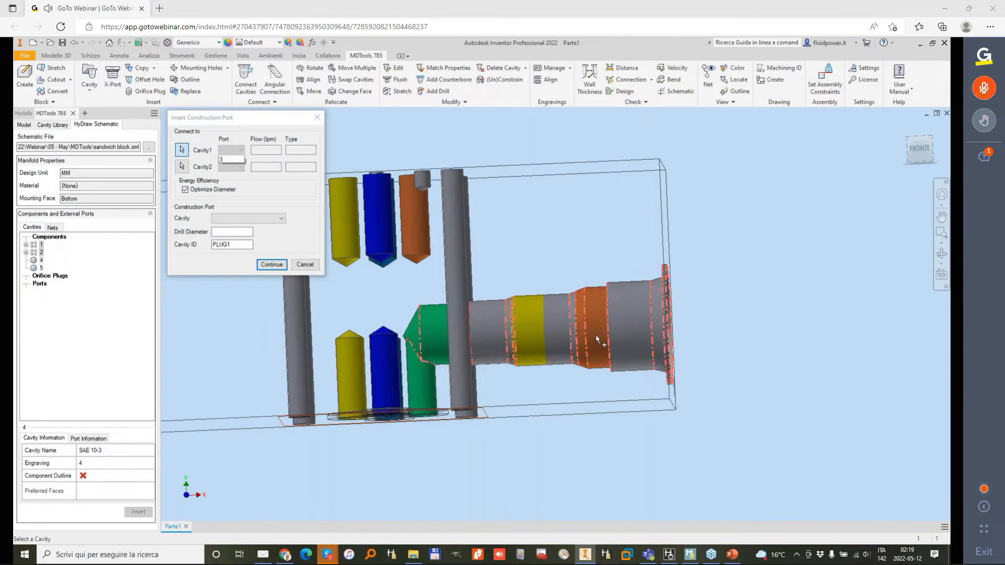
left_click(228, 171)
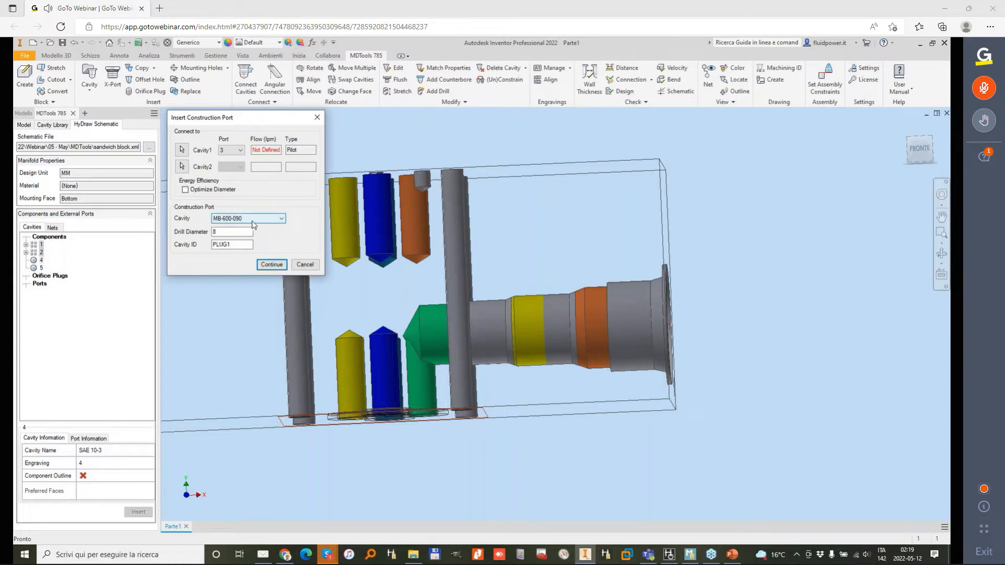
left_click(269, 222)
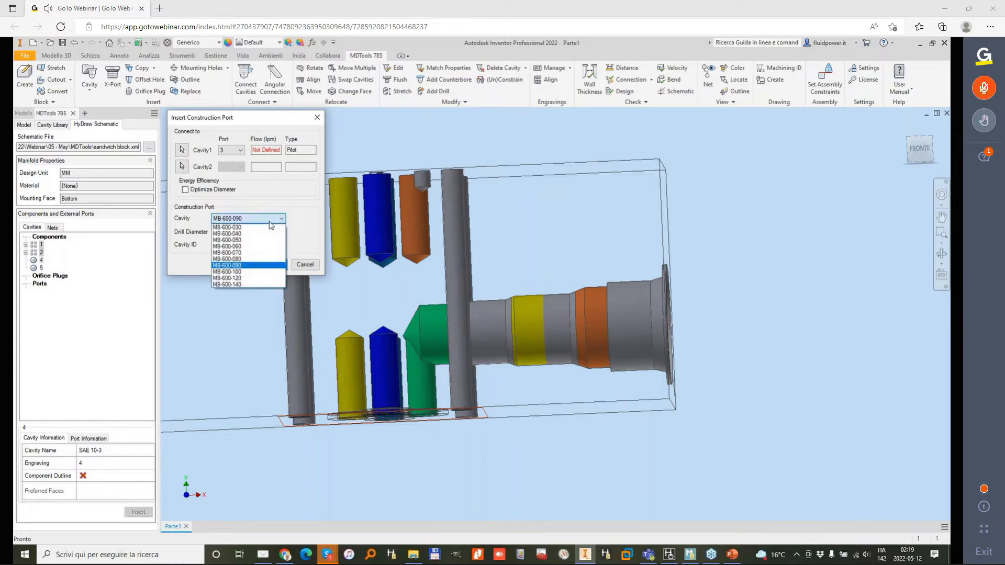
left_click(250, 254)
left_click(271, 264)
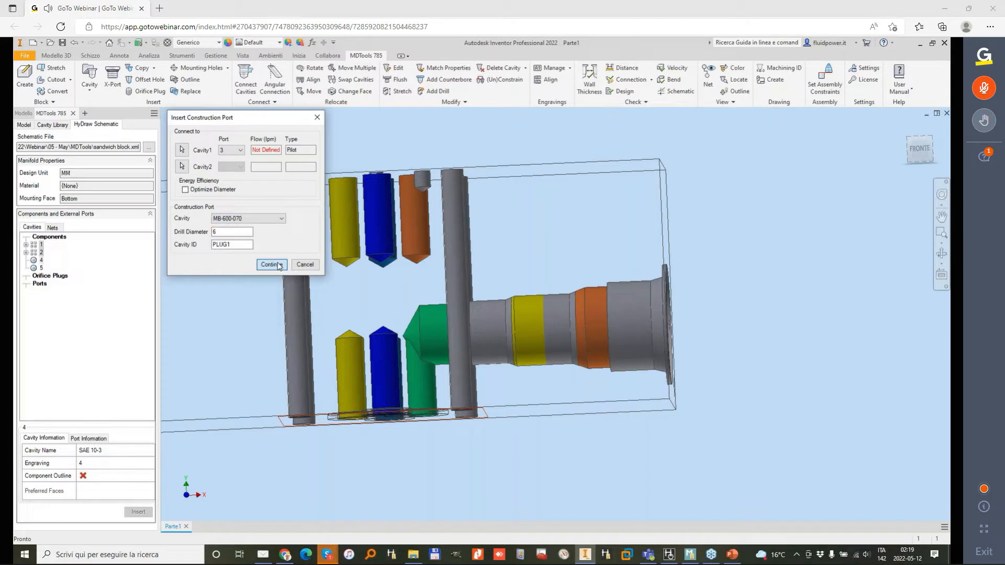
left_click(536, 362)
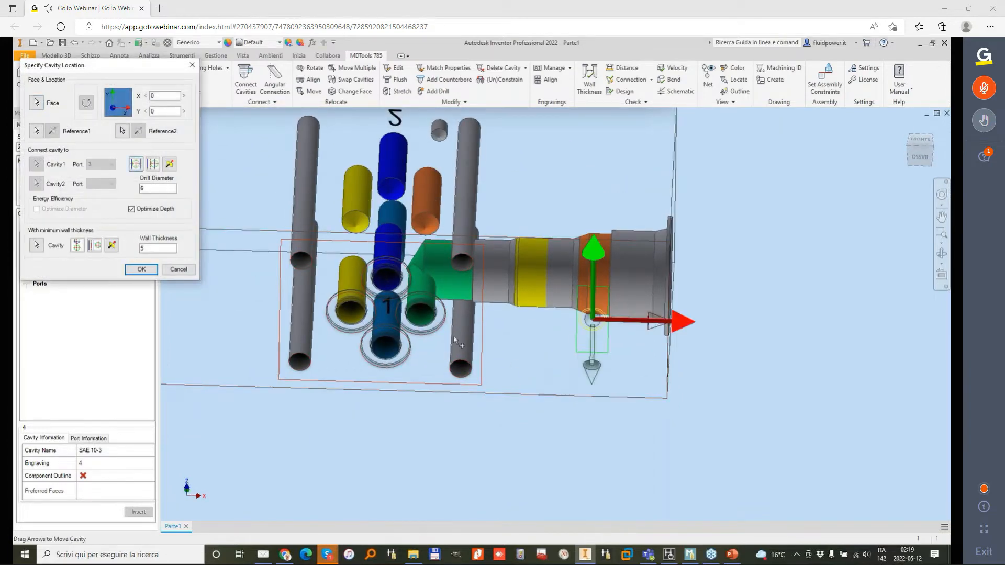
left_click(141, 269)
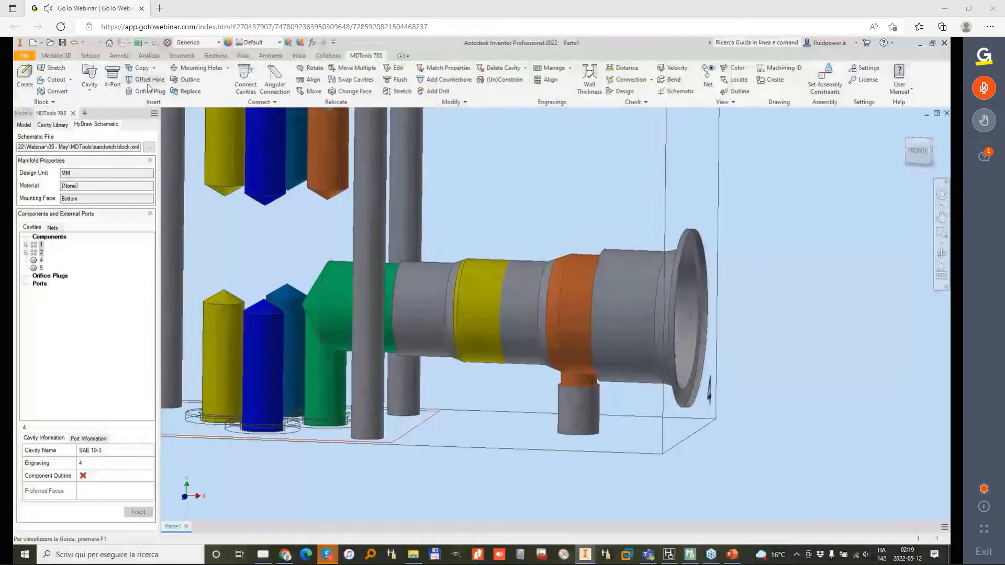
Step: Insert an MB-600-080 construction plug with a 7 mm drill on the right face, connecting the first construction plug to the orange port of footprint 2
left_click(113, 73)
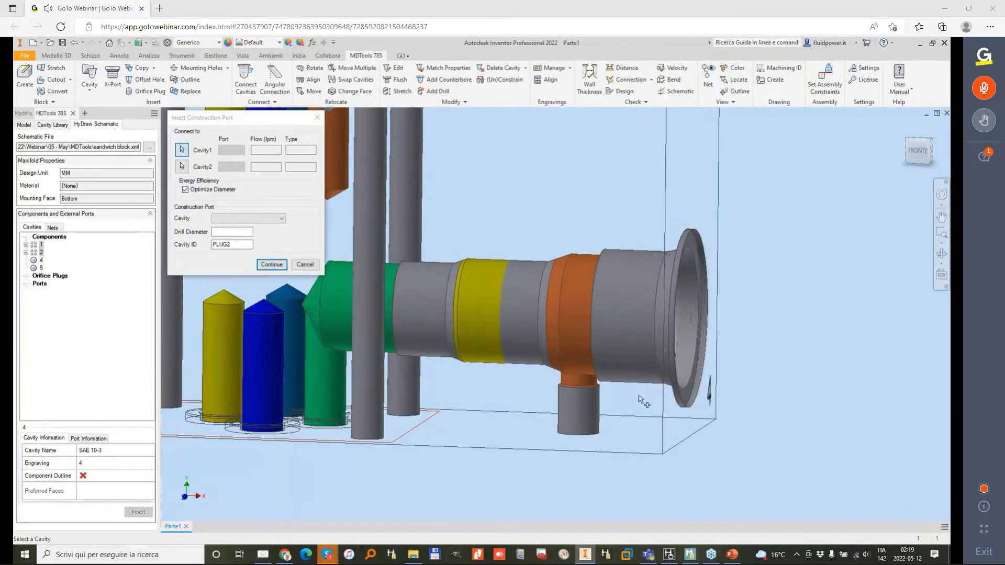
left_click(581, 421)
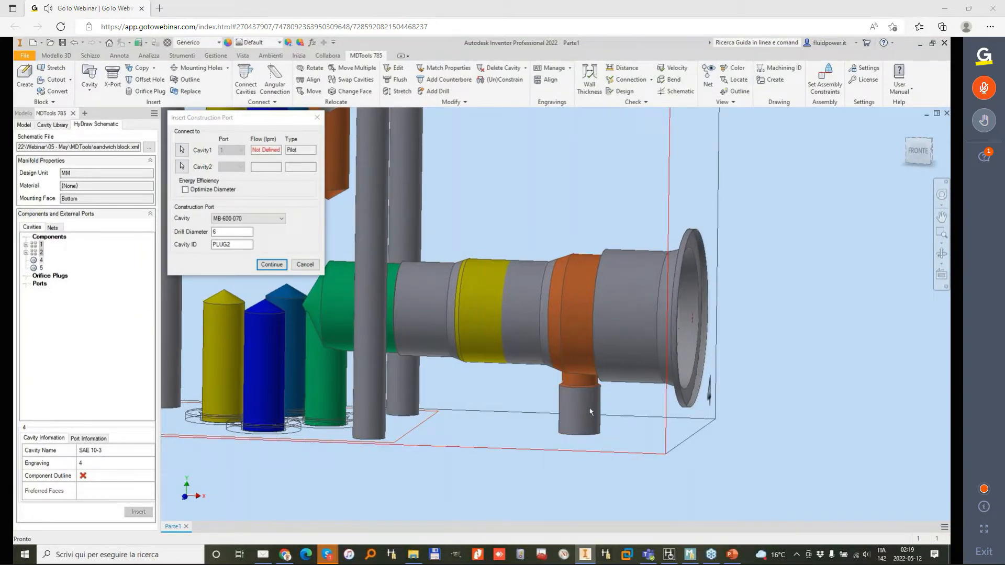
left_click(184, 168)
left_click(447, 238)
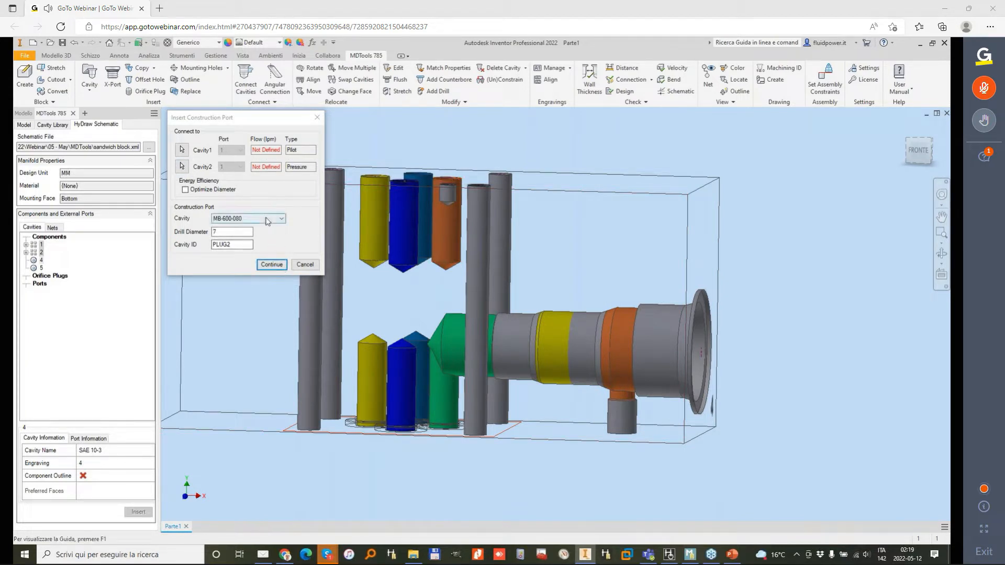
left_click(274, 265)
left_click(667, 217)
left_click_drag(660, 419, 665, 254)
left_click(145, 271)
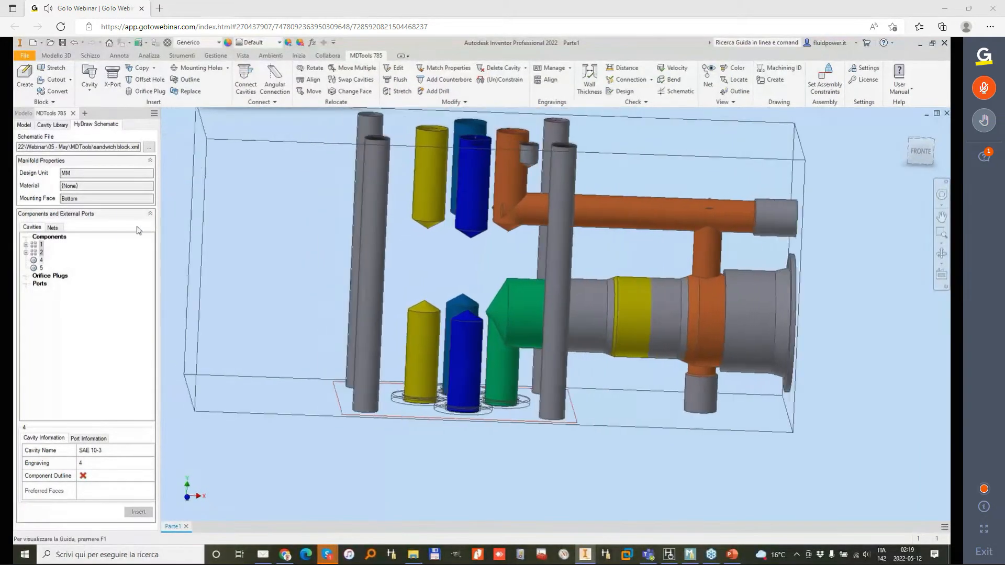
Step: Insert component 5 (SAE 08-2) from the schematic on the block's left face at X 26, Y 27
left_click(42, 268)
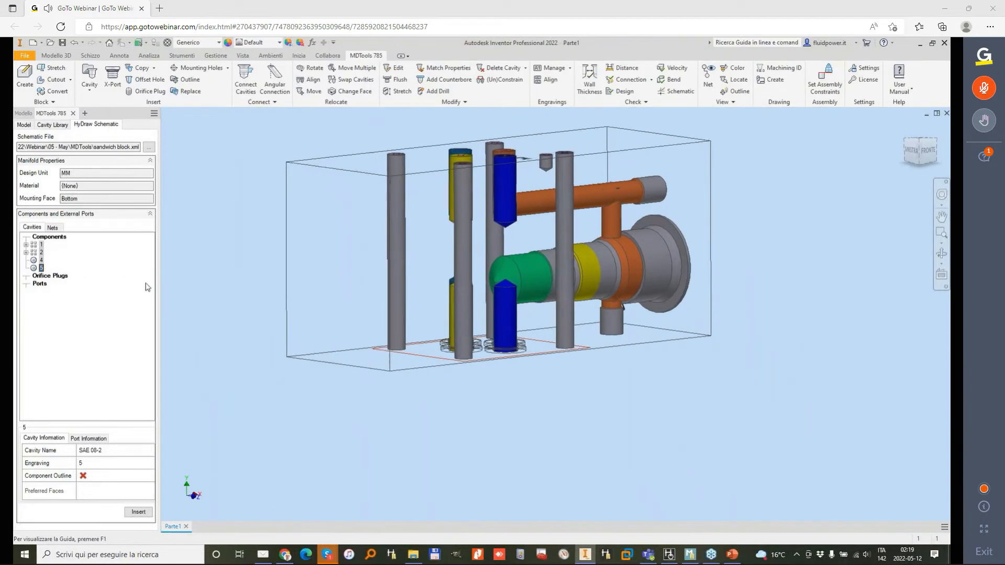
left_click(138, 511)
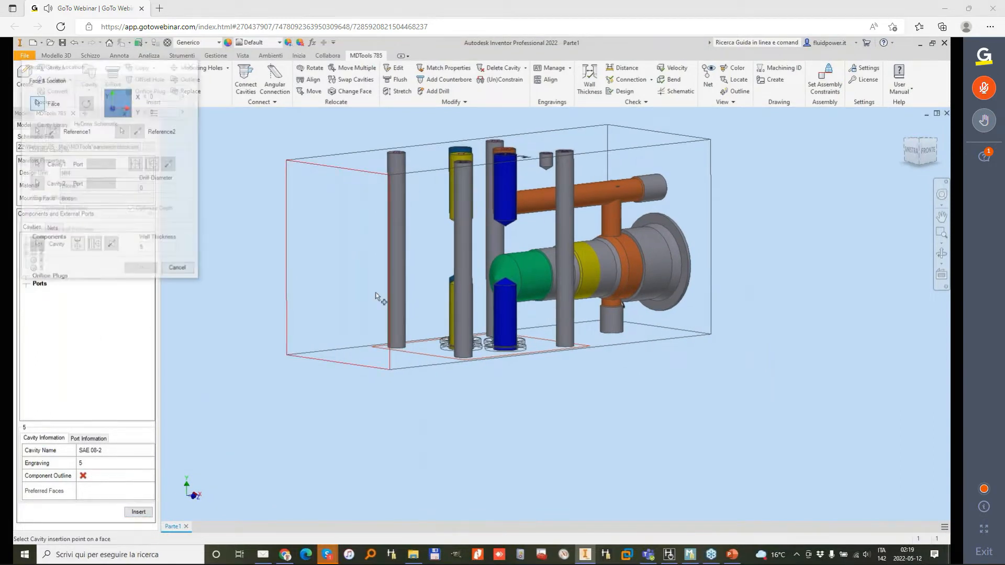
left_click(335, 255)
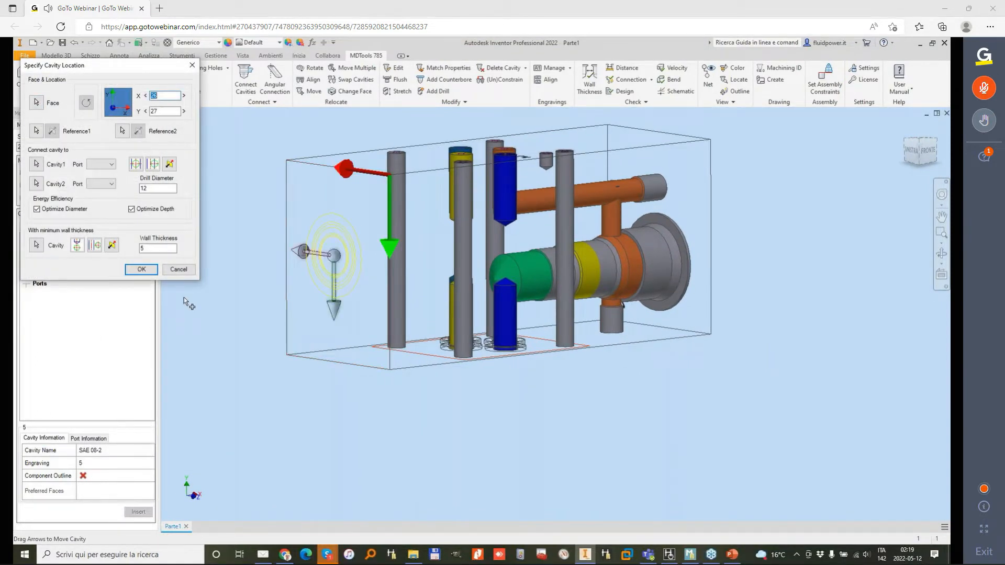
left_click(142, 272)
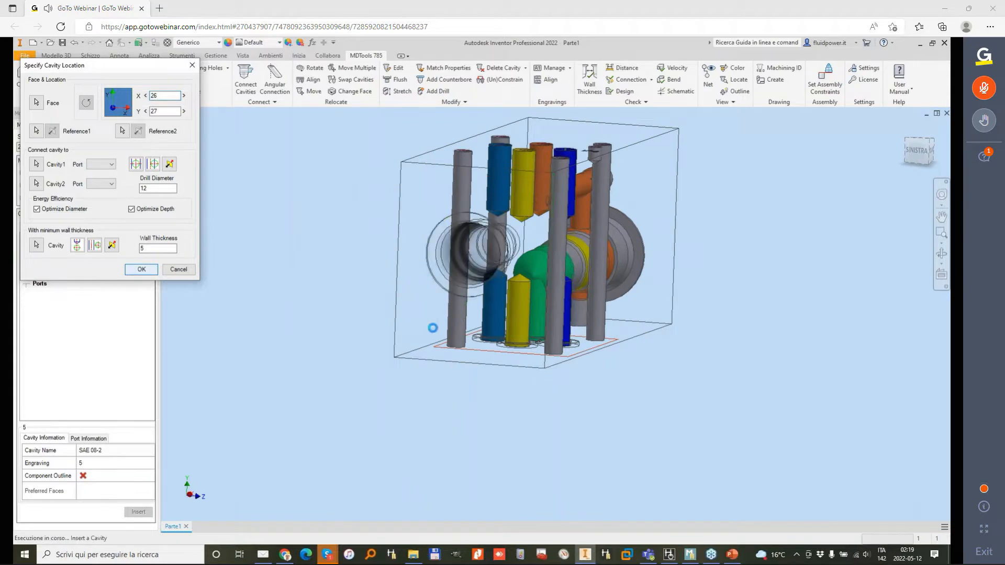
middle_click_drag(404, 343, 459, 298, "shift")
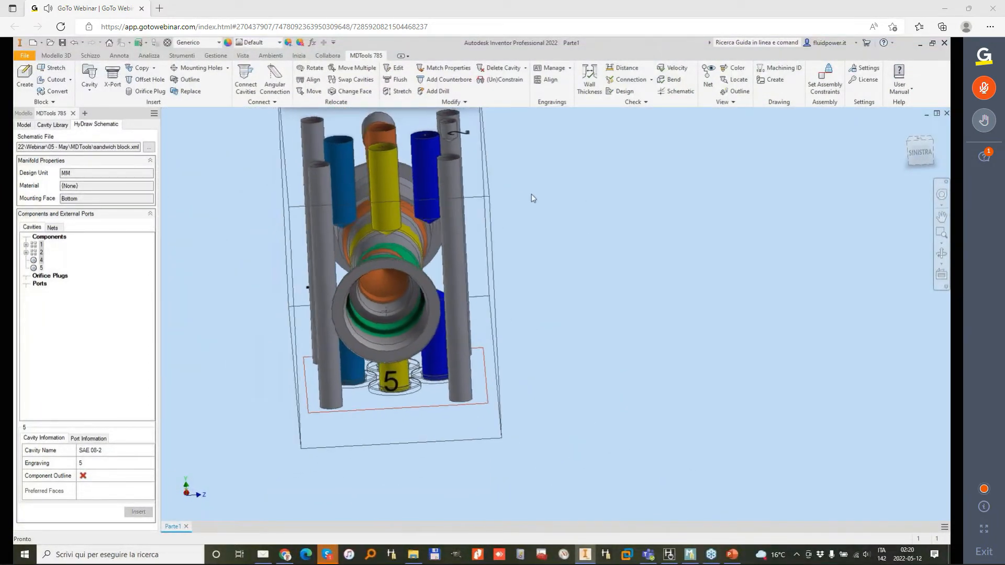
Step: Incline the upper yellow drill of footprint 2 with Stretch Drill, allowing inclination changes and setting Beta 13 and Alpha 90
left_click(399, 91)
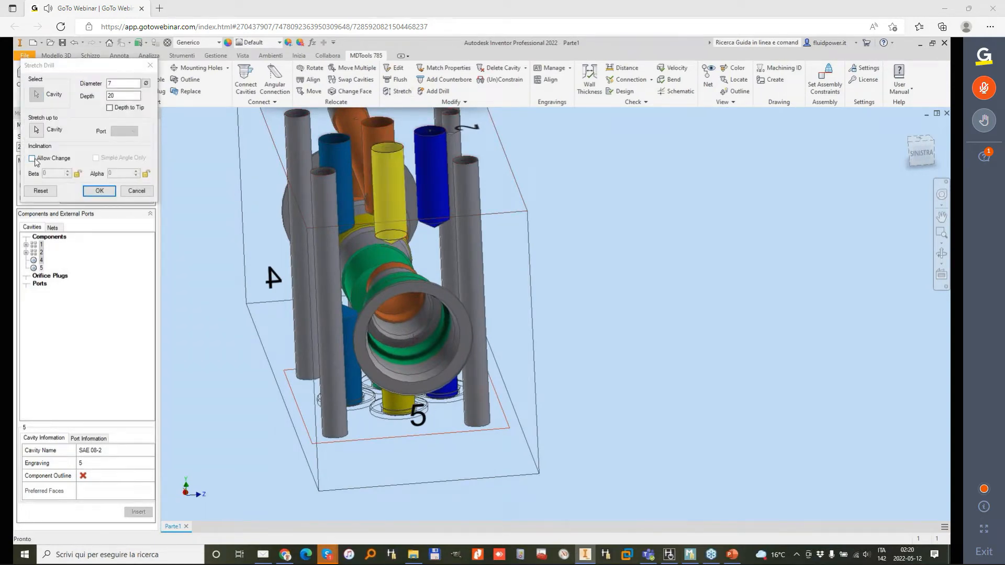
left_click(135, 191)
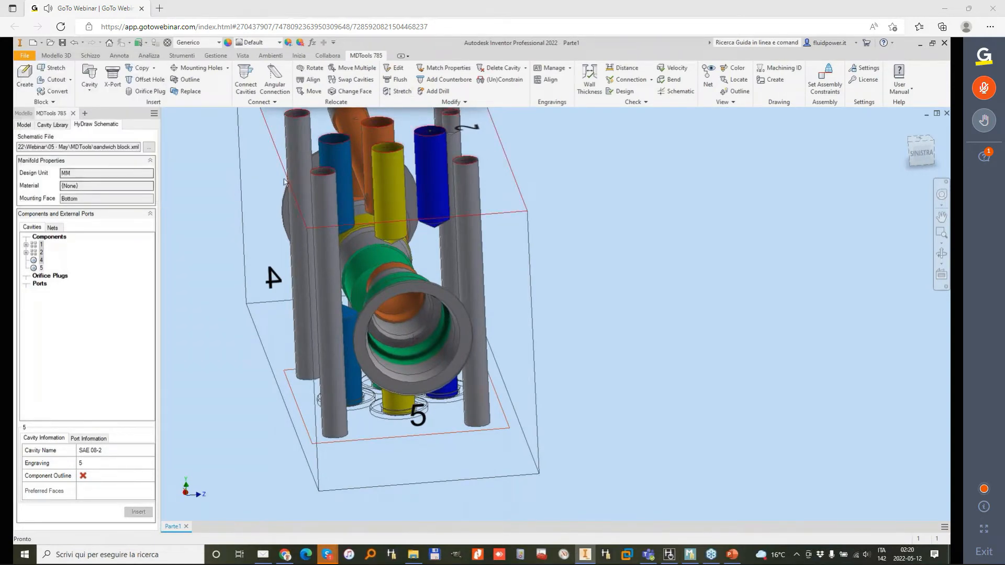
left_click(399, 91)
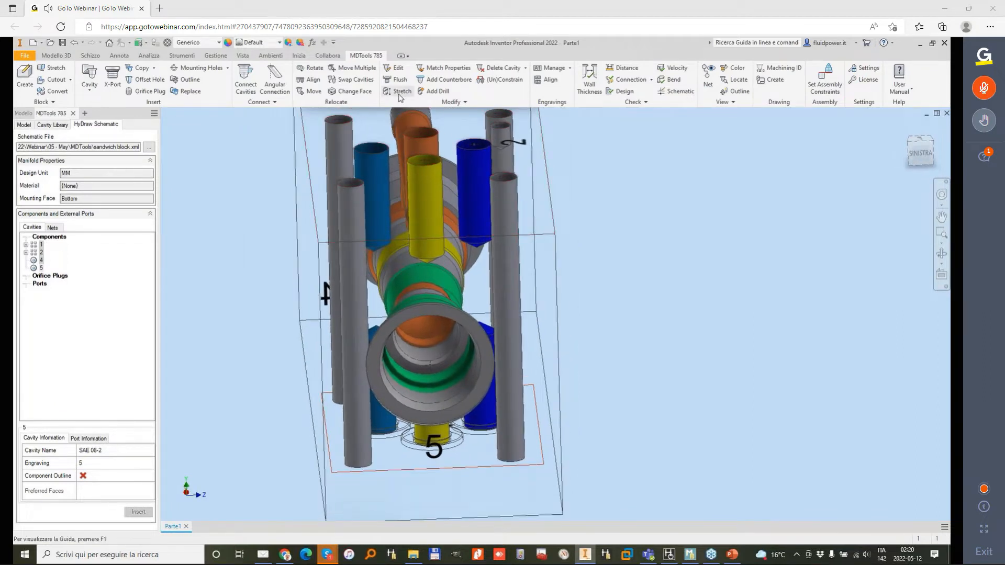
left_click(32, 158)
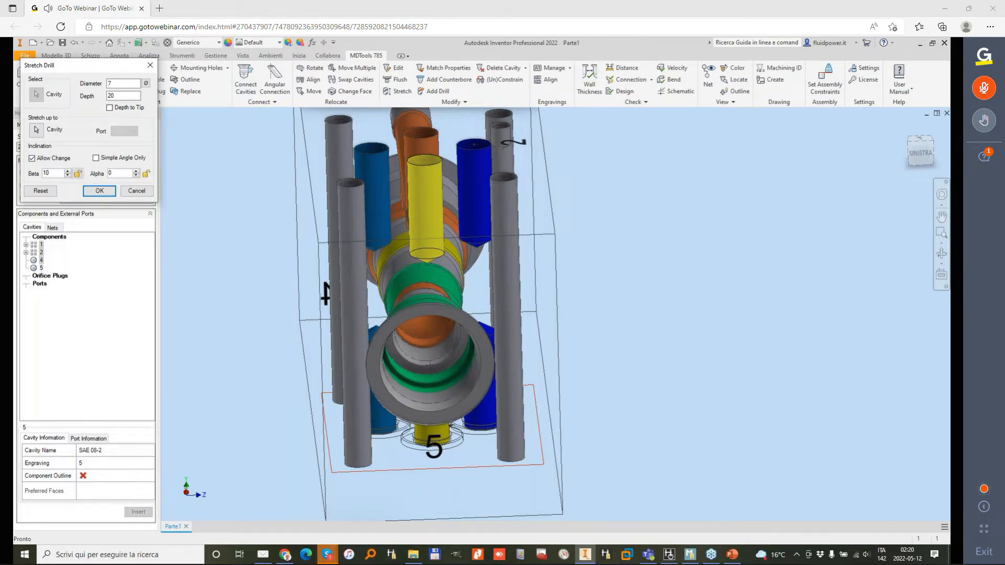
middle_click_drag(231, 188, 316, 192, "shift")
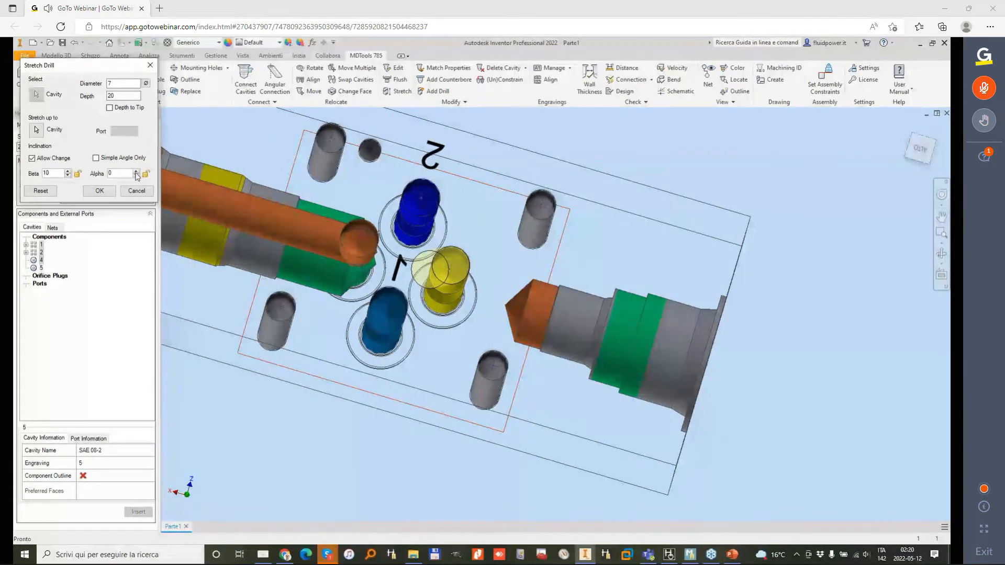
type("5")
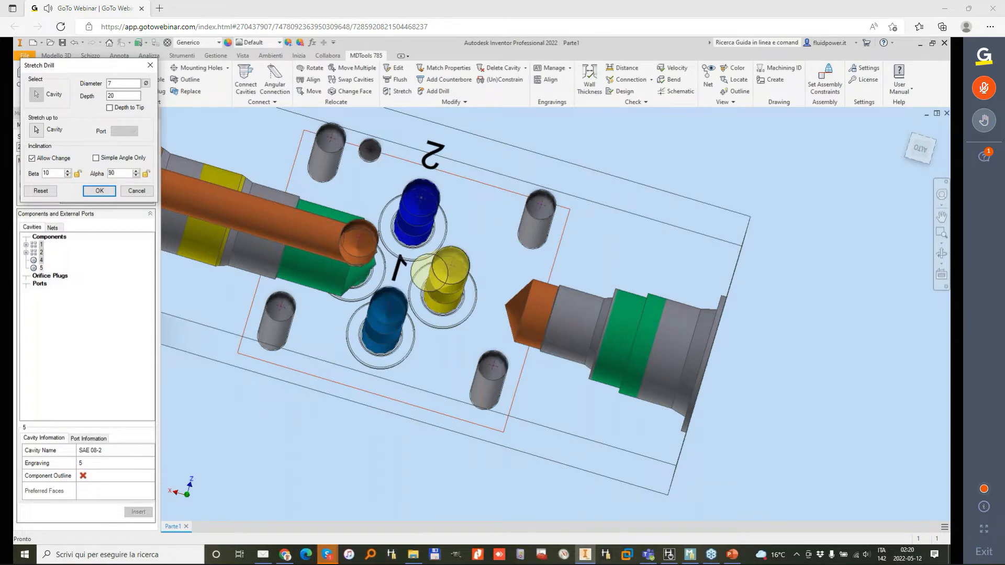
middle_click_drag(440, 293, 293, 198, "shift")
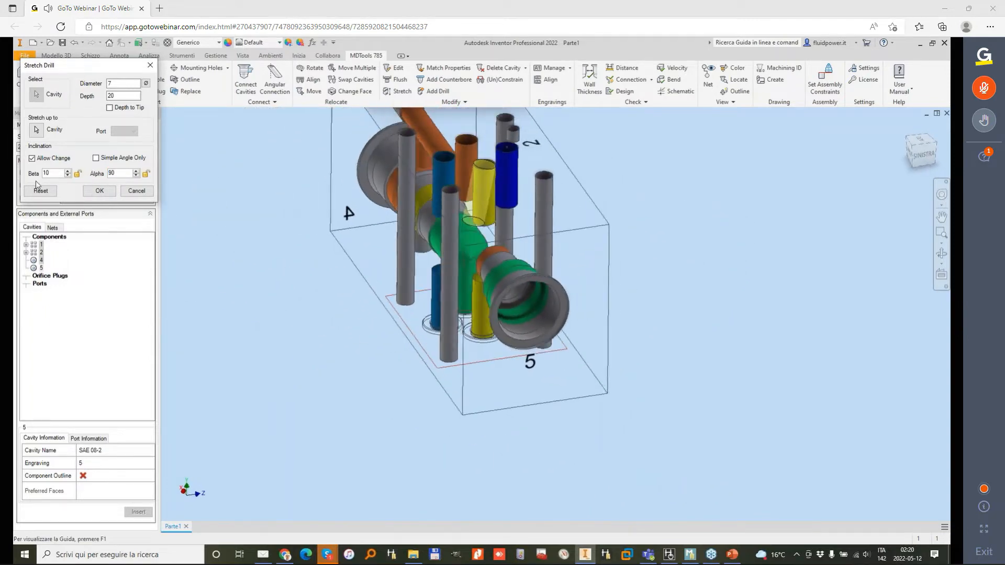
left_click(68, 172)
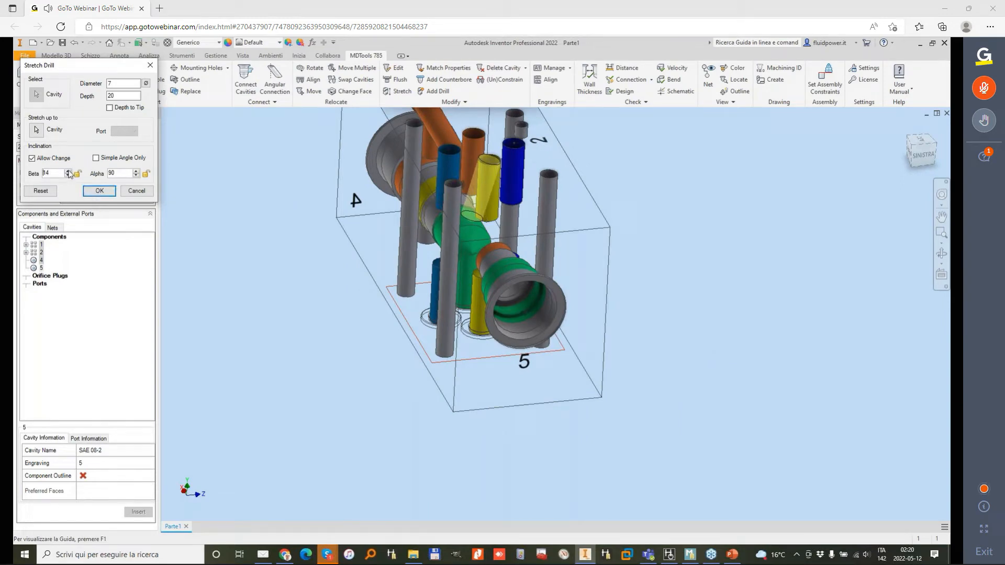
left_click(69, 175)
left_click(99, 191)
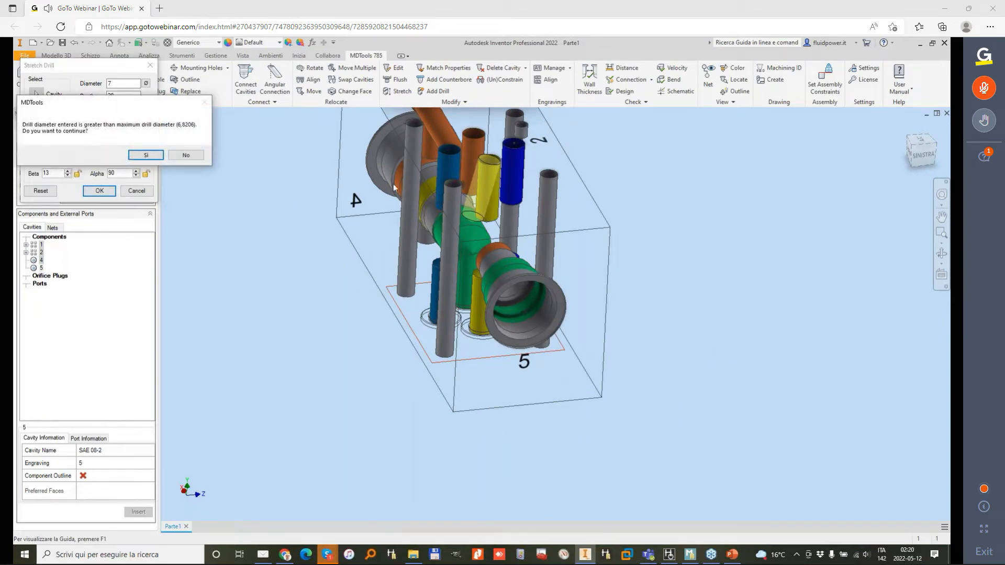
Step: Decline the oversized drill diameter and apply a diameter of 6 mm to the inclined yellow drill of footprint 2
left_click_drag(142, 106, 311, 124)
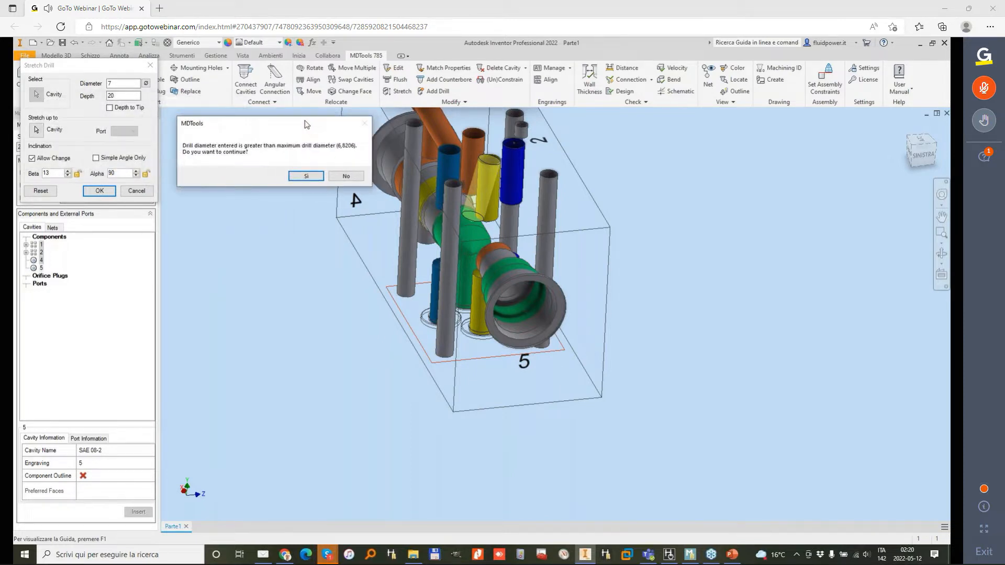
left_click(120, 87)
left_click(819, 283)
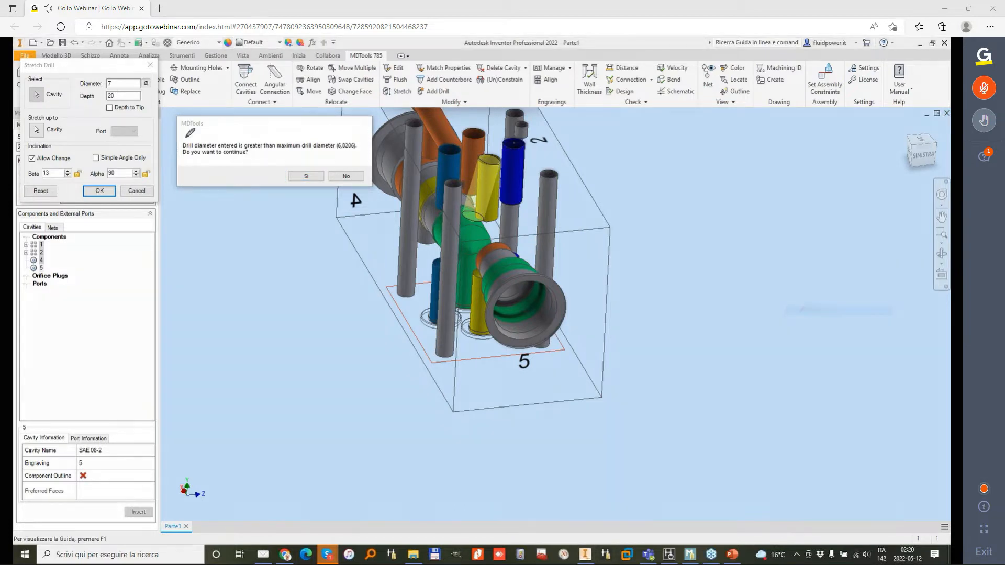
left_click_drag(119, 71, 147, 88)
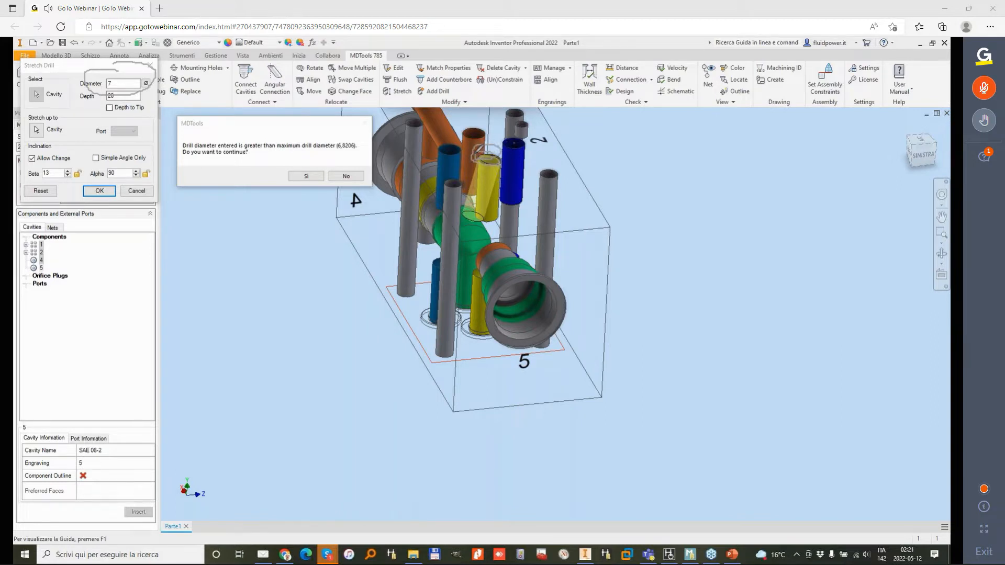
left_click(347, 176)
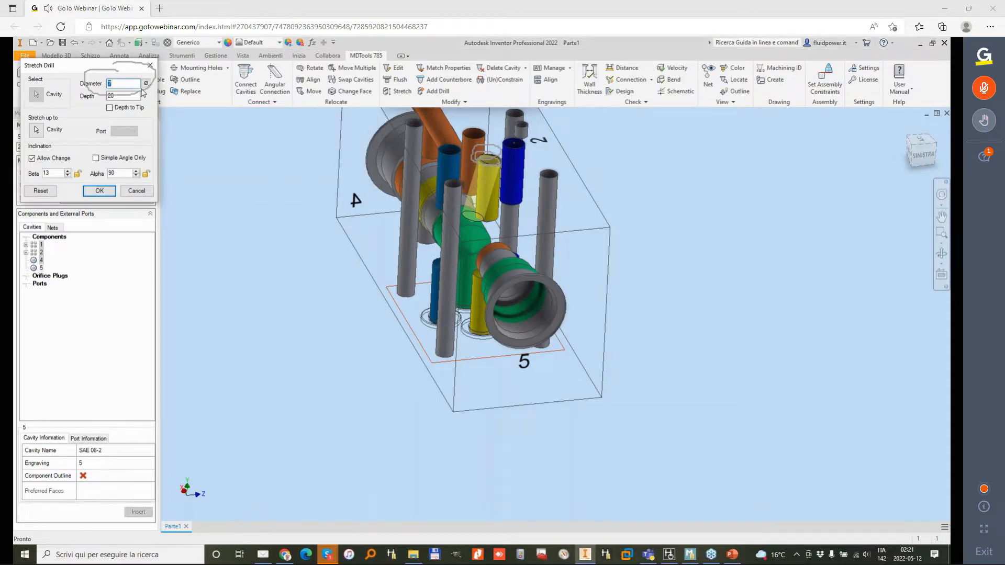
key("Tab")
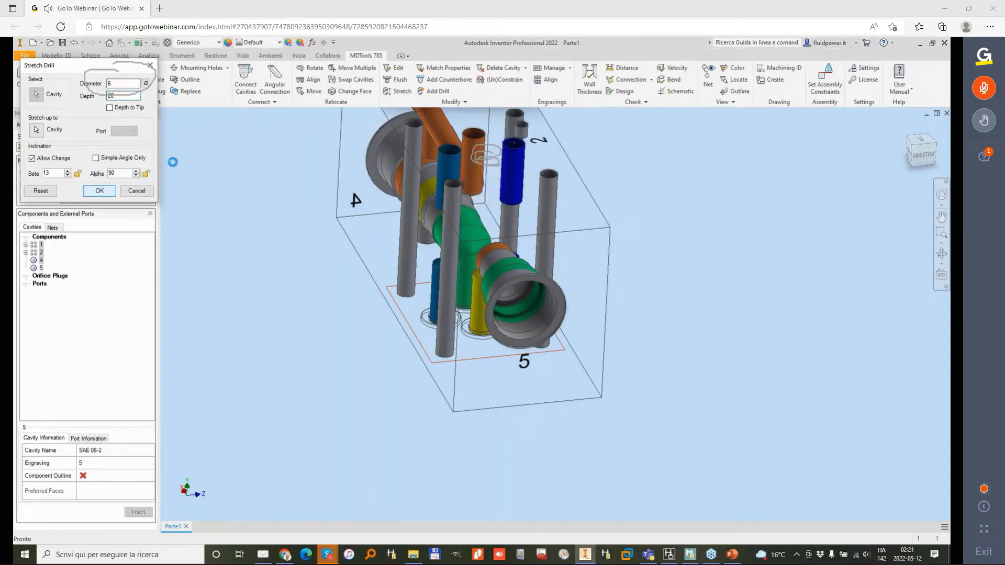
key("alt+Tab")
left_click(920, 44)
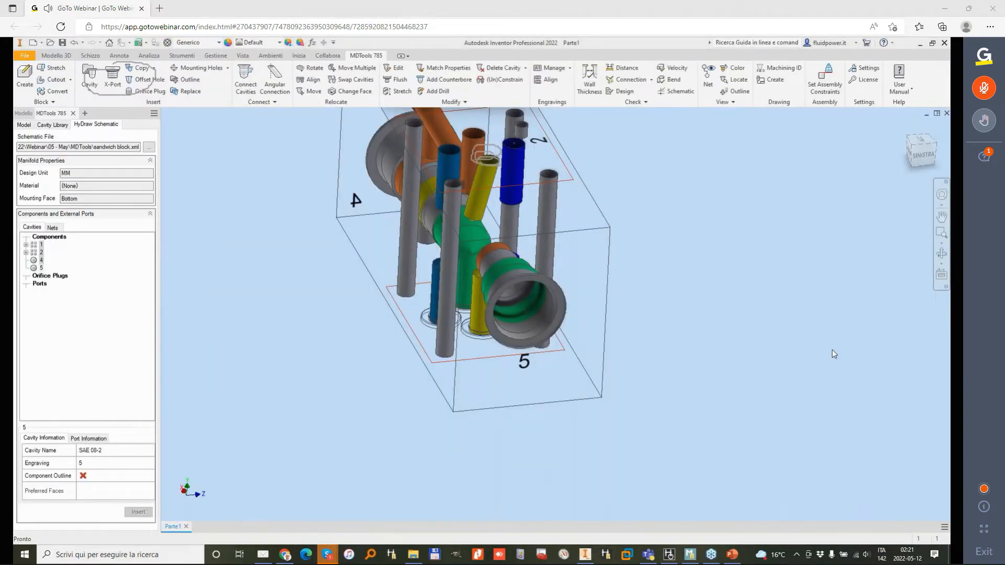
Step: Match the drill diameter of the other yellow, blue and orange footprint drills to the inclined yellow drill of footprint 2
left_click(616, 152)
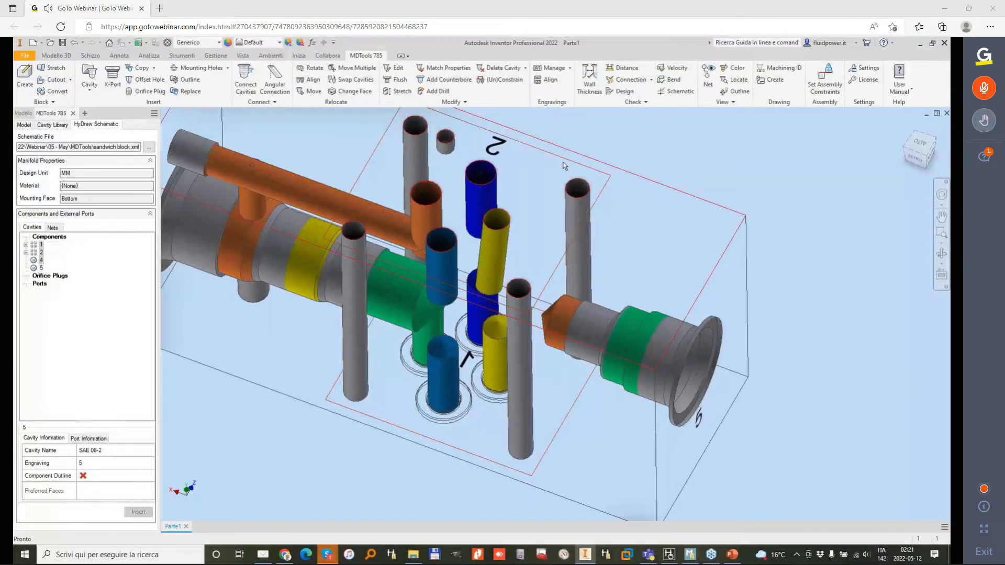
left_click(459, 71)
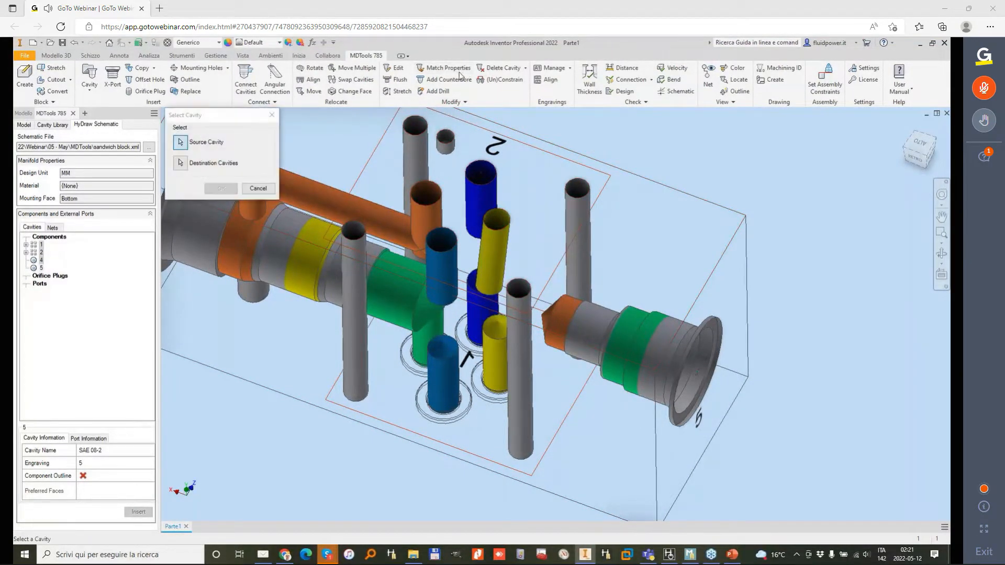
left_click(491, 251)
left_click(492, 360)
left_click(440, 369)
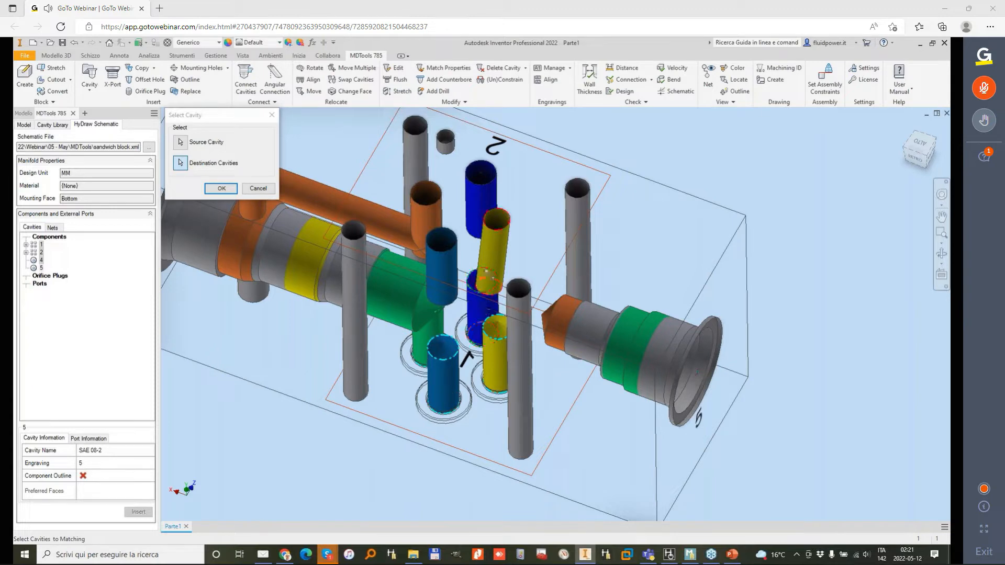
left_click(482, 176)
left_click(447, 256)
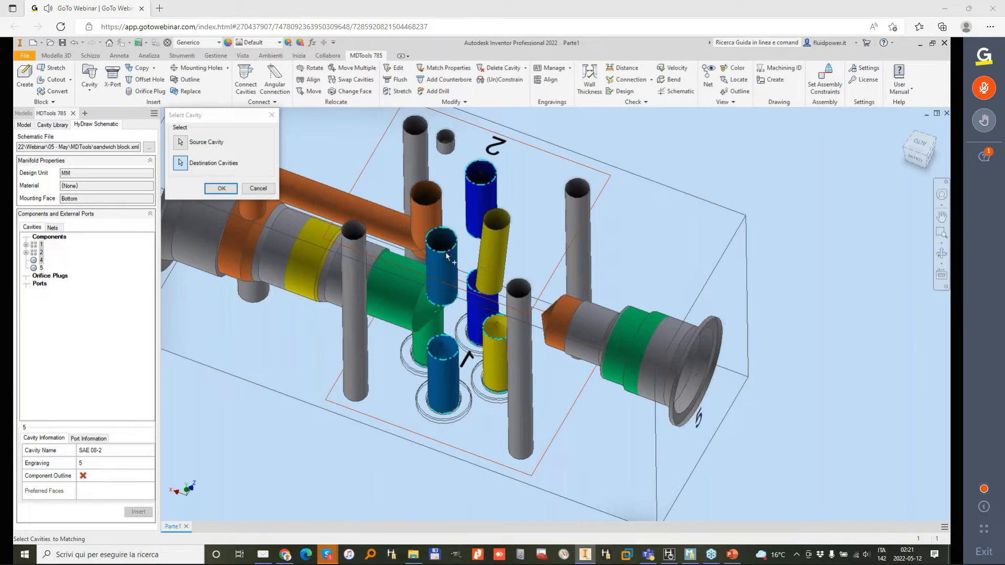
left_click(221, 189)
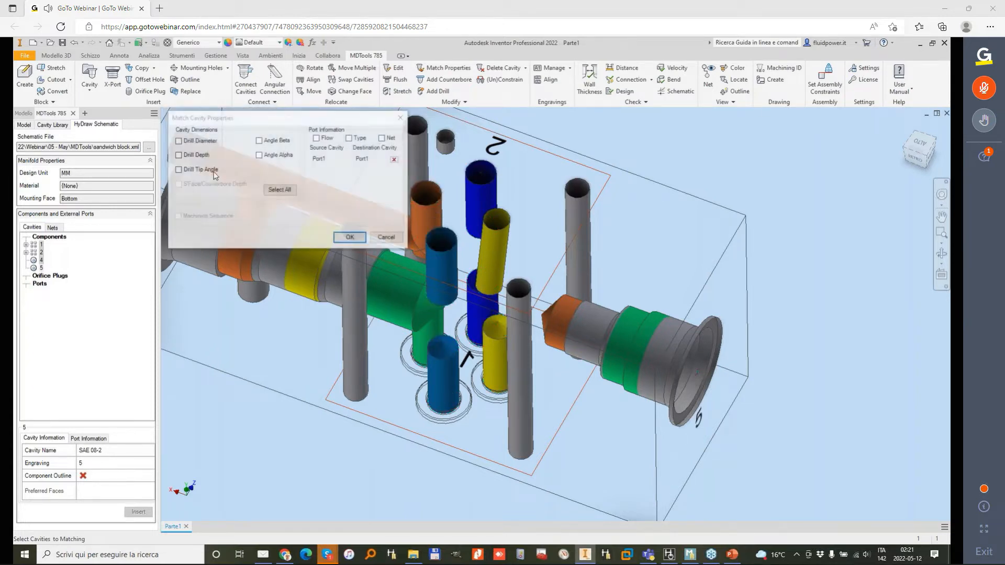
left_click(179, 141)
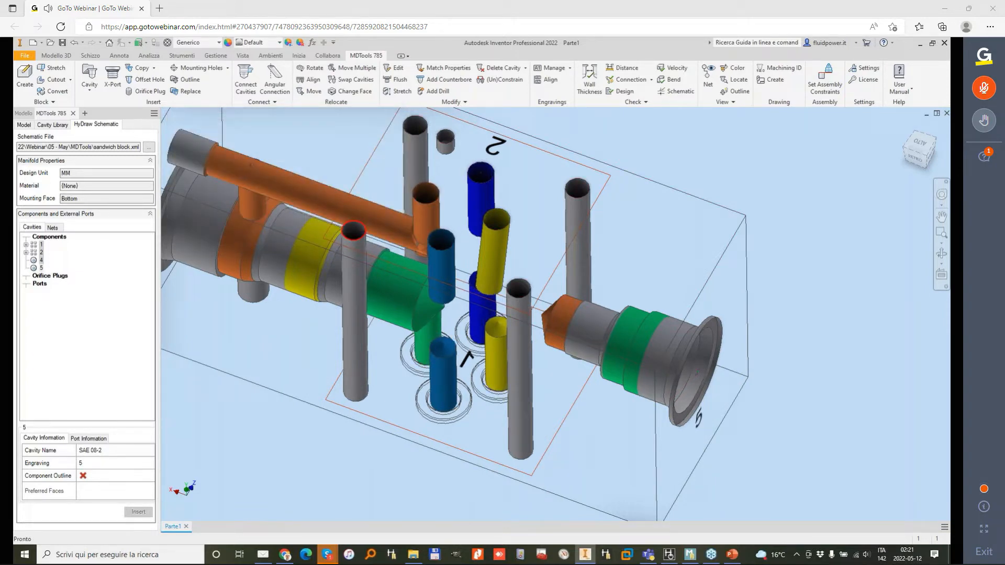
middle_click_drag(364, 254, 298, 189, "shift")
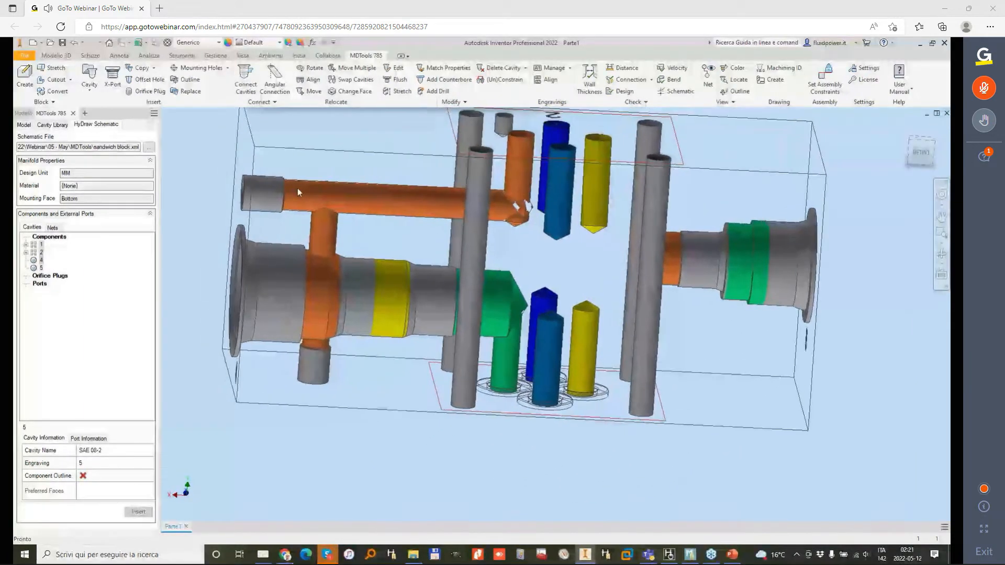
left_click(400, 91)
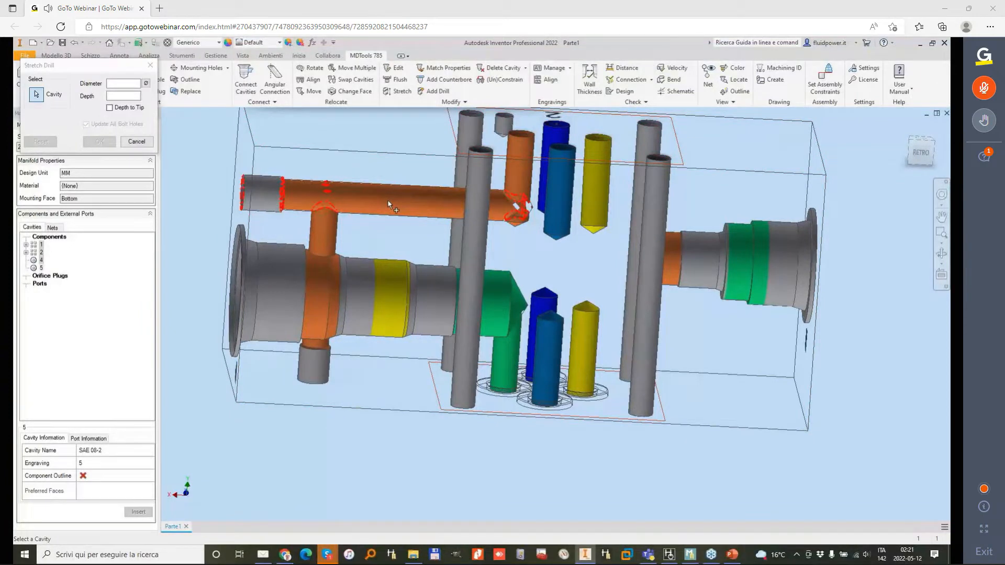
left_click(388, 204)
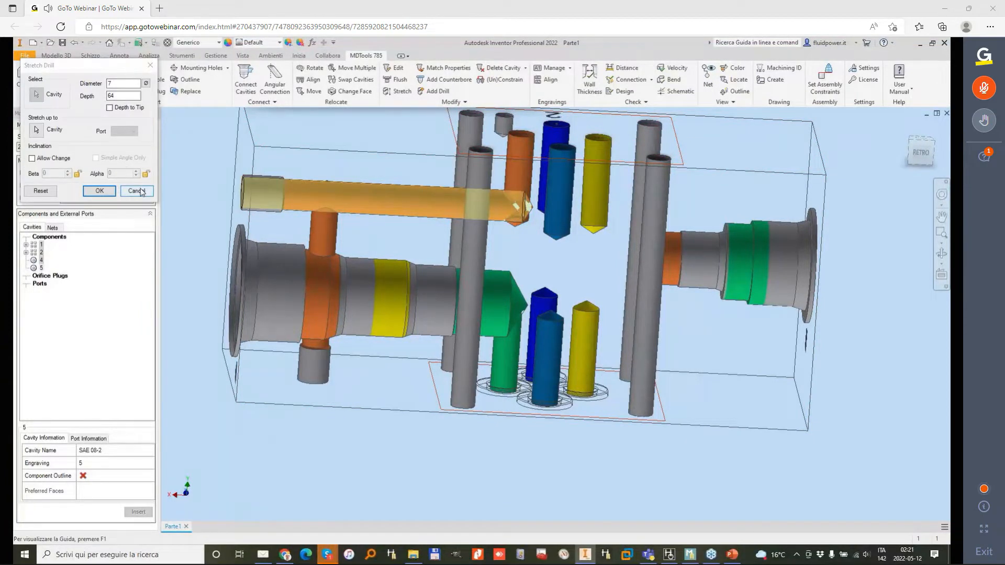
left_click(137, 191)
Step: Replace construction plug PLUG2 on the long horizontal orange drill with MB-600-070 from the 0-Expander Plug Ports library, retaining its drill diameter and depths
left_click(184, 91)
left_click(287, 181)
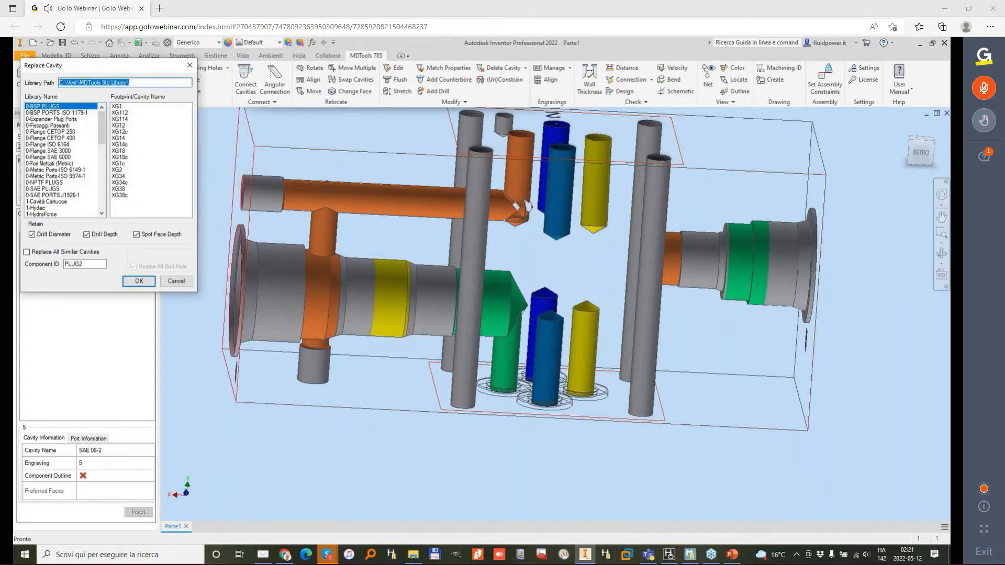
left_click(57, 119)
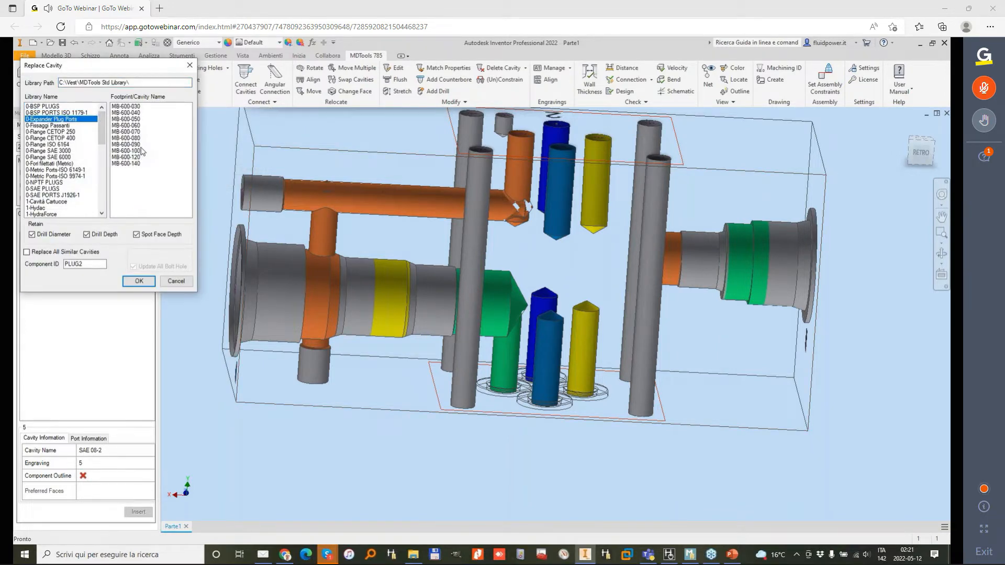
left_click(129, 126)
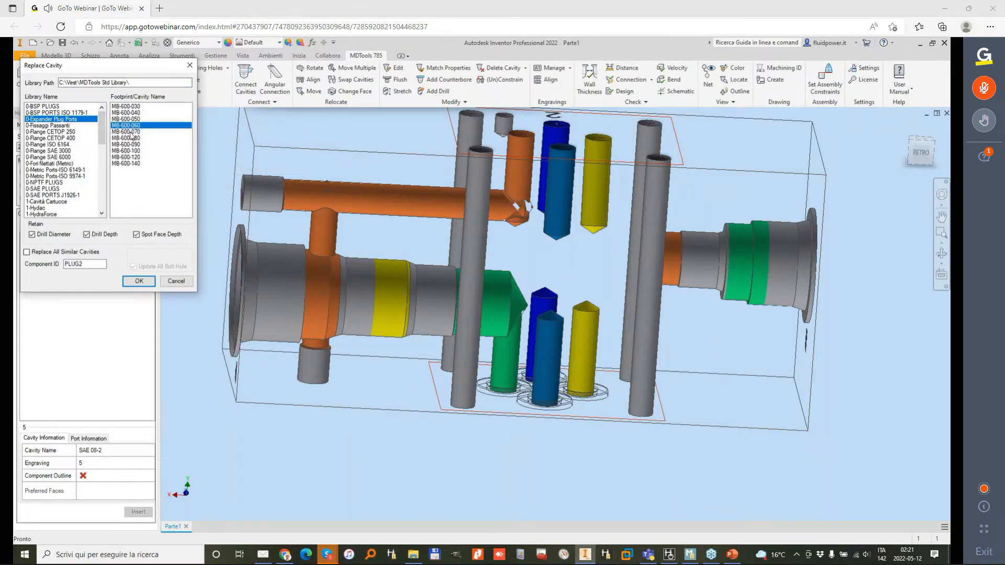
left_click(129, 132)
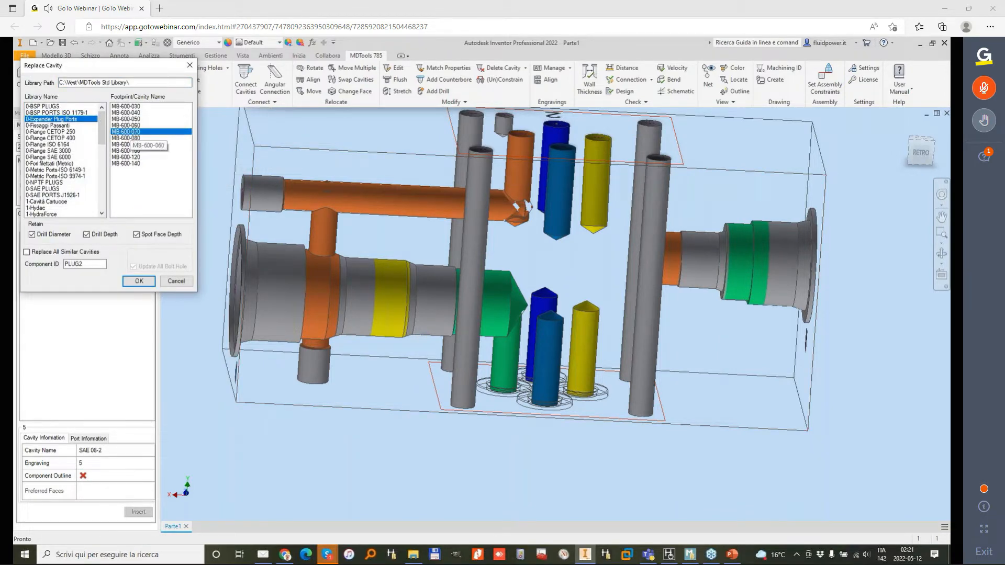
left_click(139, 281)
Step: Incline the lower yellow drill of footprint 1 with Stretch Drill, allowing inclination changes and setting Beta 14 and Alpha 270
middle_click_drag(580, 256, 461, 136)
left_click(398, 91)
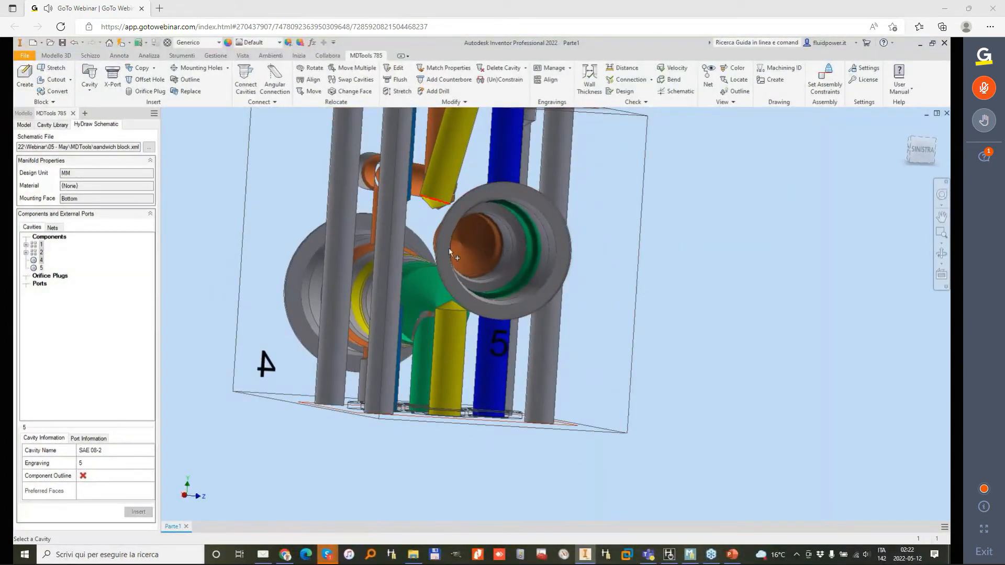
left_click(453, 341)
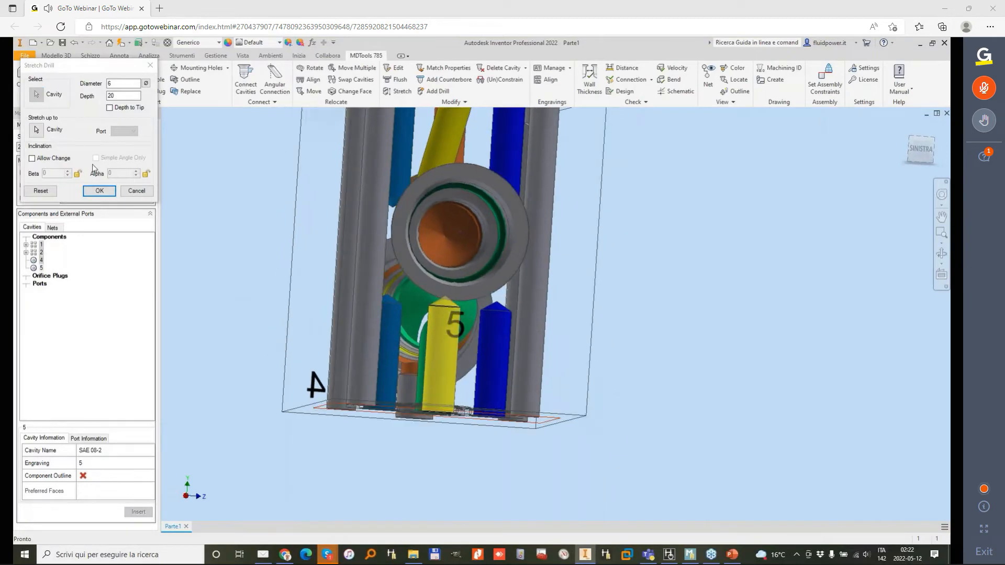
left_click(43, 162)
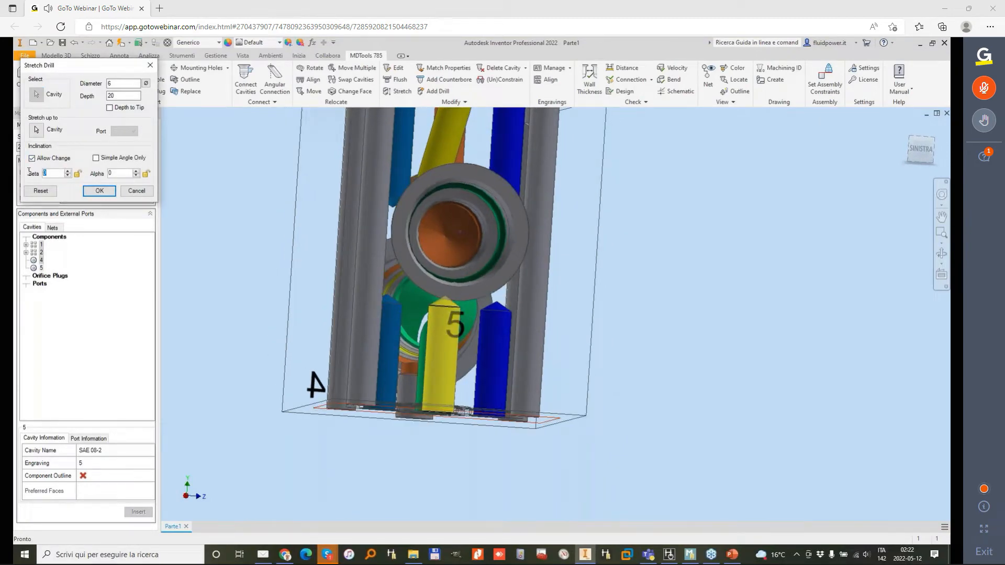
type("14")
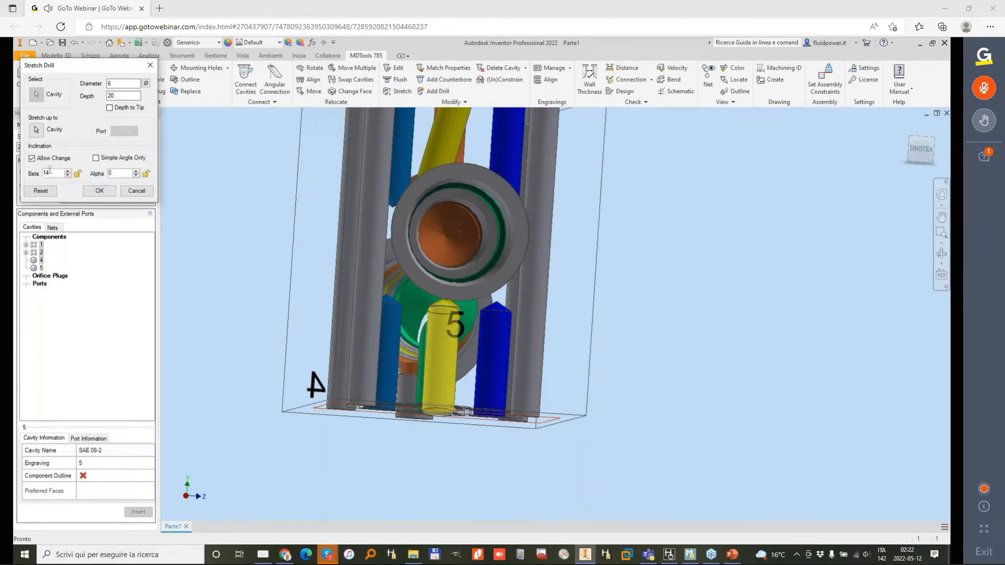
type("270")
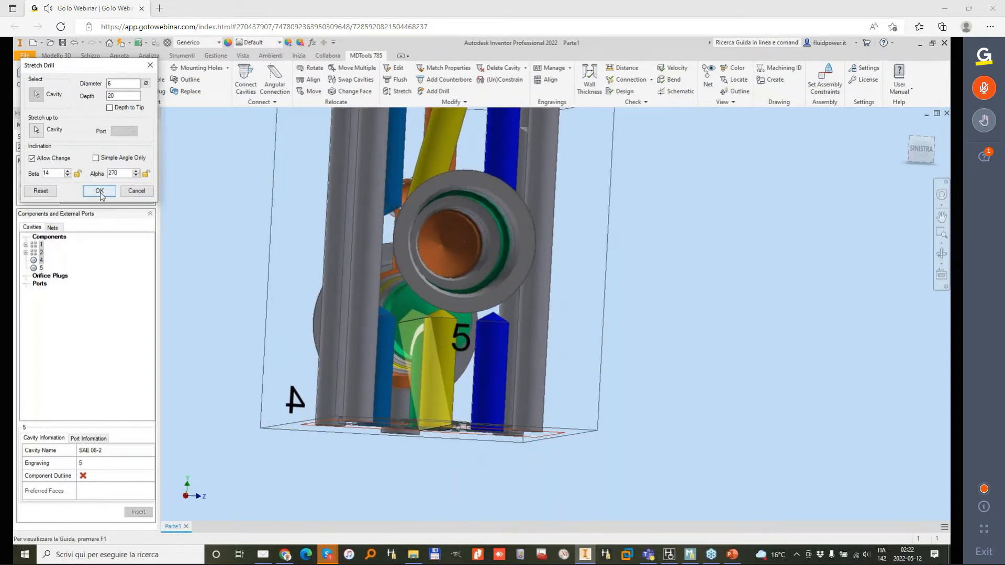
left_click(100, 192)
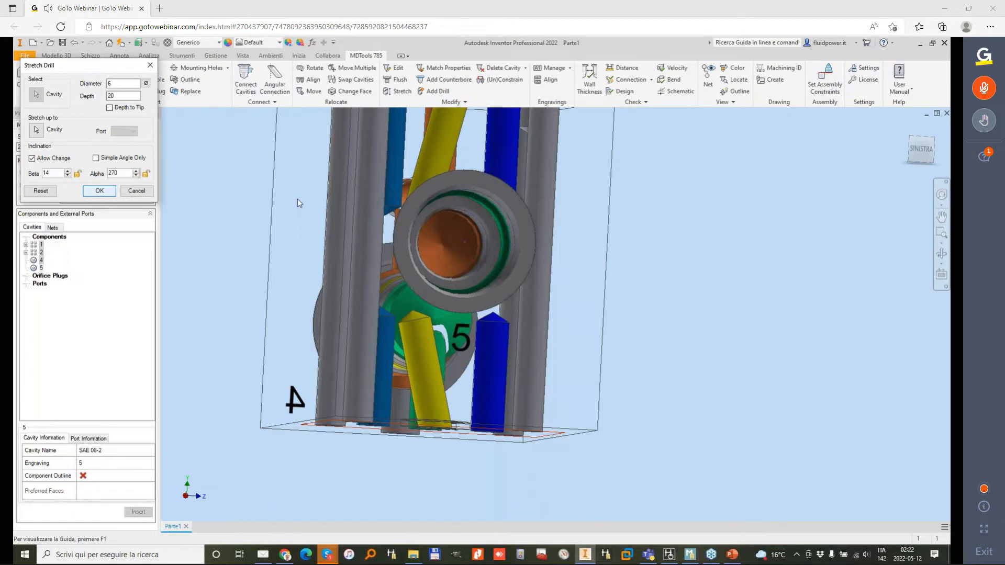
Step: Stretch the upper yellow drill of footprint 2 to a depth of 30 and the lower yellow drill of footprint 1 to 34
left_click(399, 92)
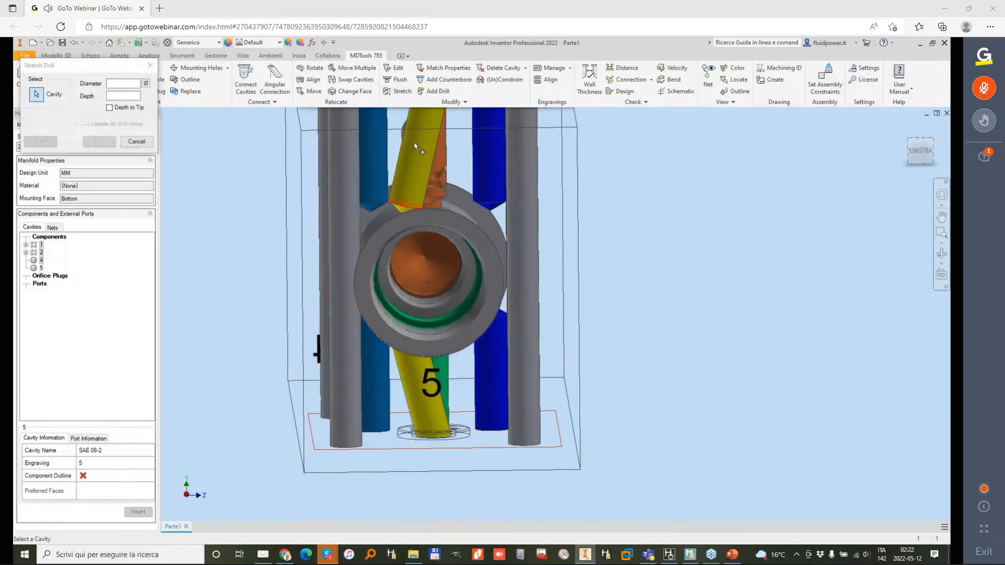
left_click(124, 194)
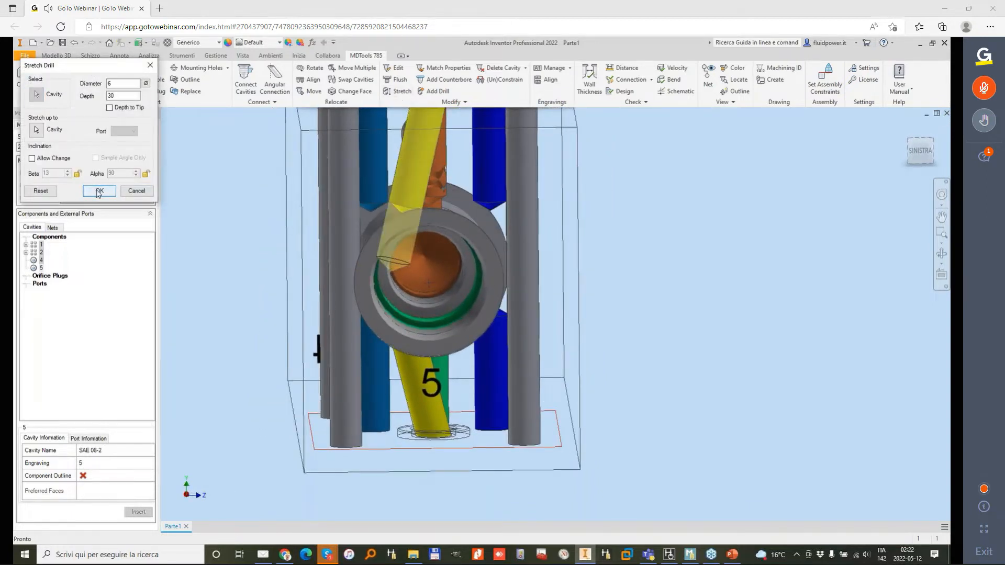
left_click(399, 92)
left_click(416, 351)
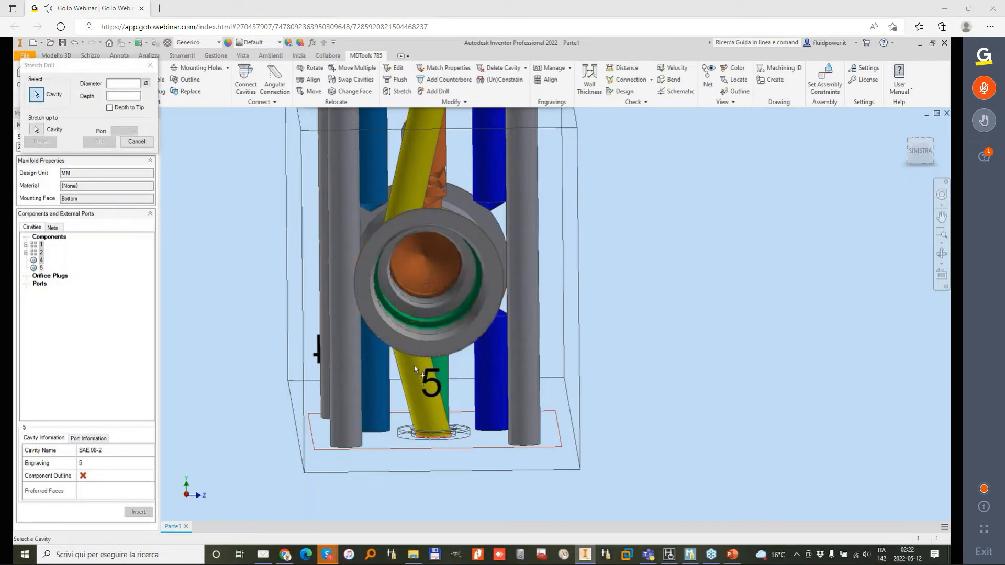
left_click(110, 196)
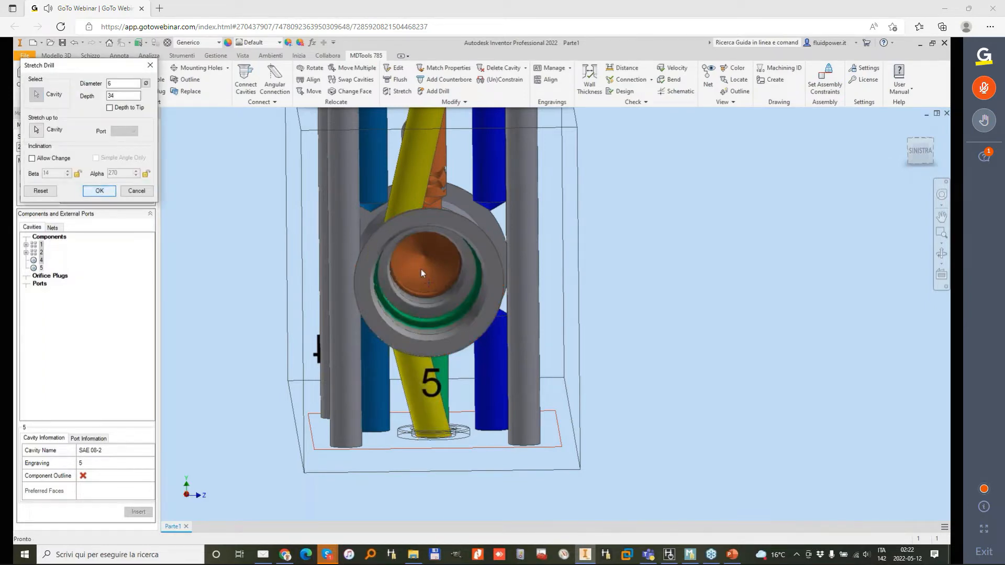
Step: Add 5 mm to the block height at cutting plane location 21, updating the drill depths
middle_click_drag(442, 232, 616, 155, "shift")
scroll(504, 179, "down", 2)
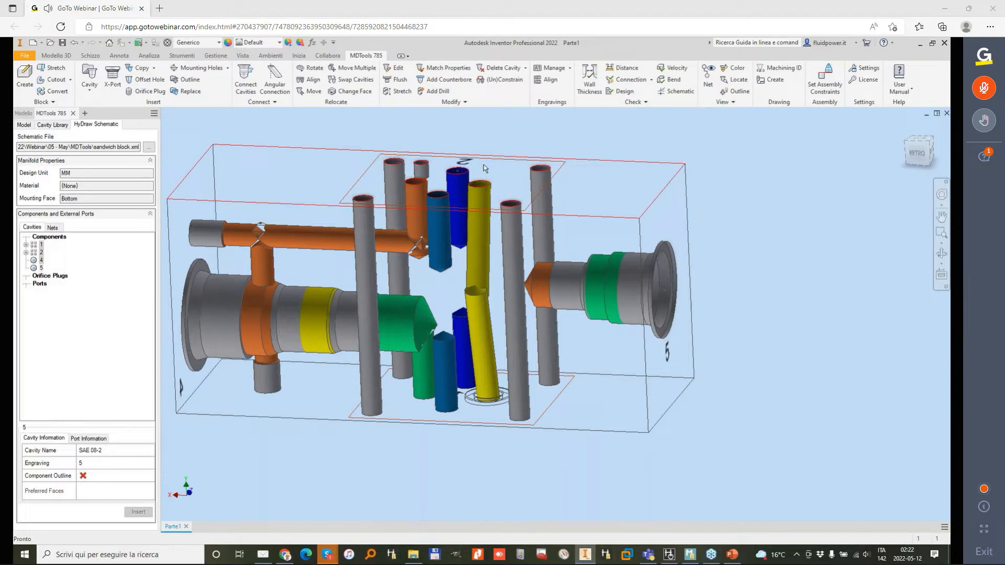
left_click(24, 76)
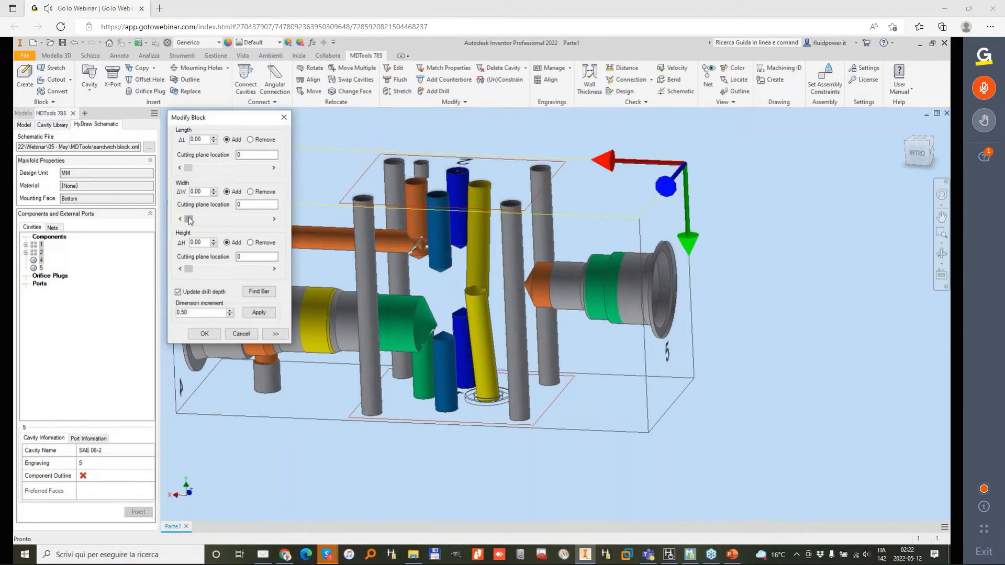
left_click_drag(229, 271, 216, 269)
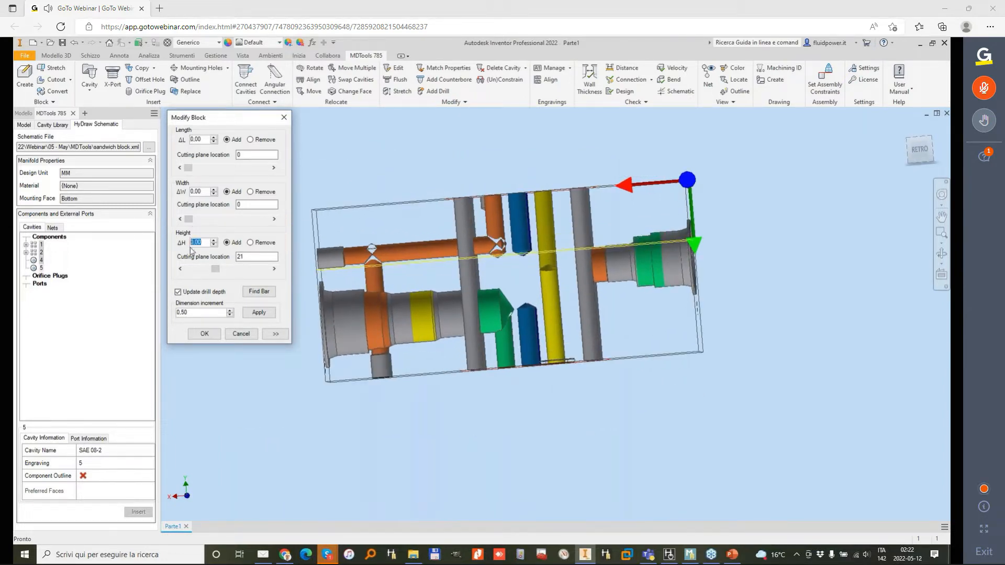
type("5")
left_click(204, 334)
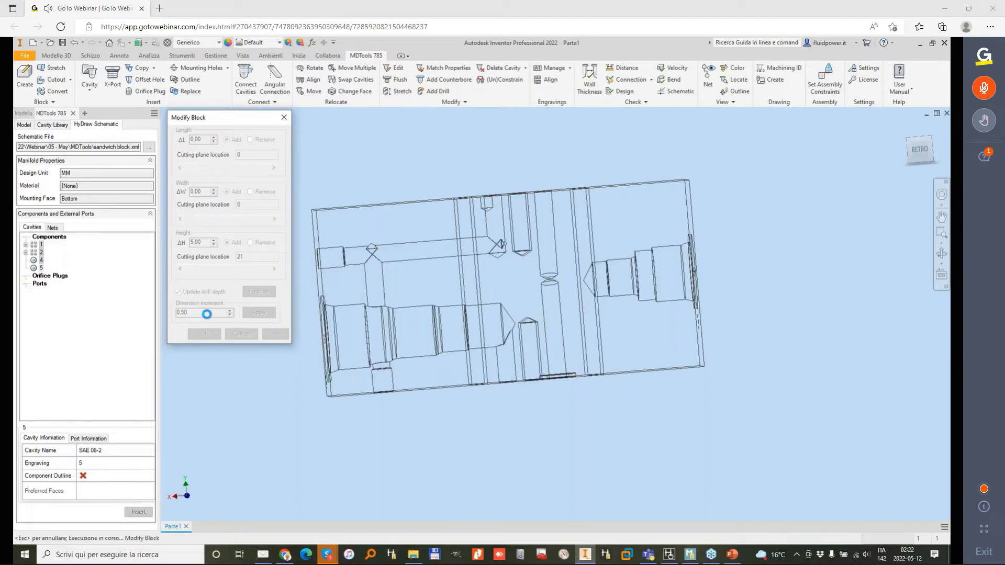
Step: Move cavity 5 on its side face to X 20, Y 29
middle_click_drag(486, 261, 437, 280, "shift")
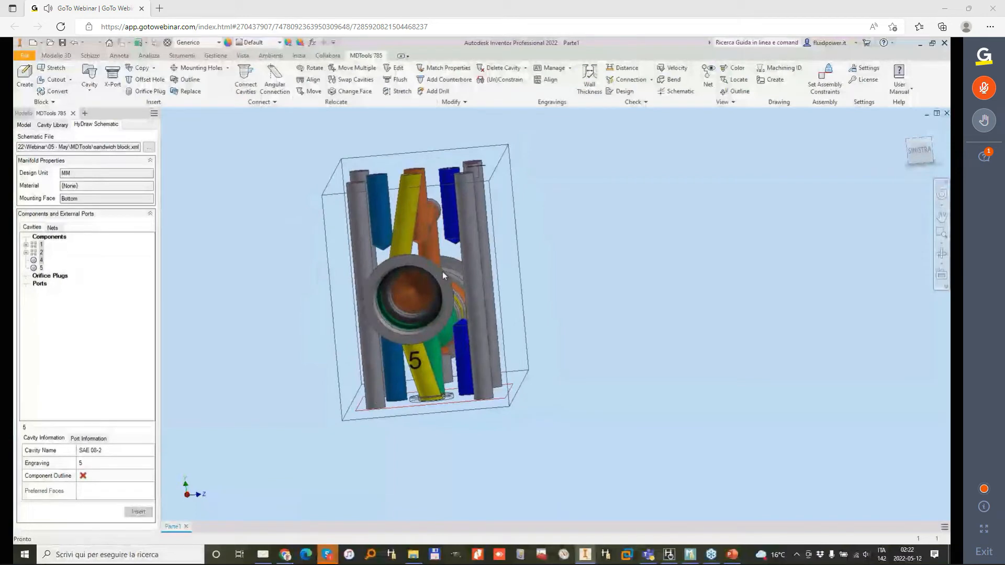
left_click(442, 281)
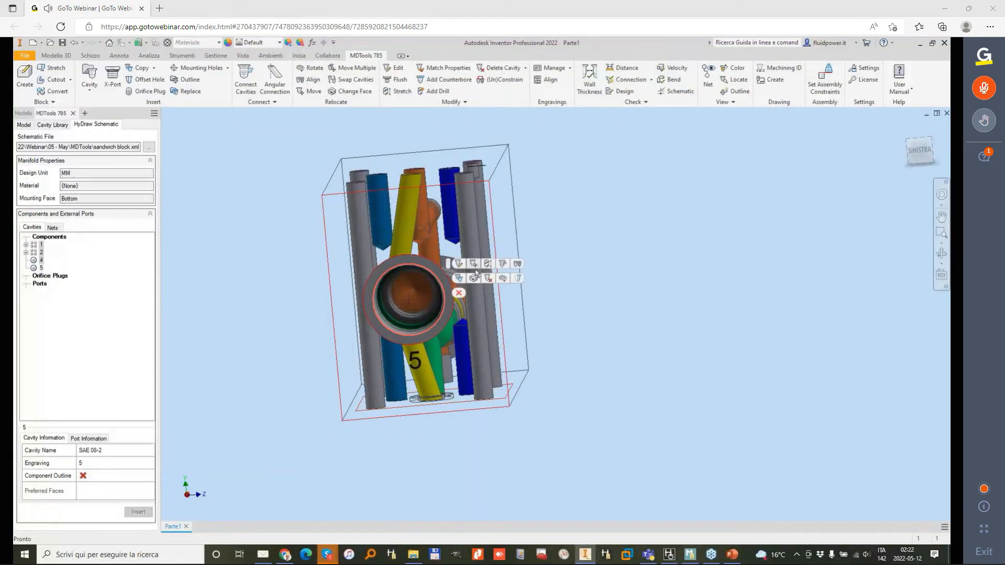
left_click(474, 265)
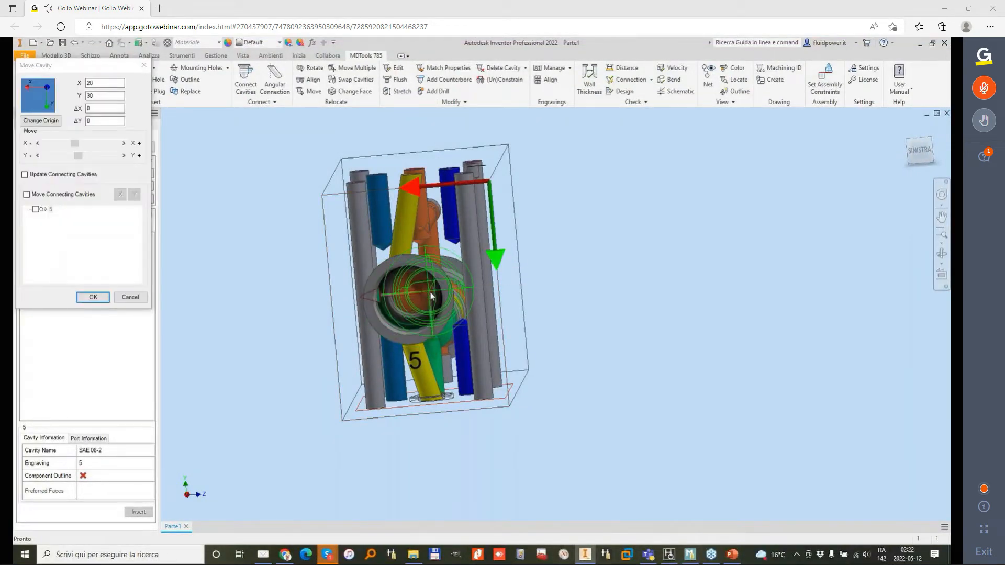
left_click(93, 296)
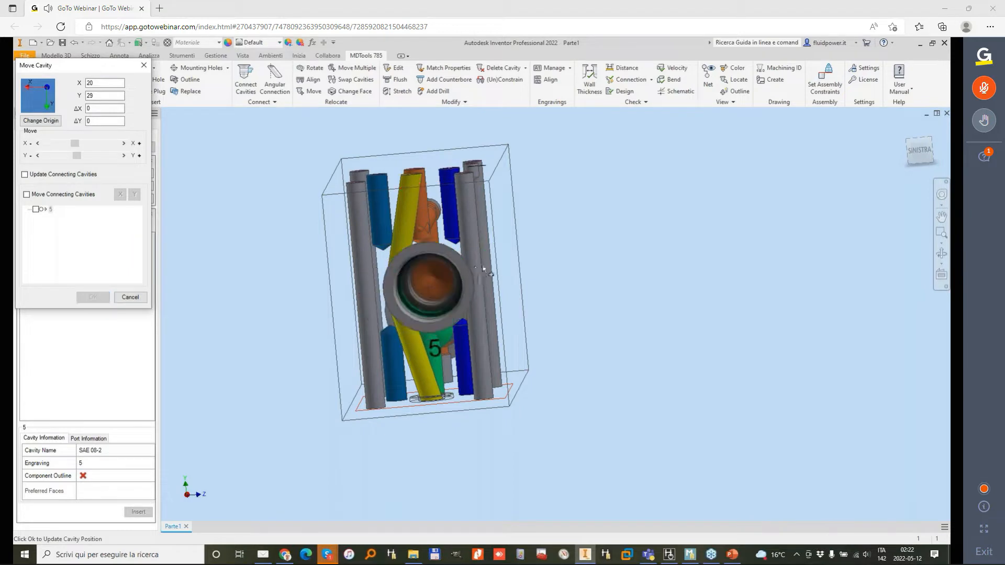
Step: Insert unconstrained offset hole 6 from the Drill Holes library in cavity 5 with X offset 2, and stretch it to a depth of 108
middle_click_drag(505, 269, 461, 242, "shift")
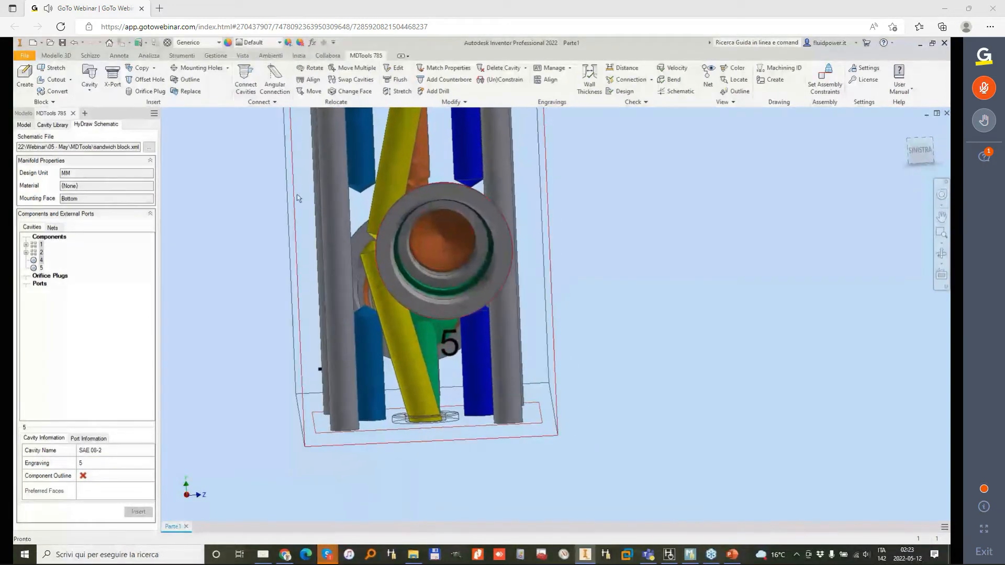
left_click(151, 79)
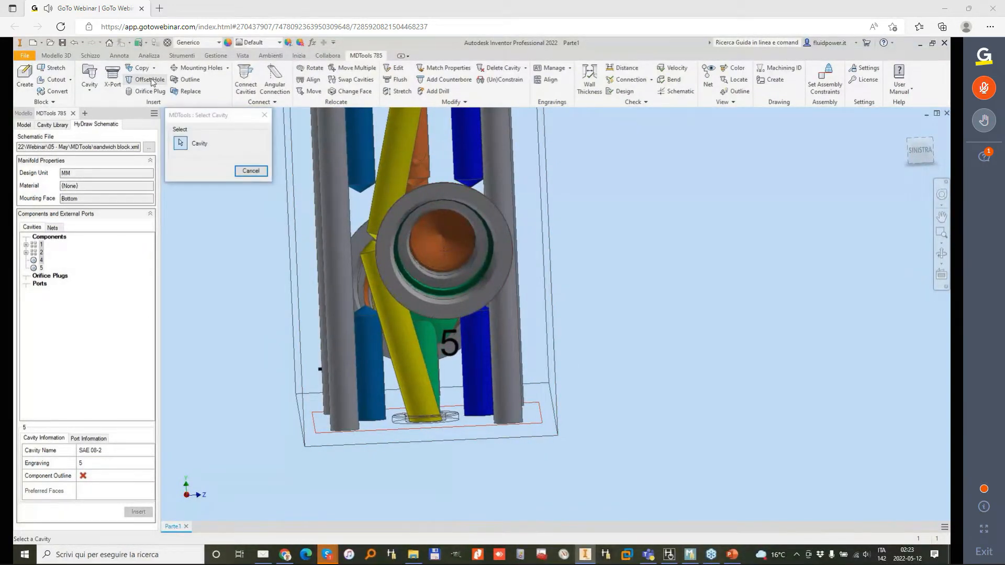
left_click(461, 243)
scroll(182, 138, "down", 3)
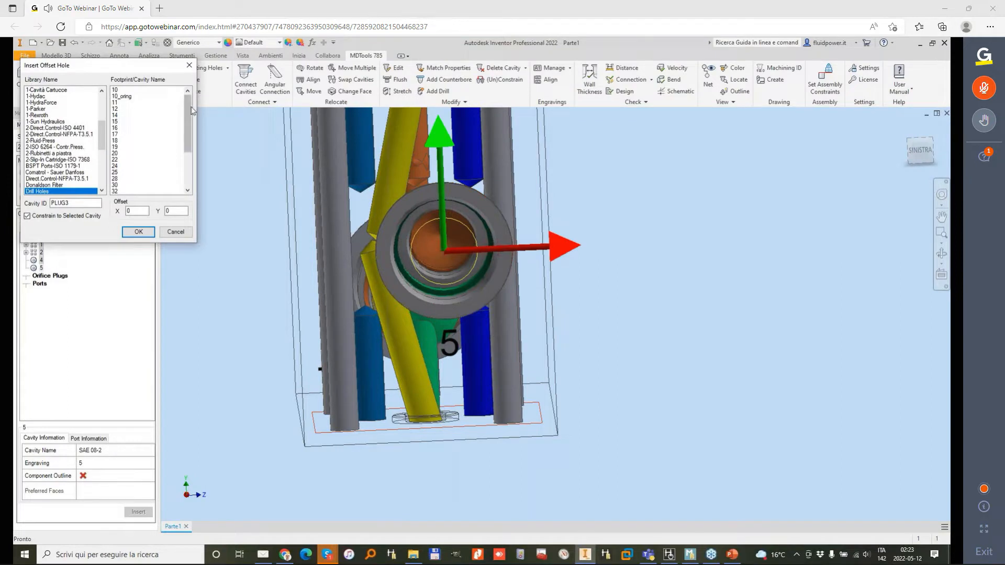
left_click(116, 190)
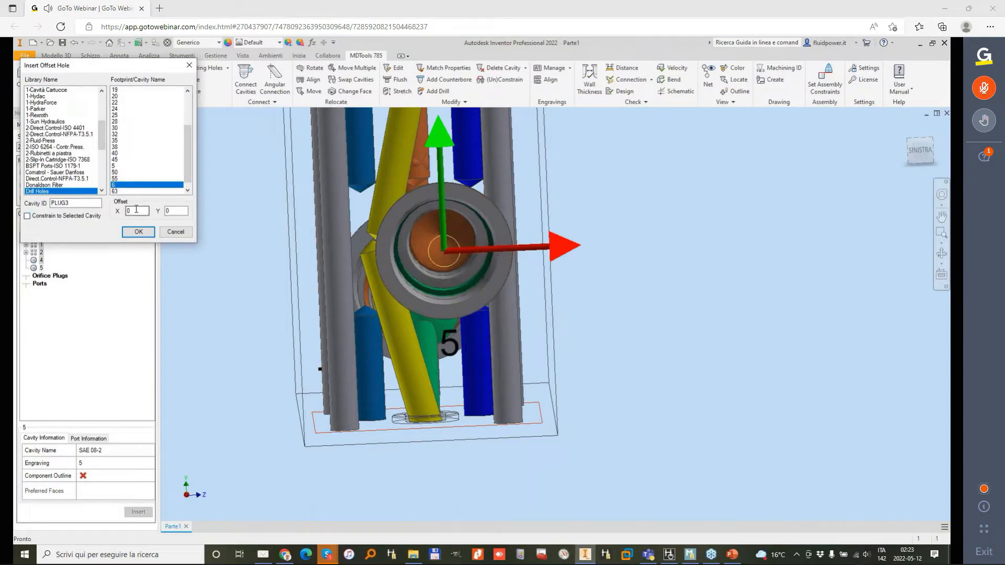
type("3")
key("Tab")
type("2")
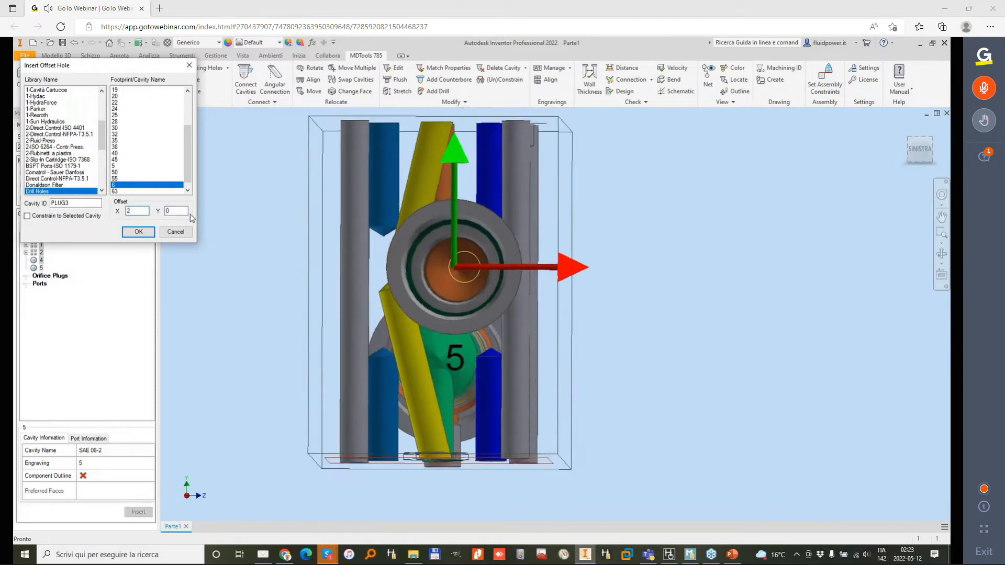
left_click(139, 232)
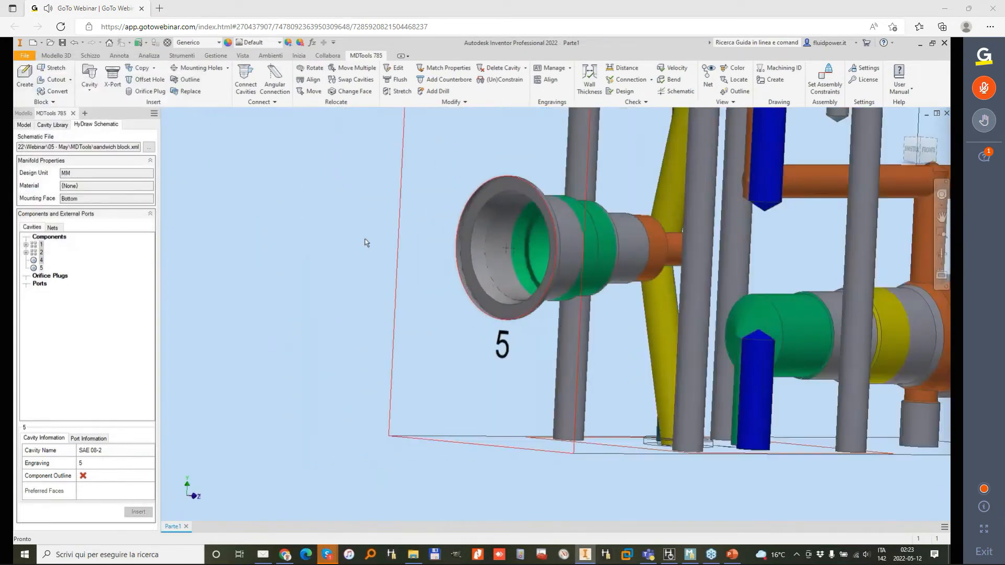
left_click(401, 93)
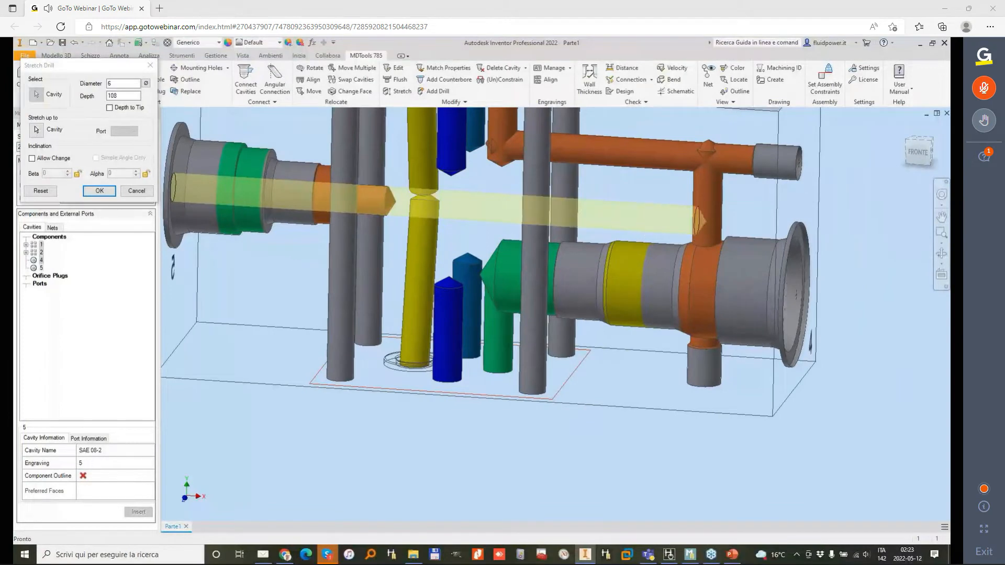
left_click(249, 184)
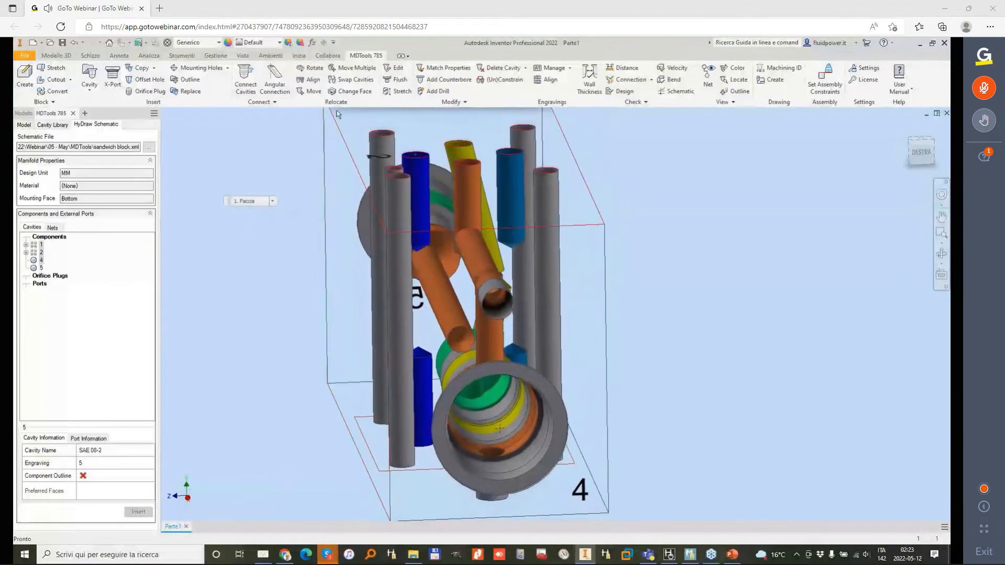
Step: Move the vertical construction drill PLUG1 to X 111, Y 21, and reposition the plugged horizontal orange drill above cavity 4
left_click(310, 92)
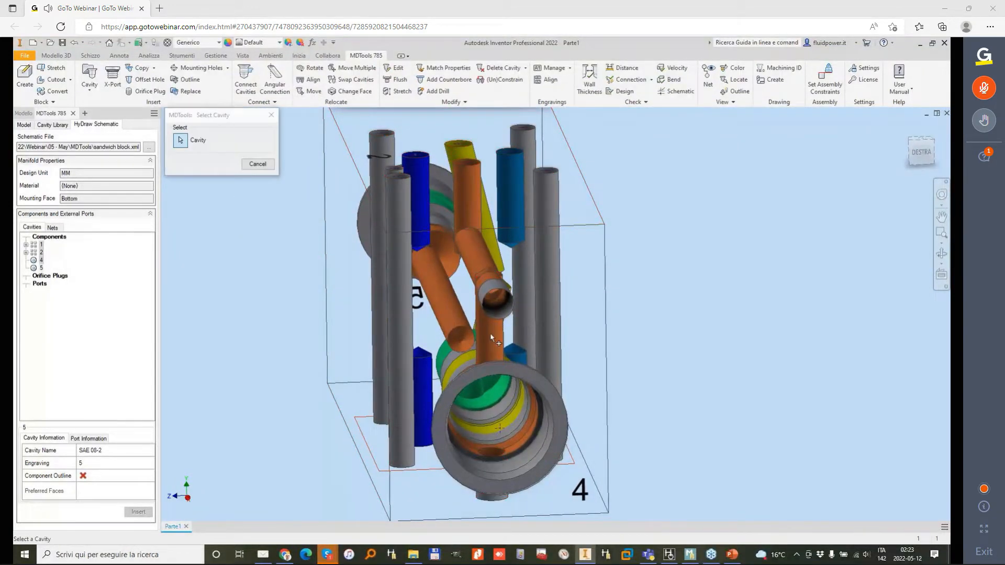
left_click(490, 333)
left_click_drag(561, 442, 548, 440)
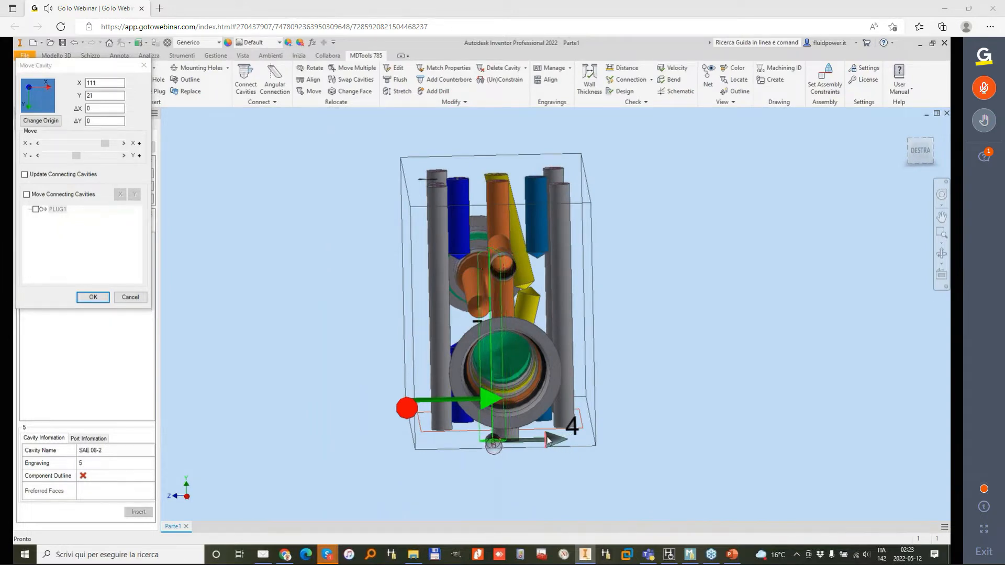
left_click(93, 297)
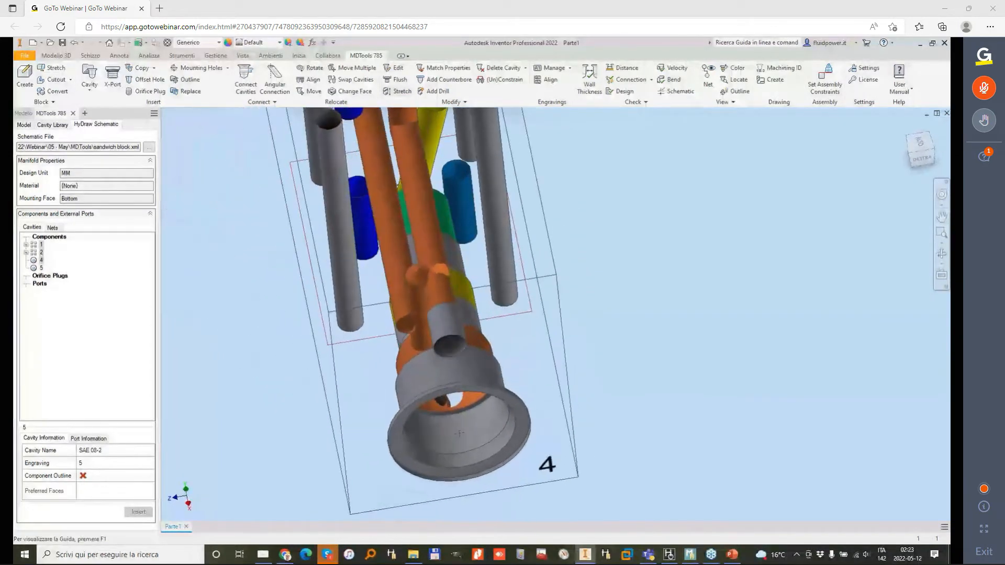
left_click(418, 203)
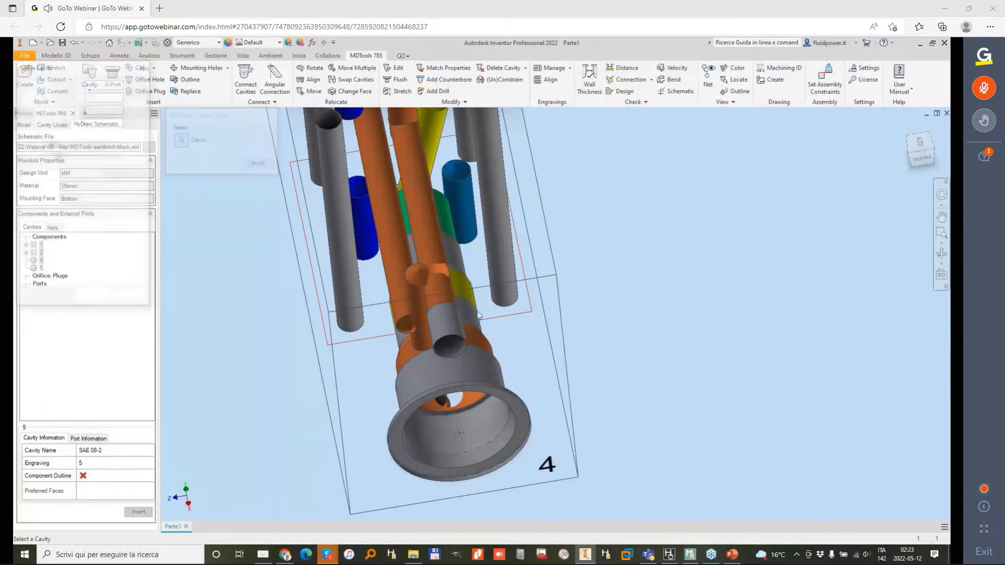
left_click(93, 297)
Step: Stretch the upper blue drill of footprint 2 deeper past the long orange offset drill from cavity 5
middle_click_drag(452, 313, 462, 220, "shift")
left_click(398, 91)
middle_click_drag(415, 328, 451, 220, "shift")
left_click(449, 223)
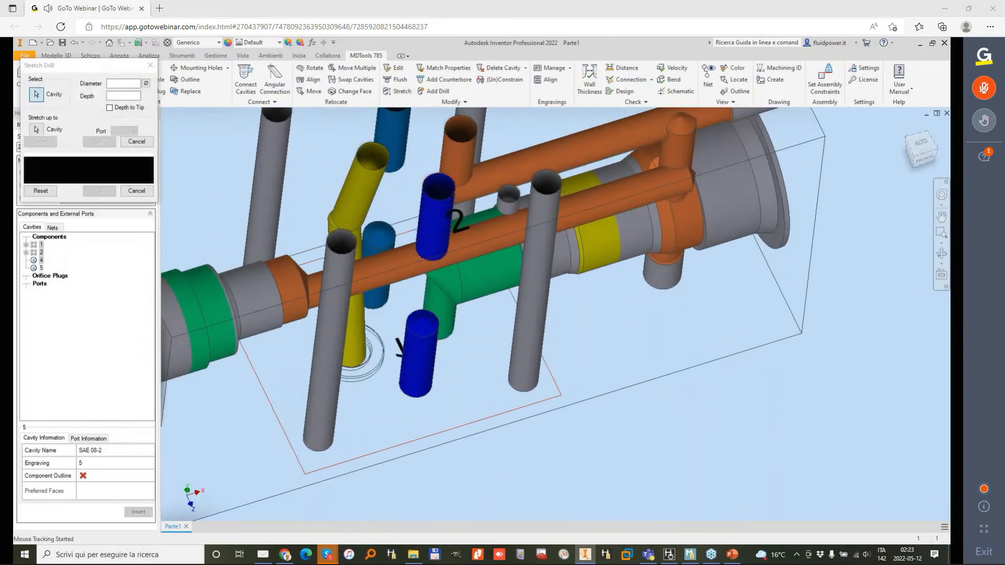
left_click(99, 191)
Step: Run a connection check including the poor connections list, and locate the wrong connection between 2-P and PLUG3 in the block
middle_click_drag(448, 238, 506, 183, "shift")
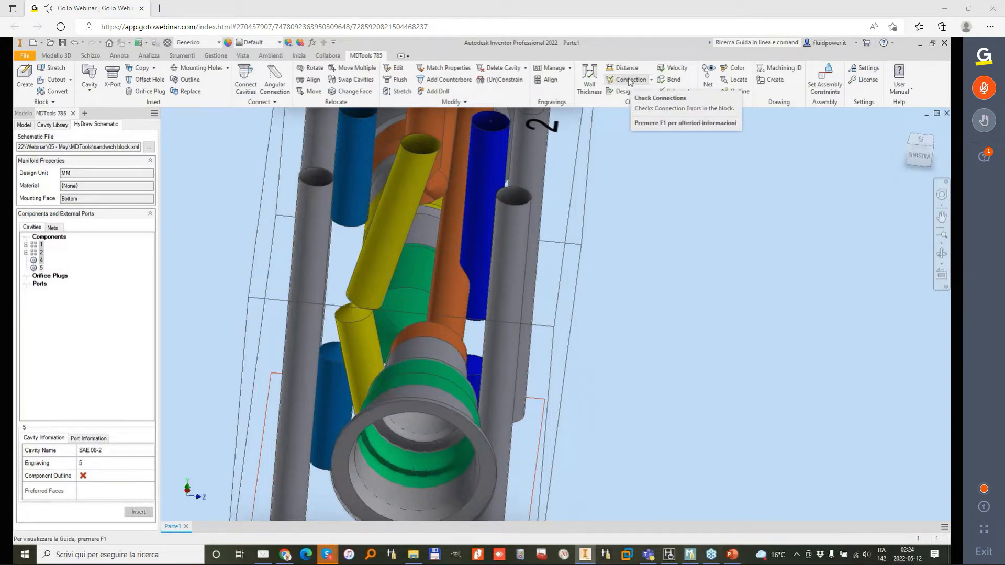
left_click(630, 82)
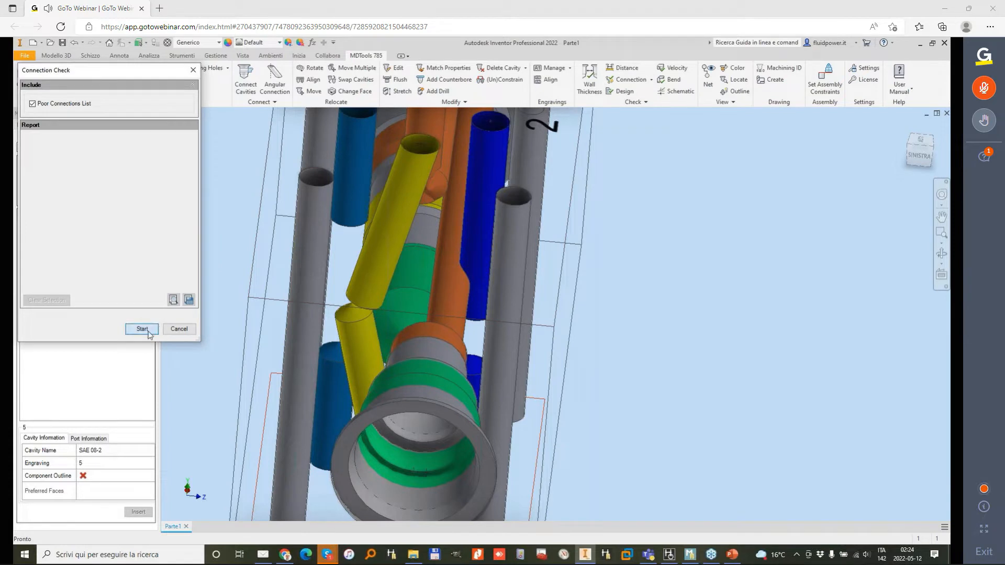
left_click(142, 329)
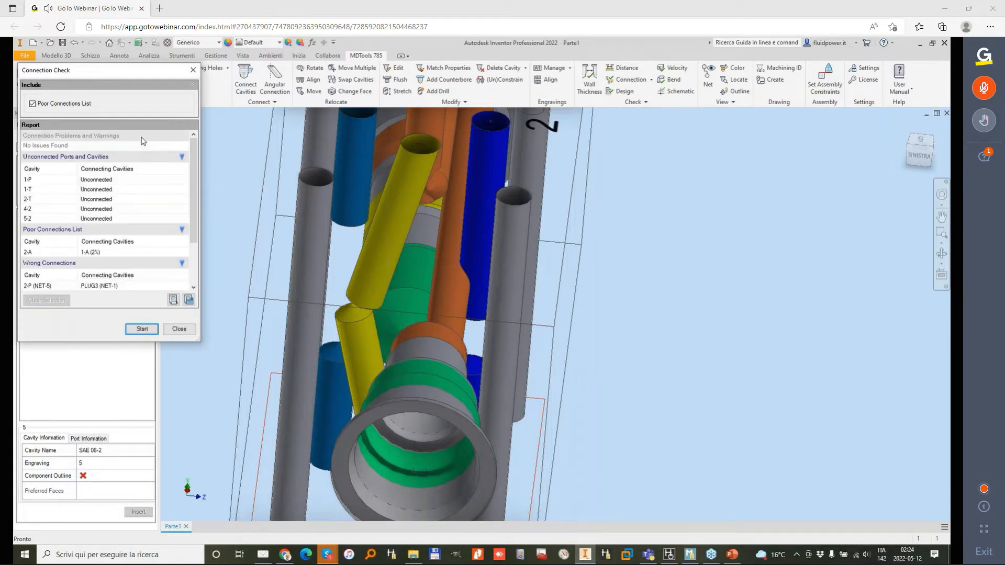
scroll(117, 214, "down", 2)
left_click(48, 226)
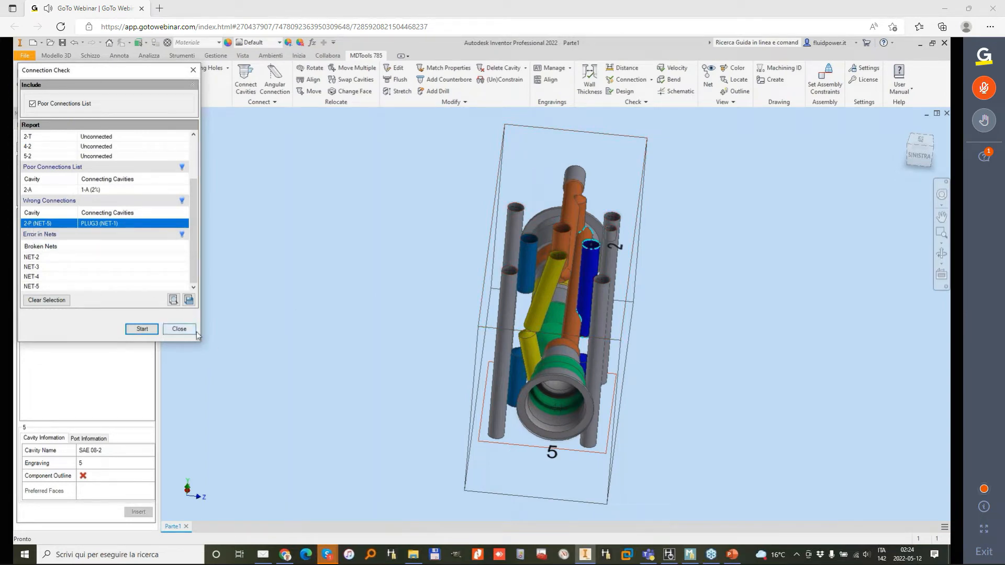
Step: Close the connection check, then rename NET-5 as P in the model's net list and set its color to red
left_click(179, 329)
middle_click_drag(378, 301, 492, 203, "shift")
scroll(492, 225, "up", 3)
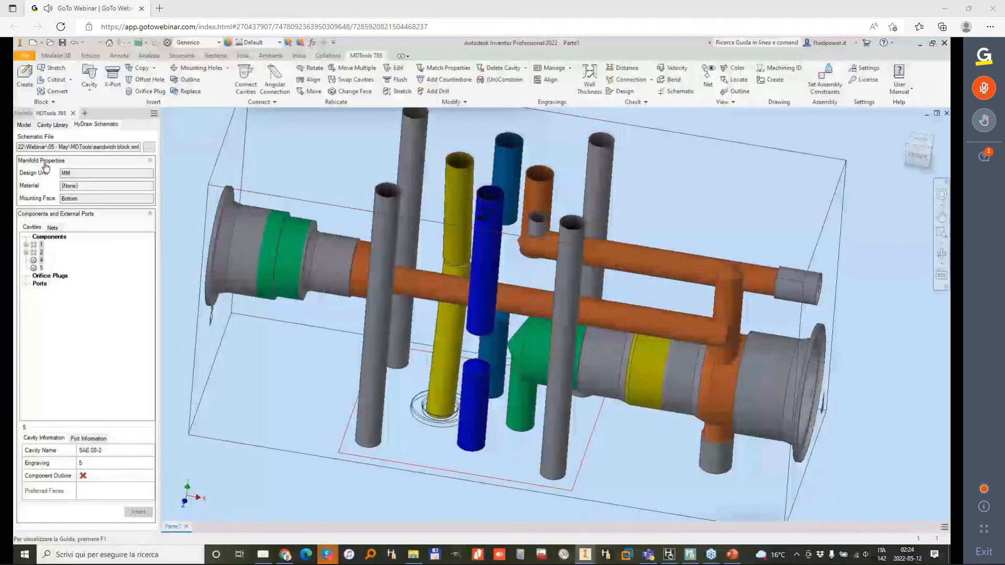
left_click(24, 125)
left_click(50, 152)
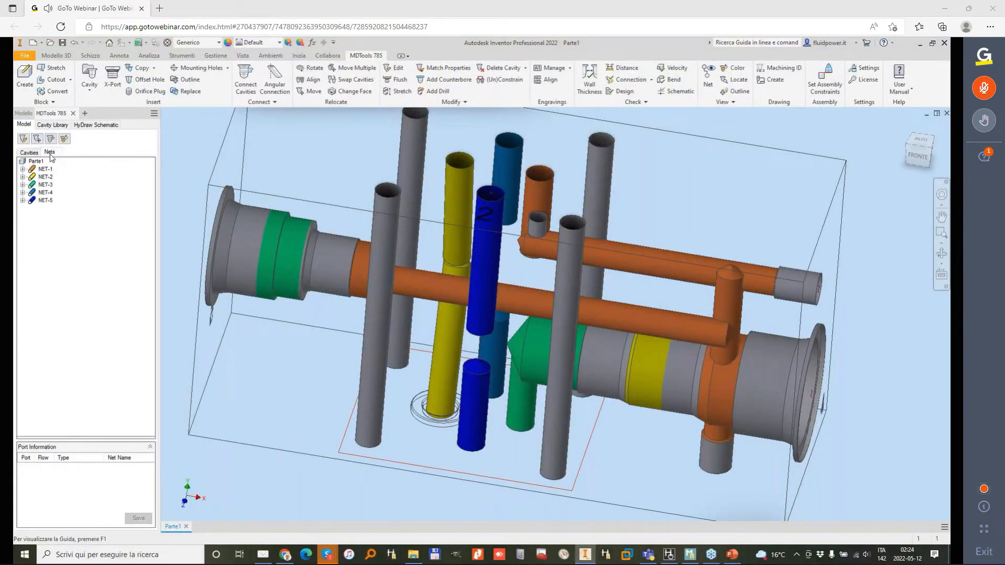
double_click(46, 201)
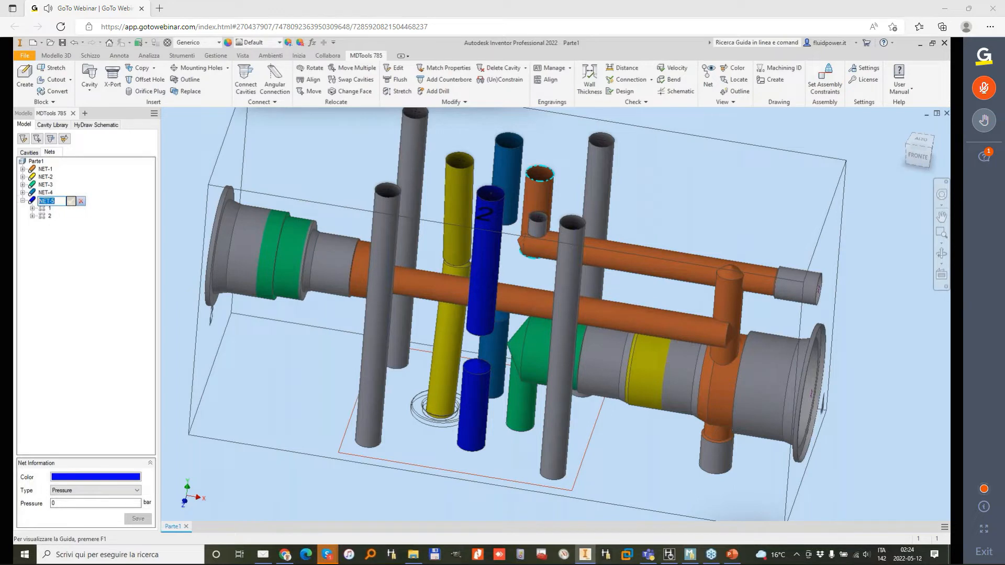
left_click(72, 202)
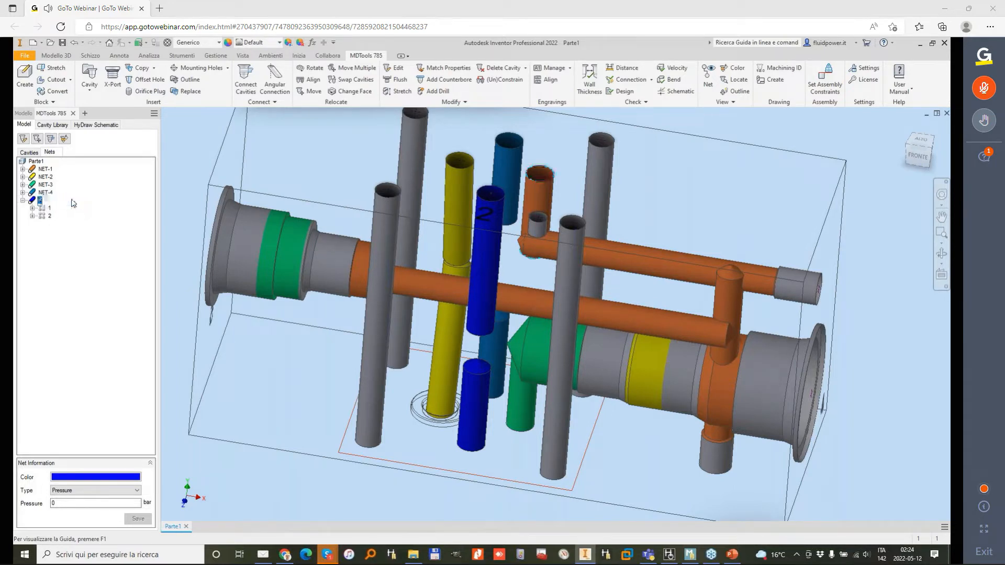
right_click(36, 201)
left_click(93, 242)
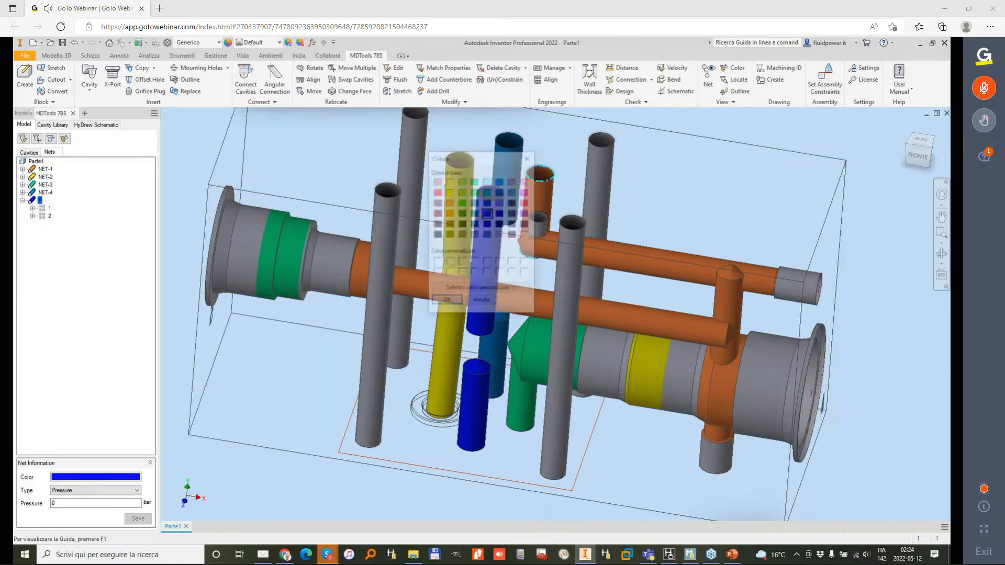
left_click(453, 305)
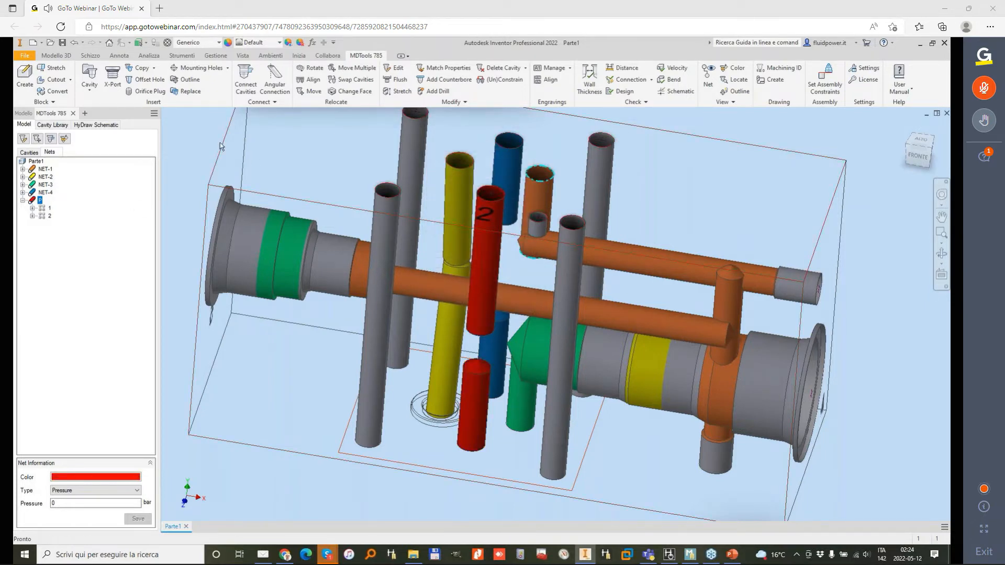
Step: Rename NET-4 as T and change its net color to light cyan
left_click(46, 193)
left_click(47, 193)
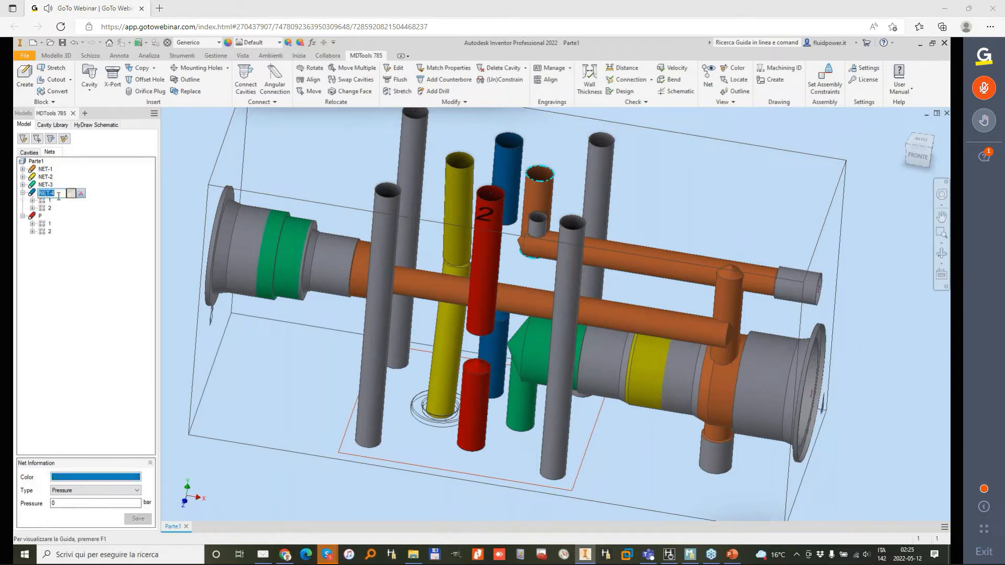
type("T")
left_click(70, 193)
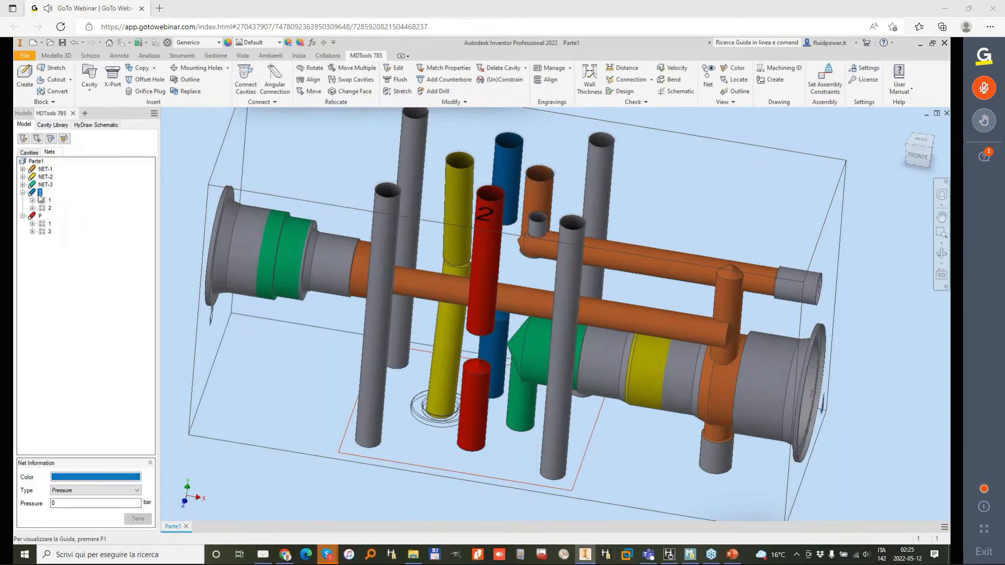
right_click(40, 194)
left_click(69, 235)
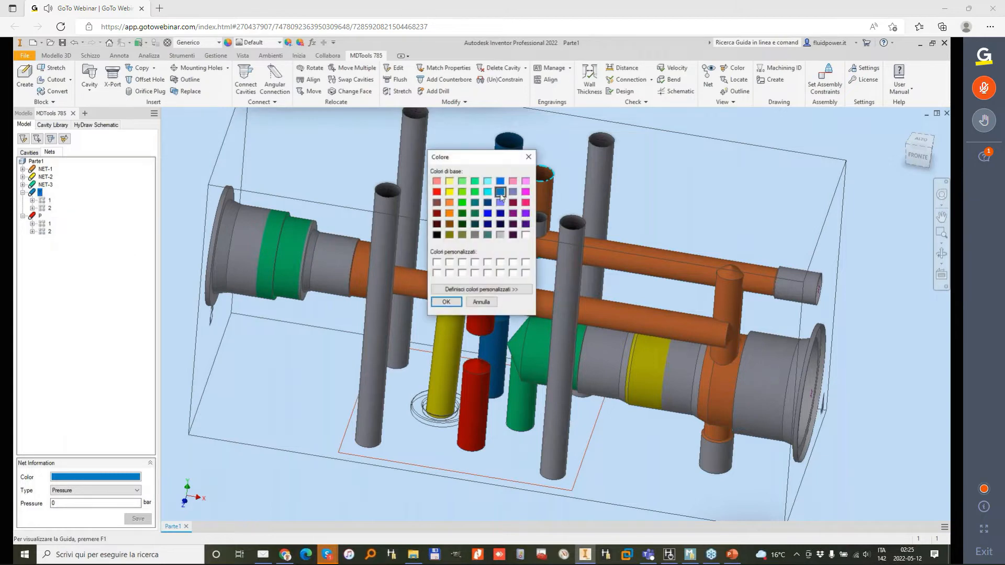
left_click(452, 303)
Step: Use Match Properties to copy Angle Beta from the source drill to the upper red drill of footprint 2
middle_click_drag(297, 185, 492, 261, "shift")
middle_click_drag(565, 202, 560, 199, "shift")
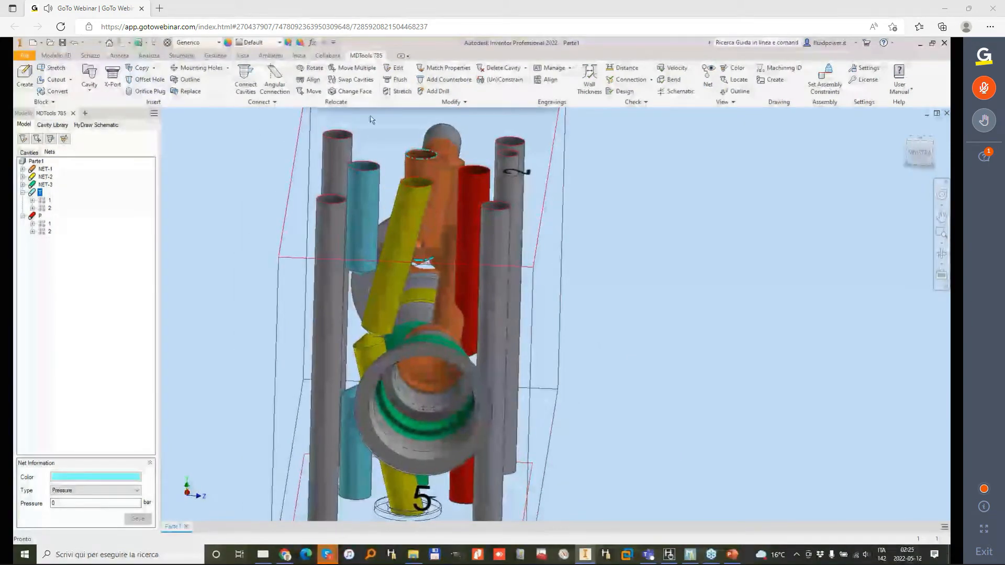
left_click(457, 68)
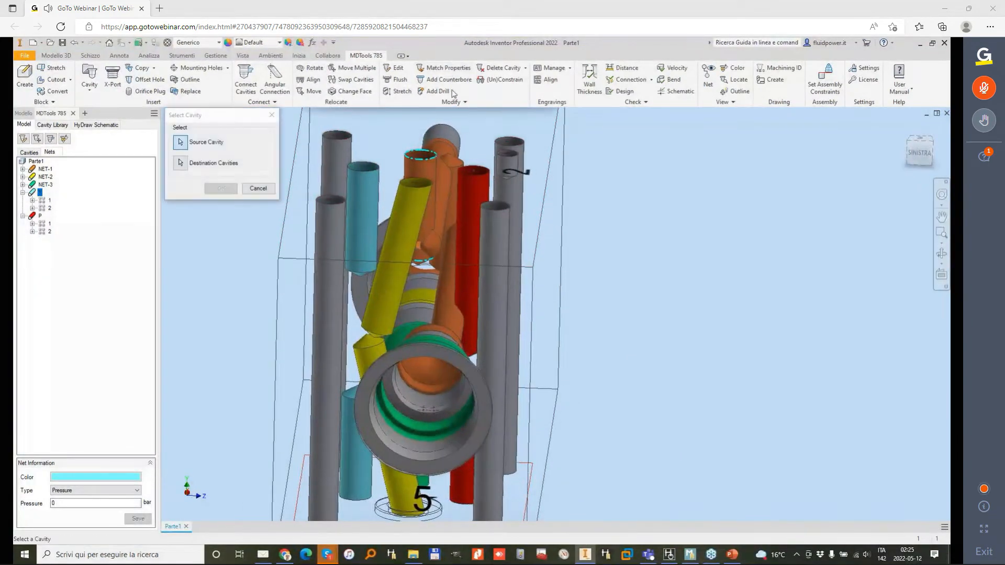
left_click(481, 178)
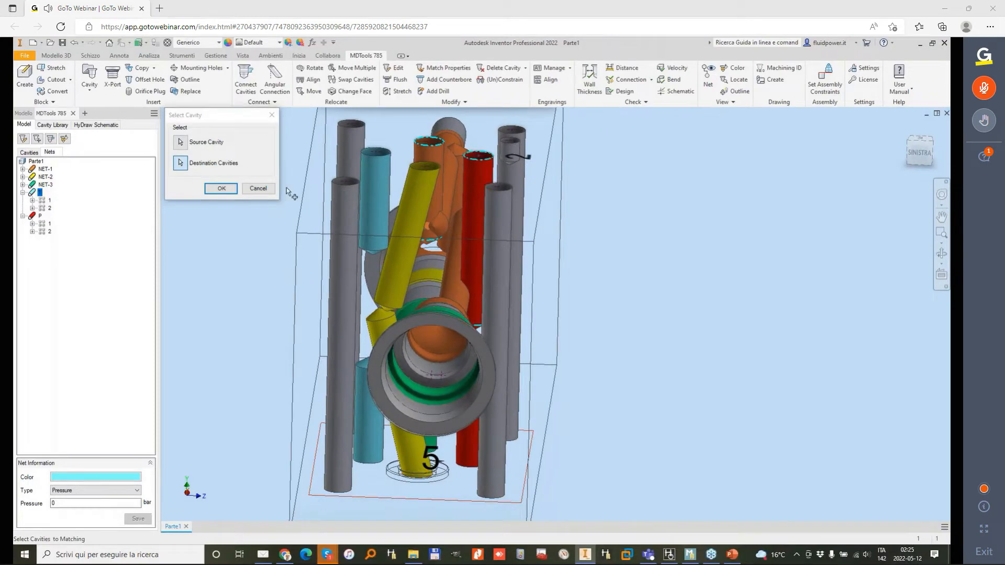
left_click(220, 188)
left_click(274, 142)
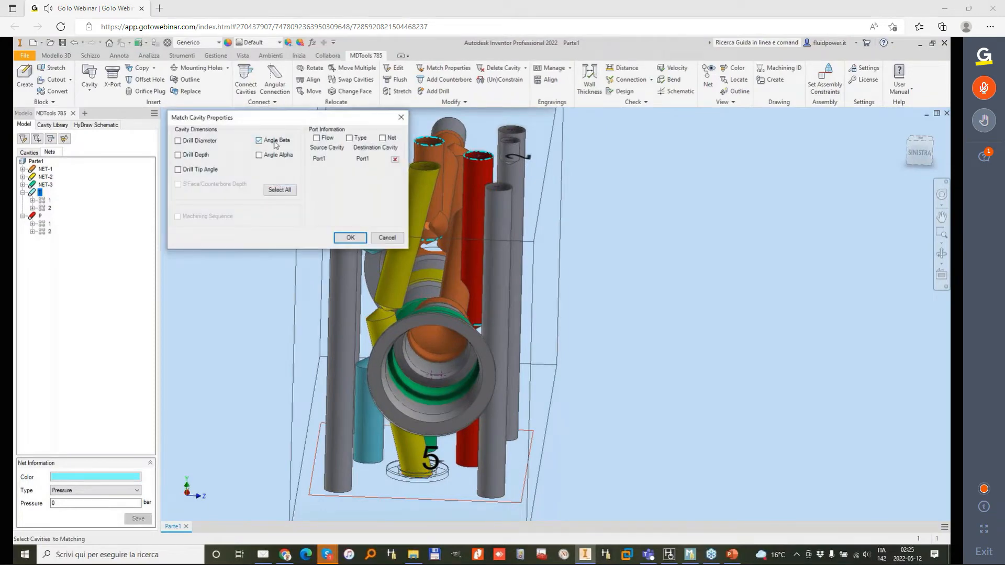
left_click(345, 238)
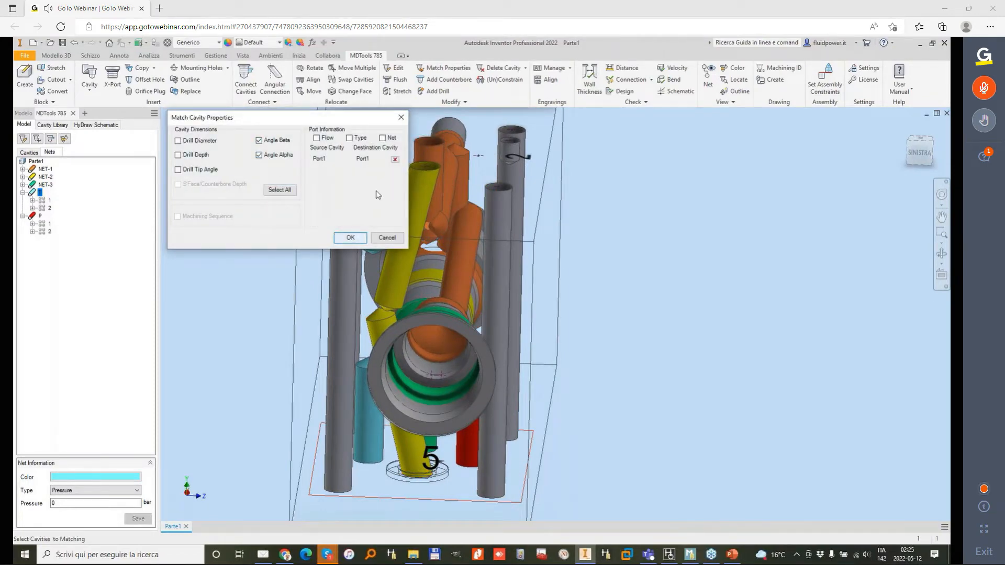
Step: Try to match all dimensions, angles and port information of footprint 1's lower red drill to the inclined upper red drill
left_click(456, 72)
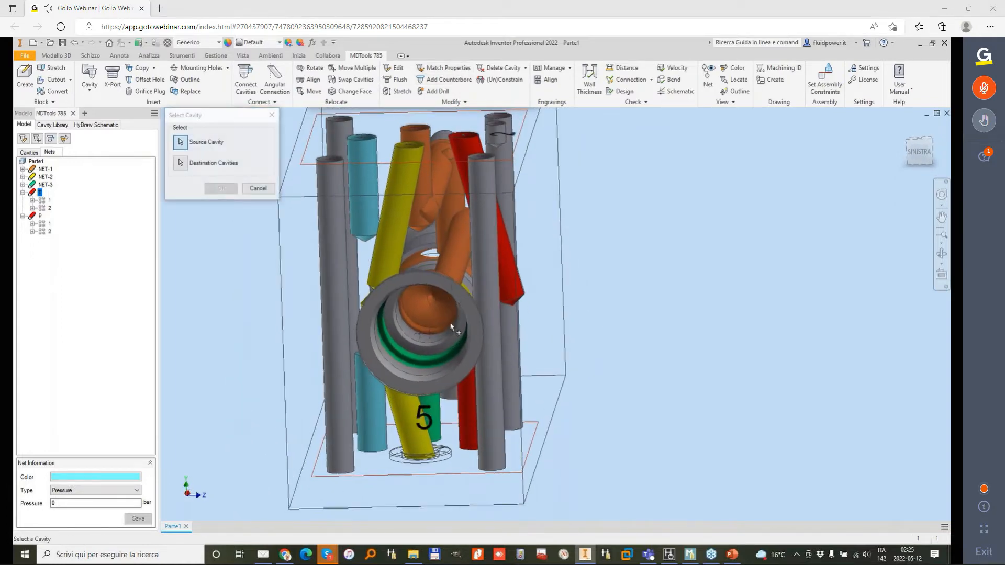
left_click(474, 395)
left_click(221, 188)
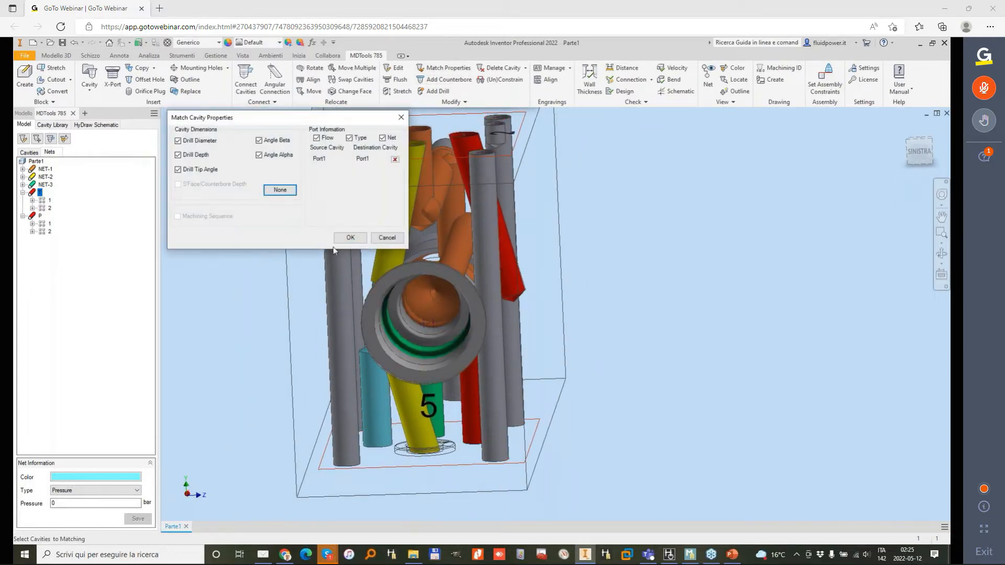
left_click(350, 238)
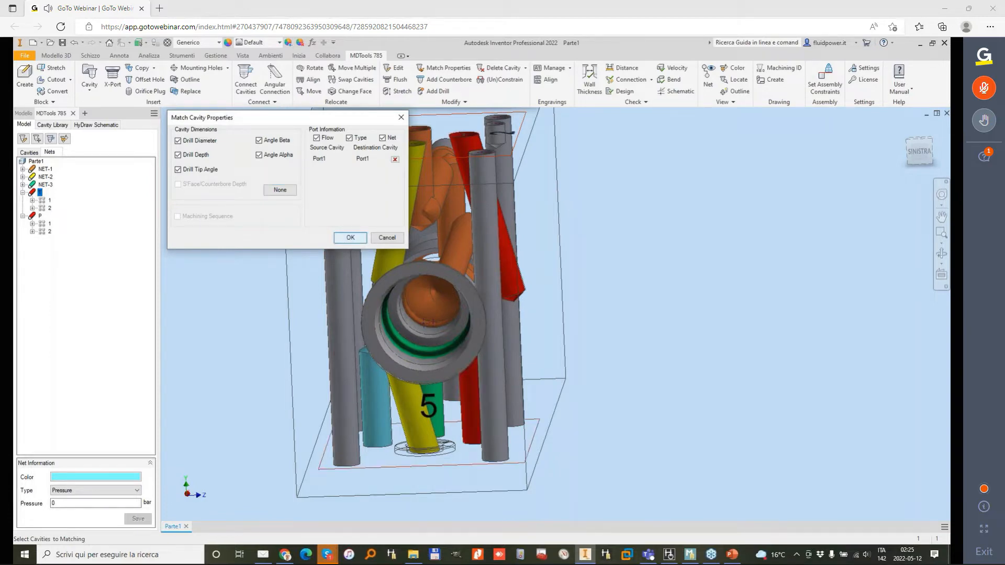
middle_click_drag(350, 237, 450, 168, "shift")
Step: Try to change the Alpha inclination angle of footprint 1's lower red drill with Stretch Drill
left_click(400, 91)
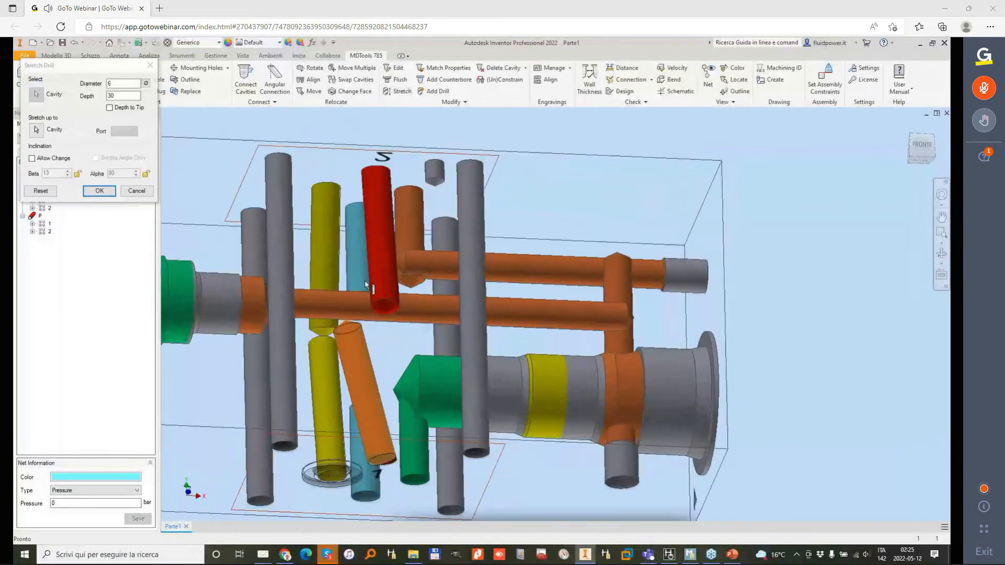
left_click(32, 158)
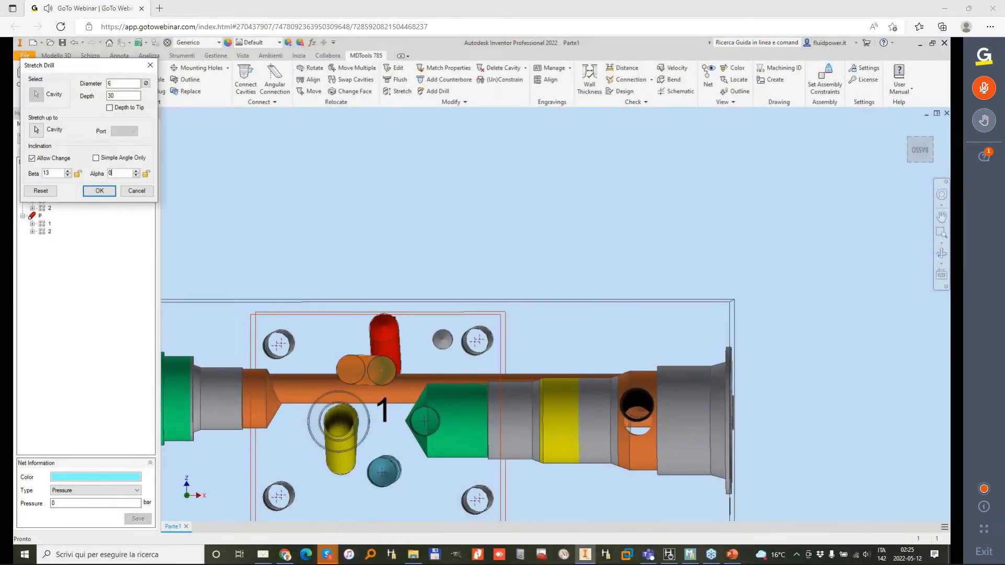
key("Tab")
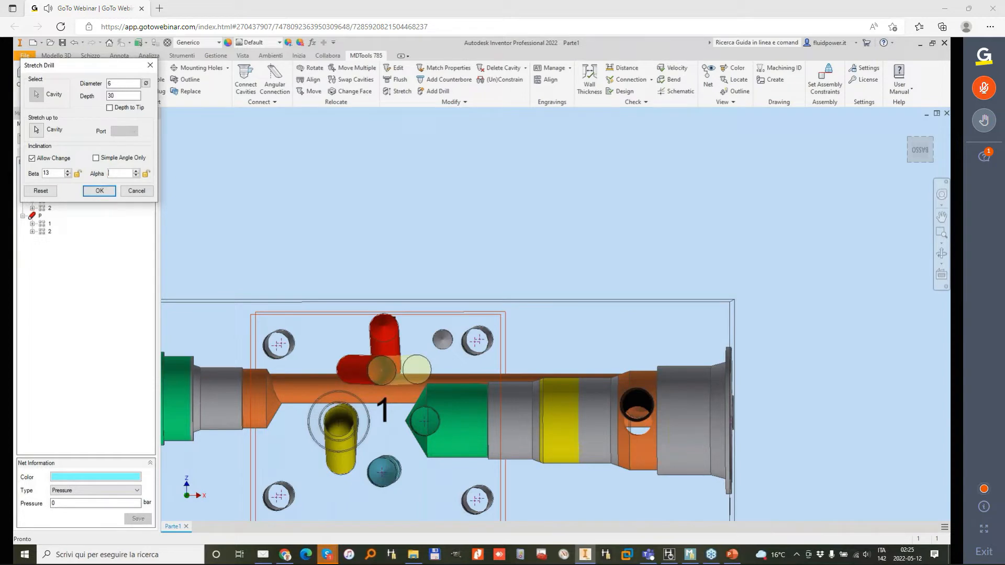
key("Return")
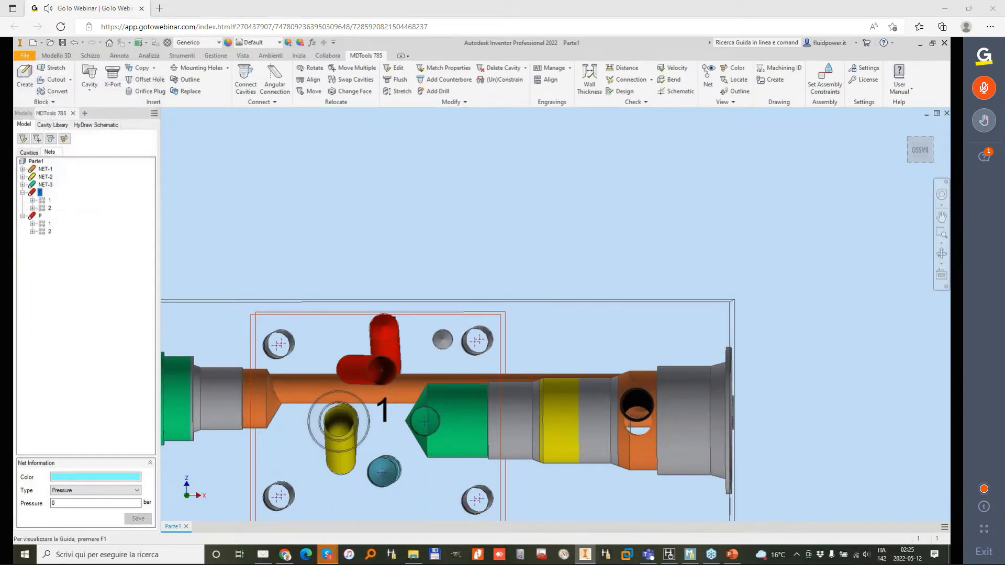
middle_click_drag(419, 147, 539, 277, "shift")
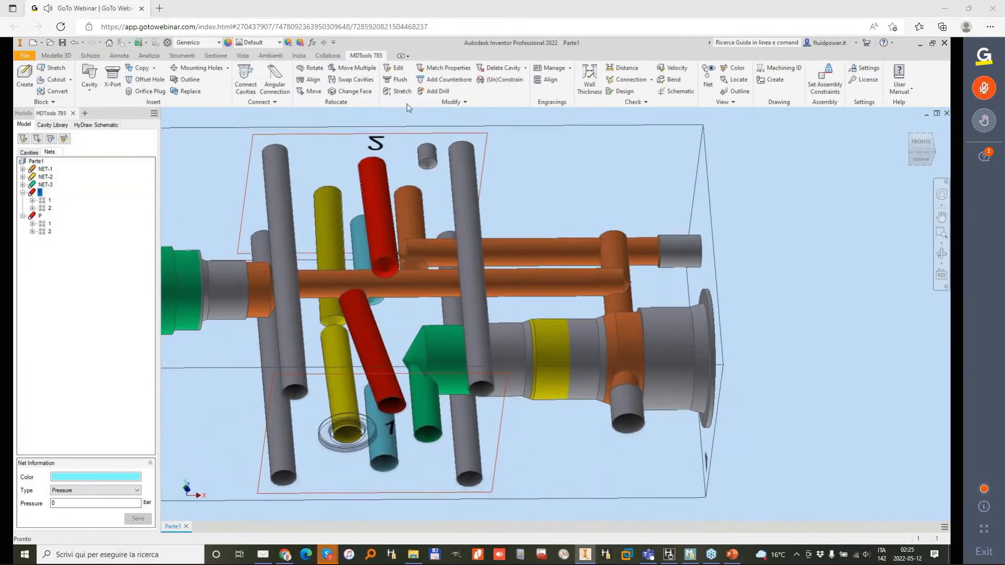
left_click(401, 92)
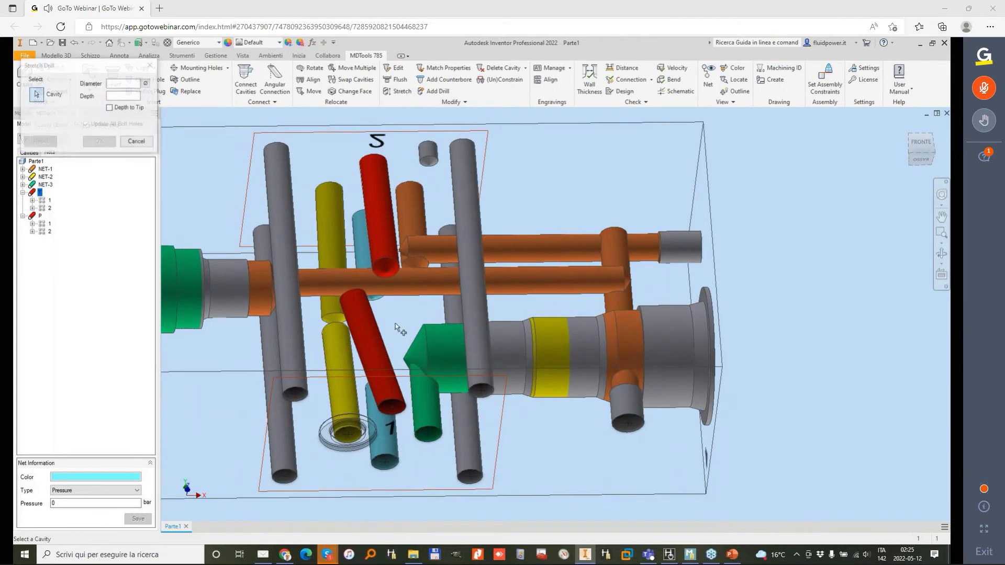
left_click(138, 142)
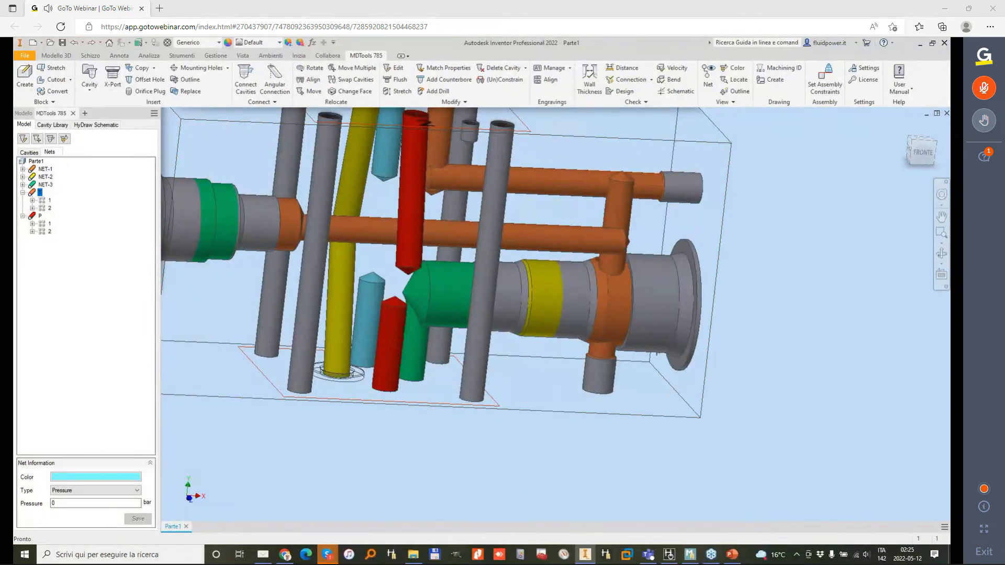
Step: Allow inclination changes on footprint 1's lower red drill and set Beta to 14 and Alpha to 90
middle_click_drag(412, 444, 591, 318, "shift")
left_click(592, 319)
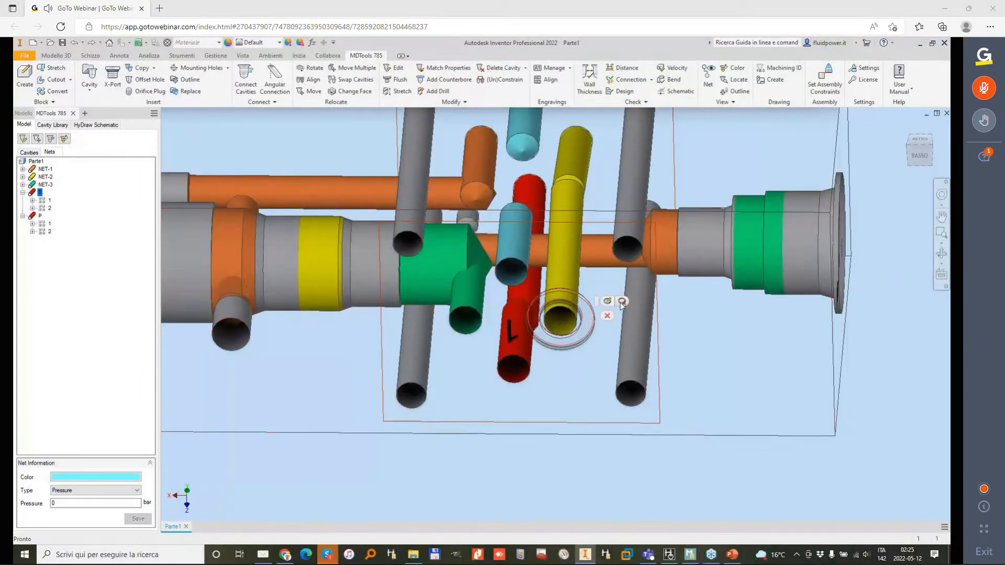
key("Escape")
scroll(593, 320, "down", 3)
middle_click_drag(544, 392, 433, 100, "shift")
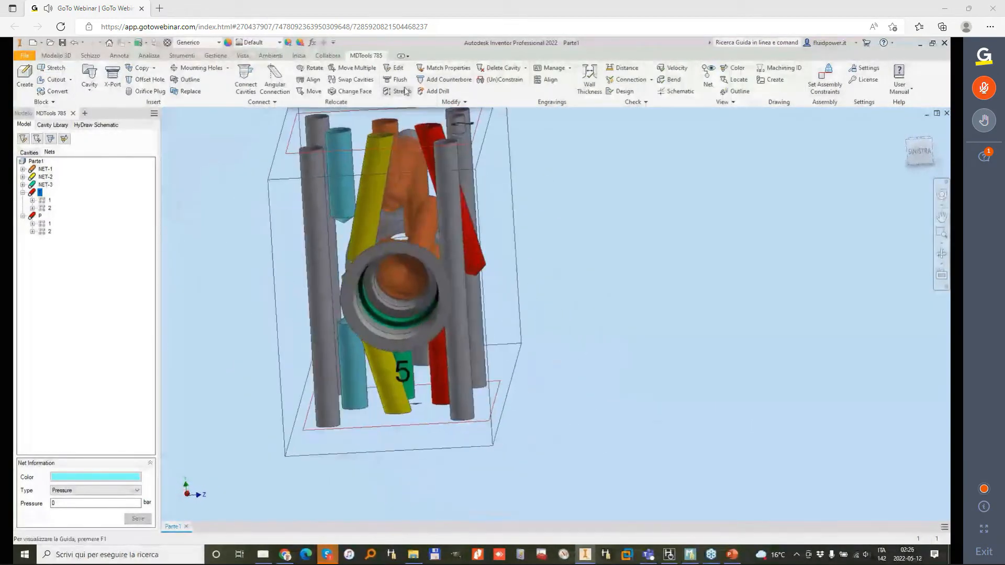
left_click(398, 91)
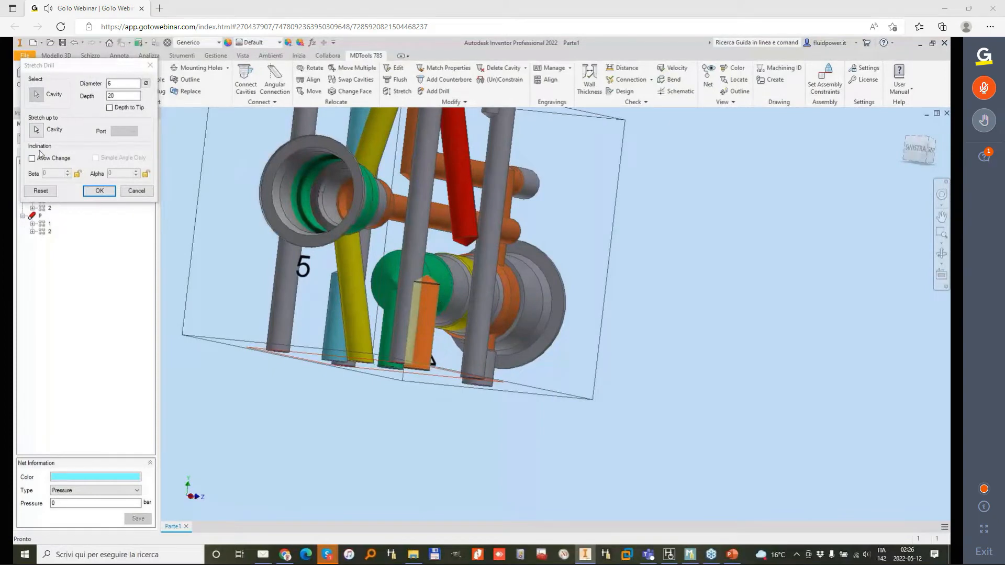
left_click(32, 158)
left_click(124, 174)
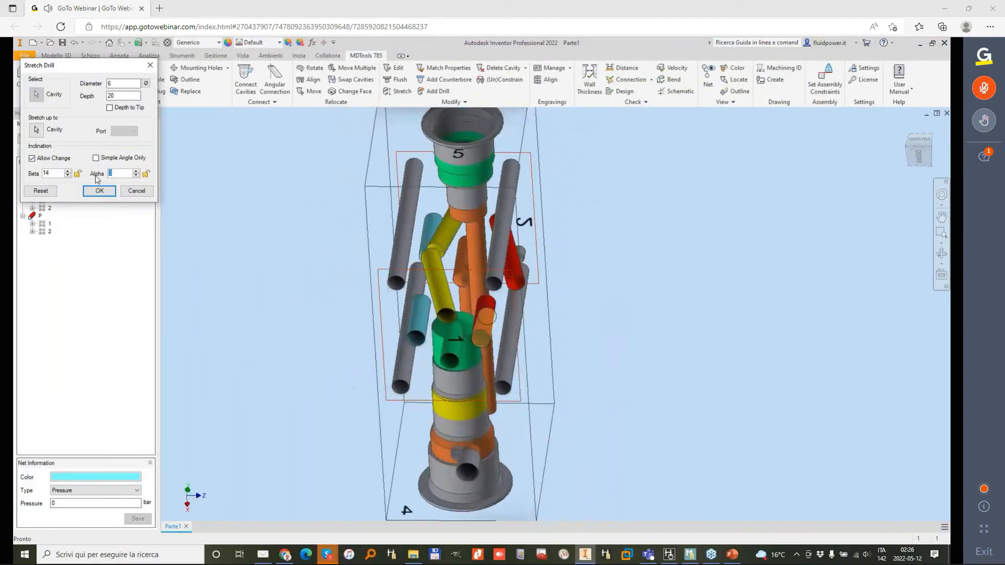
type("9")
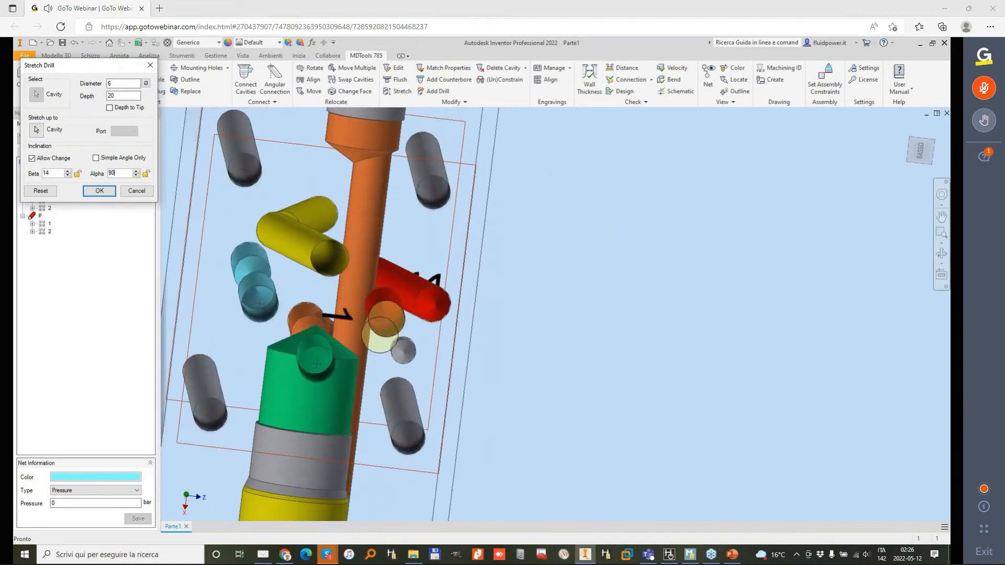
key("Tab")
left_click(110, 191)
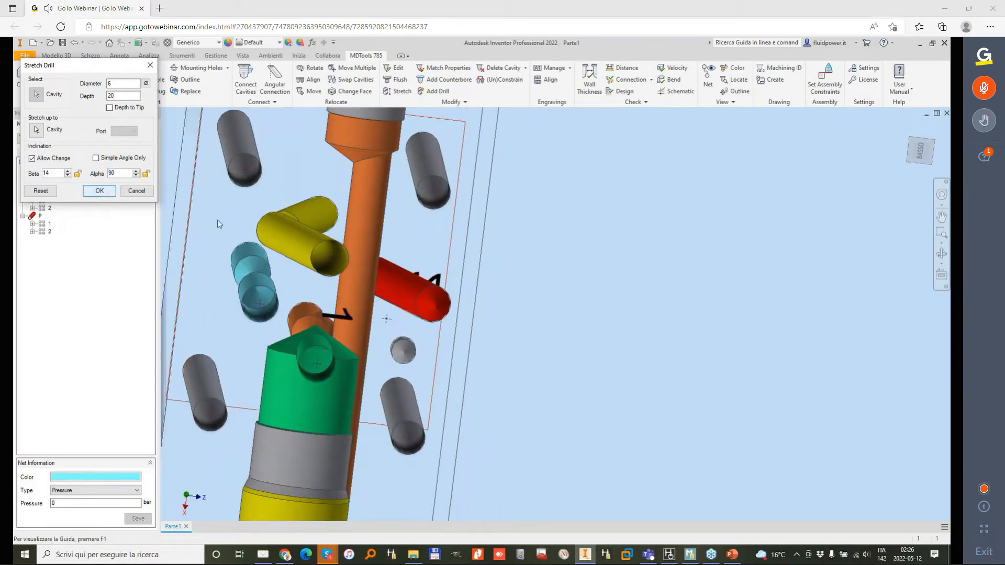
Step: Stretch the lower red drill to a depth of 35 to meet the upper one, and the upper yellow drill to 34
middle_click_drag(440, 274, 468, 346, "shift")
left_click(402, 92)
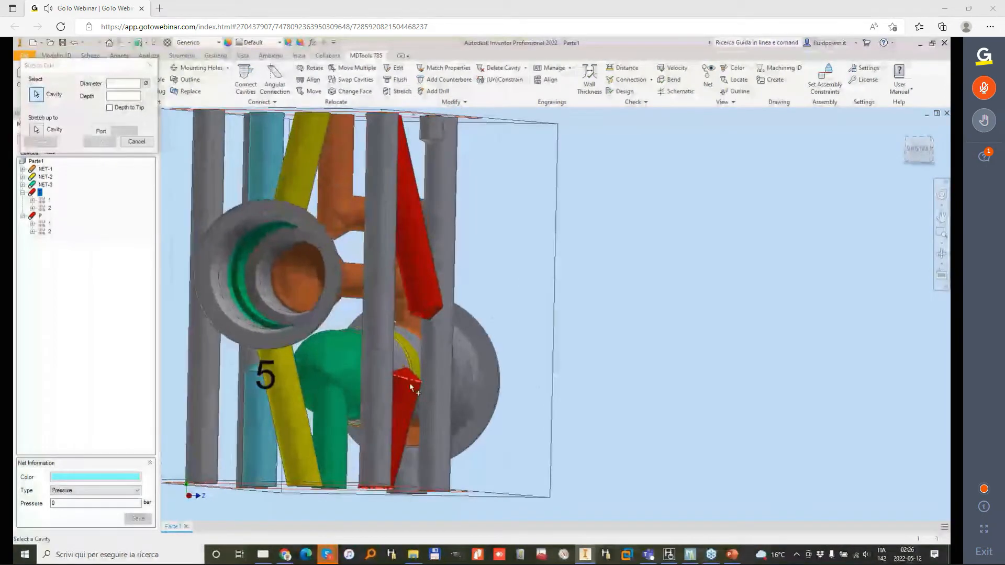
left_click(440, 296)
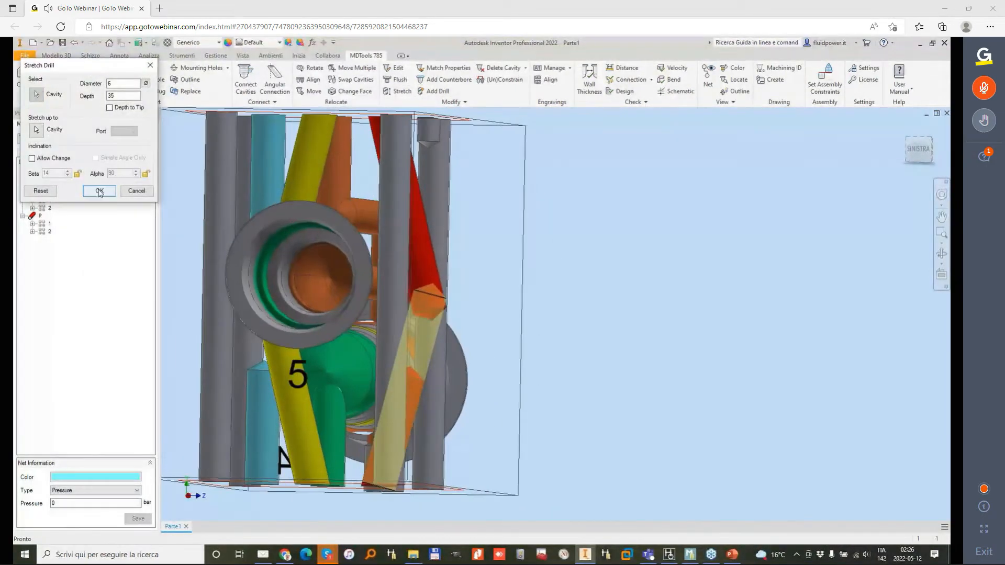
key("Escape")
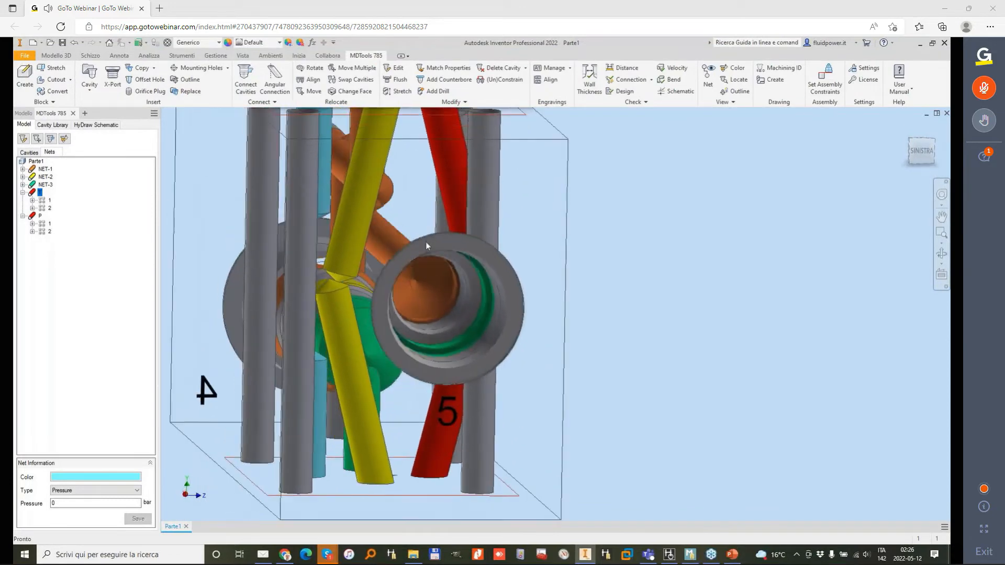
left_click(401, 93)
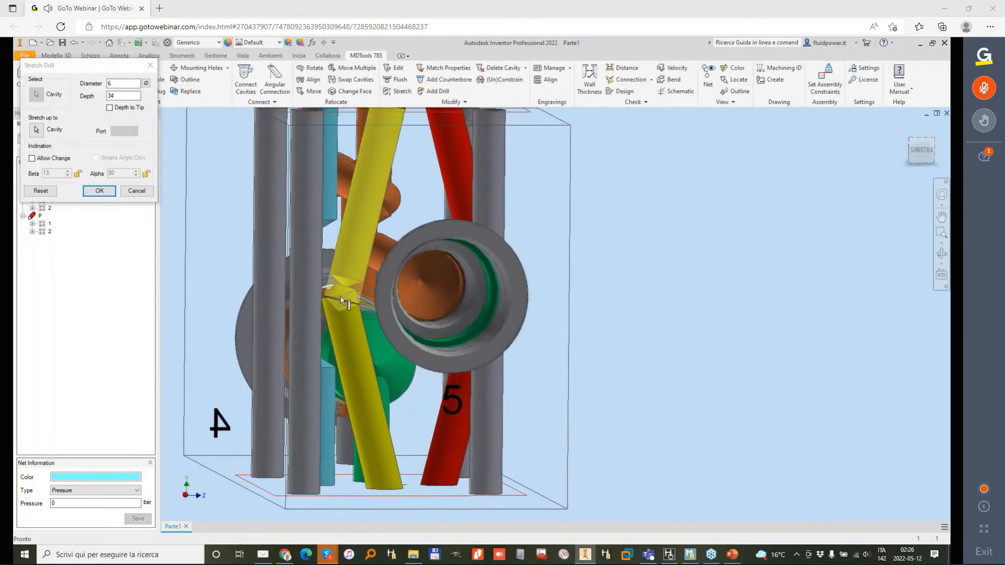
left_click(99, 192)
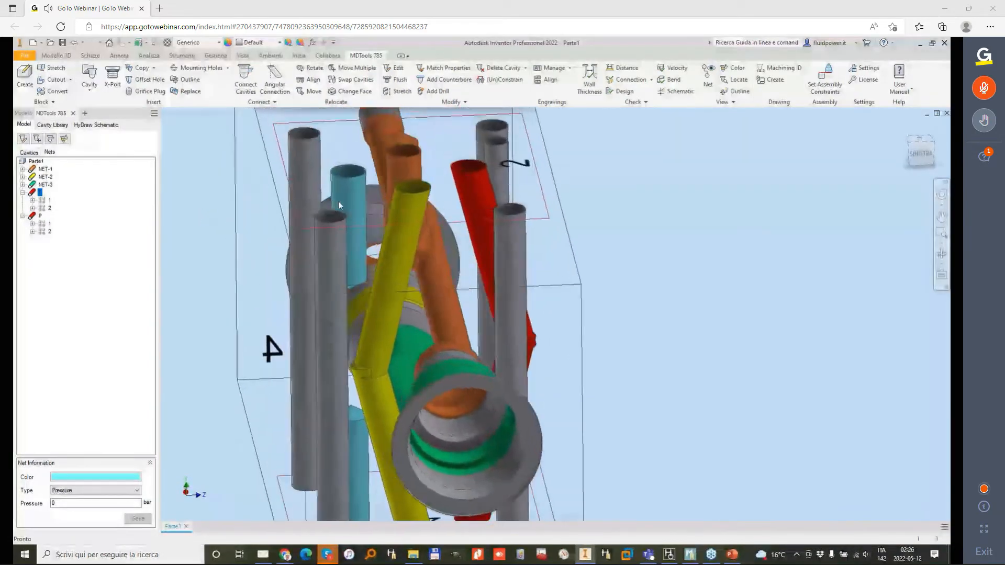
Step: Stretch the upper cyan T drill to a depth of 36 and the lower one to 32 so that they meet
left_click(404, 90)
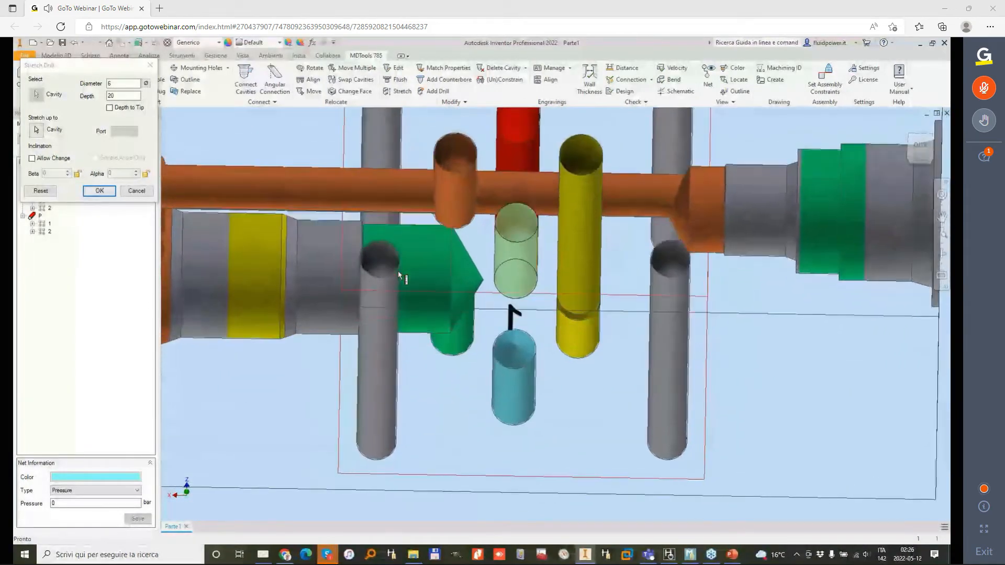
left_click_drag(477, 193, 485, 236)
left_click(95, 188)
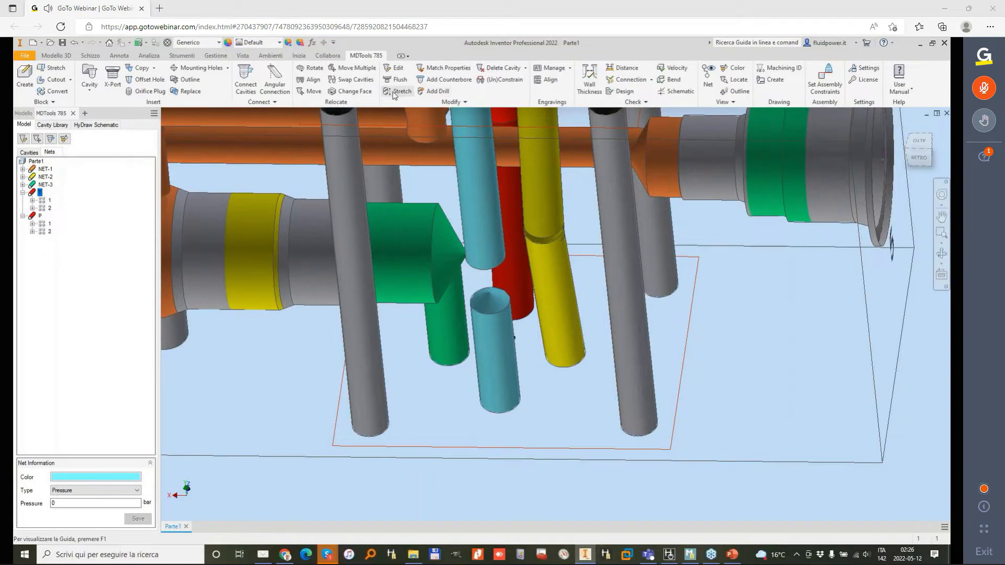
left_click(494, 329)
left_click(474, 203)
left_click(99, 190)
Step: Measure the distance between the surfaces of the cyan T drill and the neighbouring yellow drill
middle_click_drag(413, 183, 523, 213, "shift")
scroll(404, 228, "down", 2)
scroll(496, 305, "up", 2)
middle_click_drag(495, 304, 475, 308, "shift")
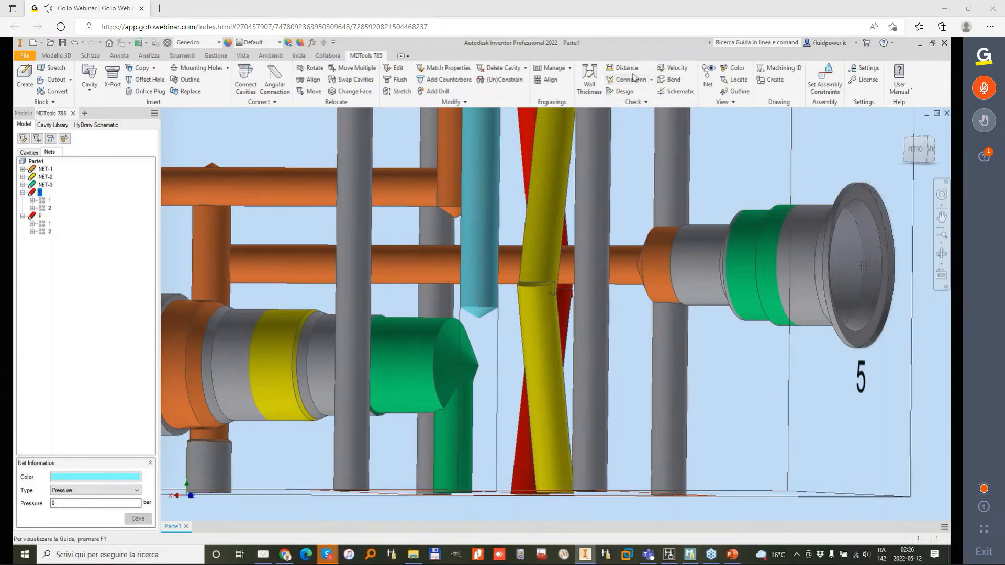
left_click(733, 68)
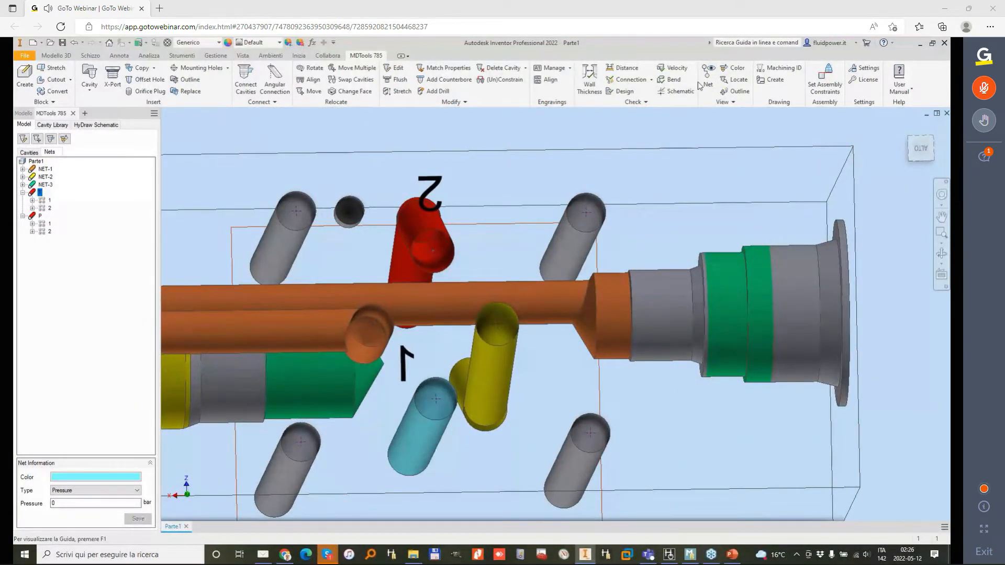
left_click(624, 73)
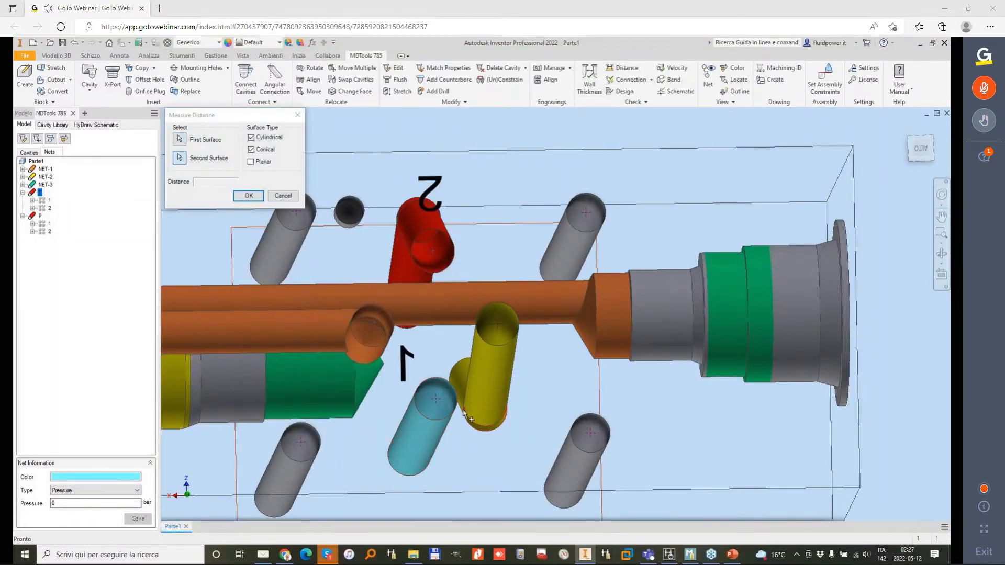
left_click(479, 416)
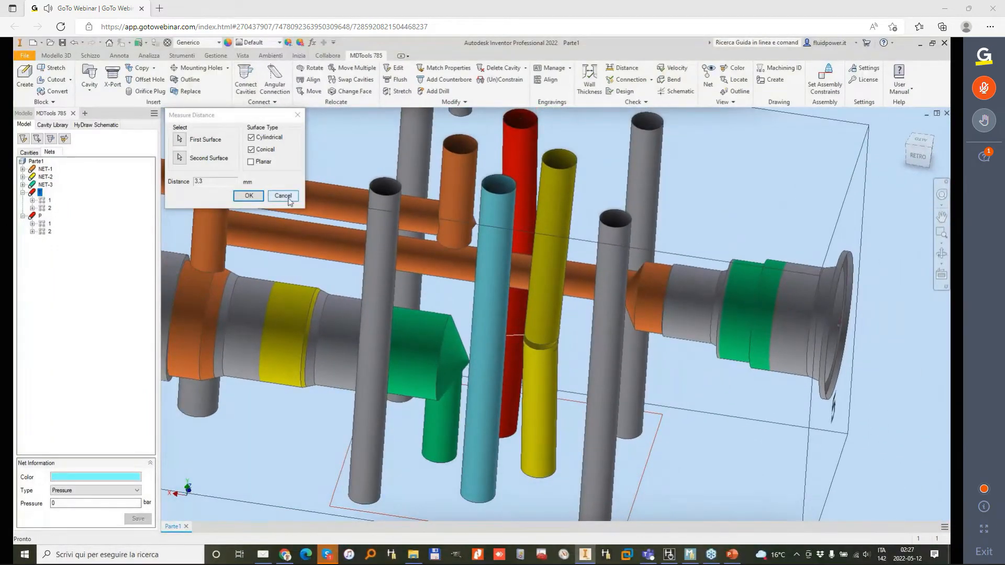
left_click(283, 196)
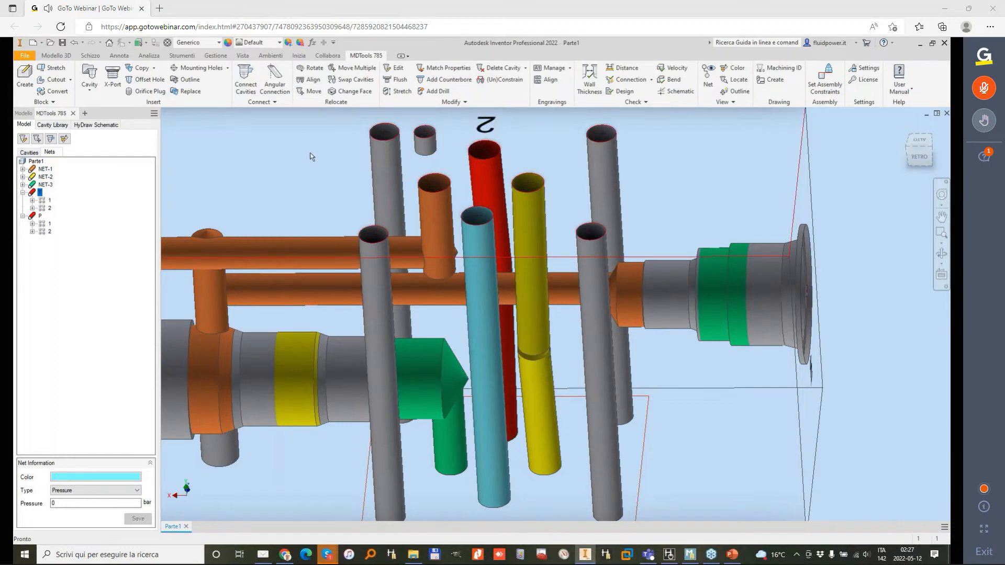
scroll(311, 156, "down", 3)
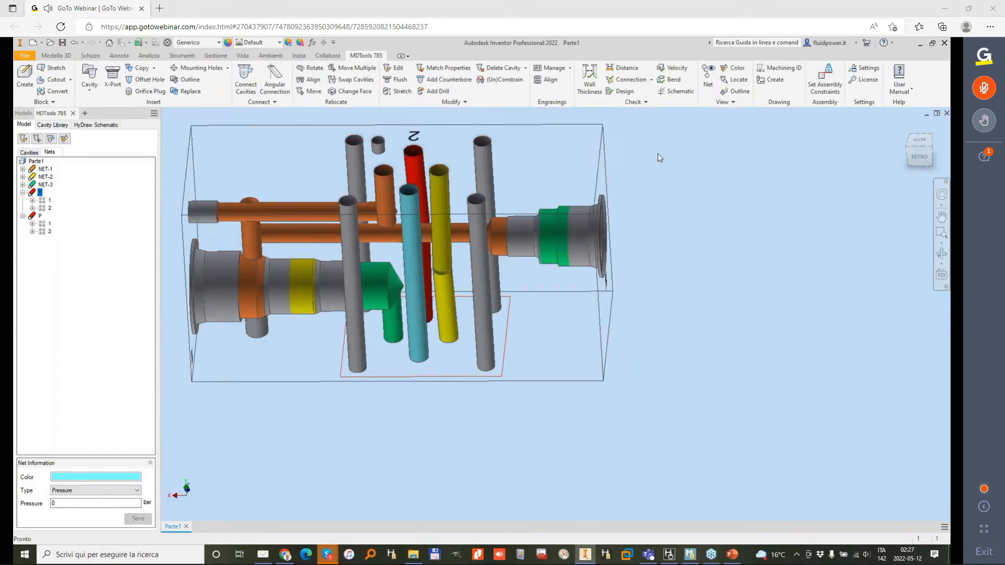
scroll(438, 200, "up", 3)
middle_click_drag(439, 200, 416, 225, "shift")
scroll(485, 221, "down", 1)
middle_click_drag(485, 221, 430, 277, "shift")
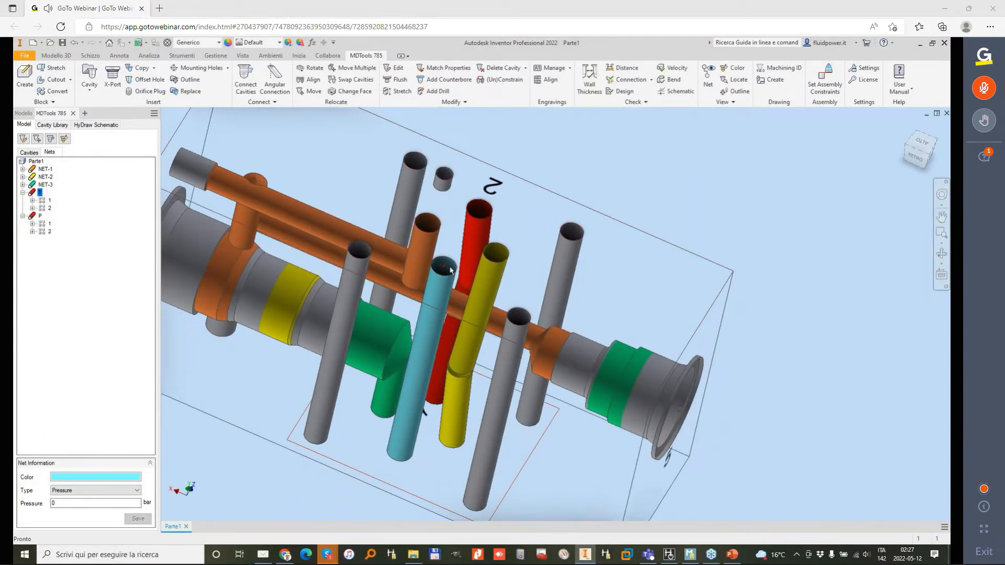
left_click(450, 270)
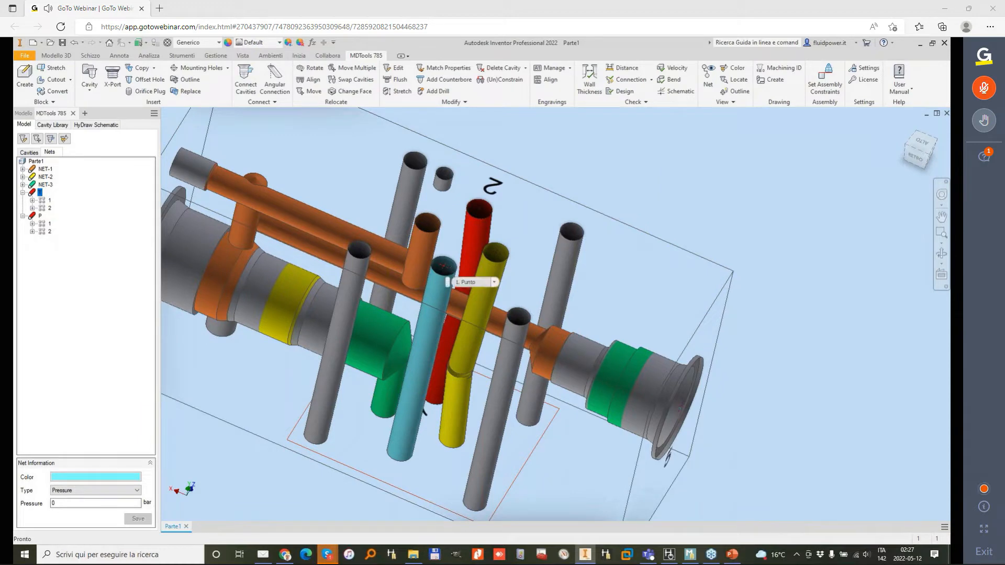
middle_click_drag(560, 156, 528, 166, "shift")
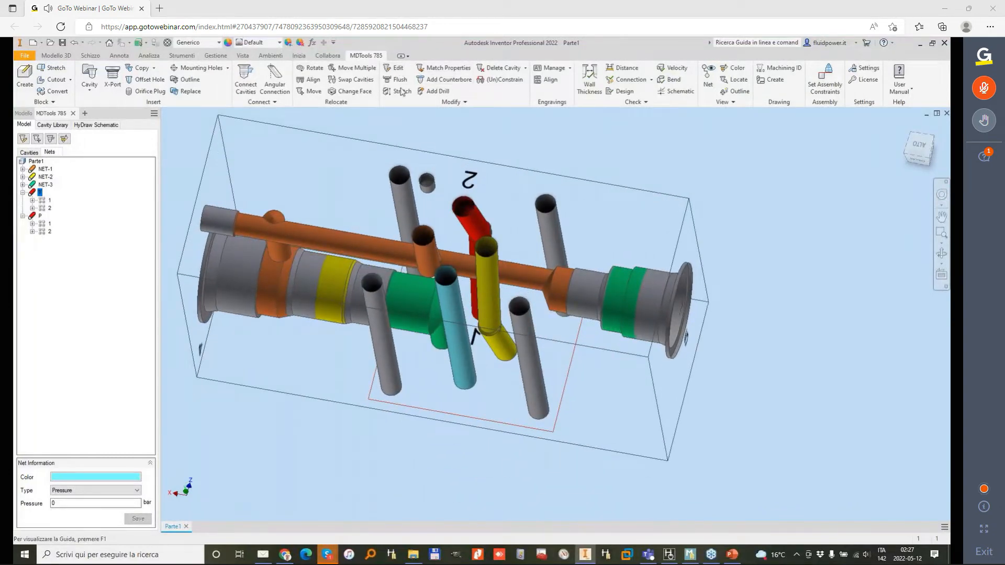
Step: Set the machining sequence depth of footprint 2's cyan T drill to THROUGH in its full cavity parameters
left_click(397, 68)
left_click(438, 277)
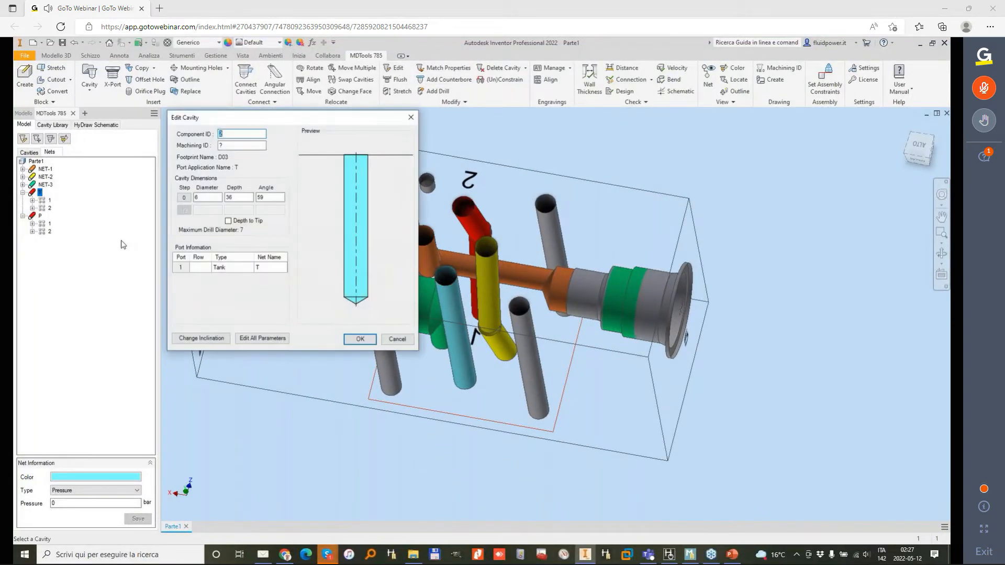
left_click(264, 338)
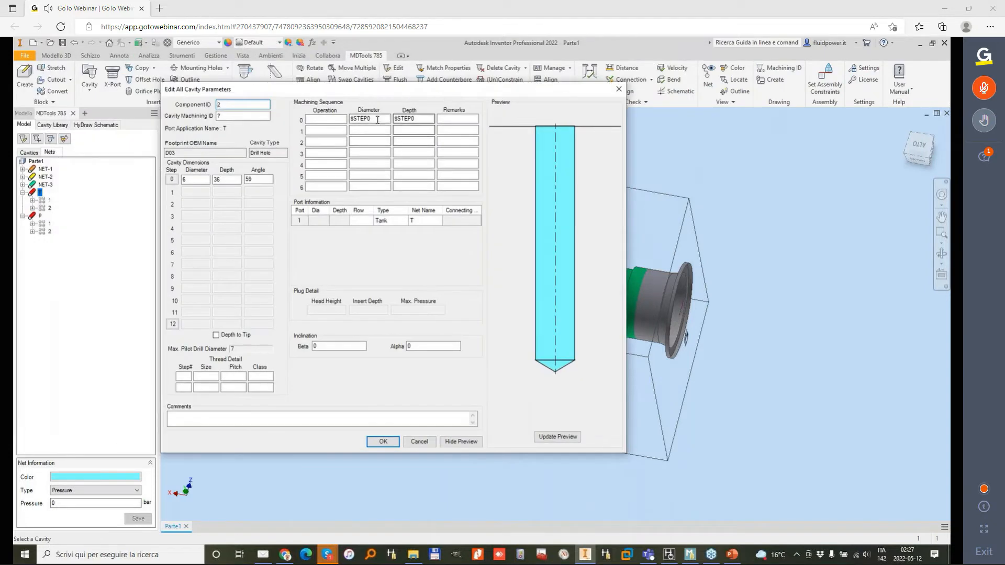
double_click(416, 119)
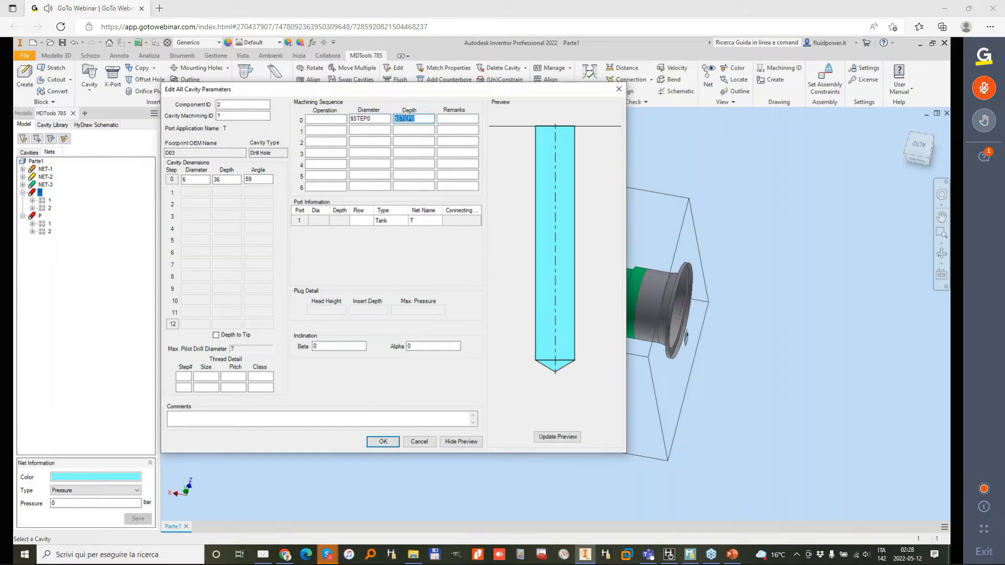
left_click(224, 180)
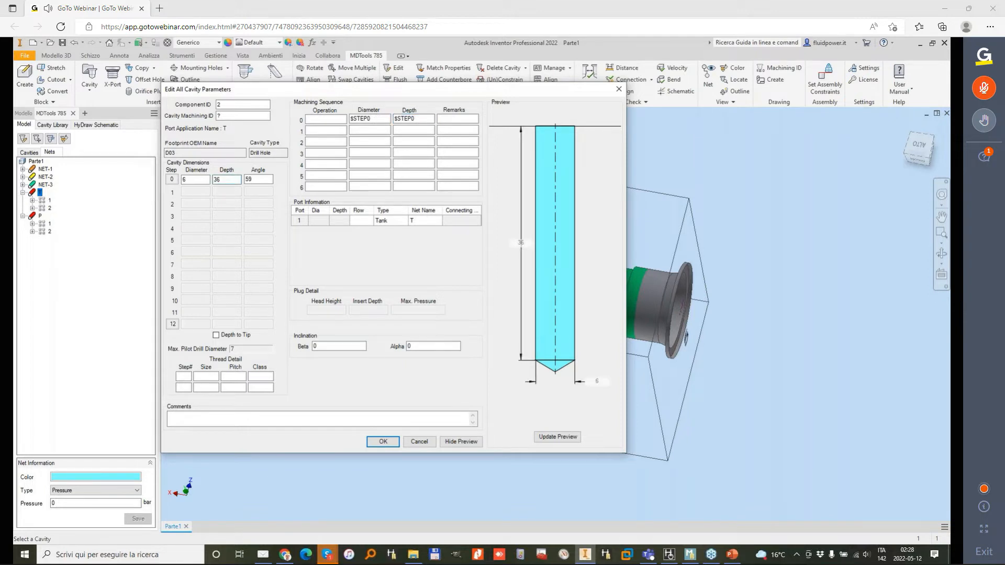
left_click_drag(442, 91, 398, 110)
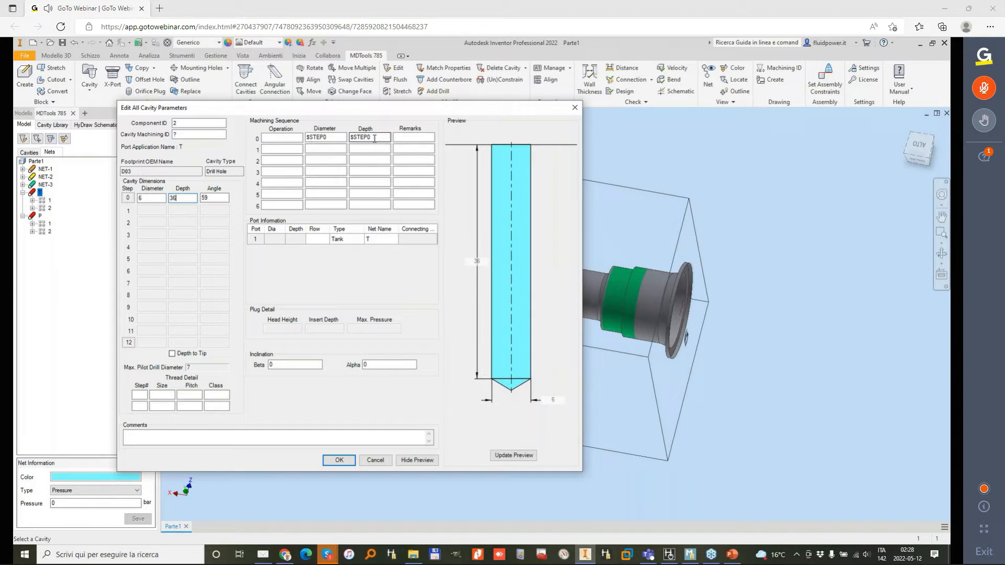
left_click_drag(375, 139, 346, 137)
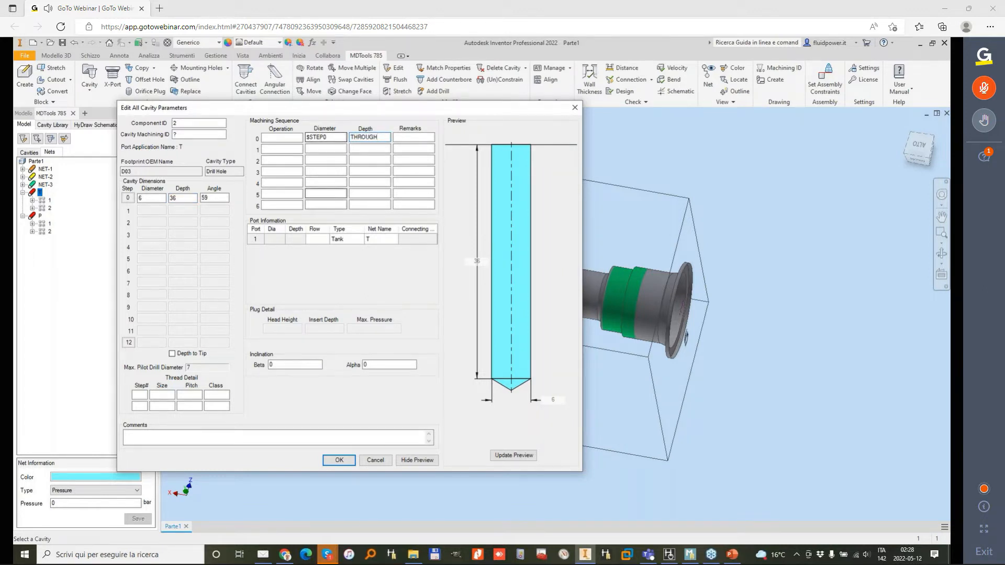
left_click(339, 460)
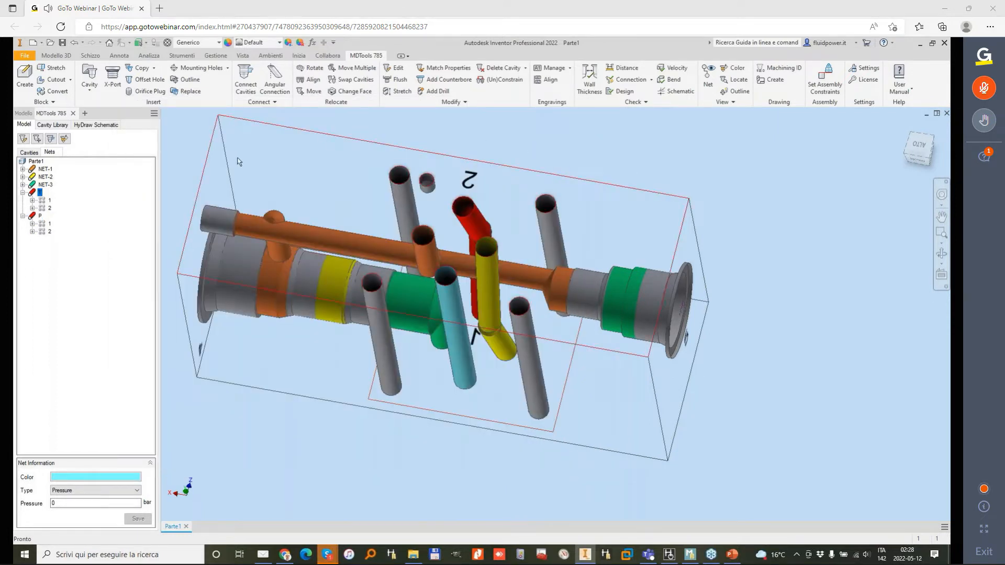
Step: Set the machining sequence depth of footprint 1's T drill to THROUGH in its full cavity parameters
left_click(29, 153)
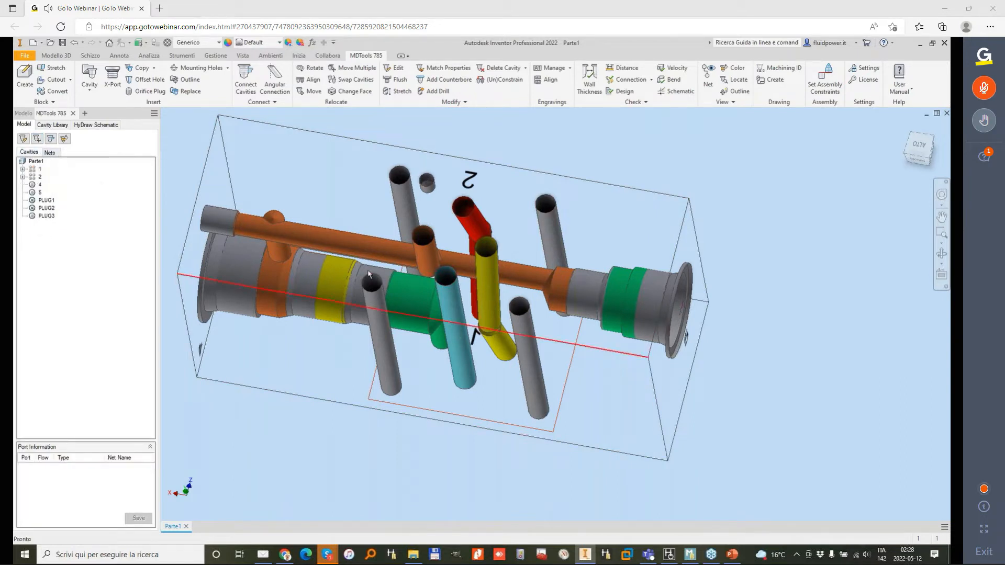
left_click(22, 169)
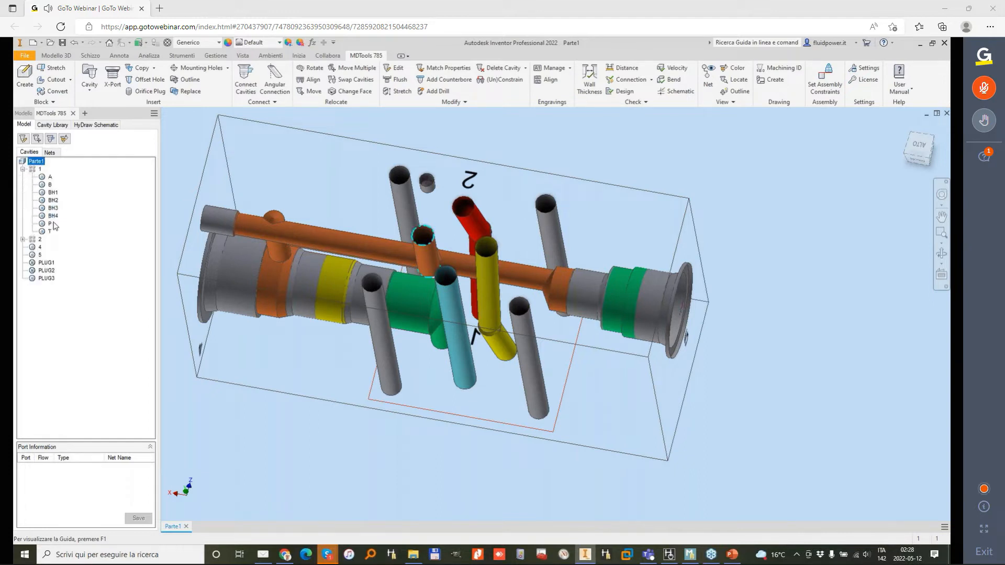
left_click(48, 233)
right_click(47, 233)
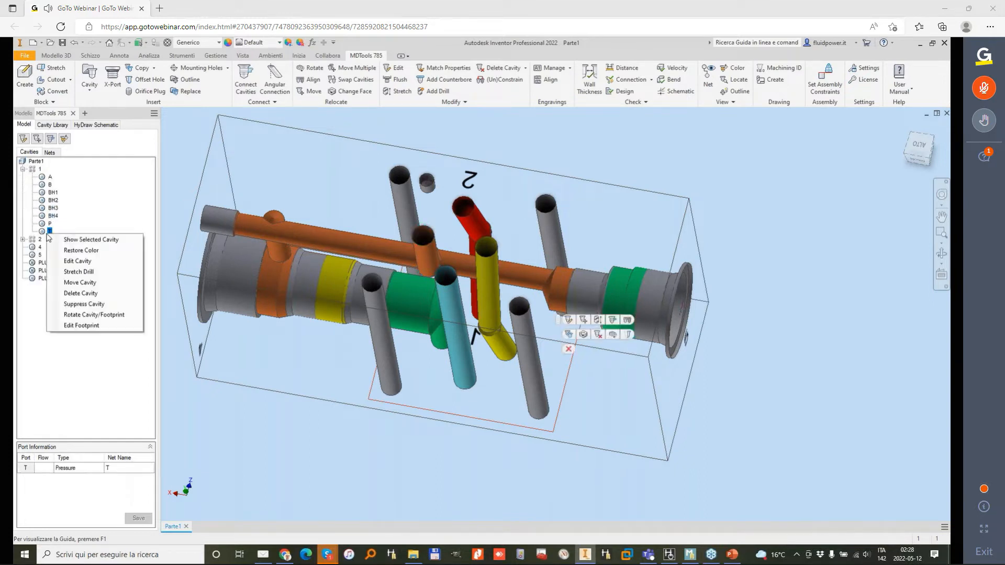
left_click(87, 263)
left_click(270, 339)
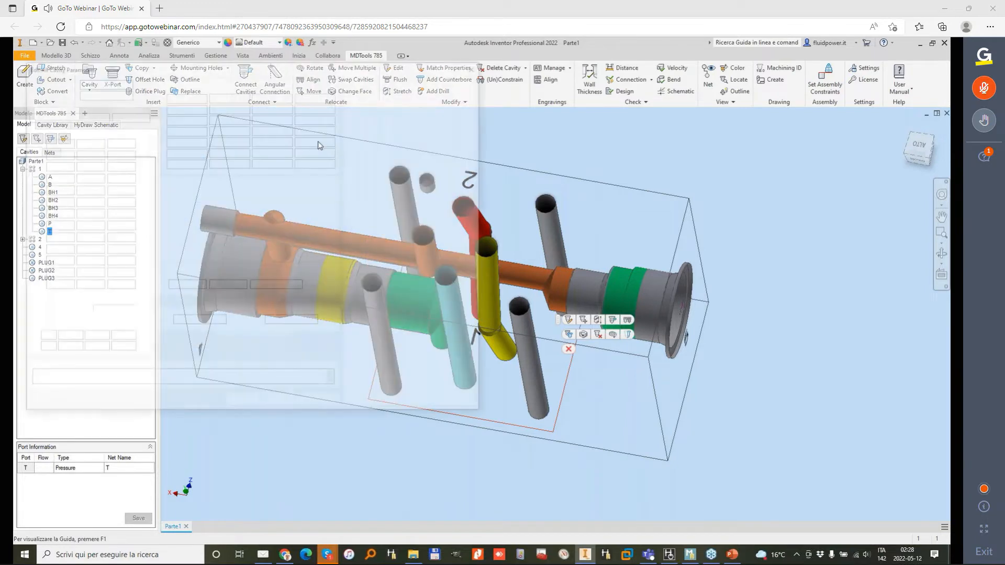
left_click(281, 97)
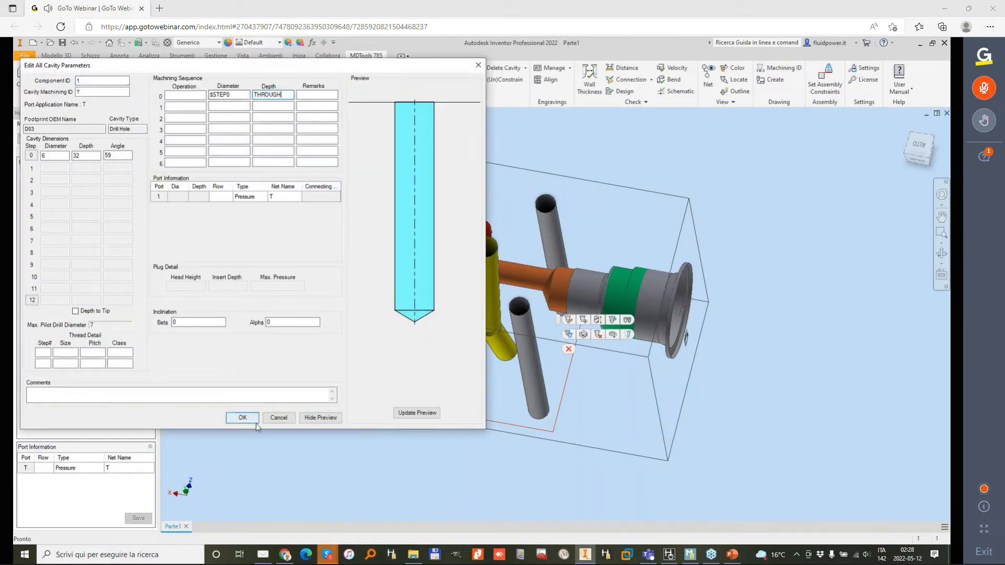
left_click(244, 418)
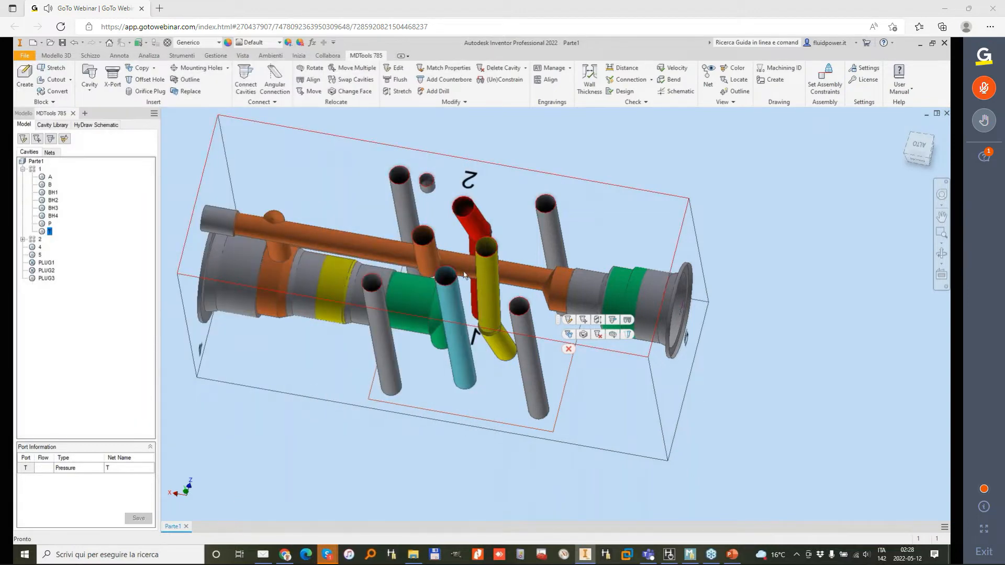
Step: Run the connection check with the poor connections list included and examine the reported broken nets in the model
middle_click_drag(465, 308, 587, 198, "shift")
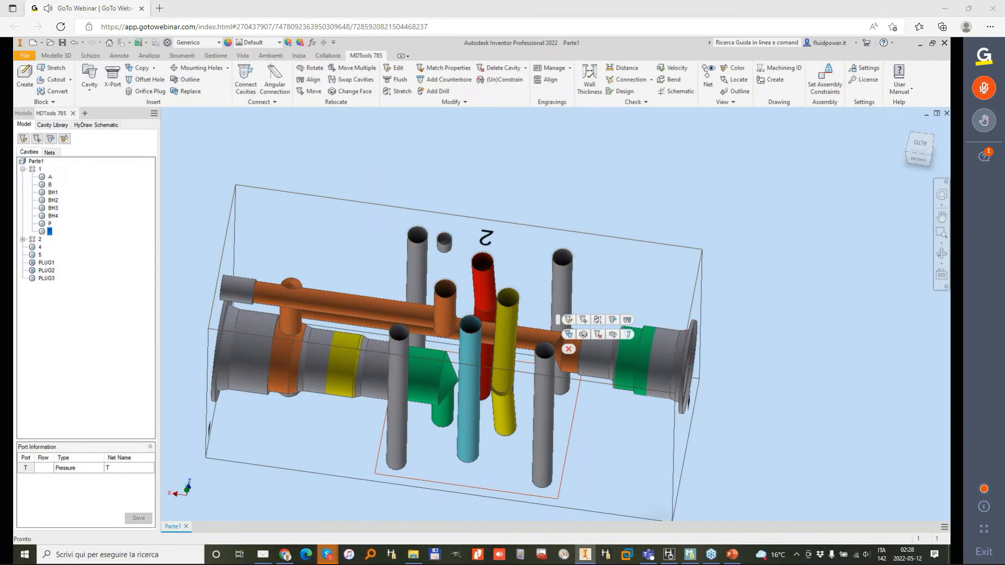
mouse_move(568, 349)
middle_mouse_down("shift")
mouse_move(516, 340)
mouse_move(411, 348)
mouse_move(569, 348)
middle_mouse_up("shift")
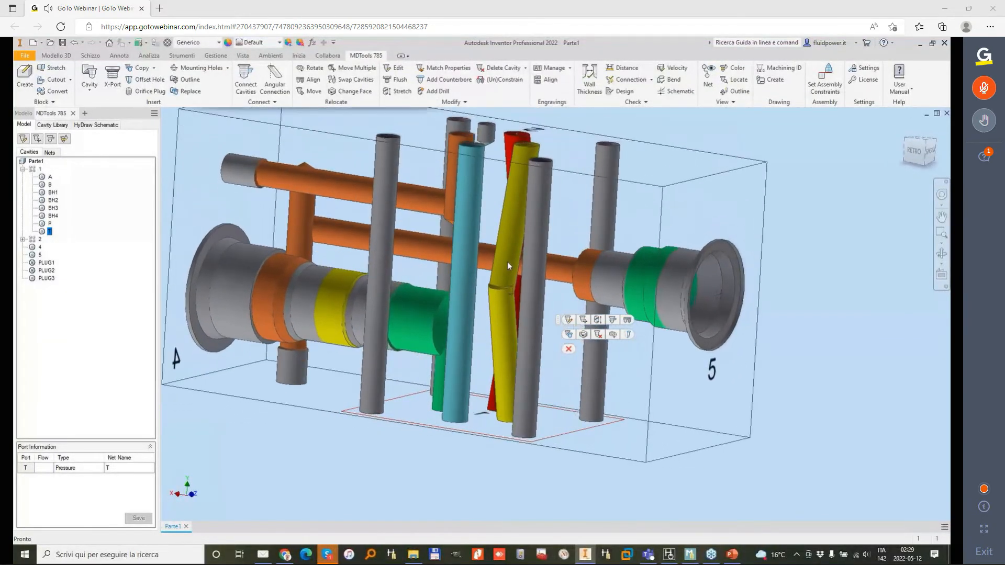
left_click(638, 79)
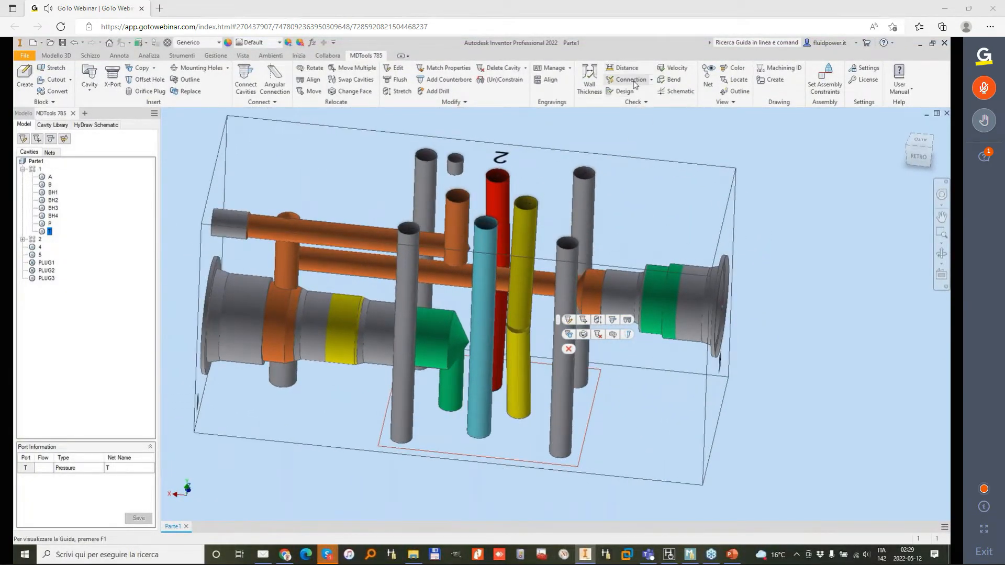
left_click(142, 329)
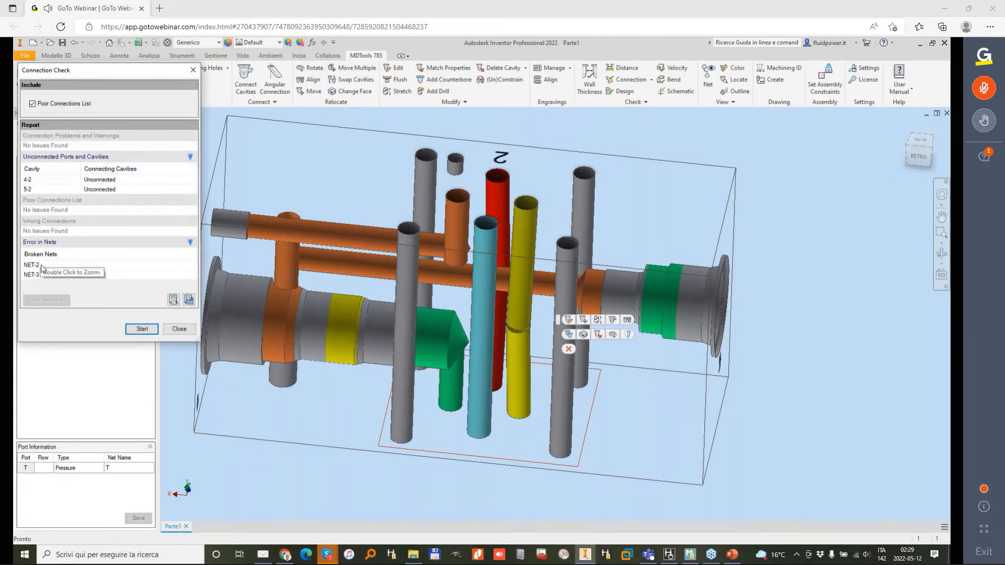
double_click(43, 273)
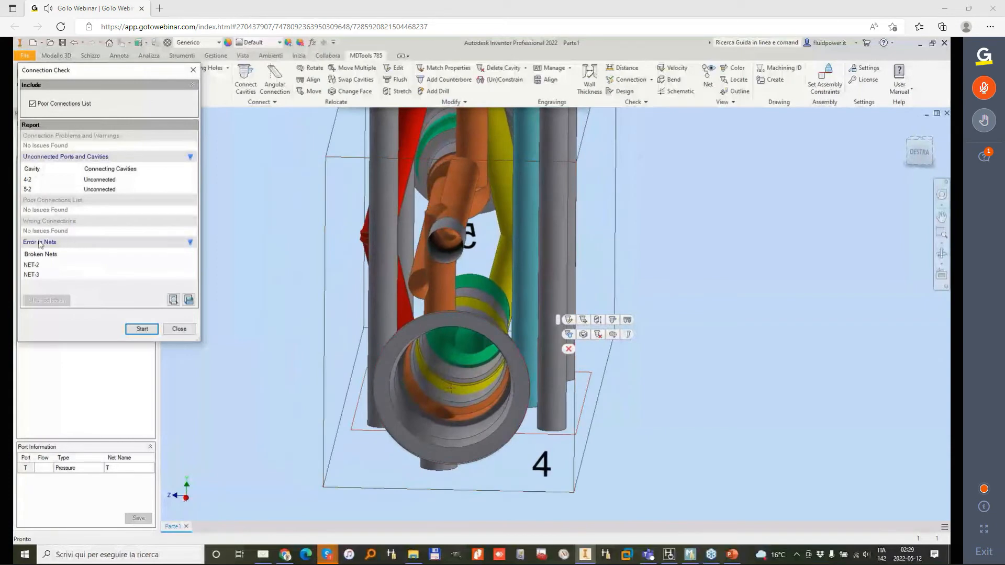
left_click(44, 273)
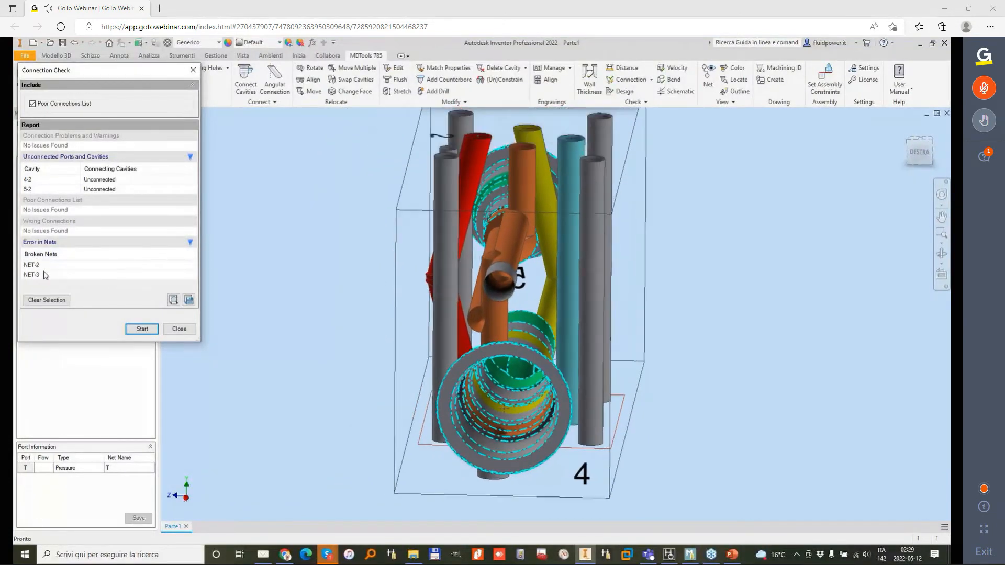
left_click(167, 331)
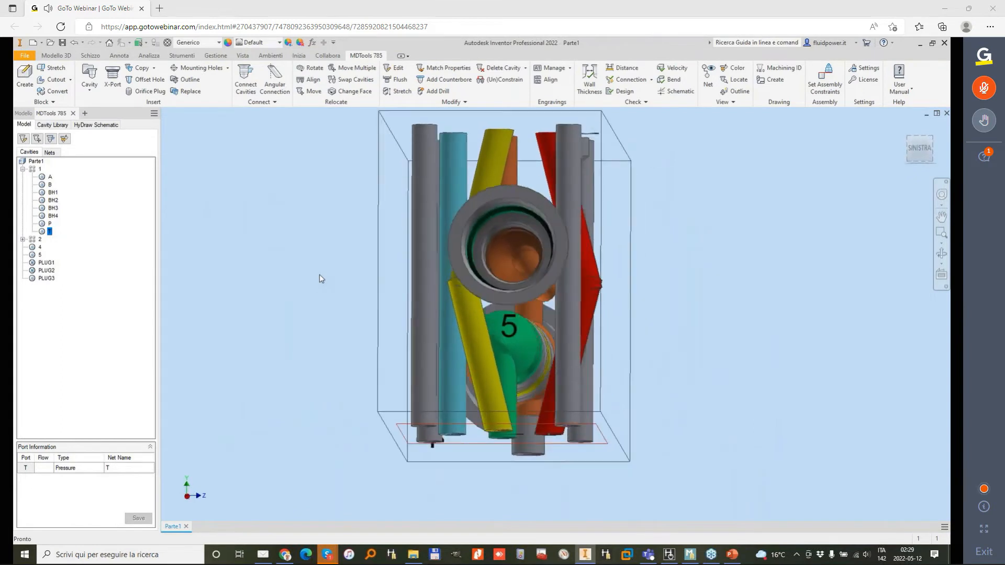
Step: Move the engraving 5 to the other side of its cavity at X 21, Y 15
middle_click_drag(481, 243, 482, 315, "shift")
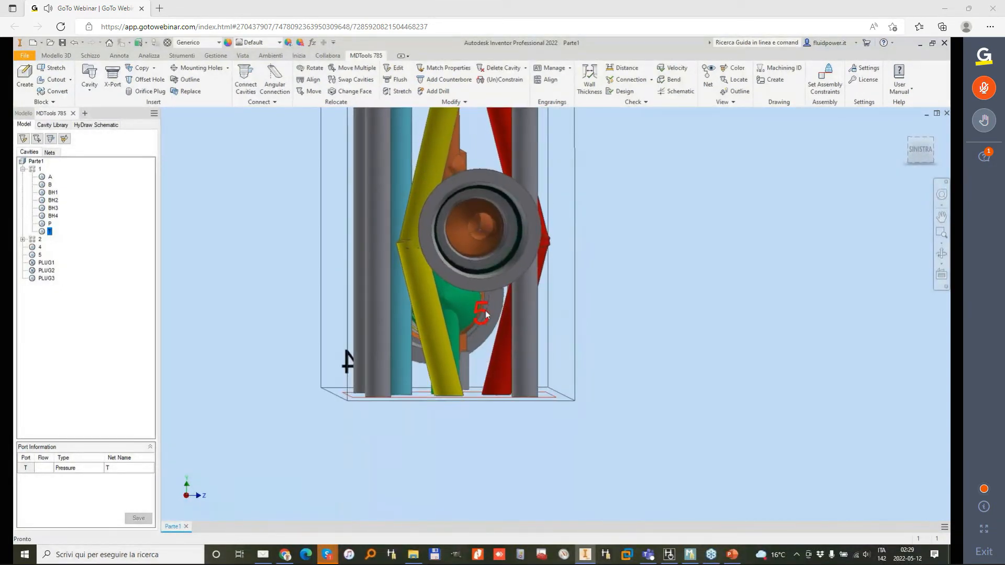
double_click(482, 313)
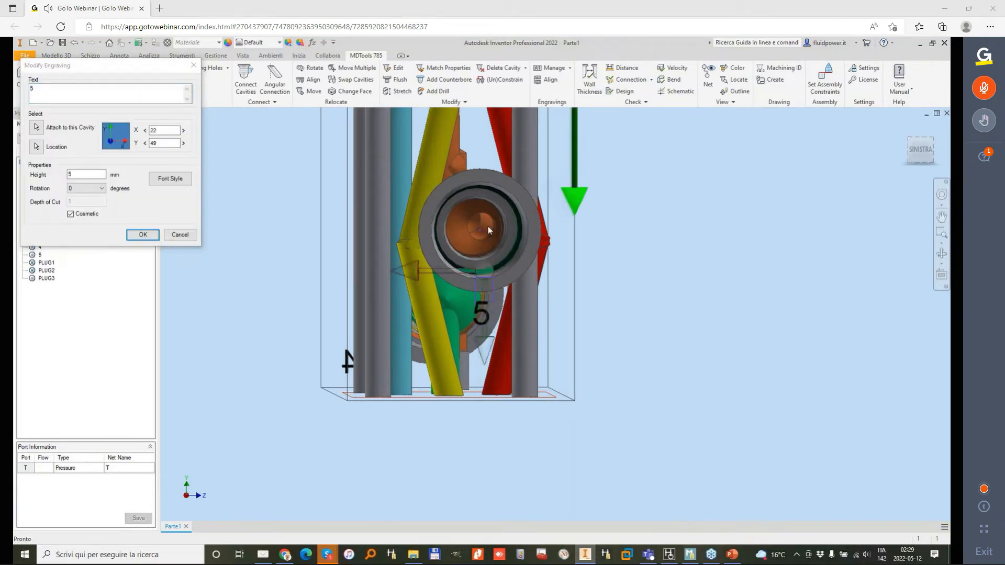
left_click(484, 152)
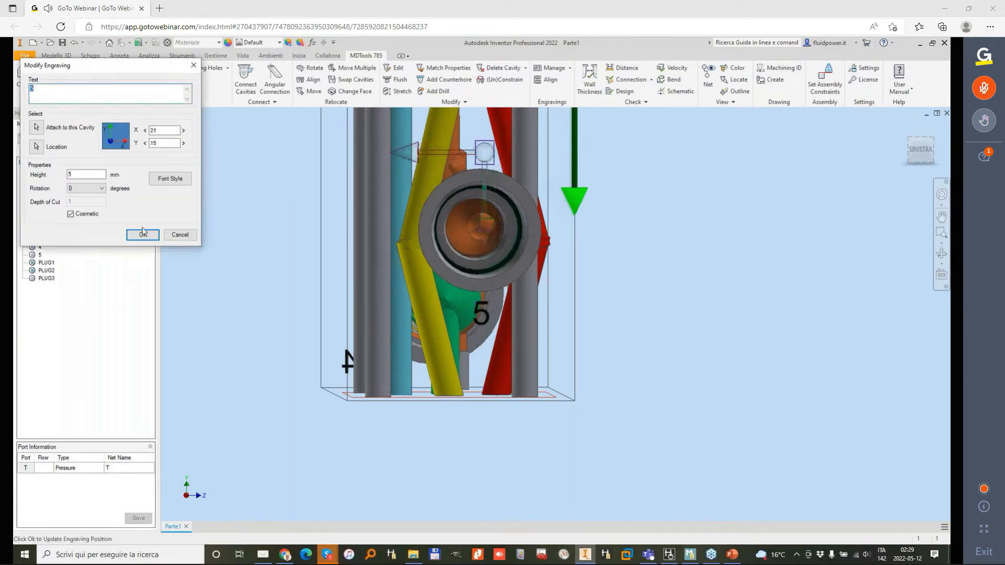
middle_click_drag(628, 222, 407, 263, "shift")
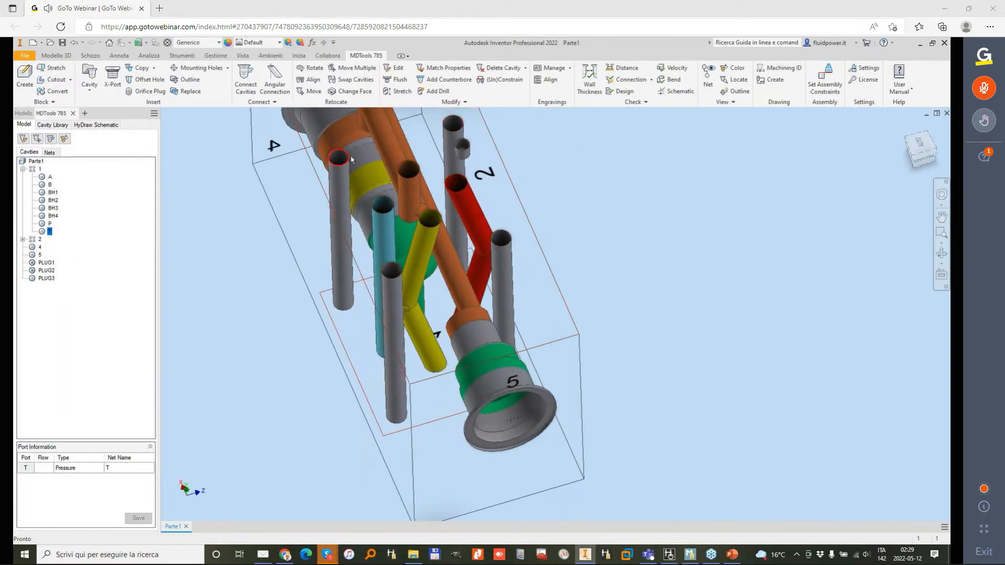
Step: Insert an MB-600-070 construction port with drill diameter 6 on cavity 5's face at X 20, Y 48, connected to cavity 4's port 1
key("F5")
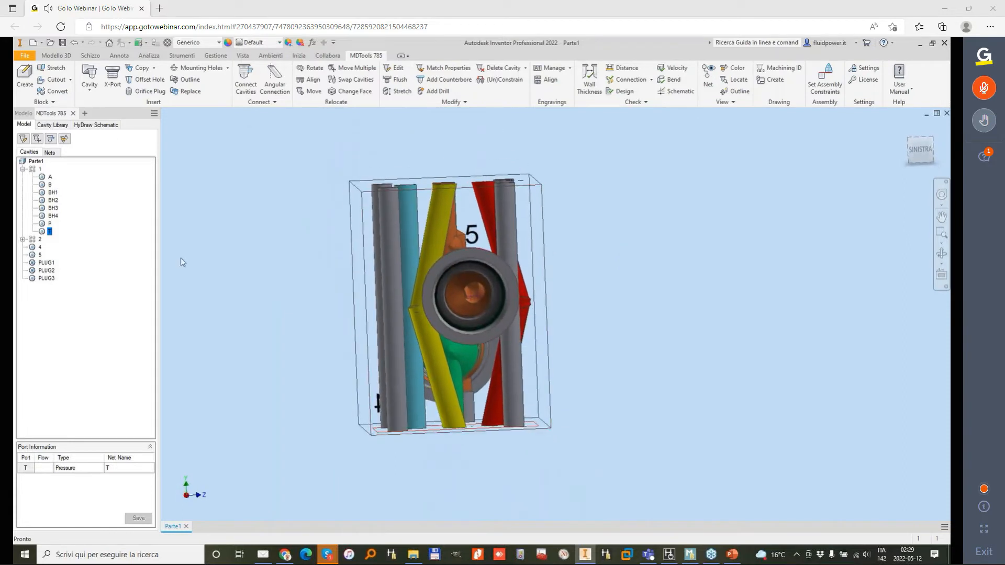
left_click(112, 76)
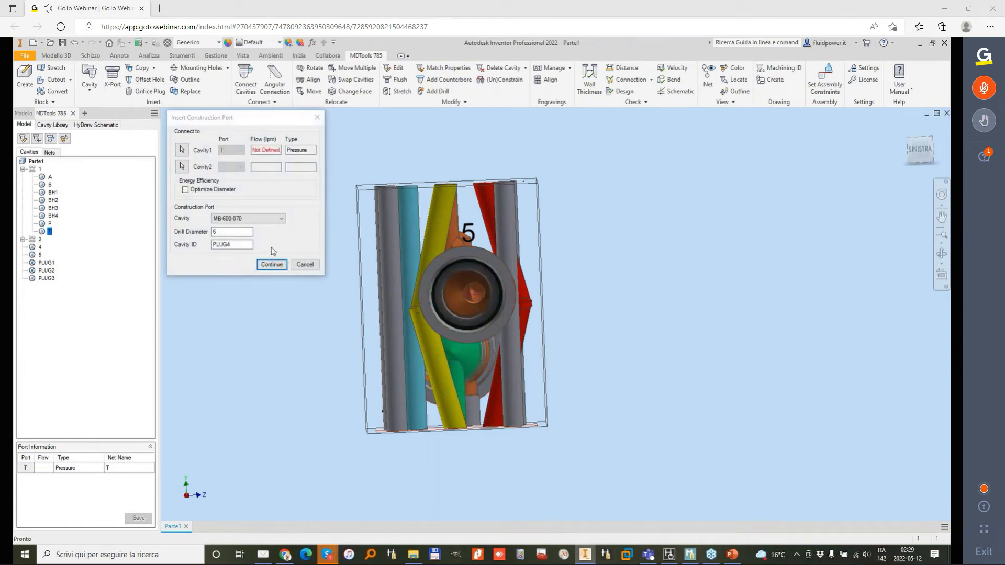
left_click(271, 265)
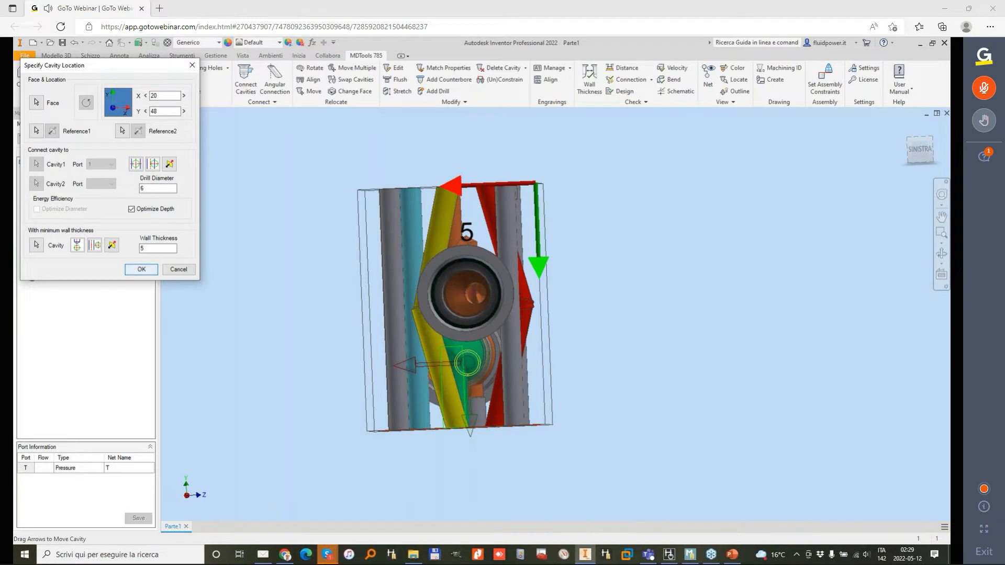
left_click(141, 270)
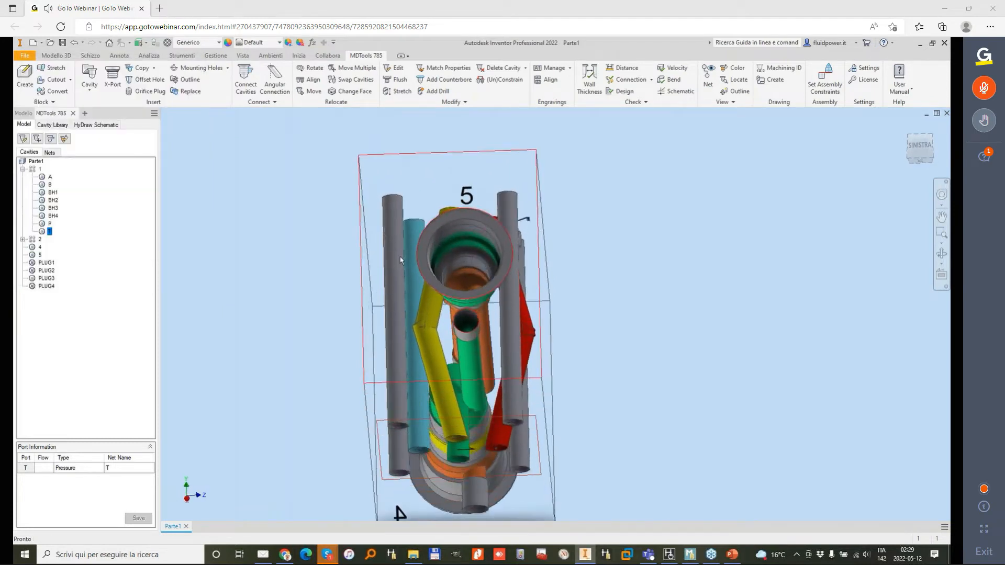
Step: Relocate the new construction port on cavity 5's face with the Move command
middle_click_drag(401, 260, 408, 210, "shift")
left_click(315, 91)
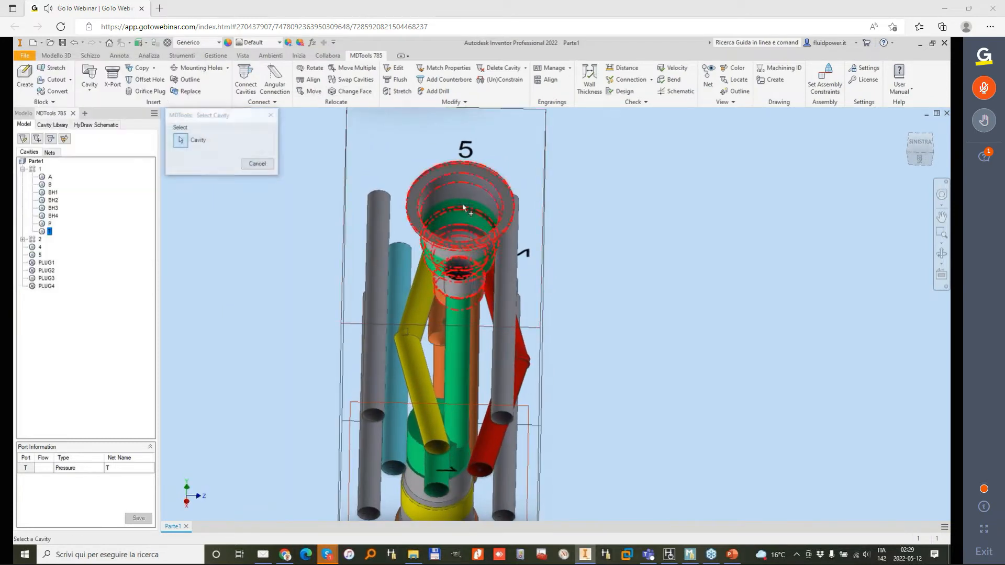
left_click(471, 270)
left_click(38, 144)
left_click(93, 297)
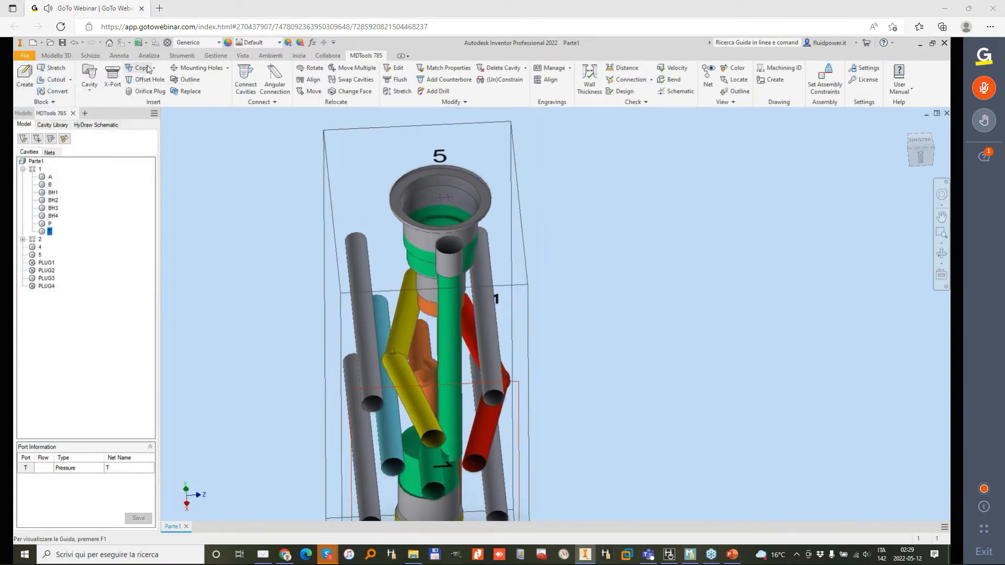
Step: Copy that port as construction port PLUG5 and place it on the block's top face at about X 26, Y 9
left_click(146, 67)
left_click(445, 266)
left_click(213, 196)
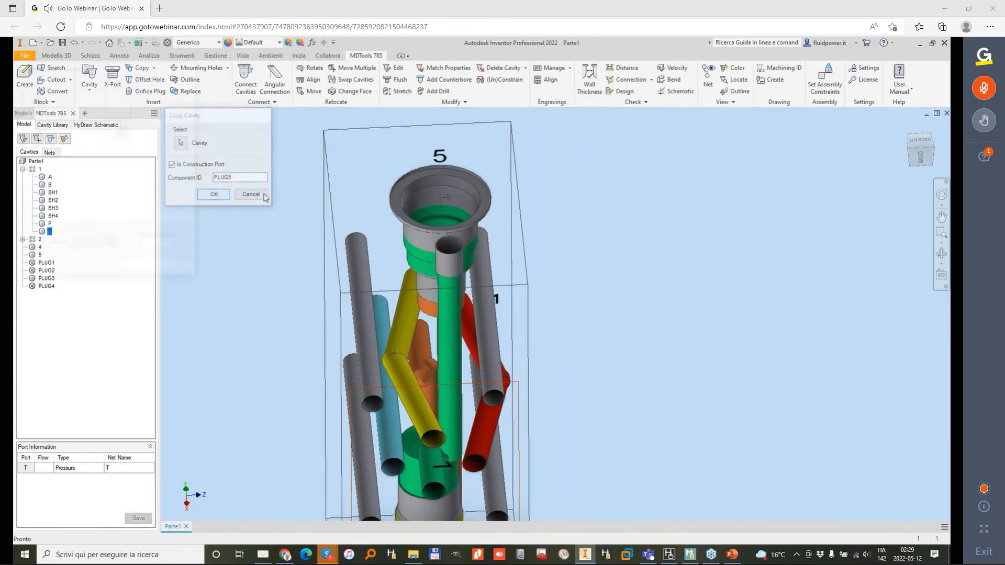
left_click(533, 261)
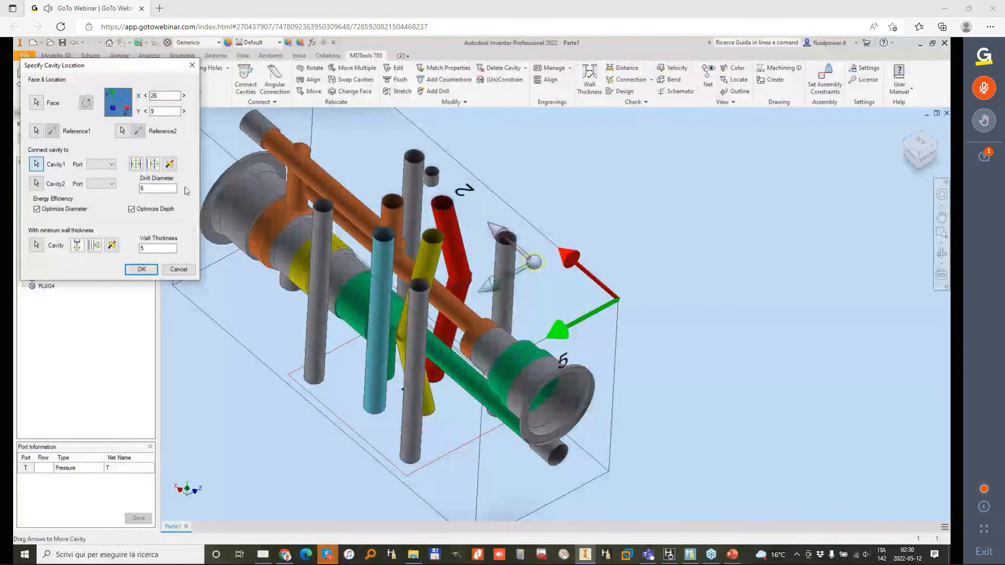
Step: Connect the copied port to cavity 5's port 2 and align it with the construction port on cavity 5's face at Y 0
left_click(496, 340)
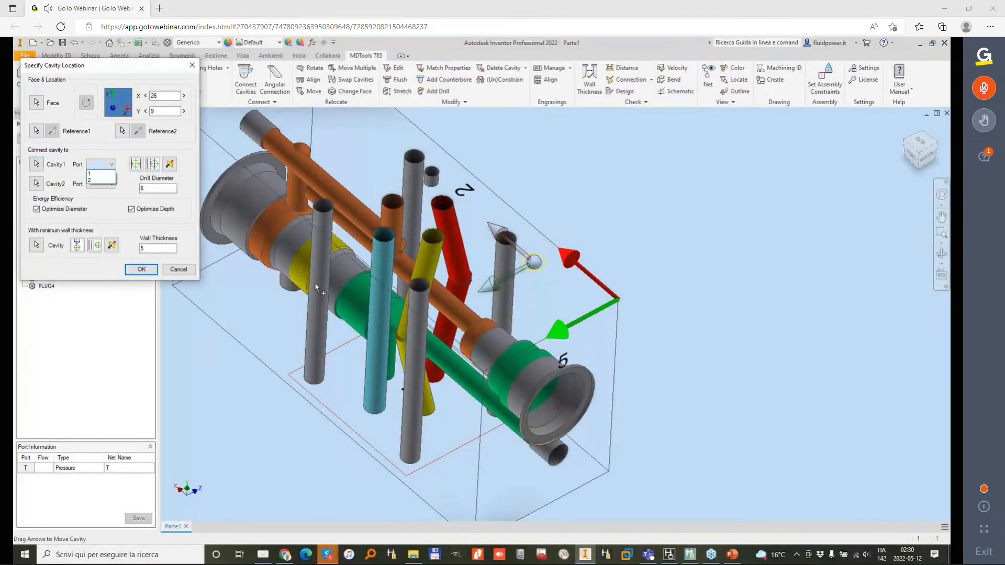
left_click(100, 181)
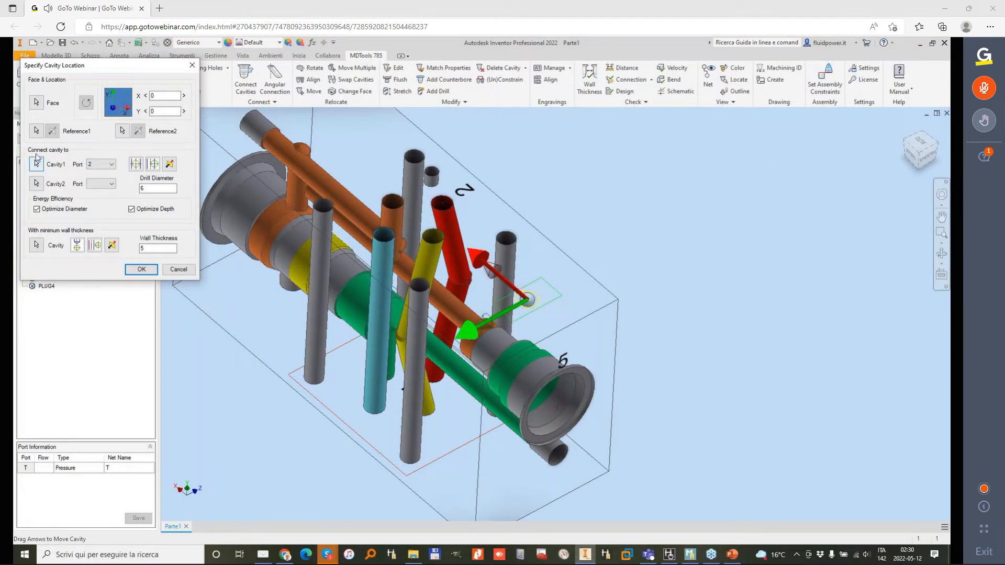
left_click(36, 130)
left_click(558, 454)
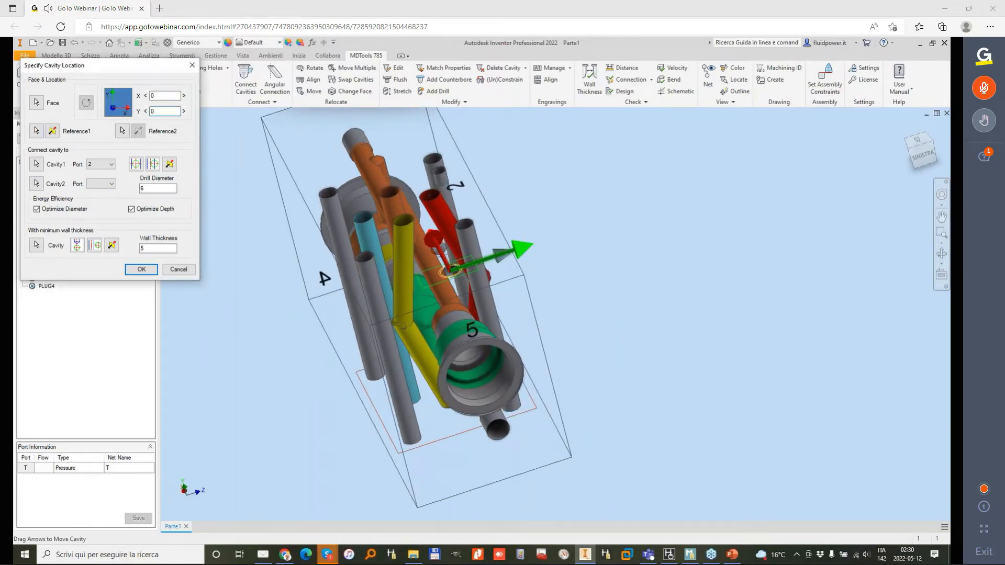
key("Return")
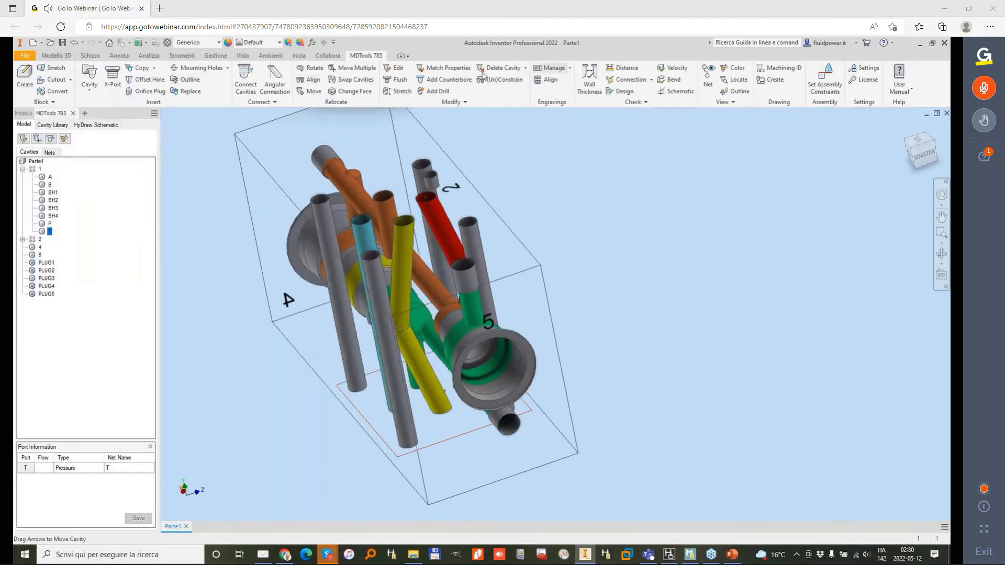
Step: Stretch the top-face construction drill through cavity 5 to a depth of 48 to reach the lower green drill
left_click(401, 92)
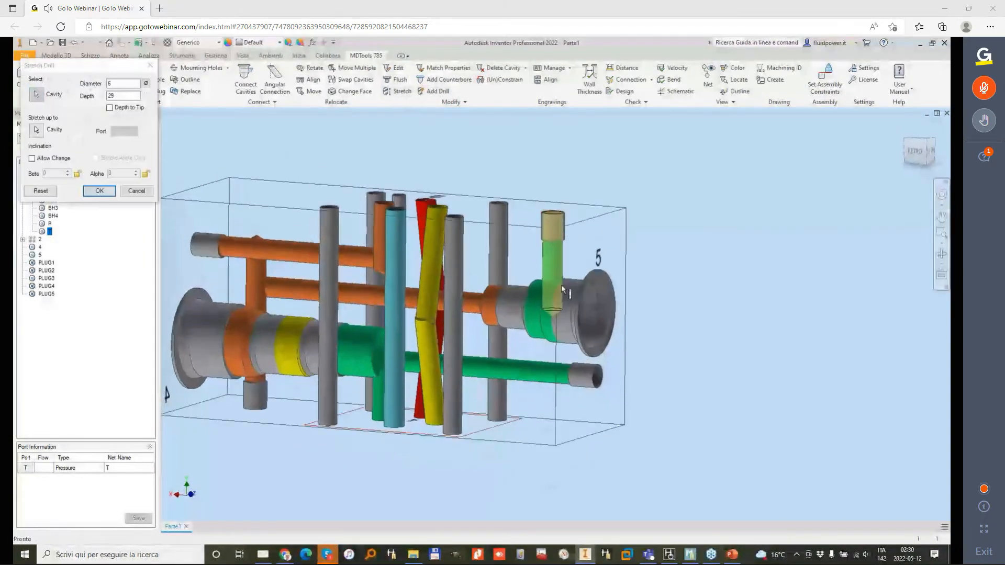
left_click_drag(573, 268, 572, 343)
left_click(99, 190)
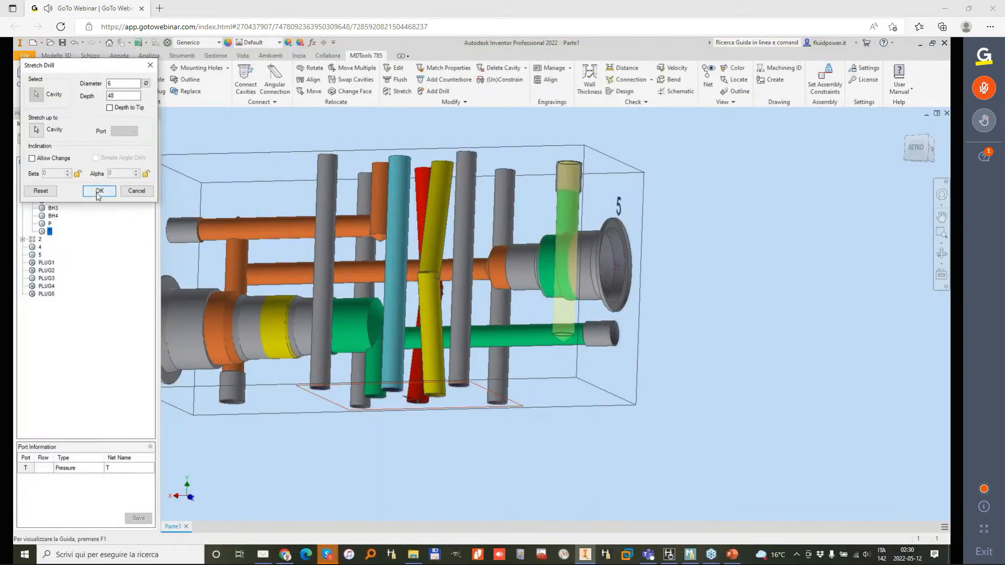
Step: Set up a construction port for cavity 4's port 2 using the MB-600-070 cavity and a drill diameter of 6
middle_click_drag(636, 309, 501, 237, "shift")
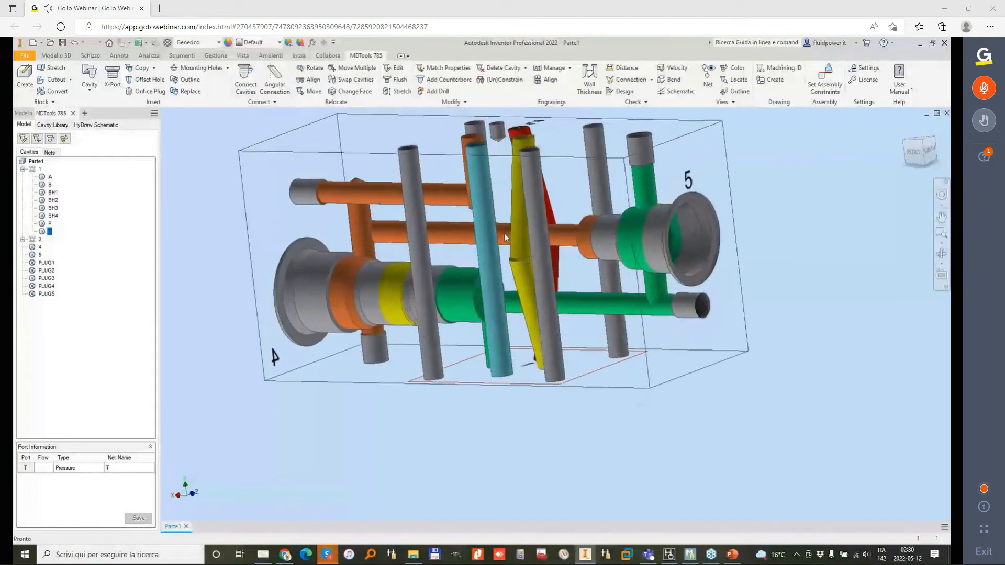
middle_click_drag(505, 233, 430, 220, "shift")
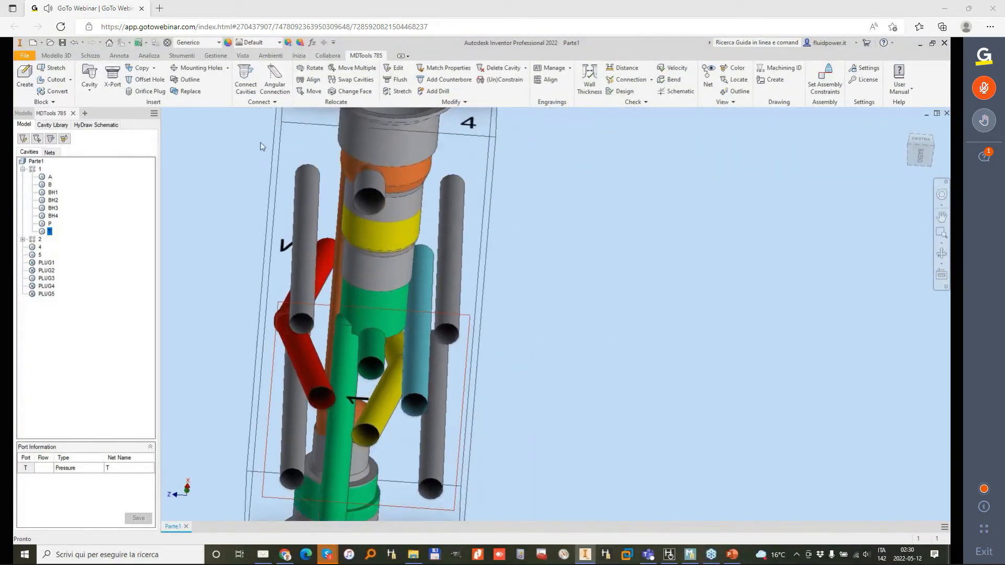
left_click(111, 75)
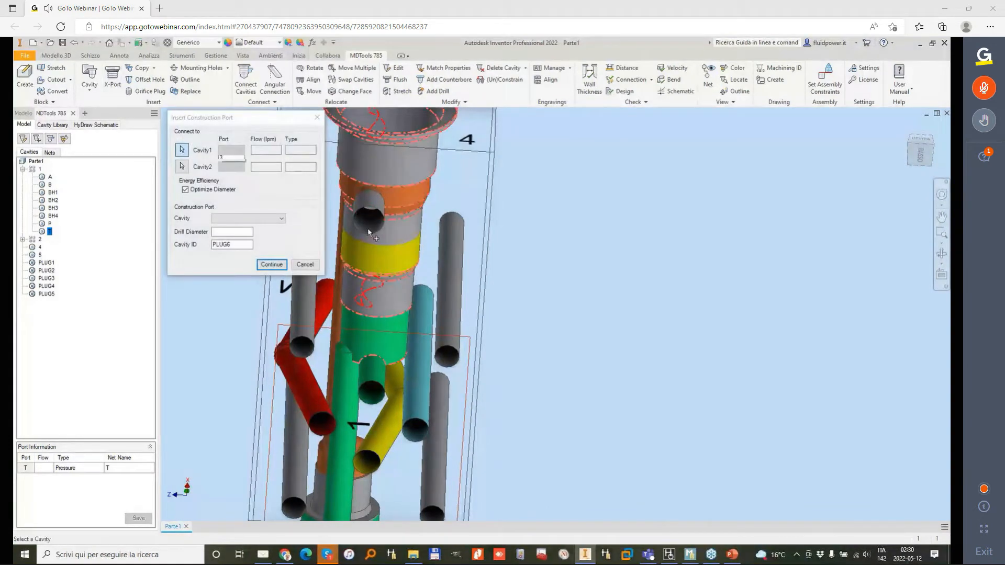
left_click(258, 220)
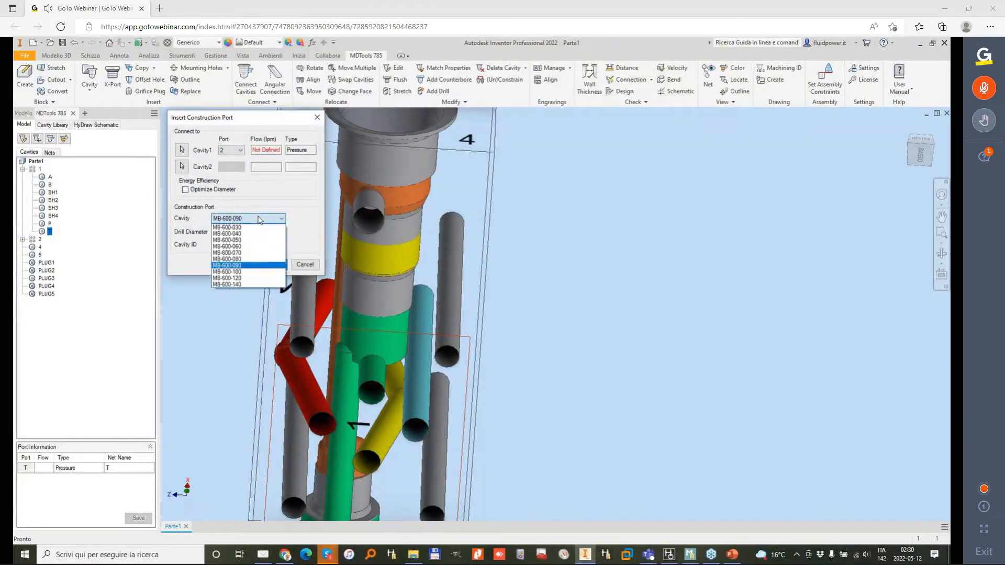
left_click(249, 253)
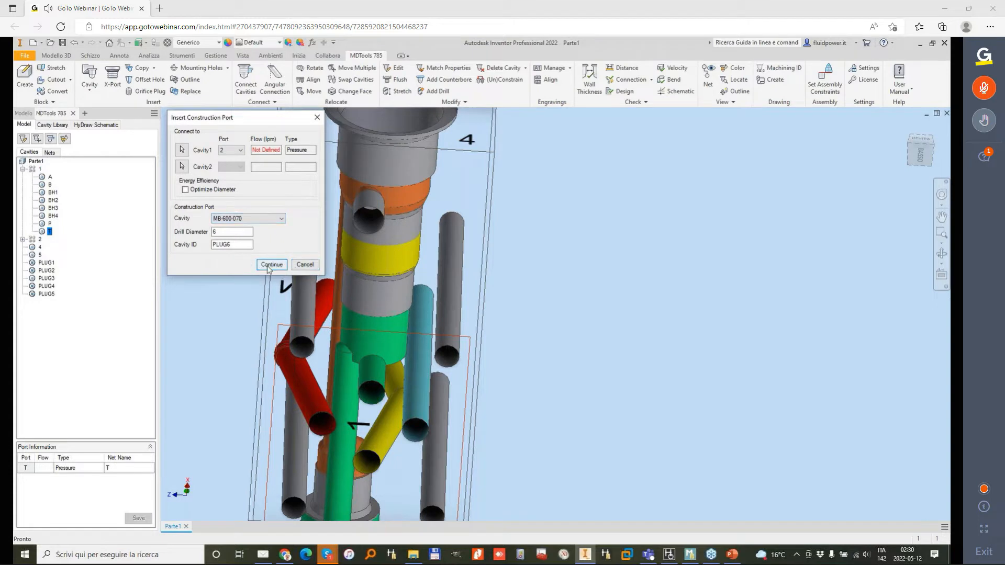
left_click(272, 264)
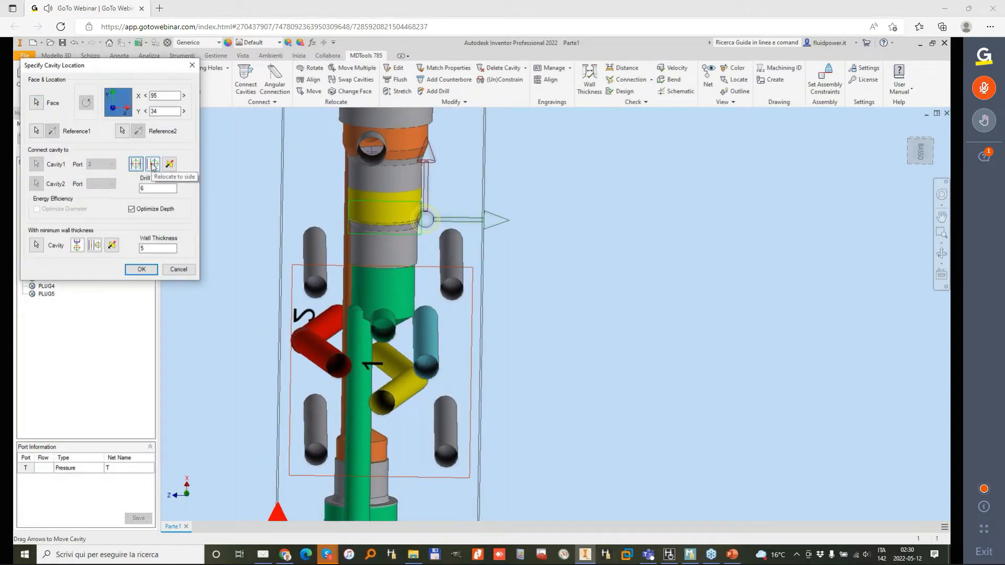
Step: Place the construction port on the bottom face at the side of cavity 4's yellow port at X 95, reducing its Y offset
left_click(152, 164)
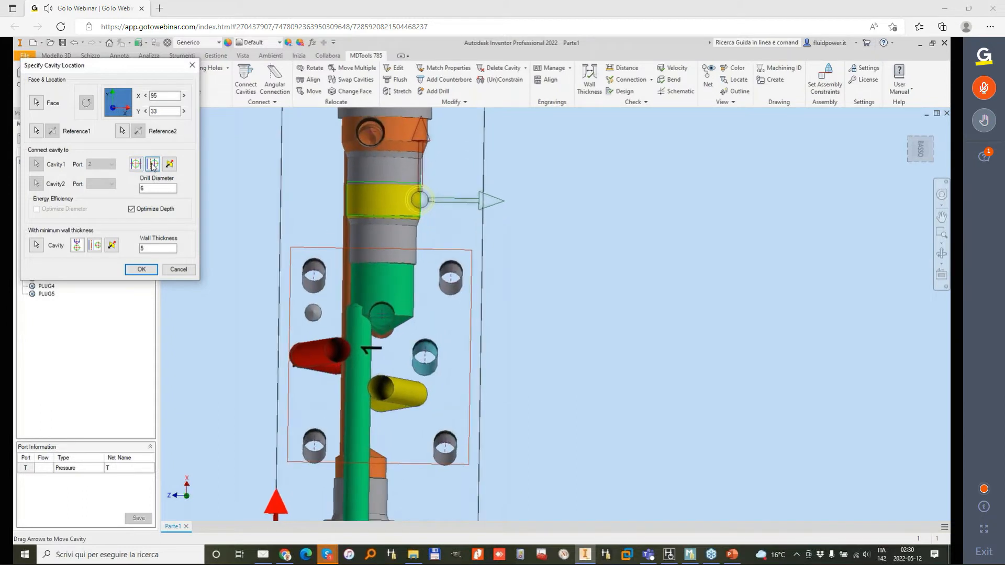
left_click(145, 111)
left_click(146, 111)
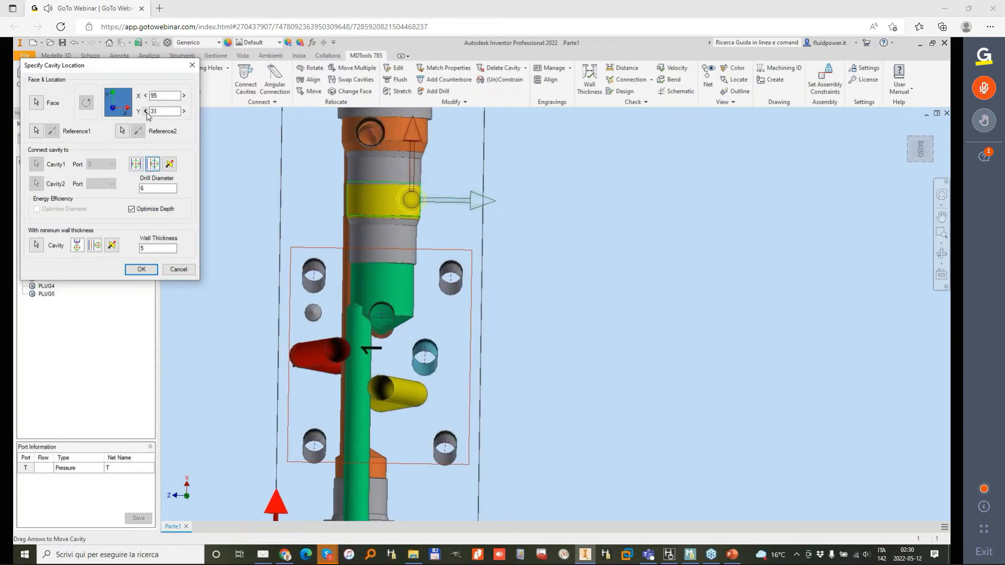
left_click(146, 111)
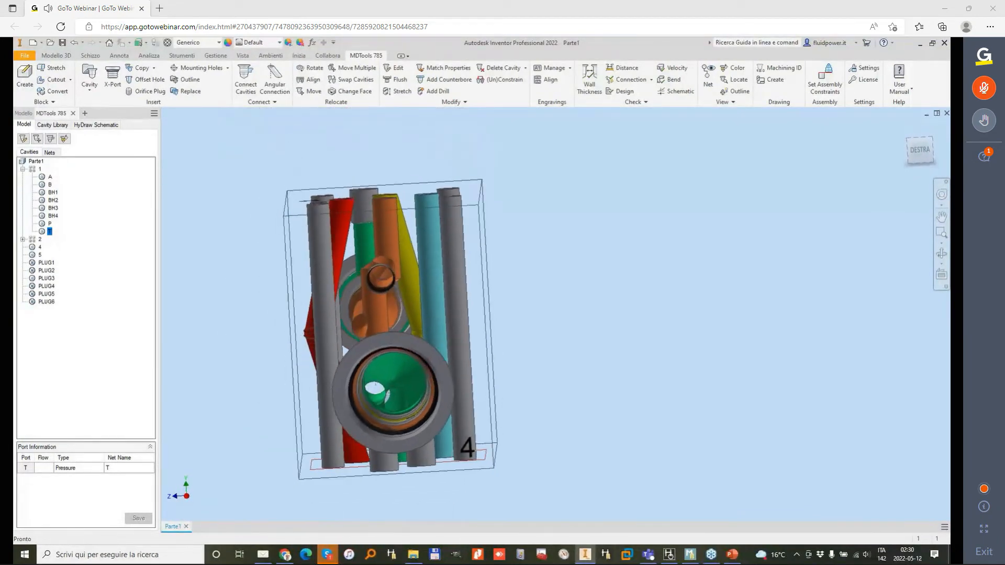
Step: Copy the bottom-face construction port as PLUG7 onto cavity 4's face, above the cavity
left_click(139, 70)
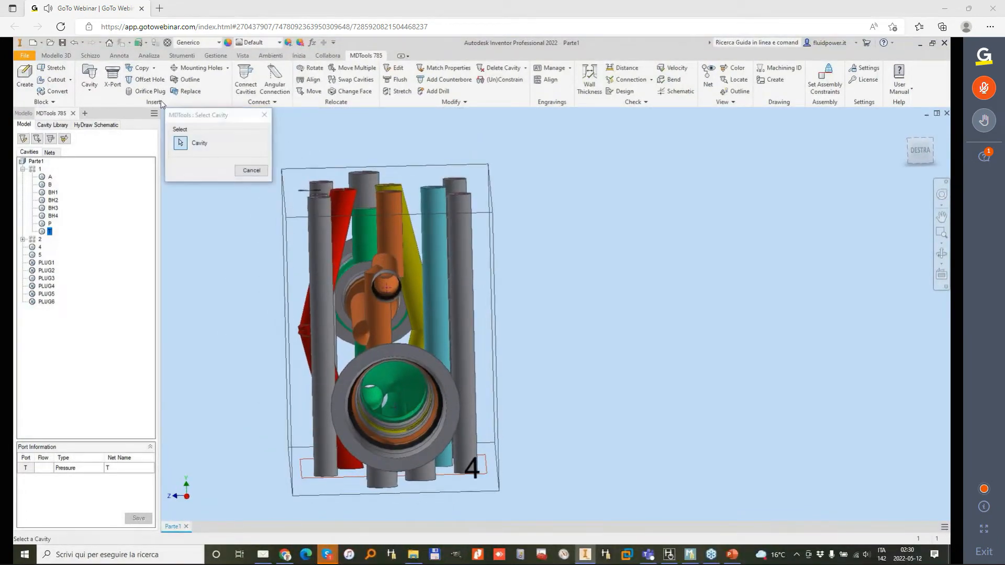
left_click(423, 478)
left_click(219, 196)
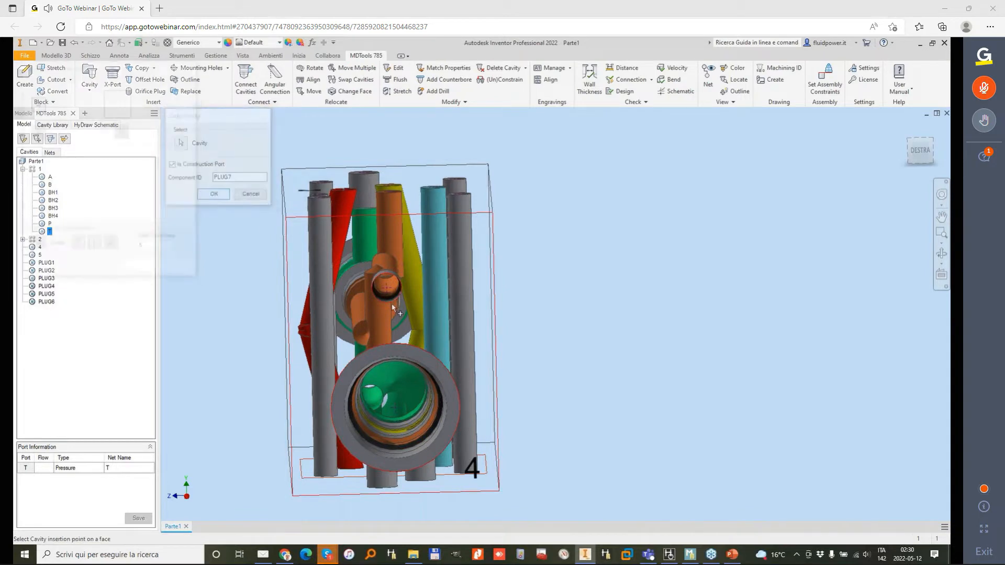
left_click(392, 307)
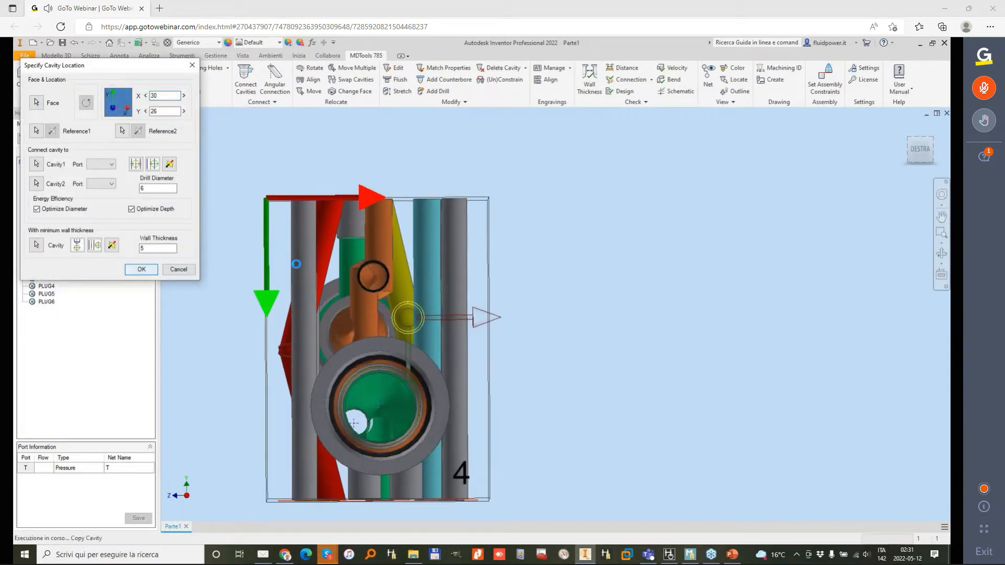
Step: Connect the copied port on cavity 4's face, at X 30, Y 26, to the yellow construction drill from the bottom face
left_click(246, 81)
left_click(415, 327)
middle_click_drag(413, 328, 365, 310, "shift")
left_click(343, 405)
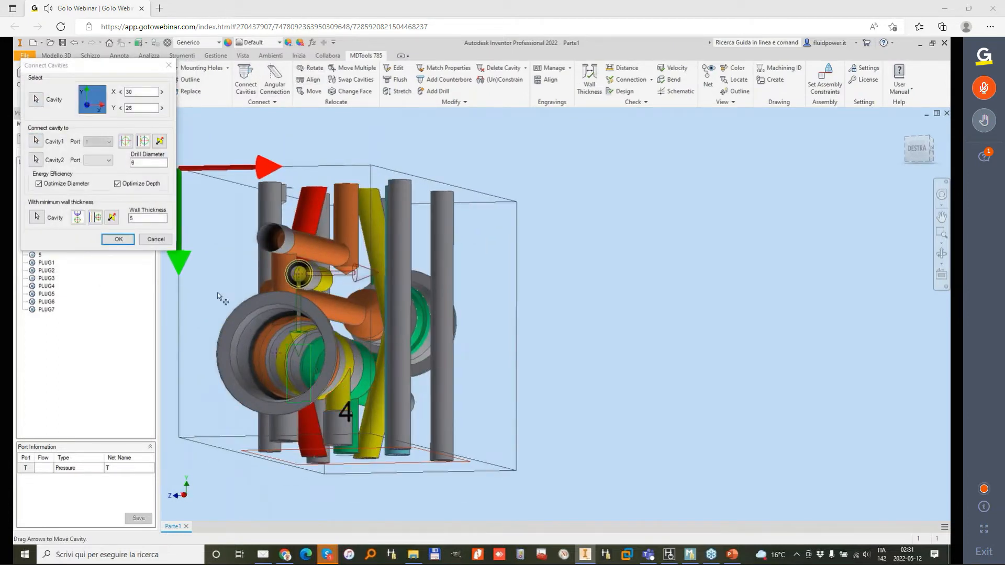
left_click(118, 240)
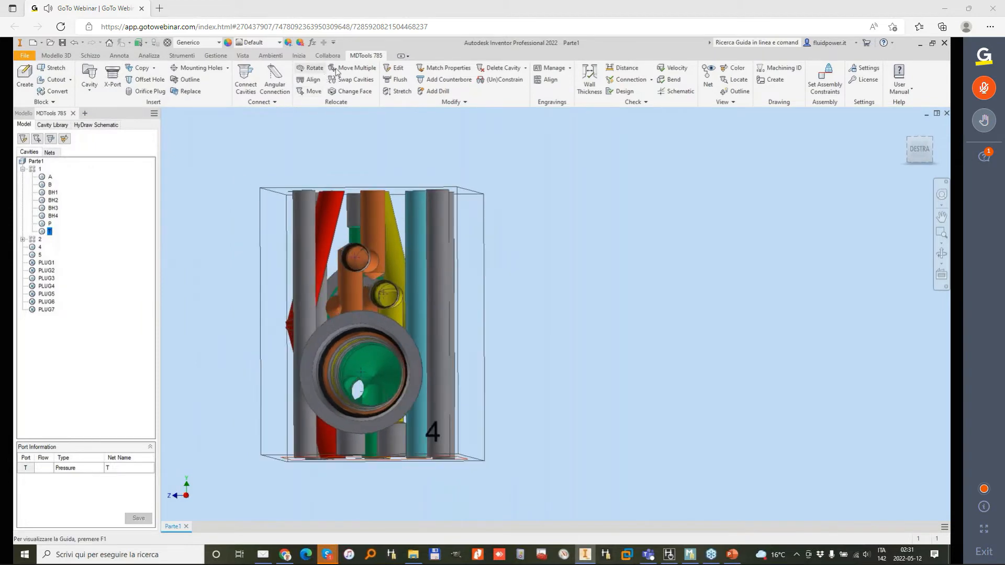
left_click(401, 91)
middle_click_drag(335, 225, 287, 297, "shift")
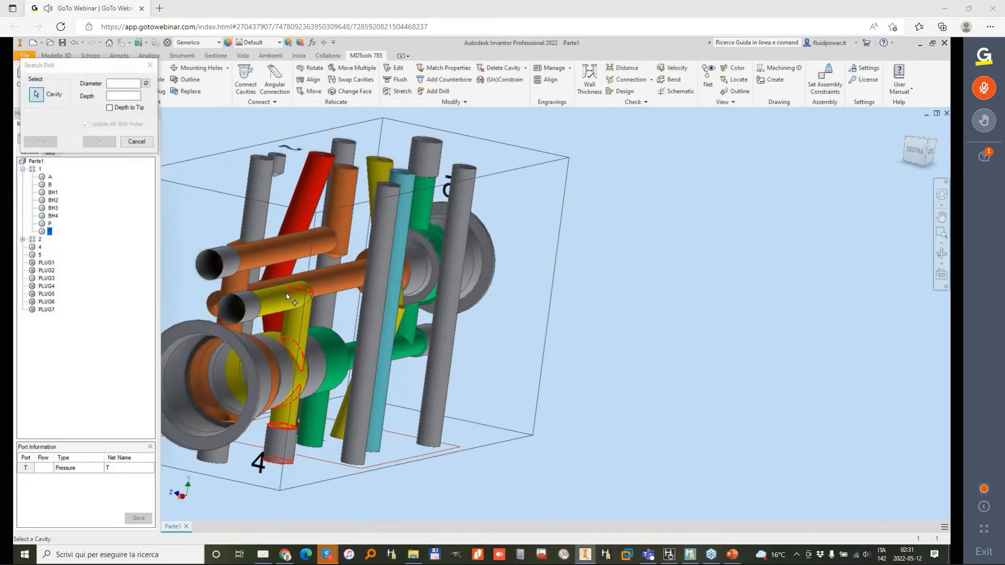
left_click(287, 298)
left_click(135, 191)
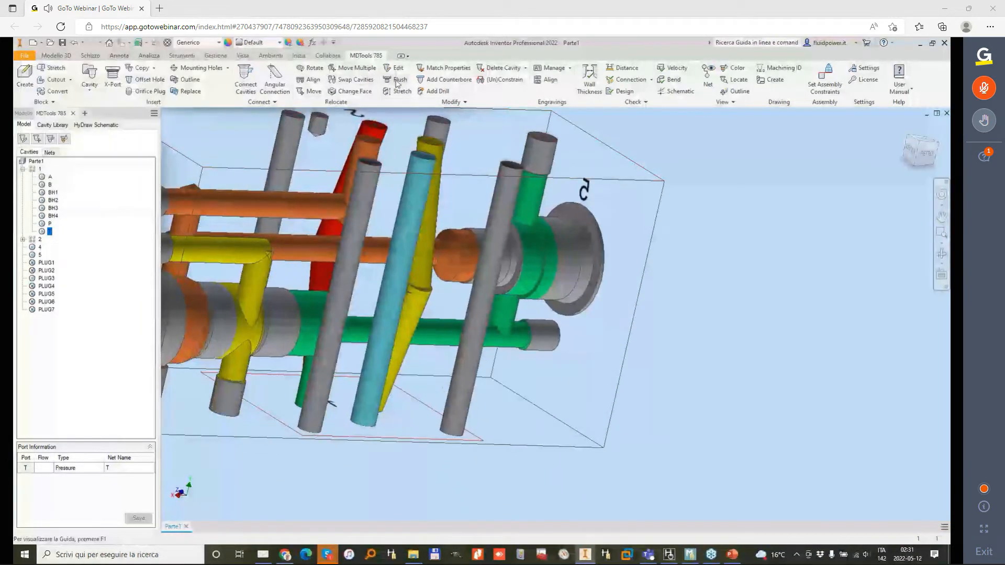
Step: Stretch the horizontal yellow drill from cavity 4's face until it reaches the yellow footprint drill
left_click(400, 92)
left_click(260, 252)
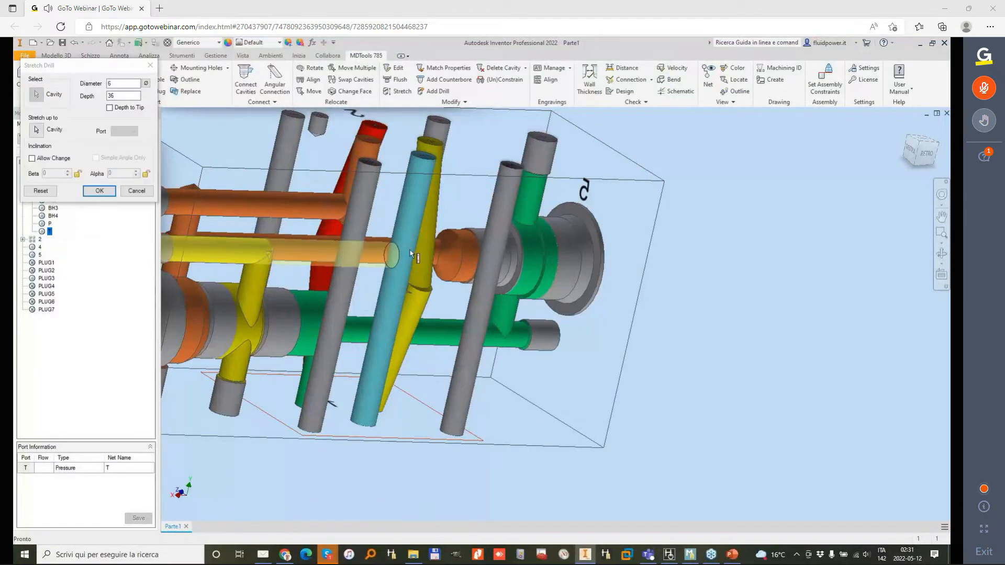
left_click(99, 191)
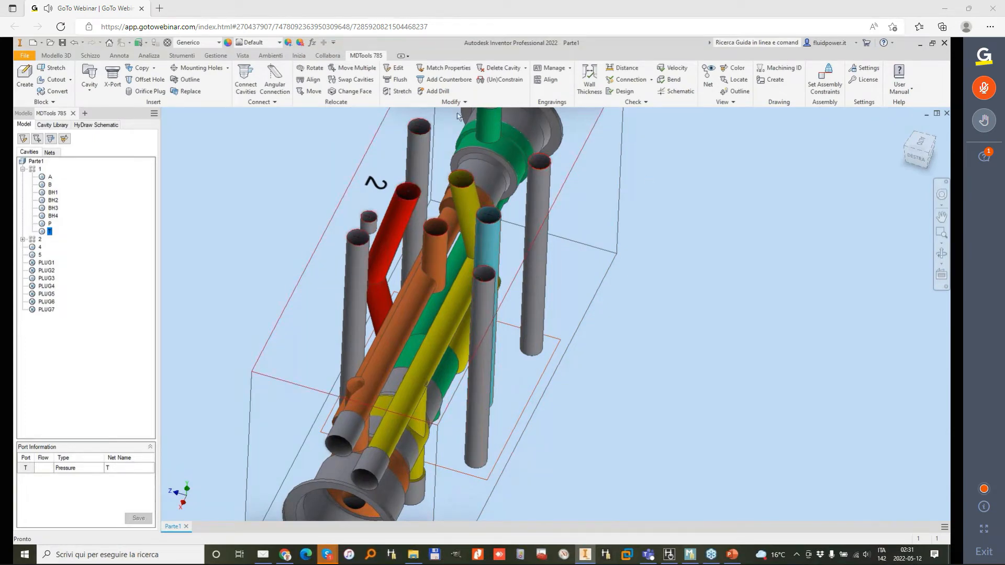
Step: Match the properties of footprint 2's inclined red drill onto its cyan T drill
left_click(447, 68)
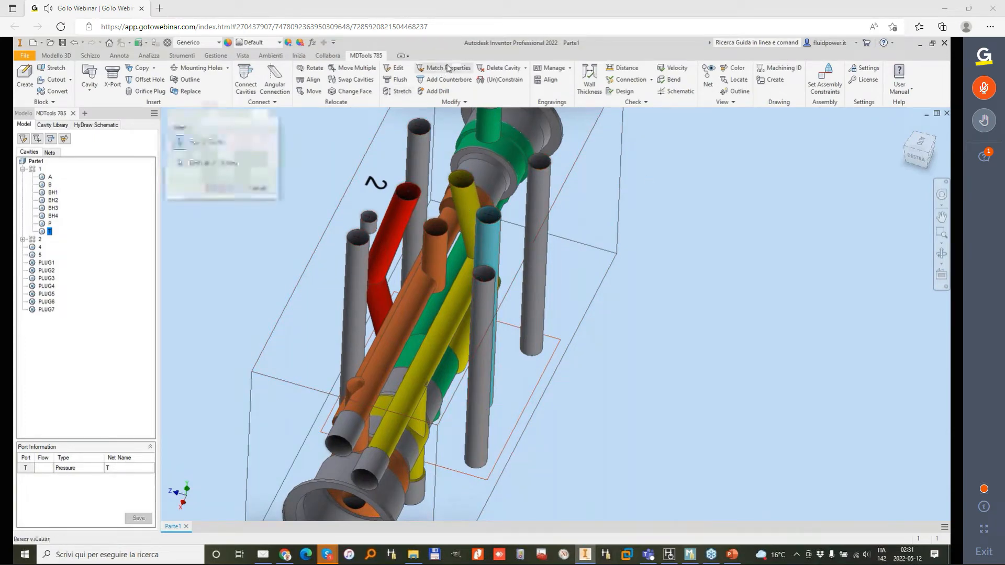
left_click(400, 219)
left_click(494, 218)
left_click(222, 189)
left_click(280, 191)
left_click(177, 217)
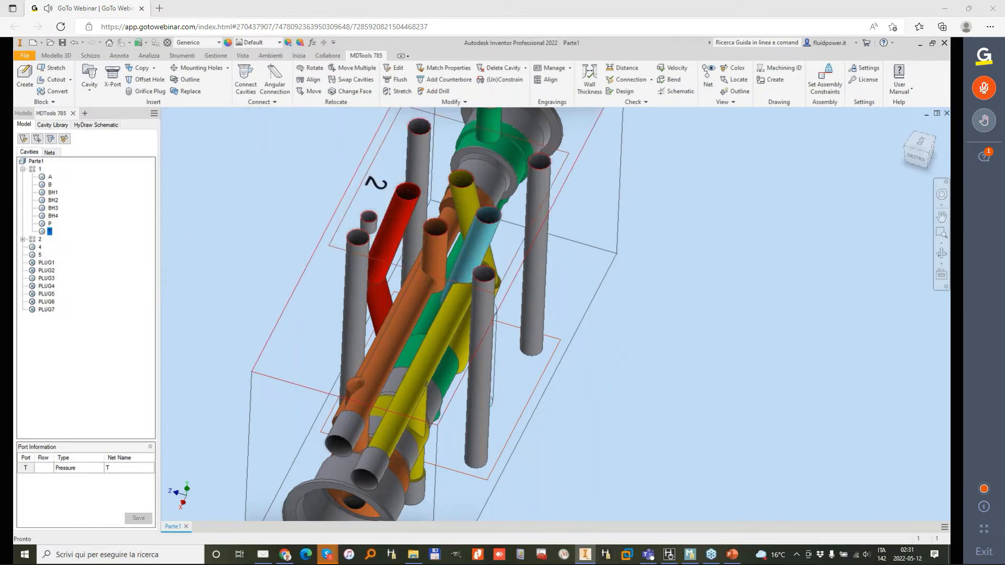
Step: Stretch footprint 2's cyan T drill with inclination changes allowed, changing its alpha angle so it leans outward, opposite the red drill
mouse_move(360, 238)
mouse_move(499, 216)
left_click(499, 214)
left_click(515, 198)
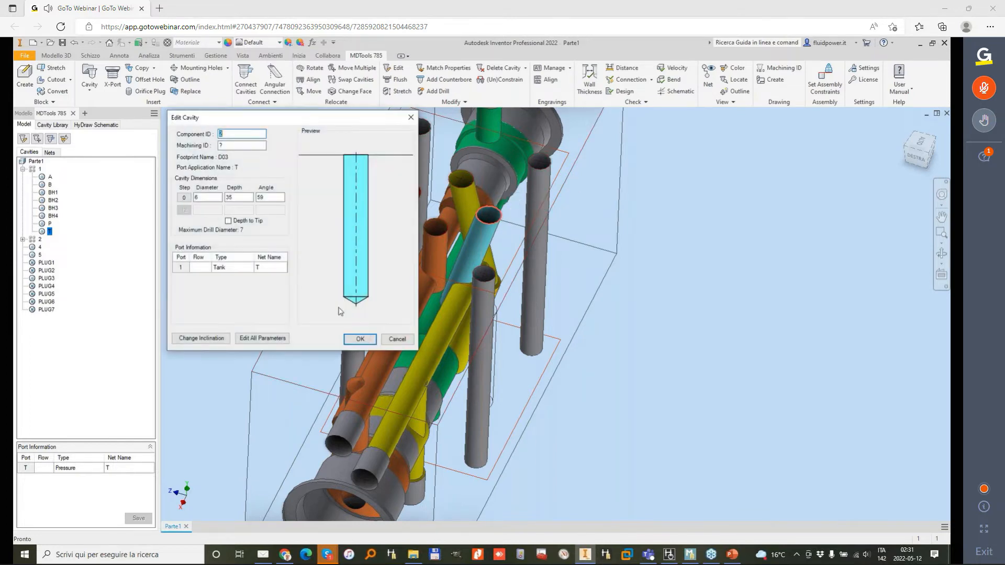
left_click(393, 340)
left_click(402, 92)
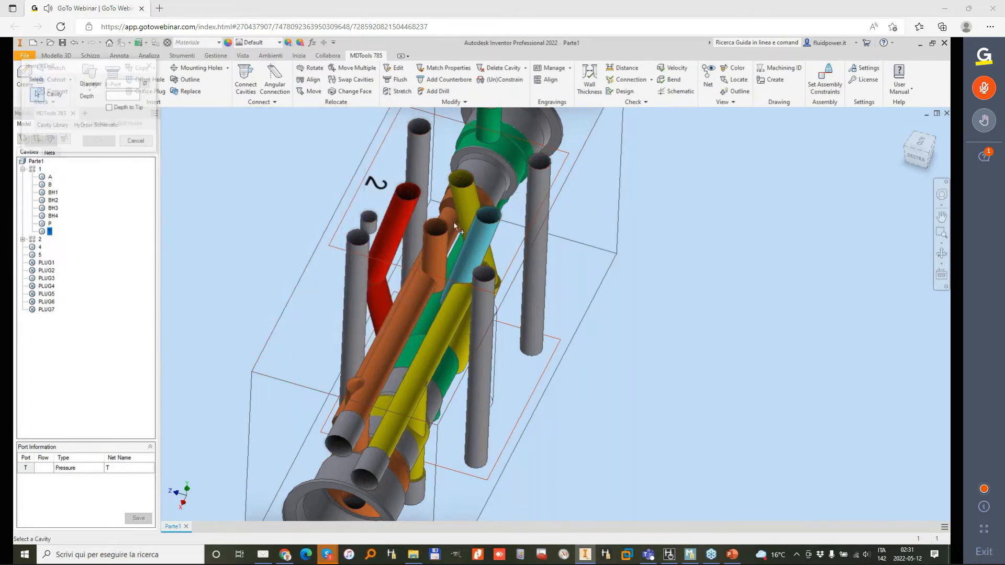
left_click(33, 158)
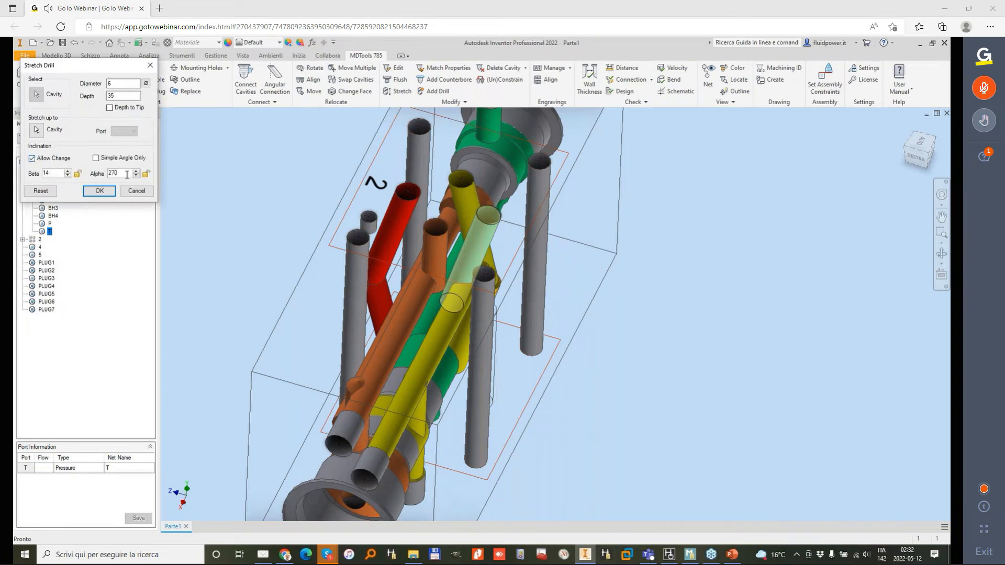
left_click(100, 191)
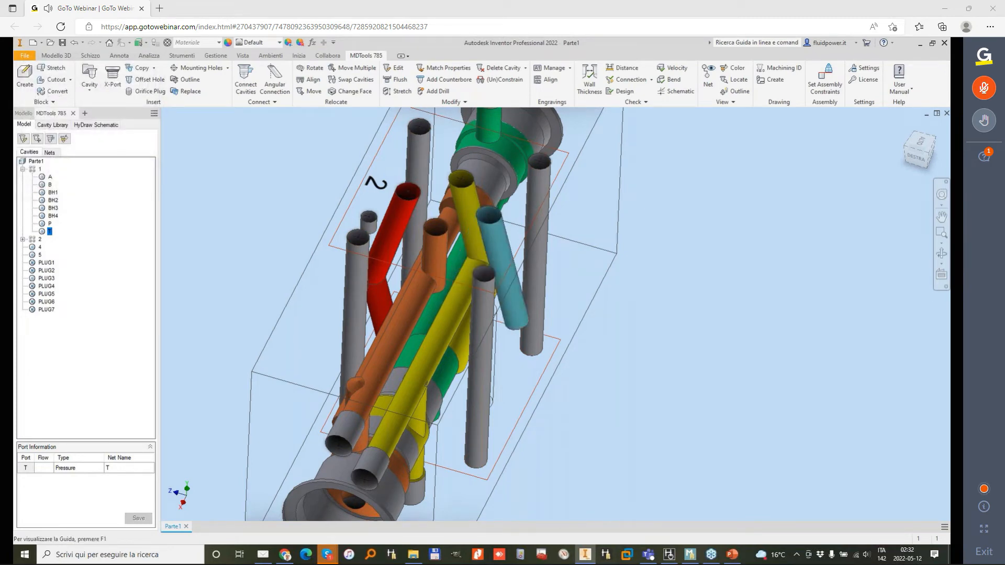
Step: Match footprint 2's T drill onto footprint 1's T drill, including diameter, depth, tip angle, beta, alpha and port information
left_click(430, 73)
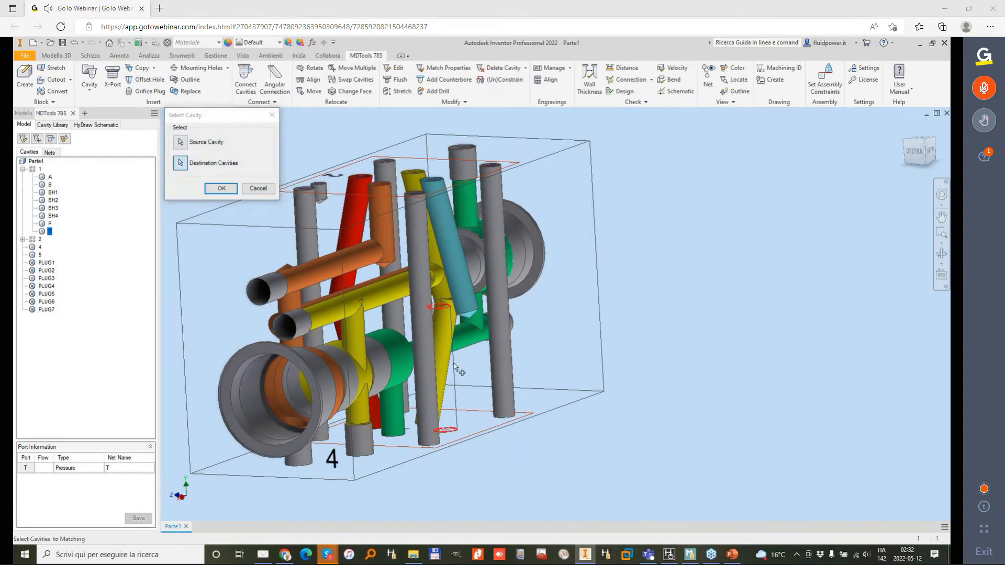
left_click(234, 189)
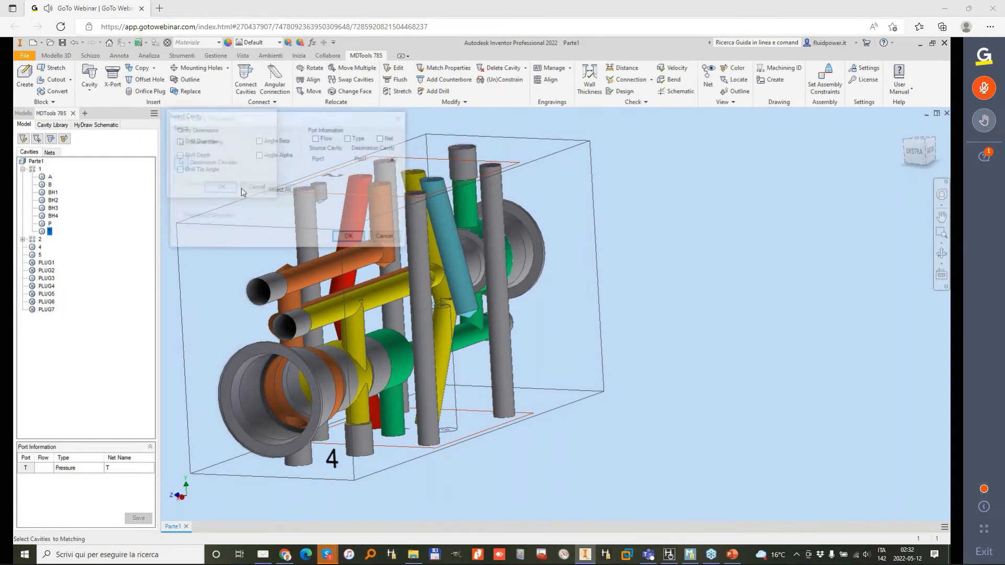
left_click(351, 238)
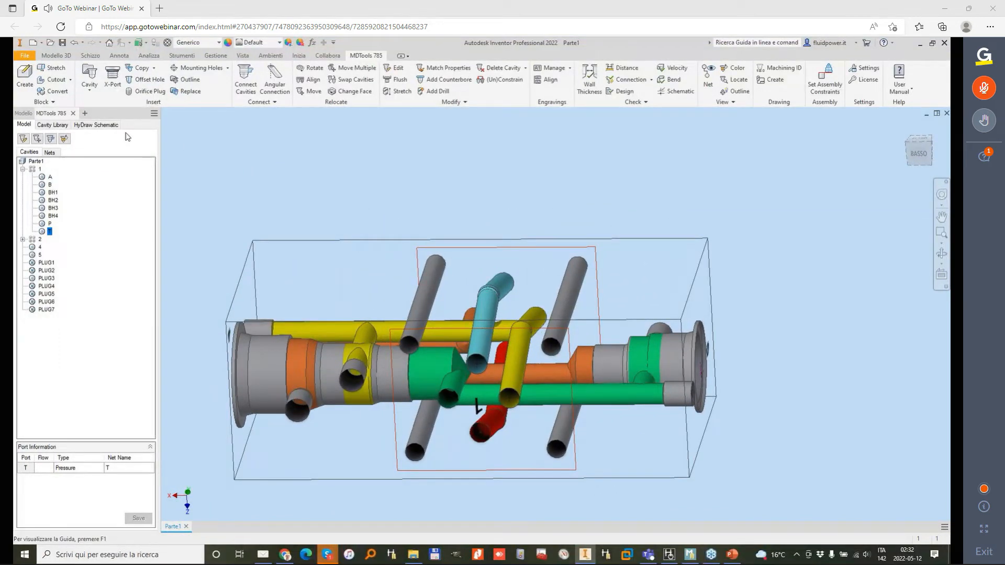
Step: Insert a counterbore-type O-ring groove, size 2037-012, diameter 12.6 and depth 1.3, on footprint 1's T port
left_click(227, 67)
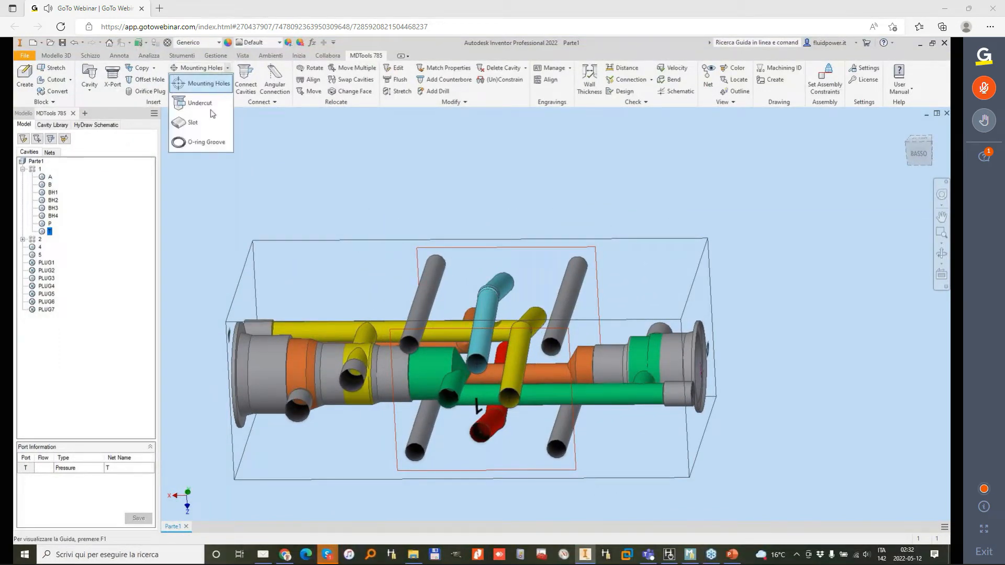
left_click(198, 143)
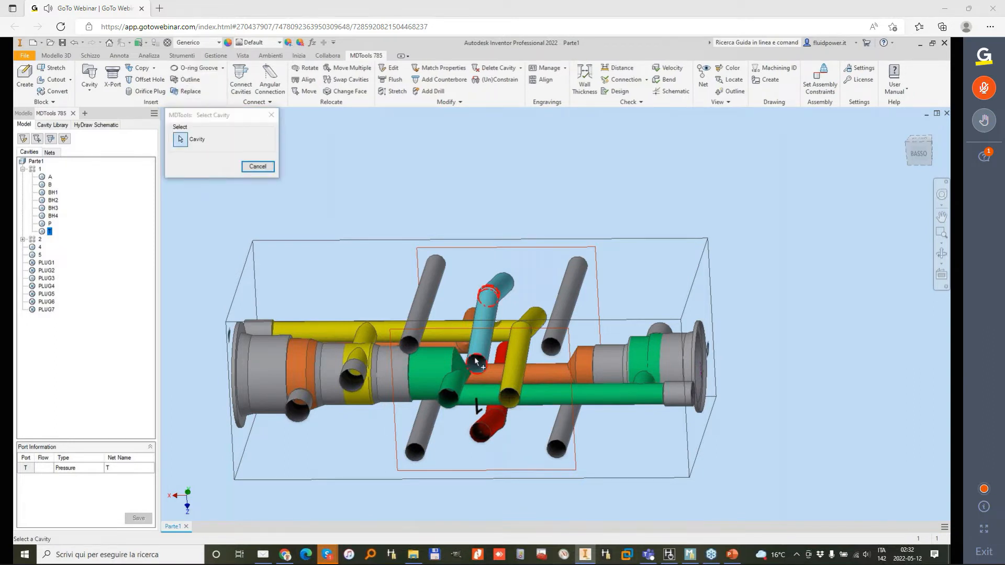
left_click(50, 231)
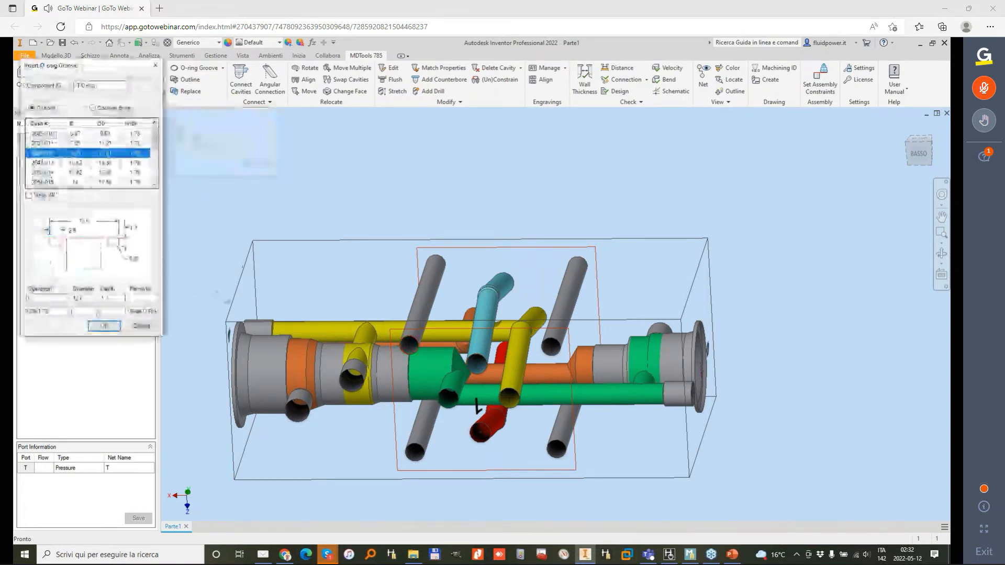
left_click(93, 108)
left_click(48, 144)
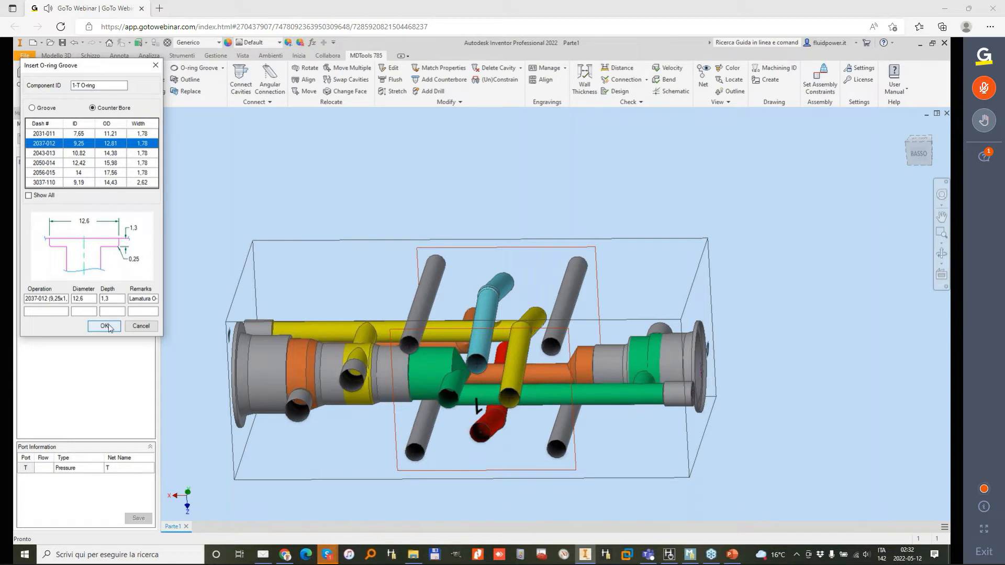
left_click(57, 153)
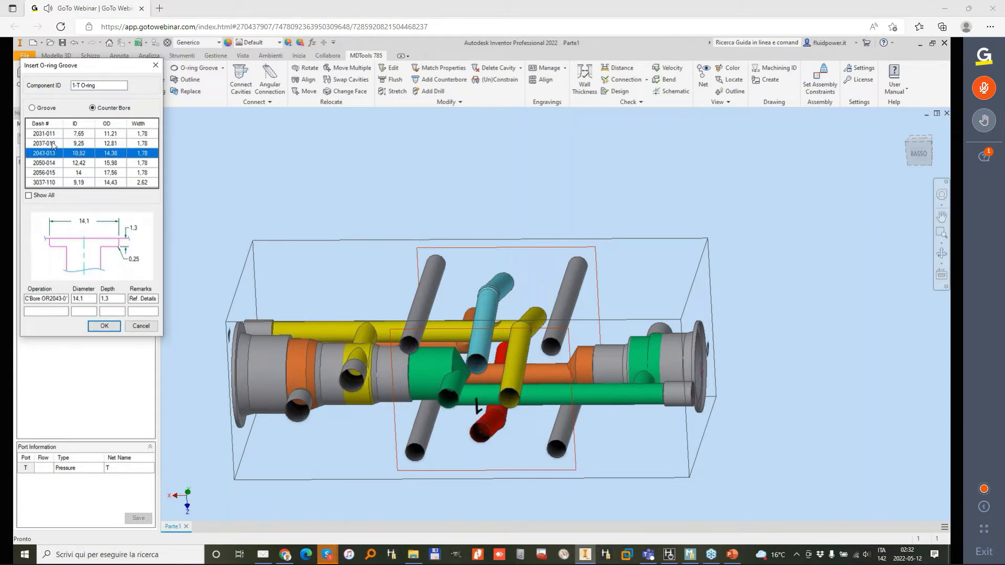
left_click(52, 144)
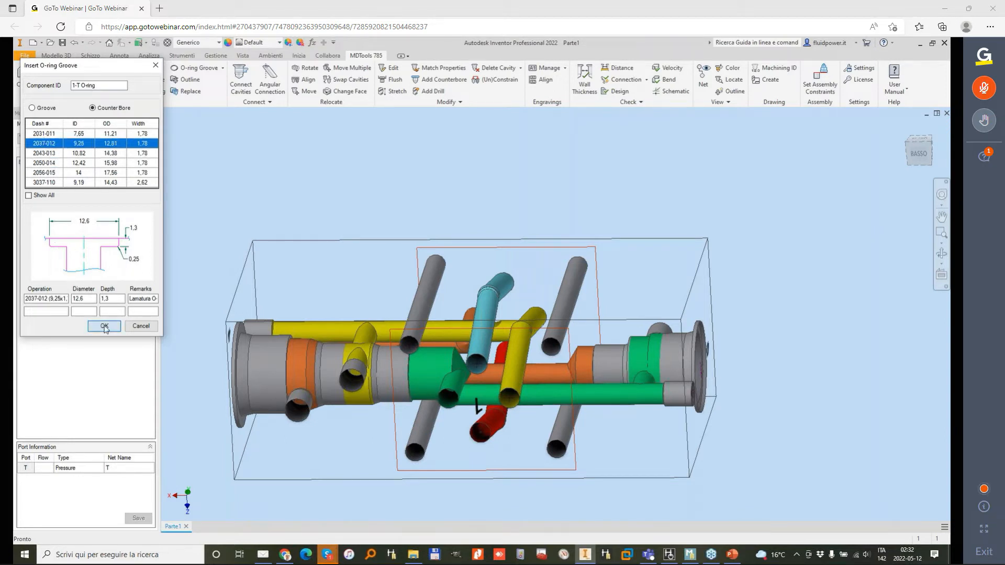
left_click(104, 327)
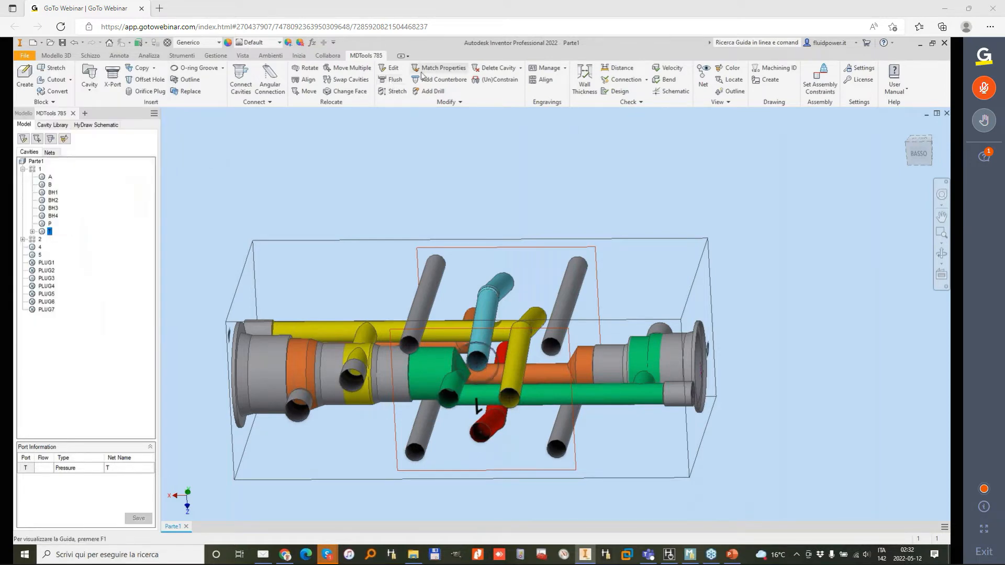
Step: Insert a 2037-012 counterbore-type O-ring groove on footprint 1's green B port
left_click(242, 80)
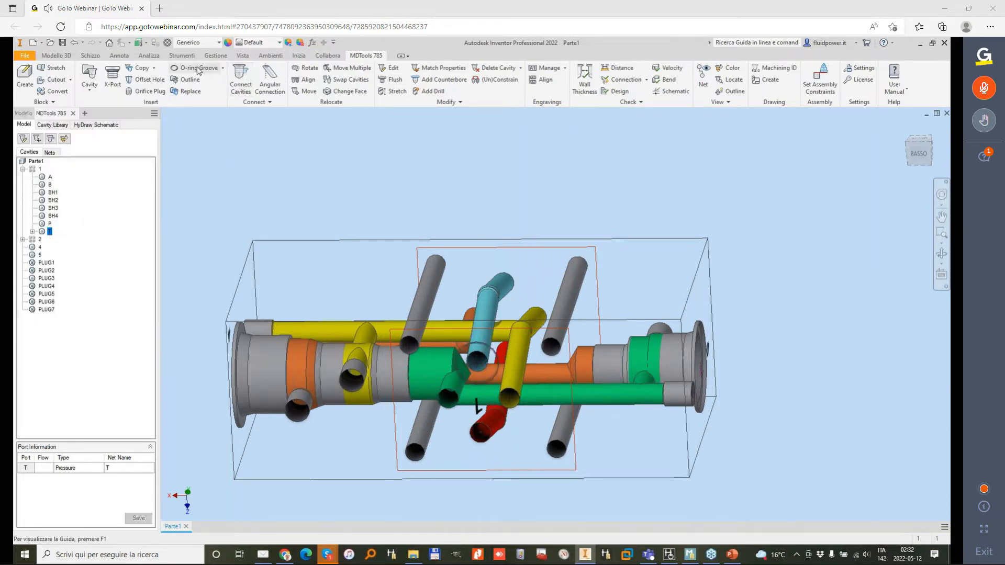
left_click(443, 402)
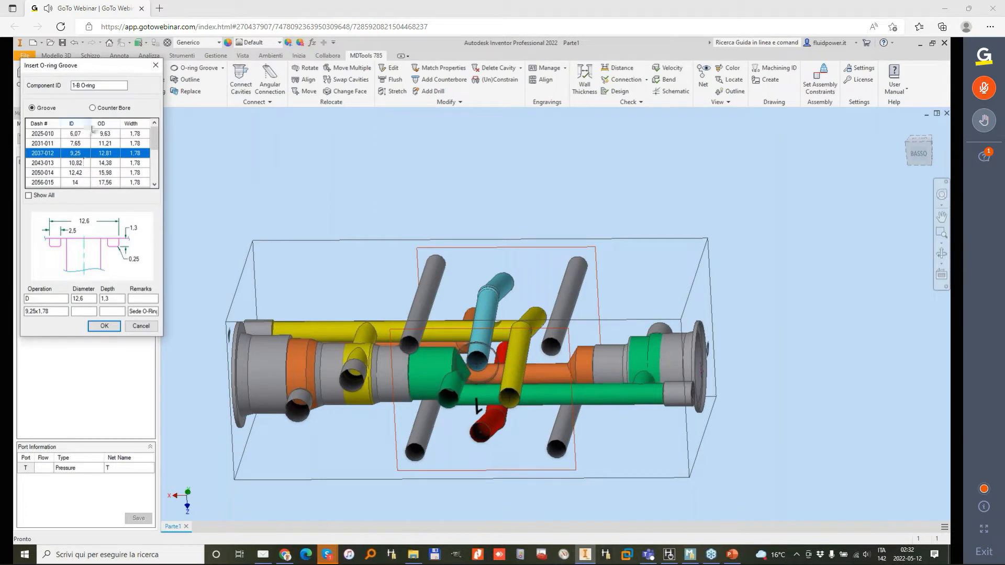
left_click(93, 109)
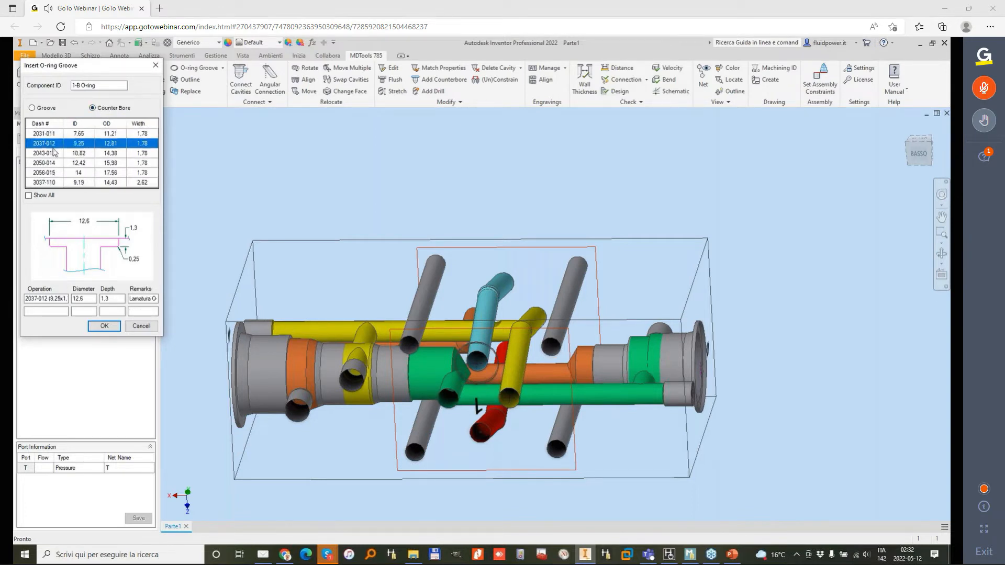
left_click(104, 326)
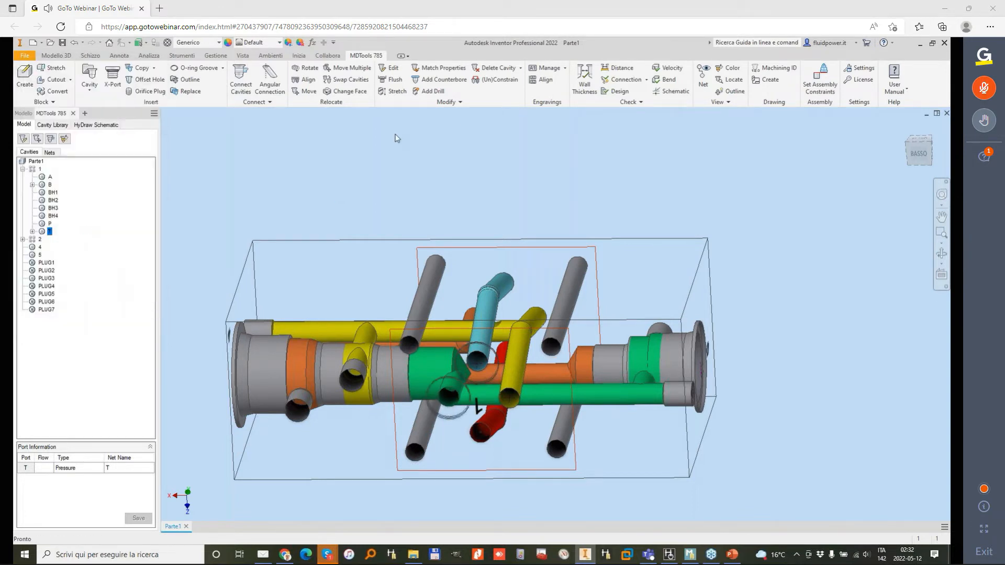
Step: Insert a counterbore-type O-ring groove on footprint 1's yellow A port
left_click(185, 80)
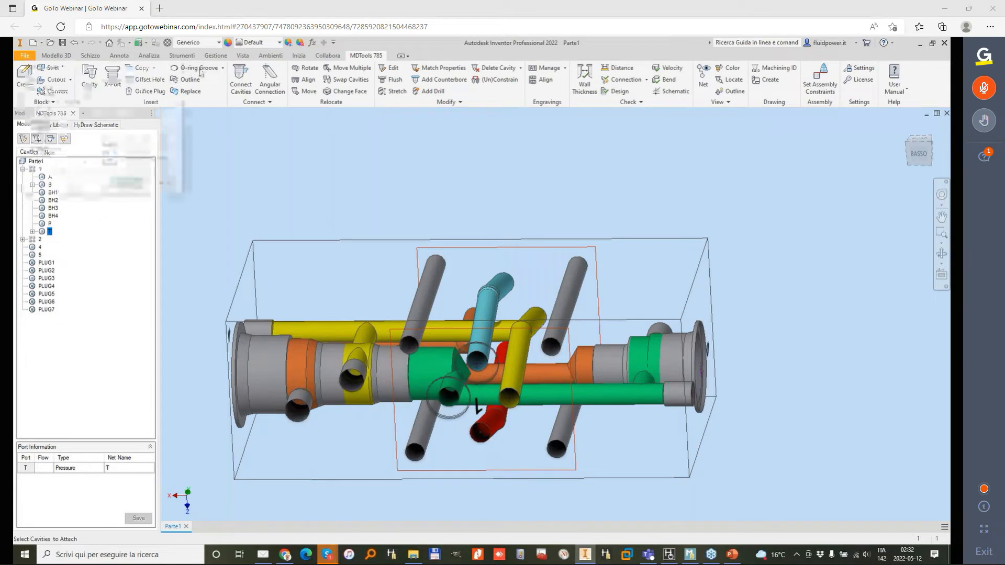
left_click(165, 184)
left_click(189, 70)
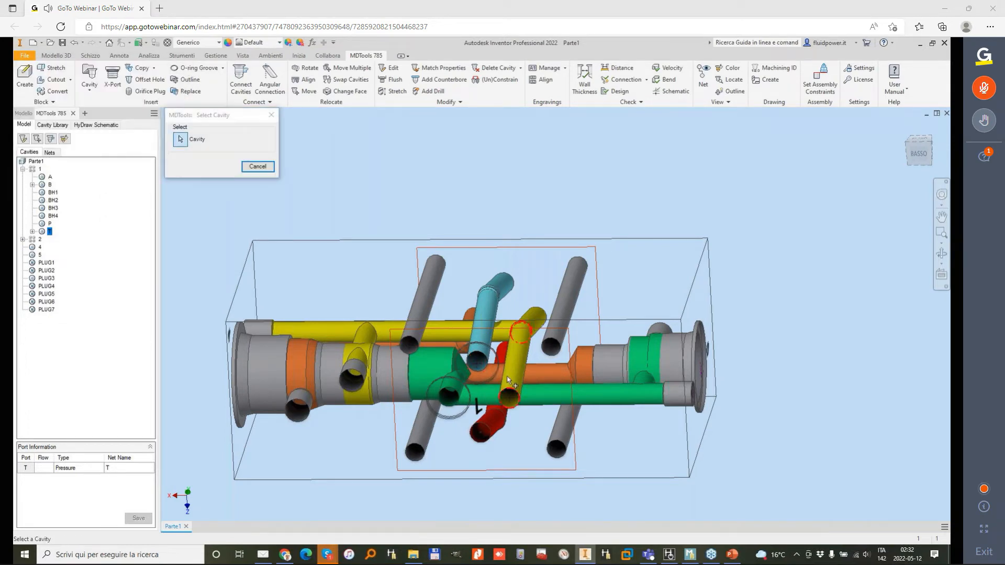
left_click(513, 384)
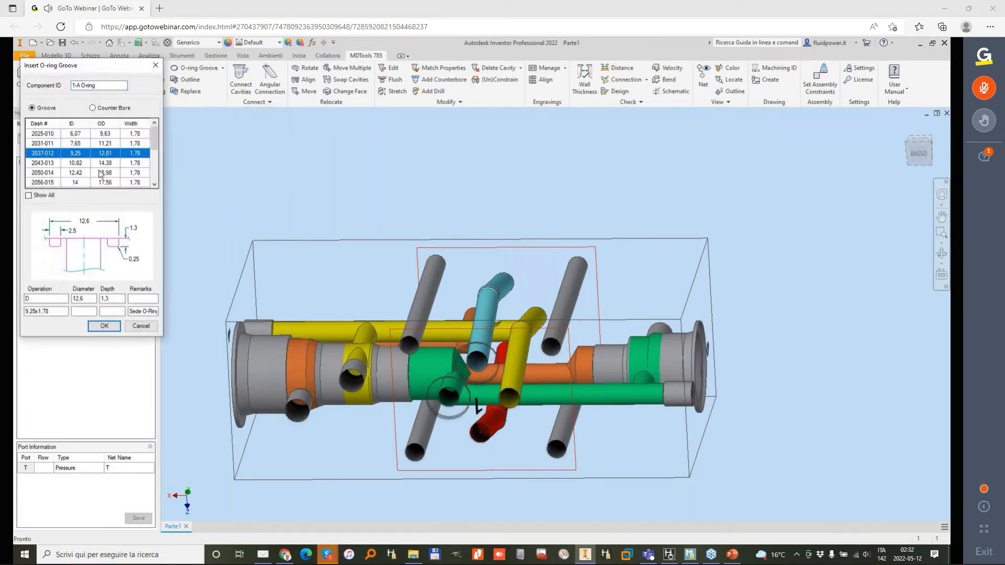
left_click(100, 108)
left_click(111, 327)
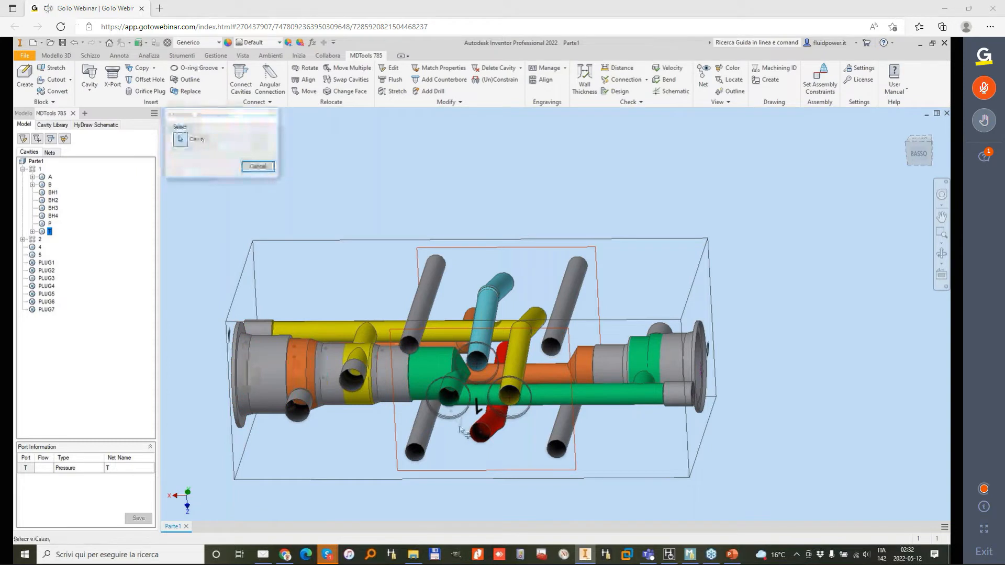
Step: Insert a 2037-012 counterbore-type O-ring groove on footprint 1's red P port
left_click(486, 438)
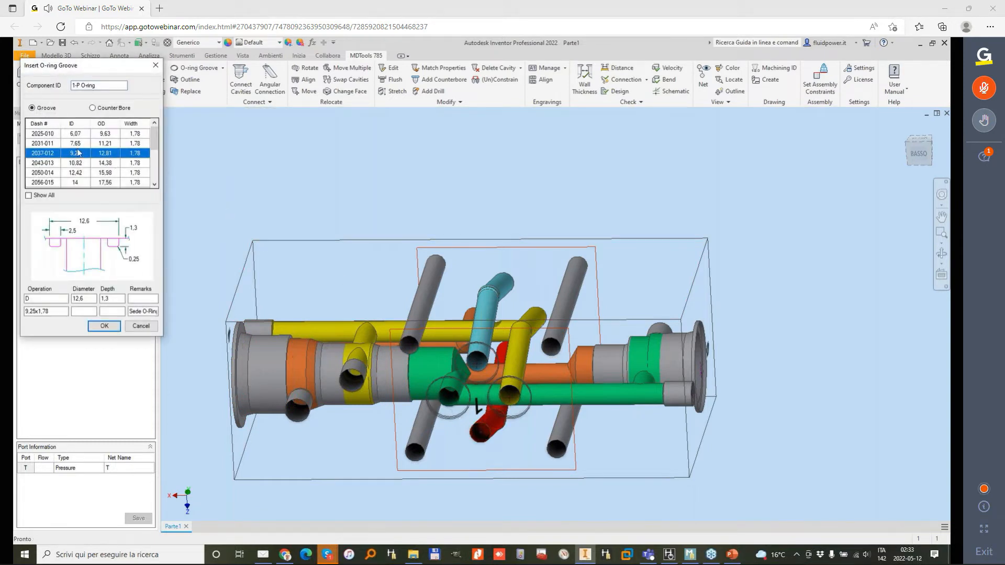
left_click(103, 110)
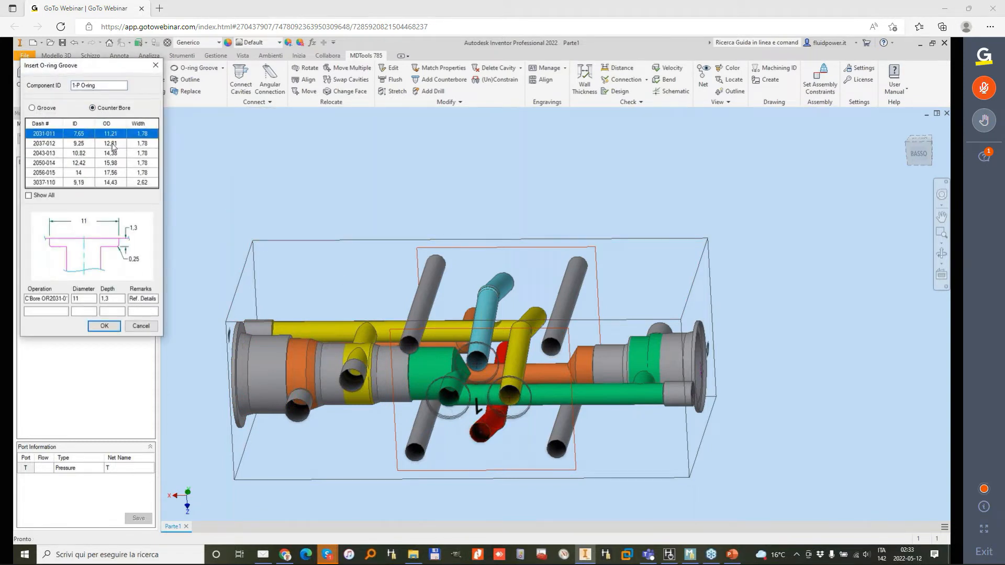
left_click(113, 146)
left_click(105, 326)
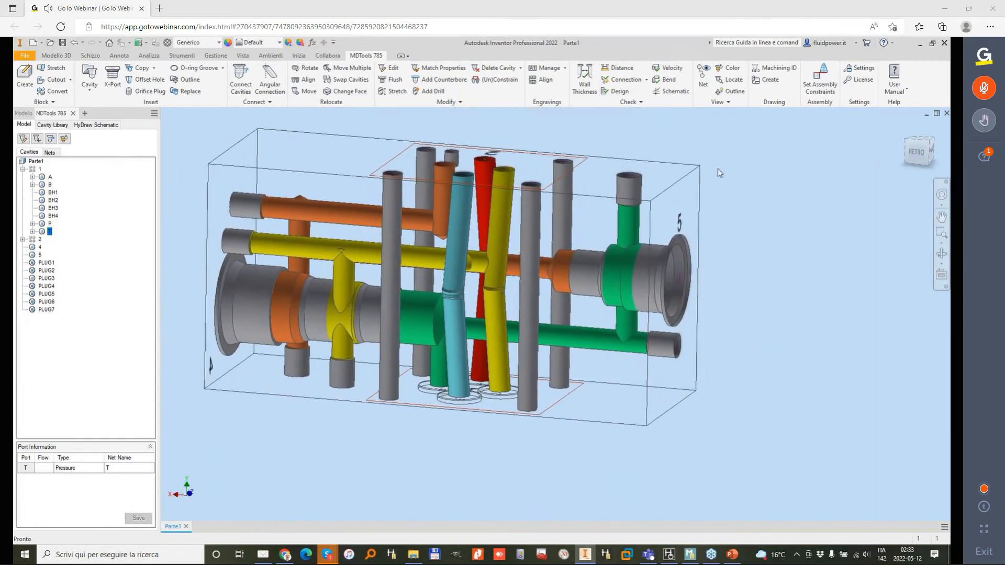
Step: Run the connection check on the manifold with the poor connections list included, and review its report
left_click(626, 80)
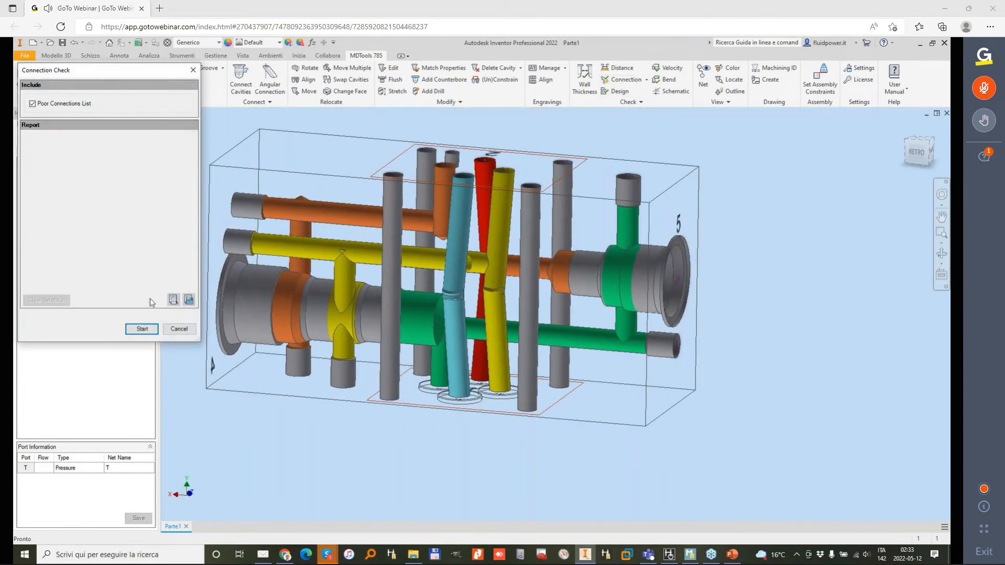
left_click(143, 329)
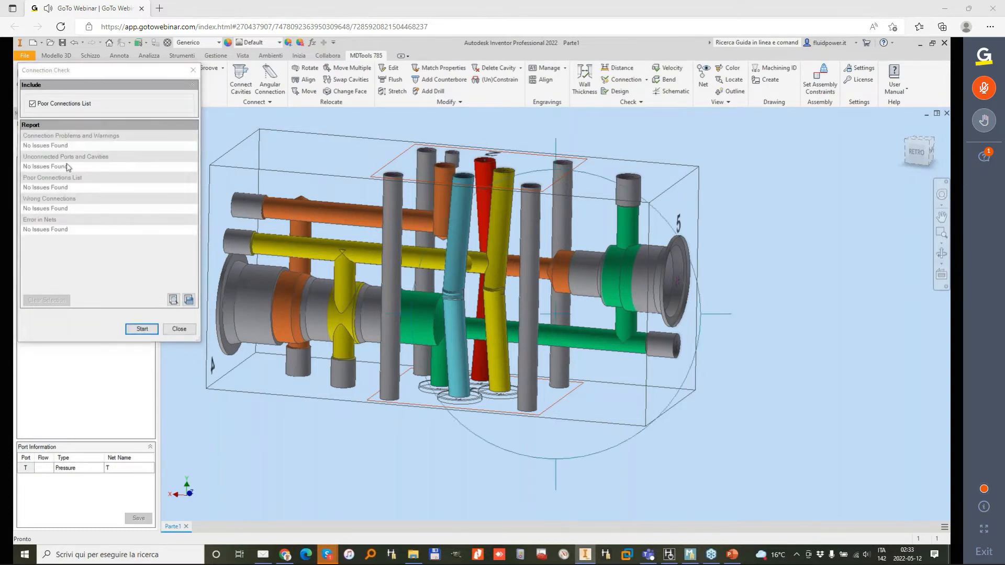
left_click(65, 166)
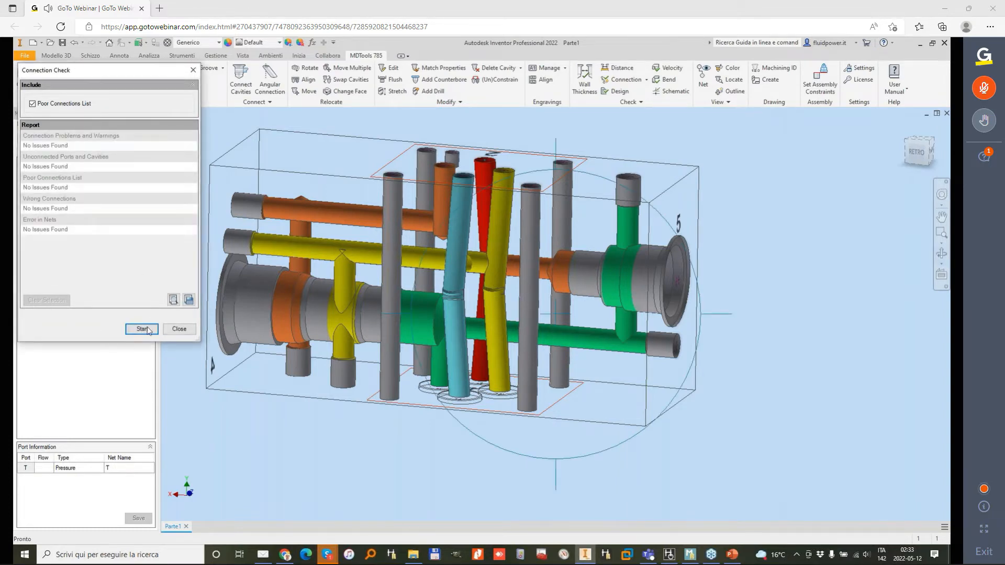
left_click(179, 329)
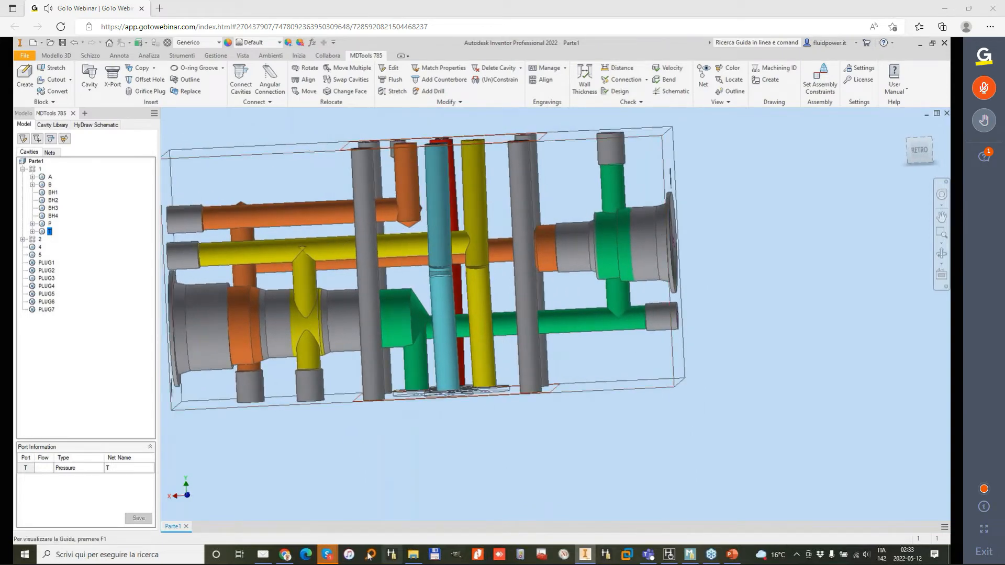
Step: Switch to HyDraw CAD to compare the circuit schematic with the block, and return to the Inventor model
left_click(670, 554)
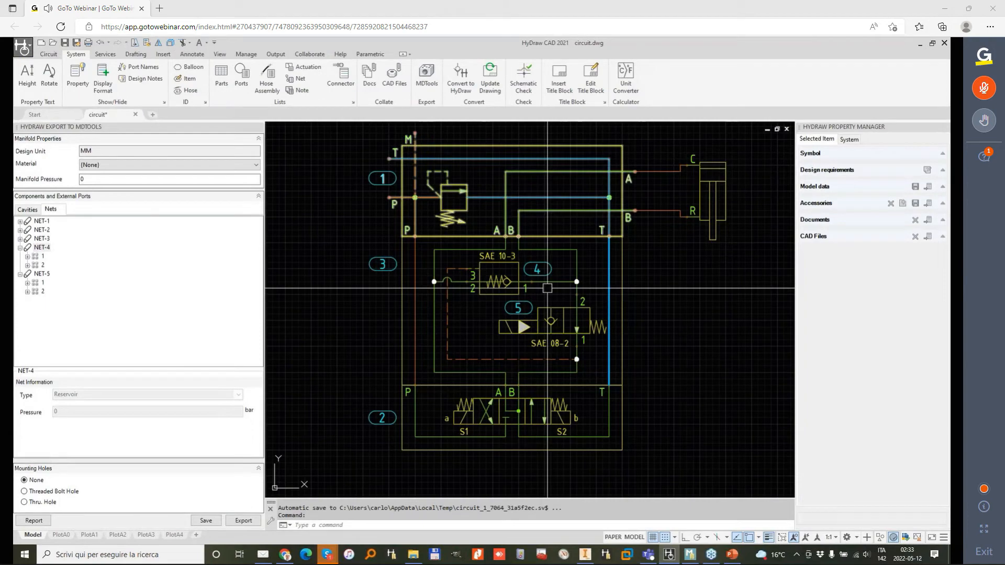
left_click(919, 49)
middle_click_drag(454, 182, 479, 171, "shift")
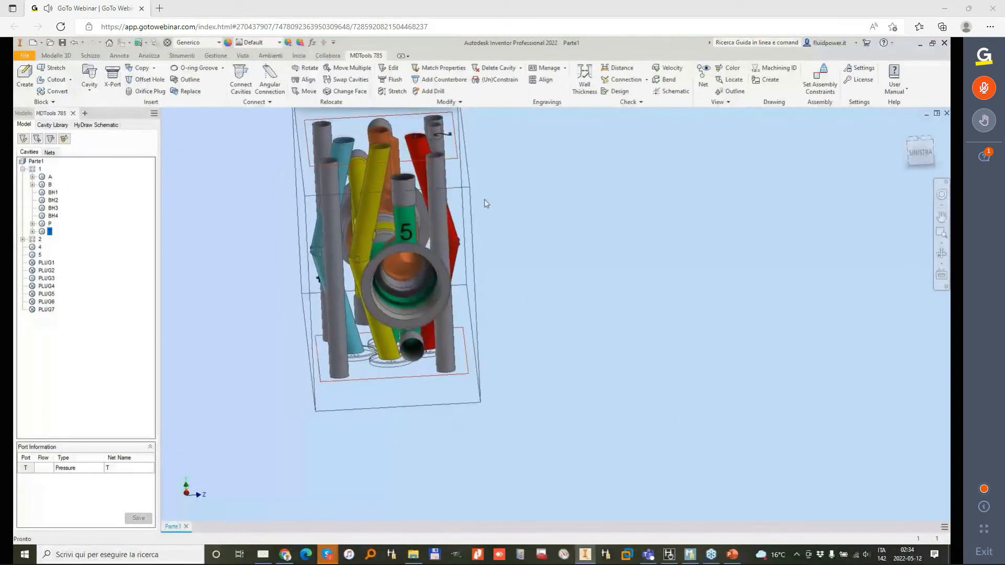
Step: Check wall thickness around all cavities with a 3 mm minimum, and examine the 1-BH4 and 1-P clearances in the model
left_click(582, 85)
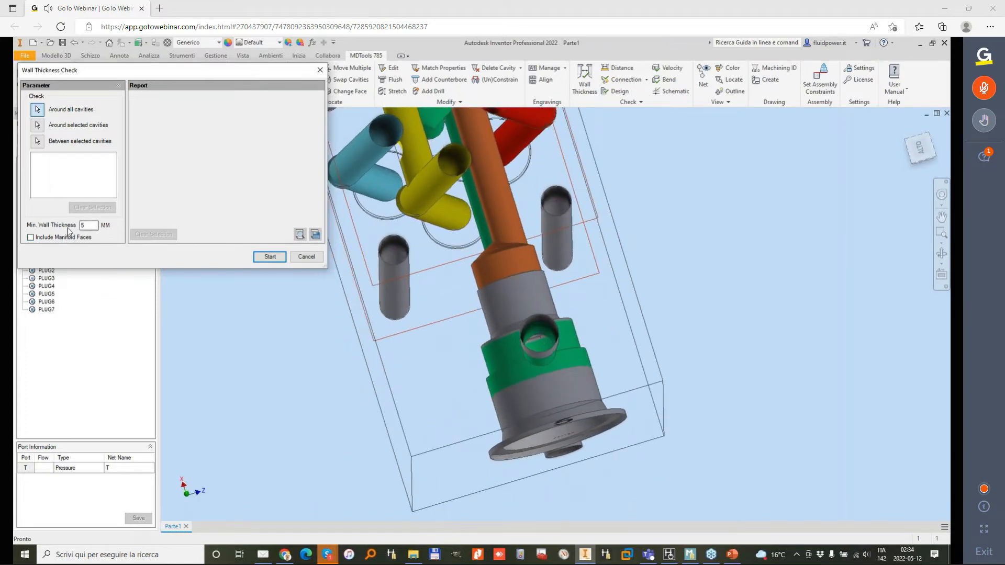
left_click(280, 258)
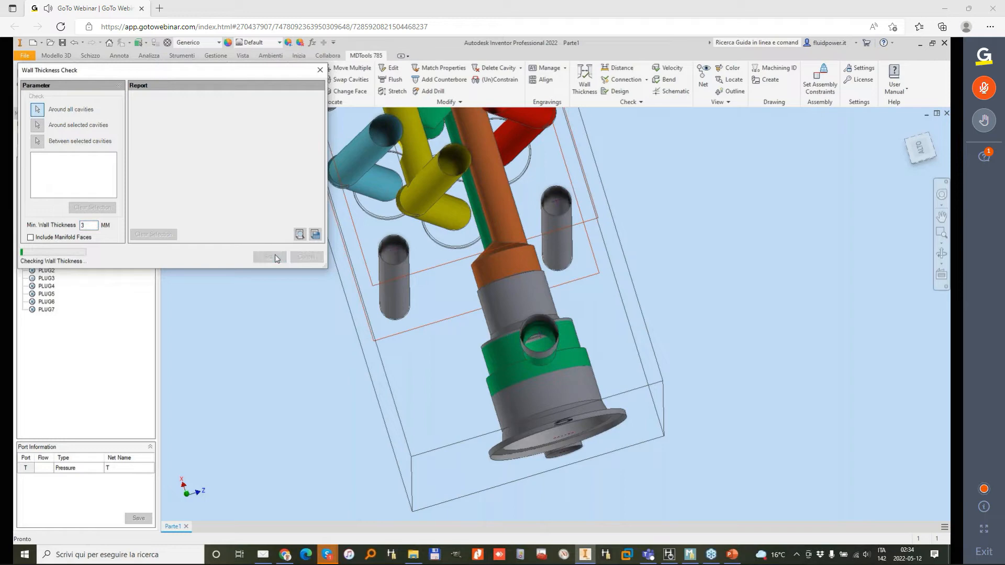
left_click(230, 119)
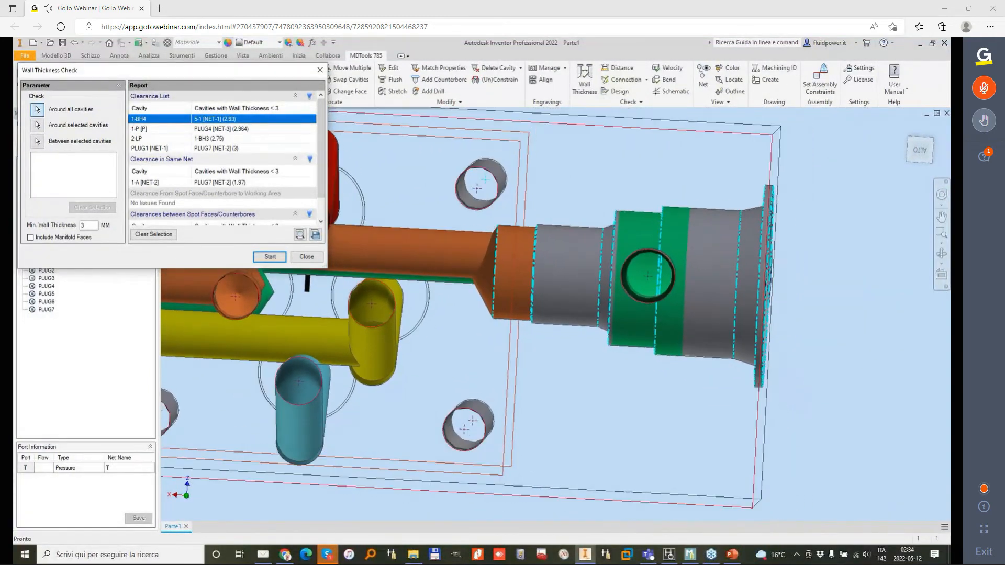
double_click(243, 129)
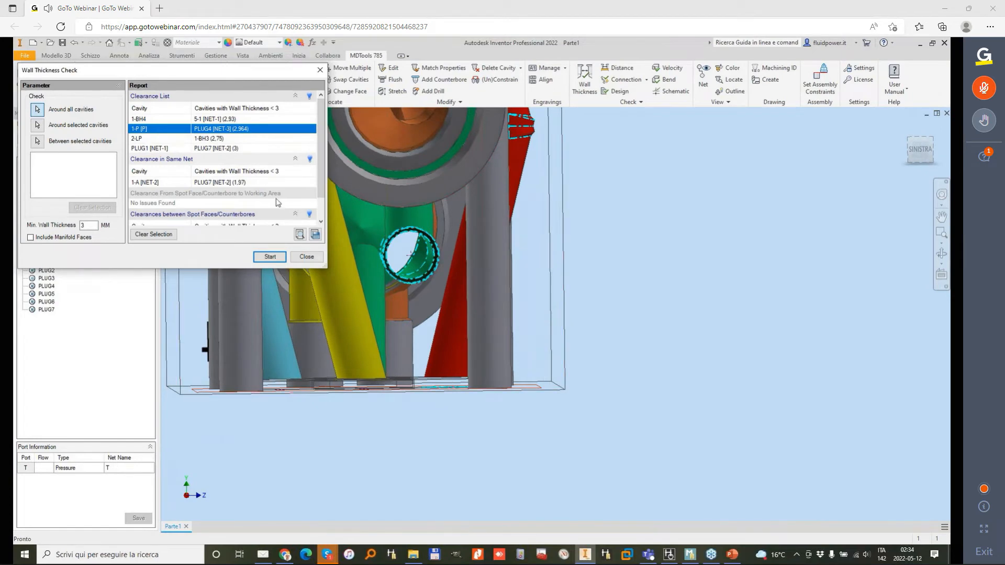
Step: Examine the 2-LP and PLUG1 clearances in the model, and close the wall thickness report
left_click(213, 139)
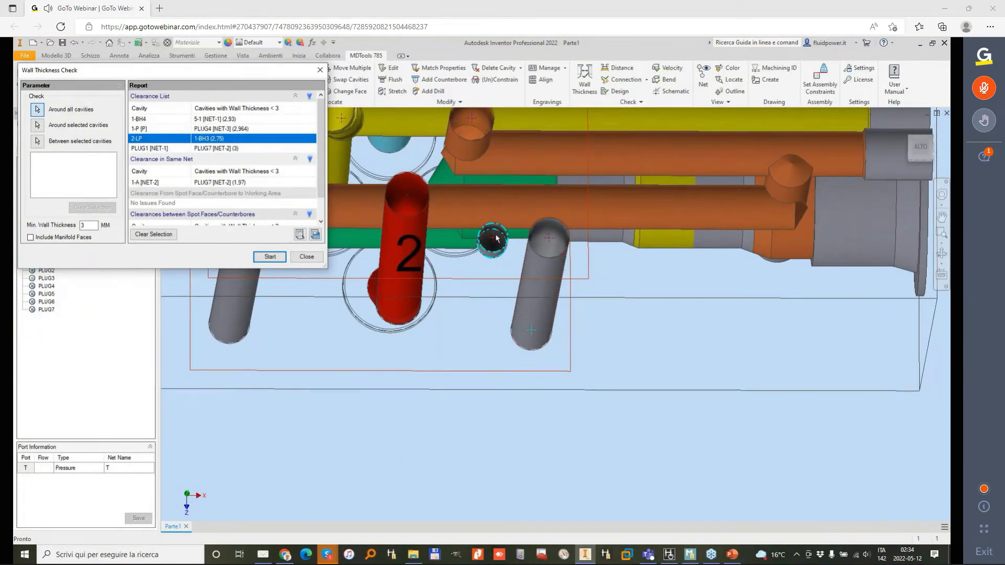
left_click(234, 151)
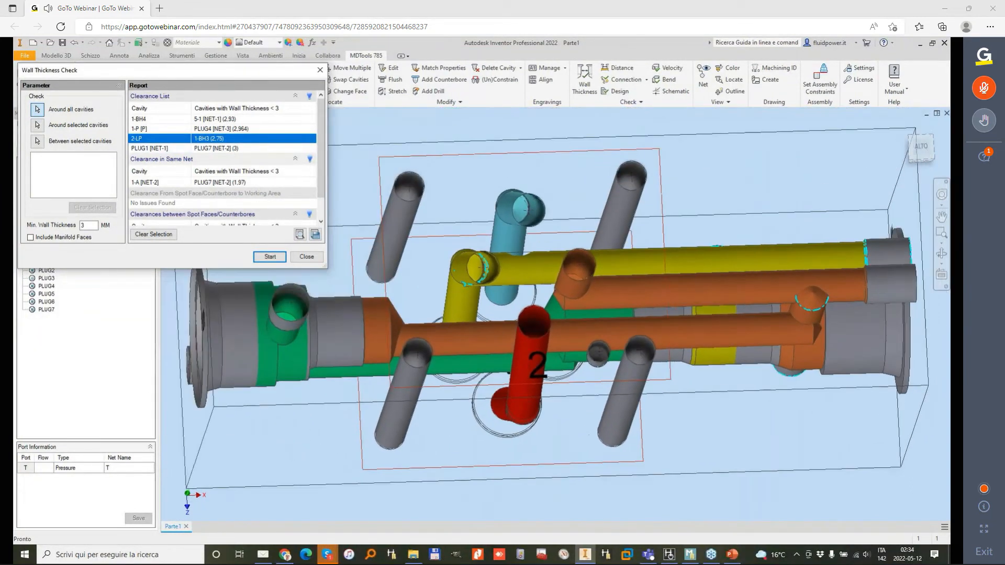
middle_click_drag(335, 220, 504, 208, "shift")
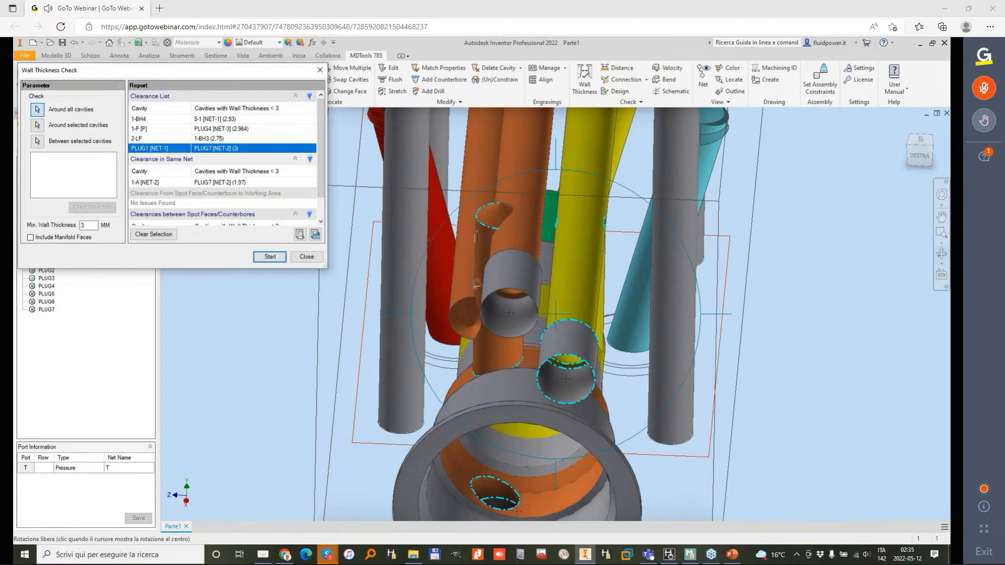
left_click(308, 257)
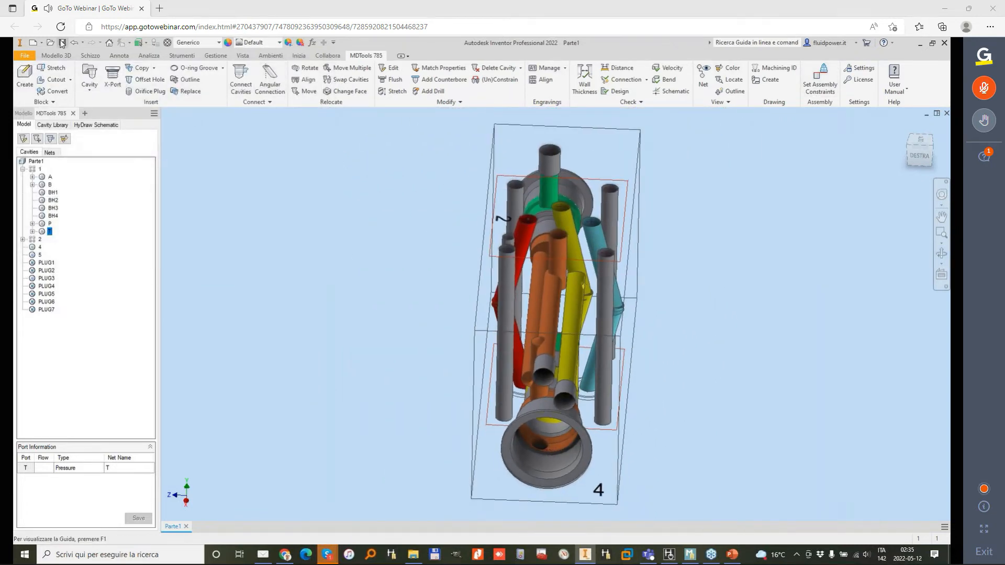
Step: Save the part as SANDWICH BLOCK in the MDTools folder
key("ctrl+s")
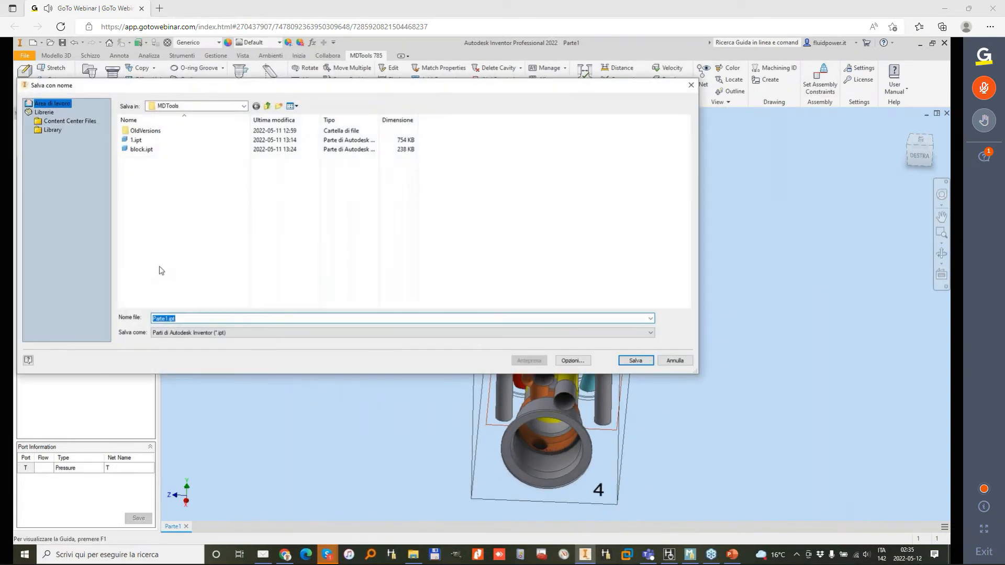
type("SANDWICH BLOCK")
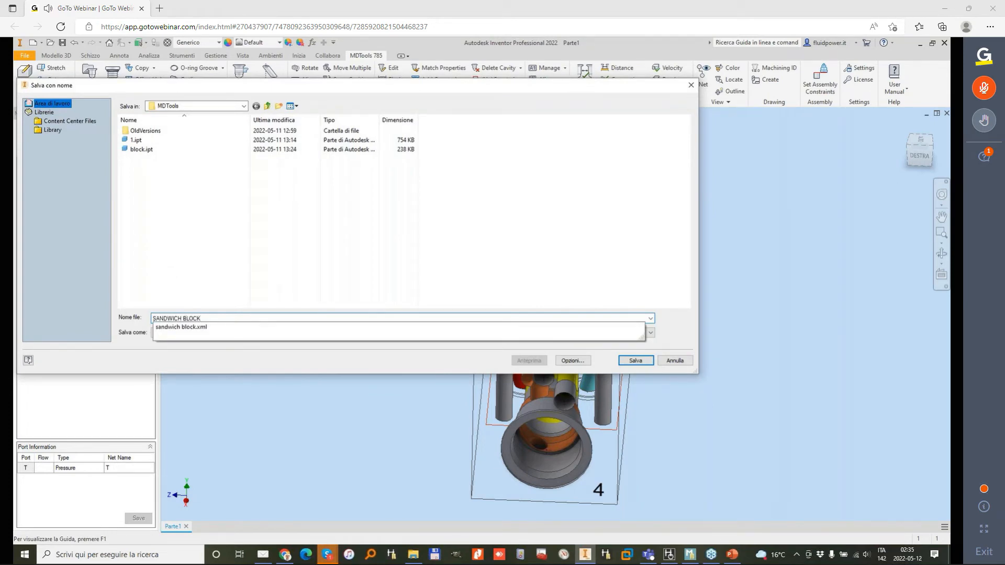
key("Return")
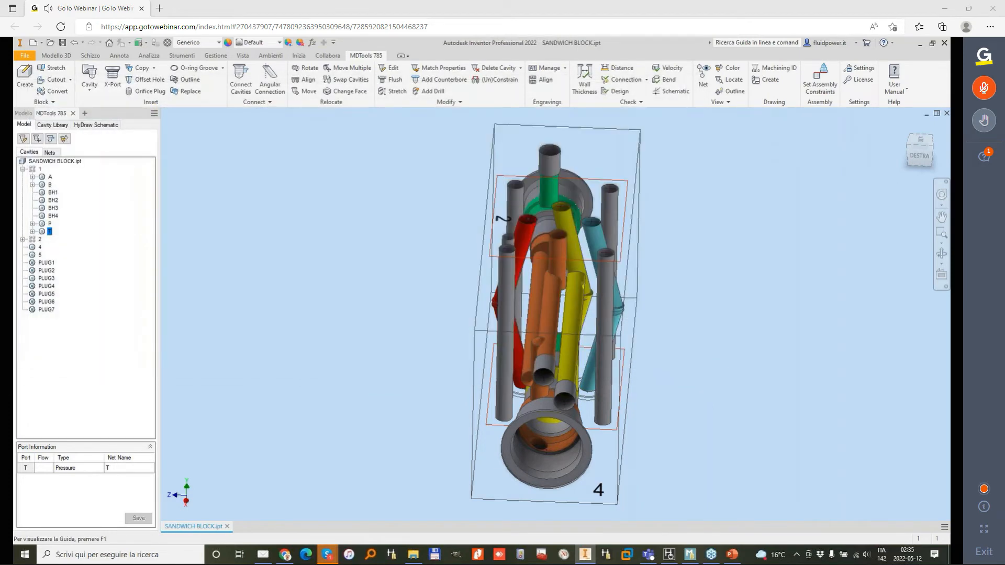
Step: Set the MDTools design check display to remove color from unselected cavities
left_click(854, 72)
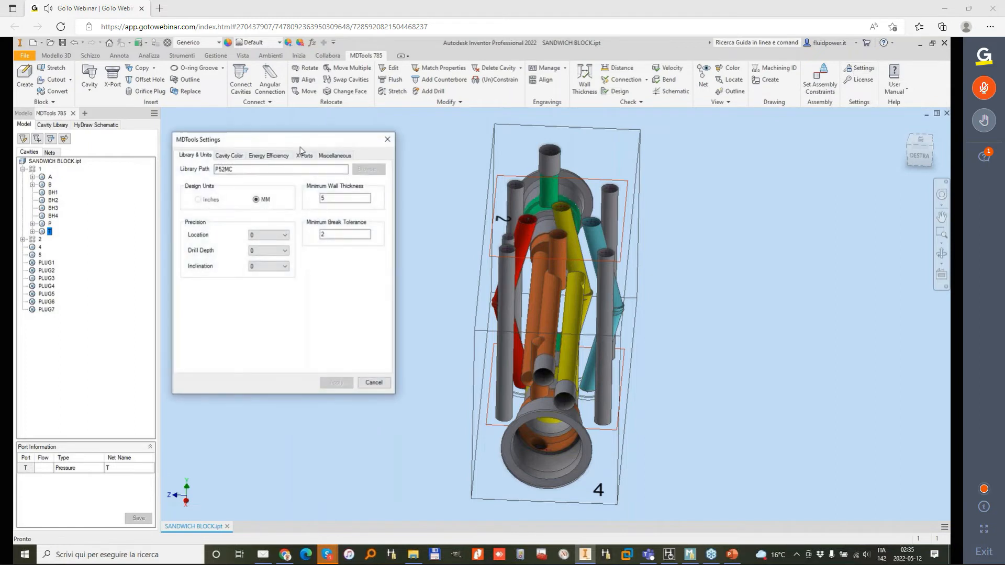
left_click(335, 156)
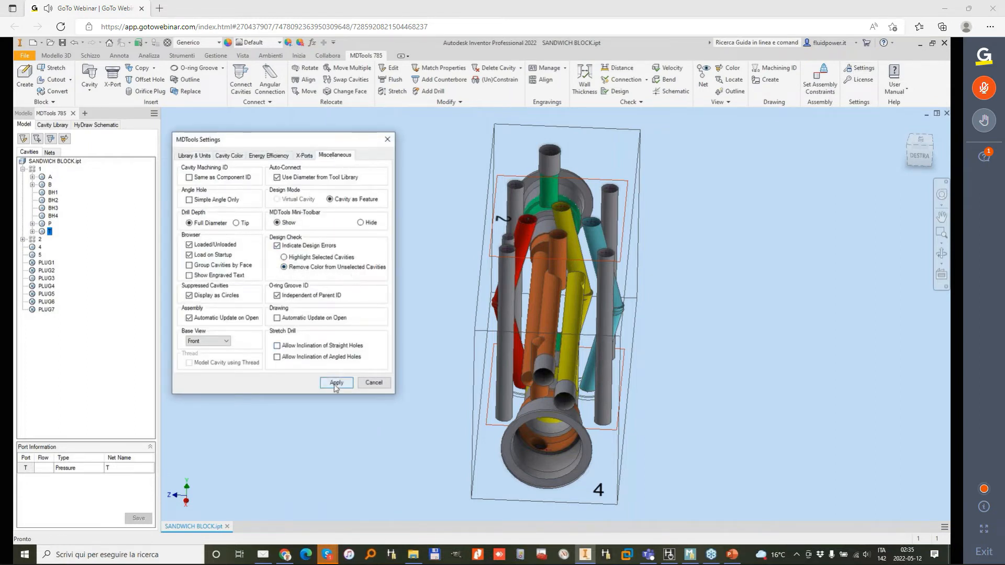
left_click(338, 384)
left_click(374, 382)
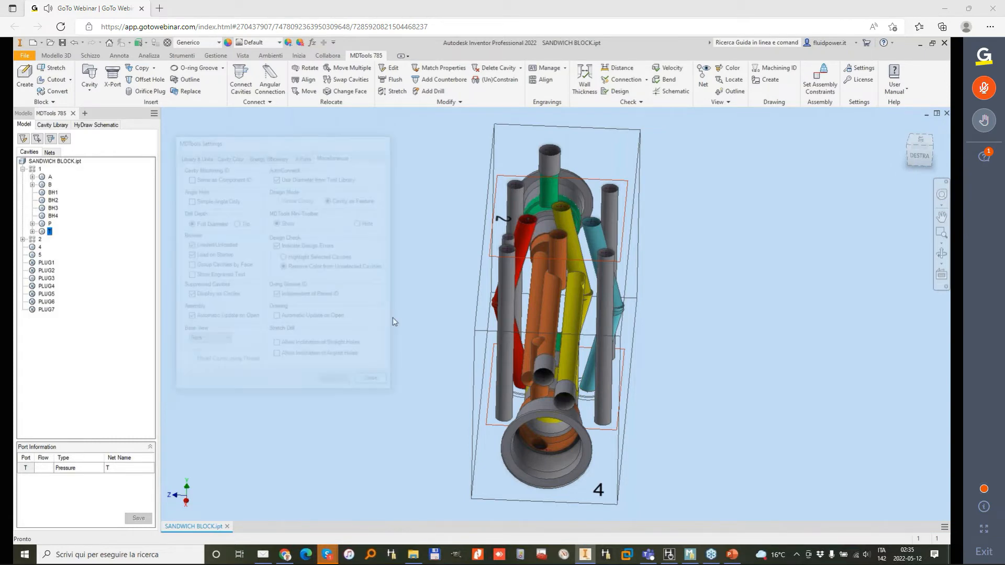
Step: Rerun the wall thickness check around all cavities with a 3 mm minimum, and examine the PLUG1, 2-LP, 1-P and 1-BH4 clearances
left_click(585, 83)
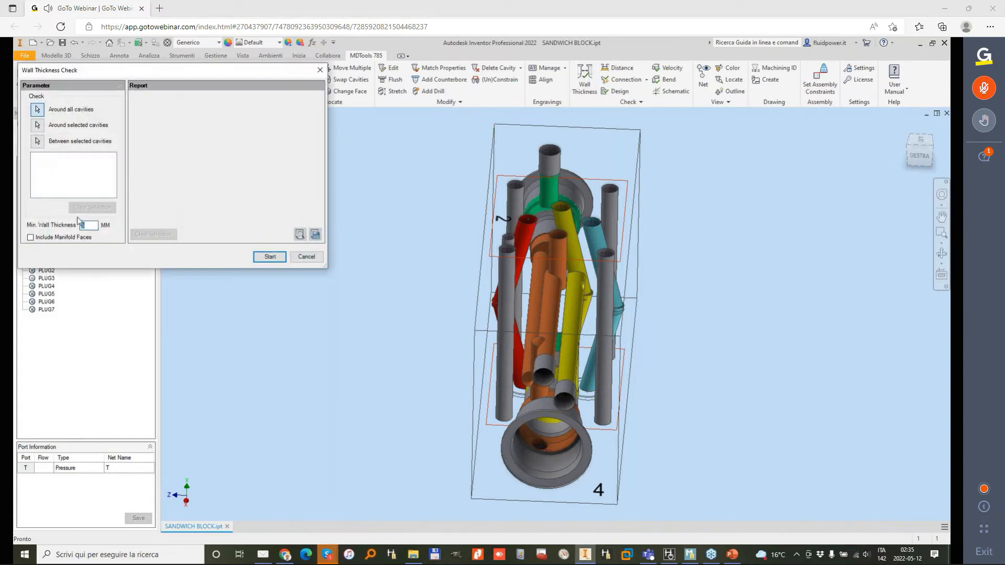
left_click(270, 257)
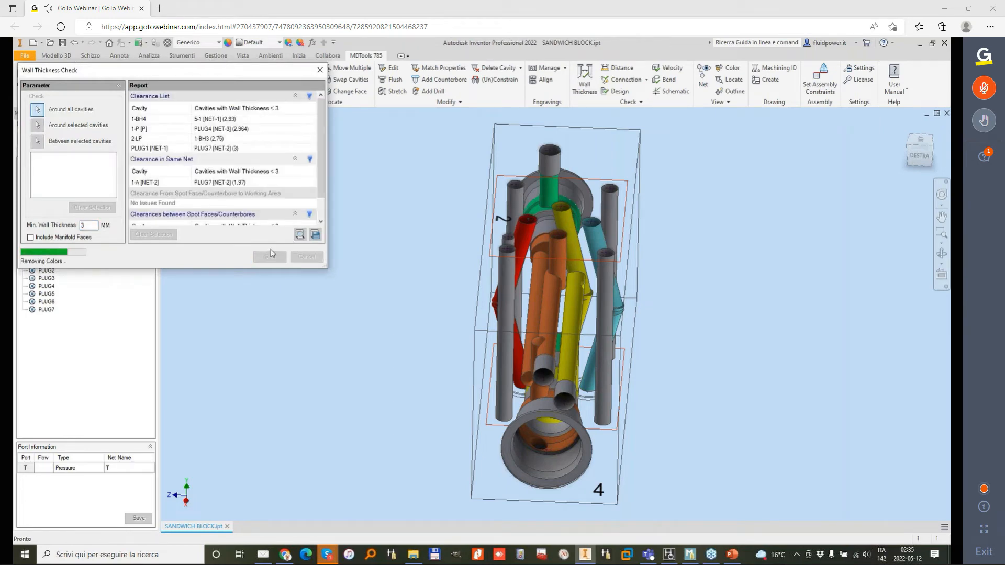
left_click(231, 149)
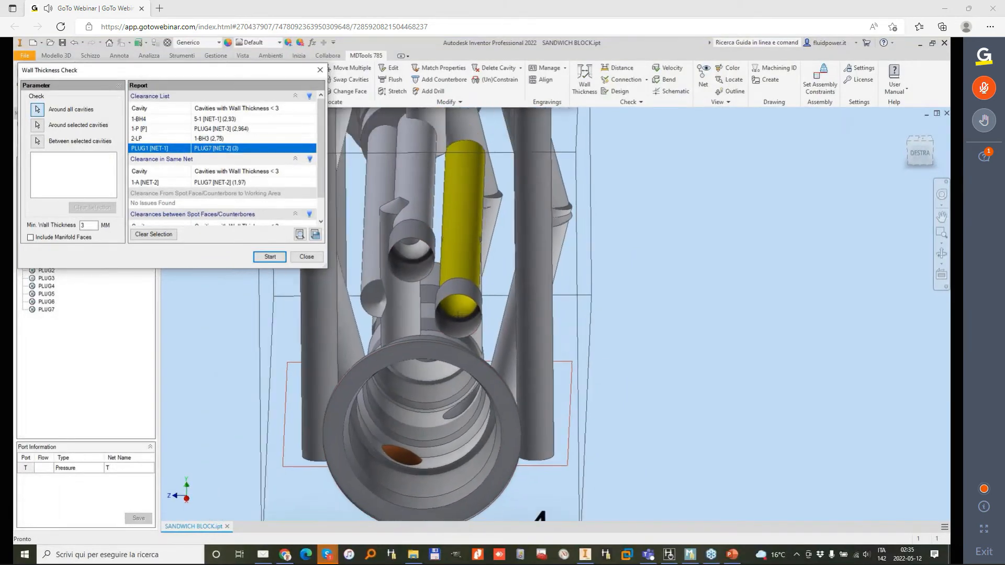
left_click(218, 138)
left_click(222, 129)
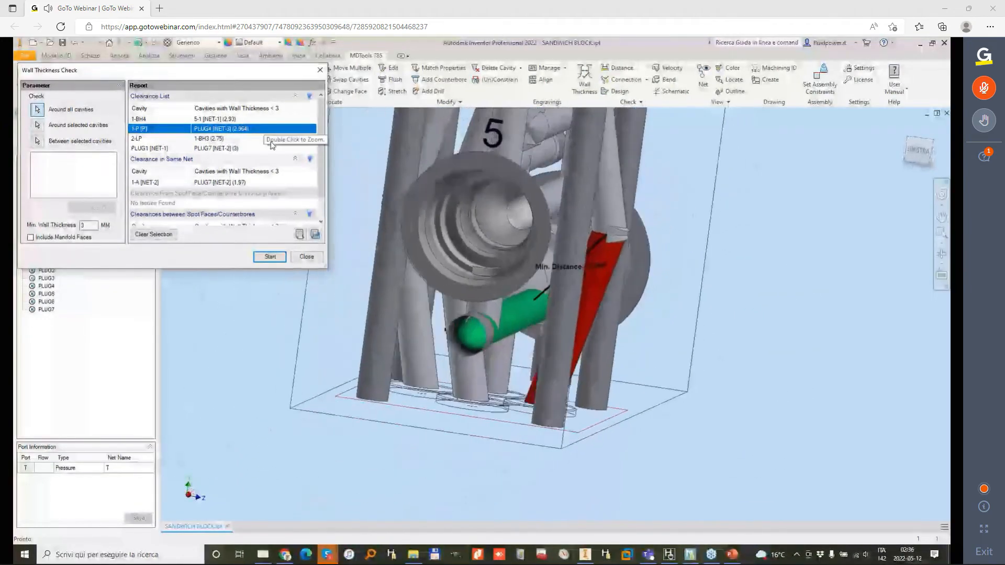
left_click(235, 119)
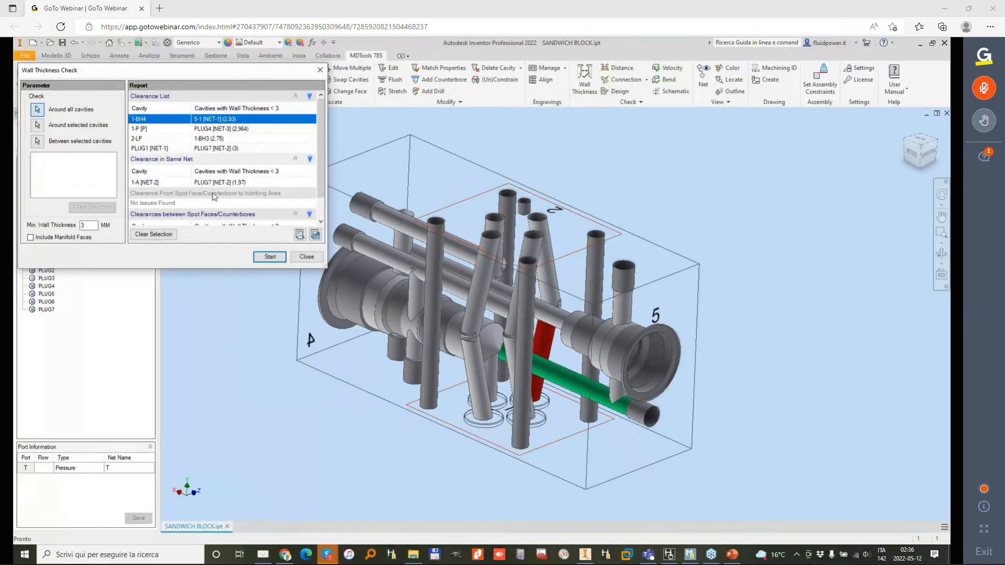
Step: Examine the spot face clearances between 4-D and PLUG7-D and between 5-D and PLUG4-D, and close the report
scroll(214, 197, "down", 1)
left_click(215, 211)
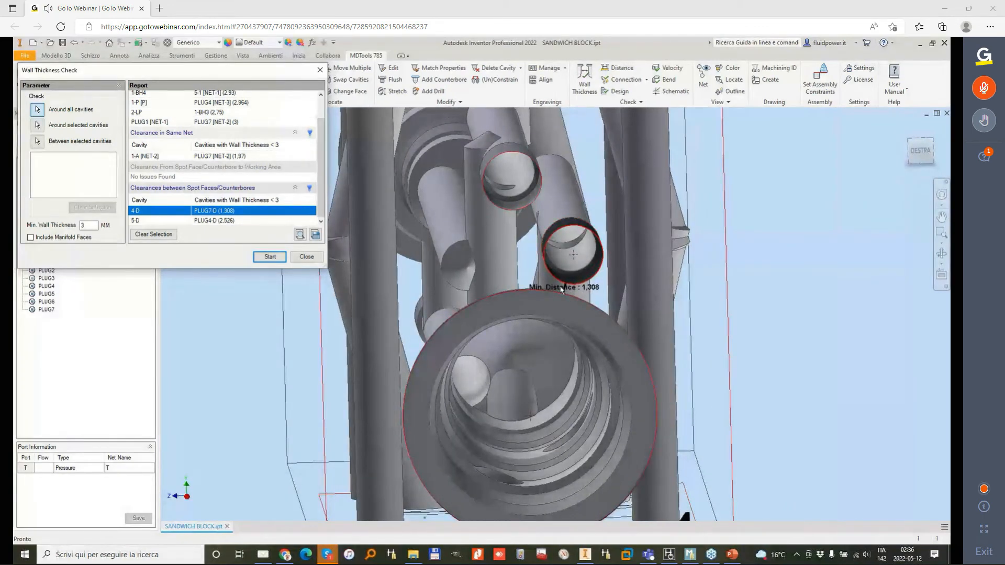
left_click(222, 220)
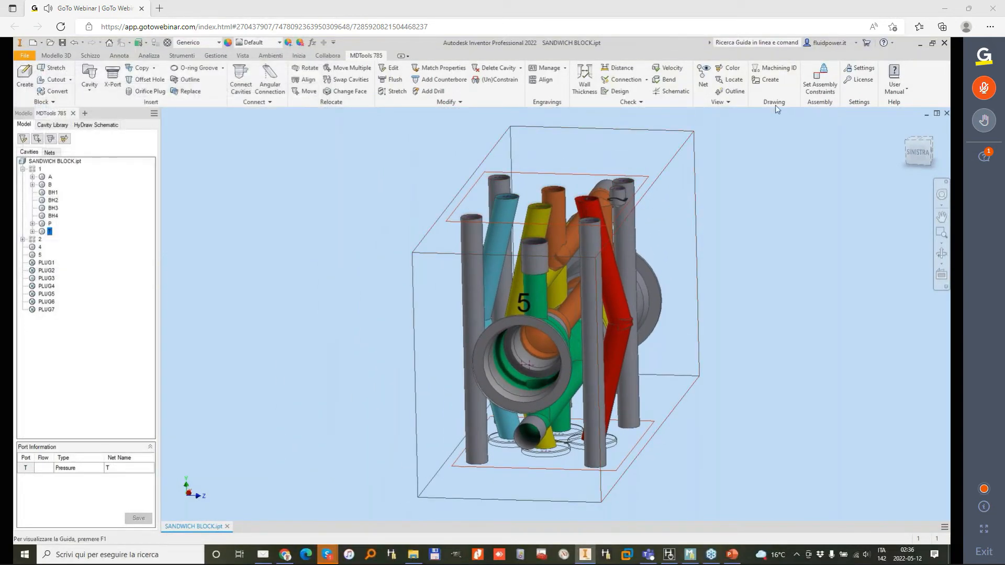
Step: Set the MDTools design check display to highlight selected cavities
left_click(859, 68)
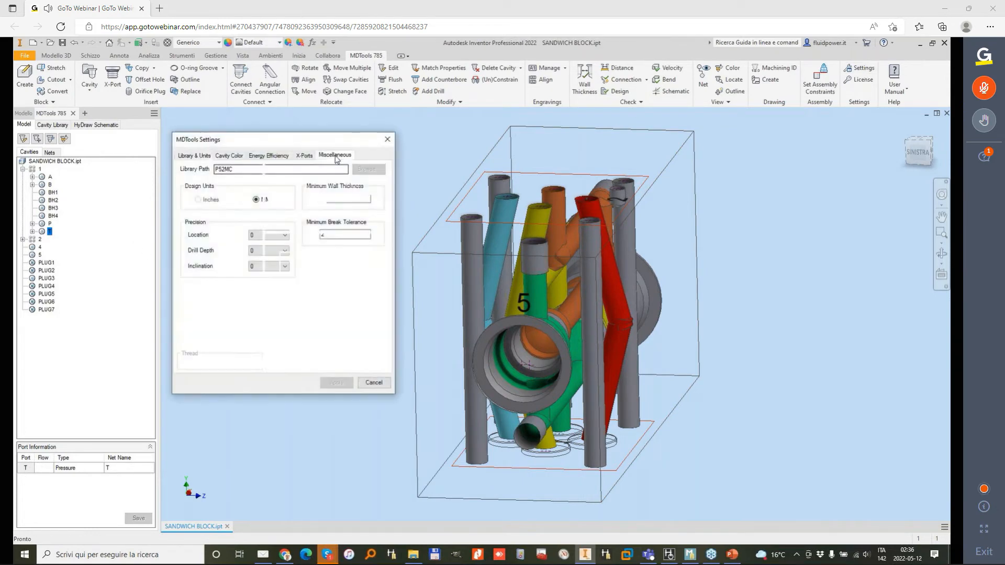
left_click(335, 156)
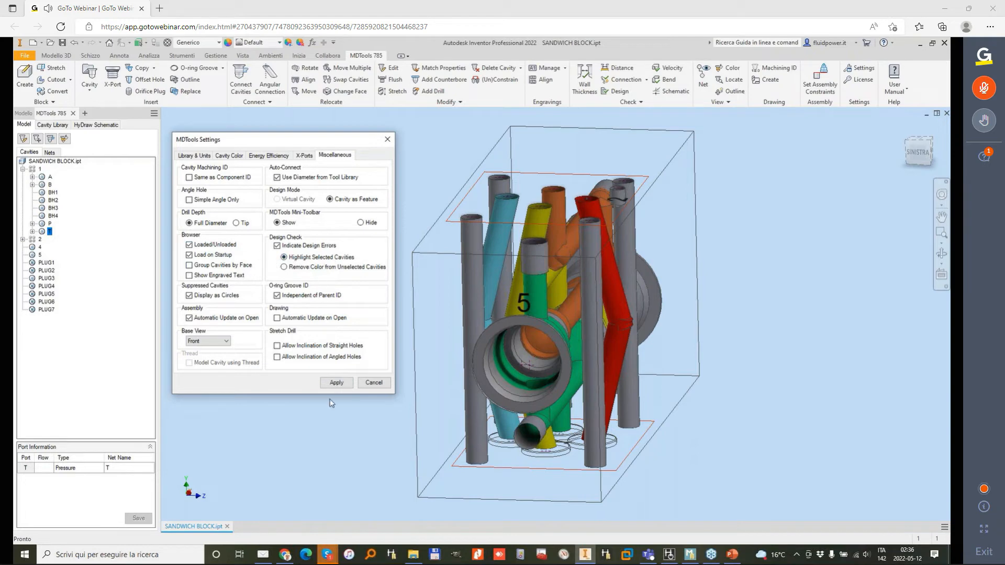
left_click(340, 386)
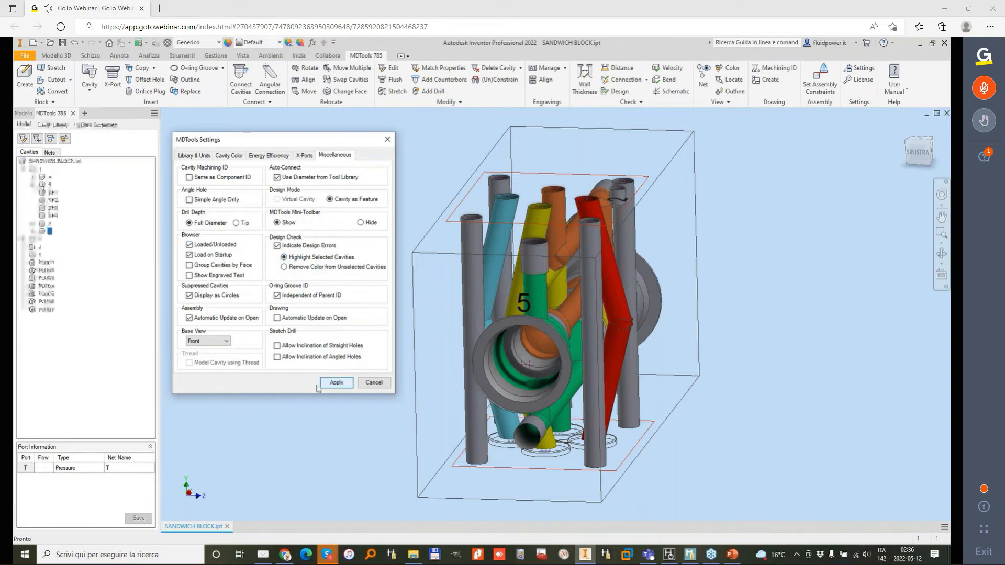
left_click(383, 384)
Step: Engrave the cosmetic text MAY-WEBINAR on the block's front face, 5 mm high with 0 degrees rotation, at X 77, Y 8
middle_click_drag(323, 406, 510, 262, "shift")
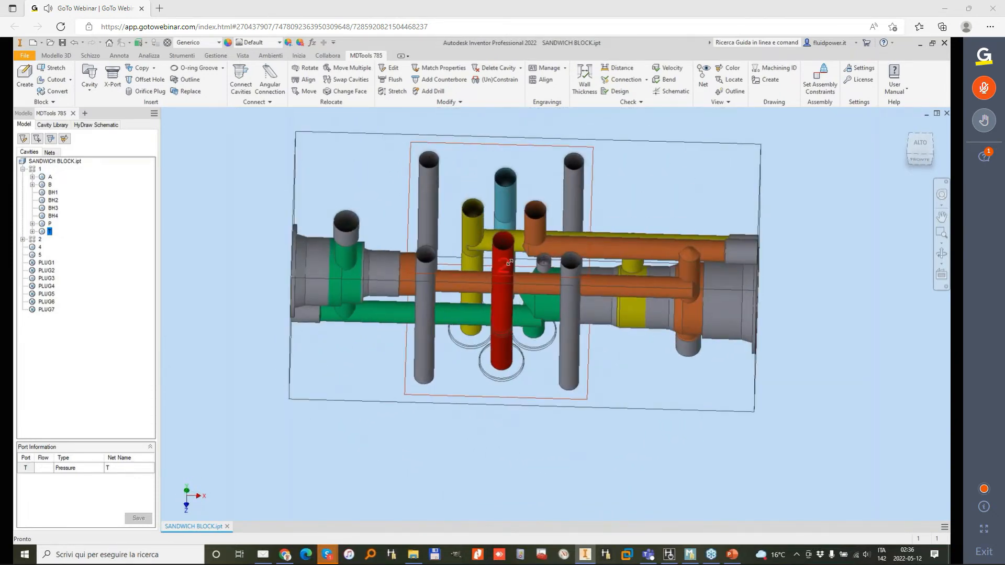
middle_click_drag(547, 272, 485, 278, "shift")
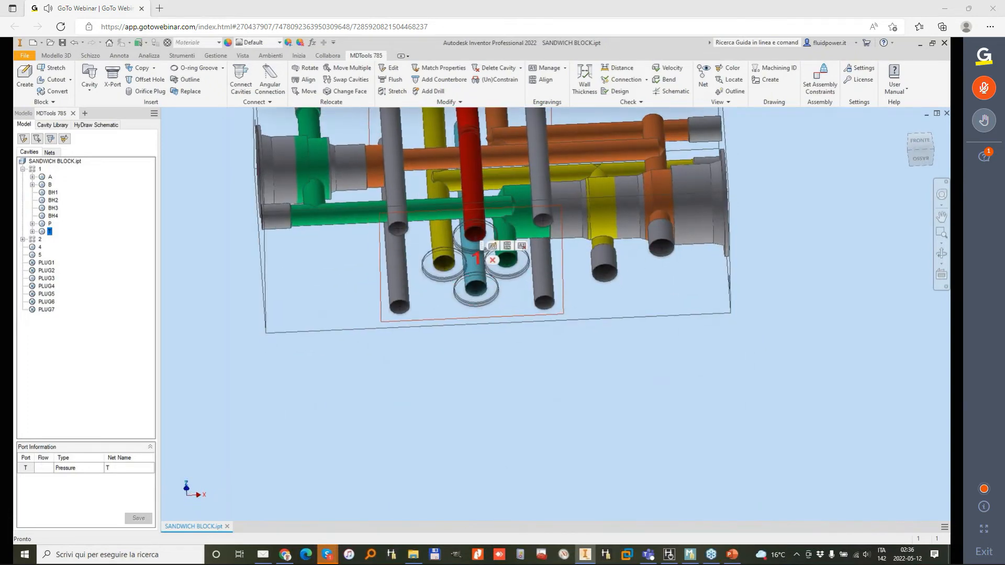
key("Escape")
key("F6")
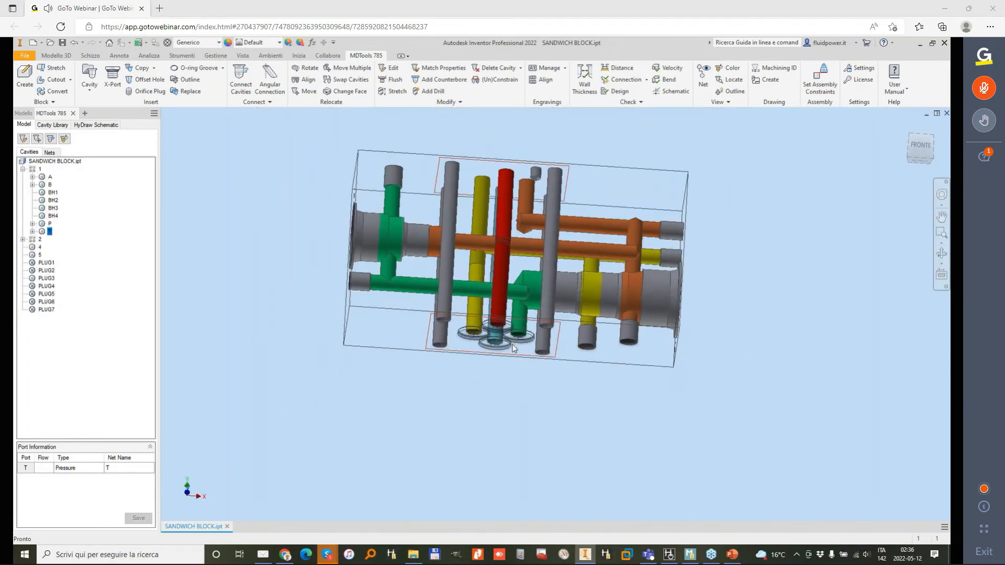
left_click(548, 71)
left_click(58, 109)
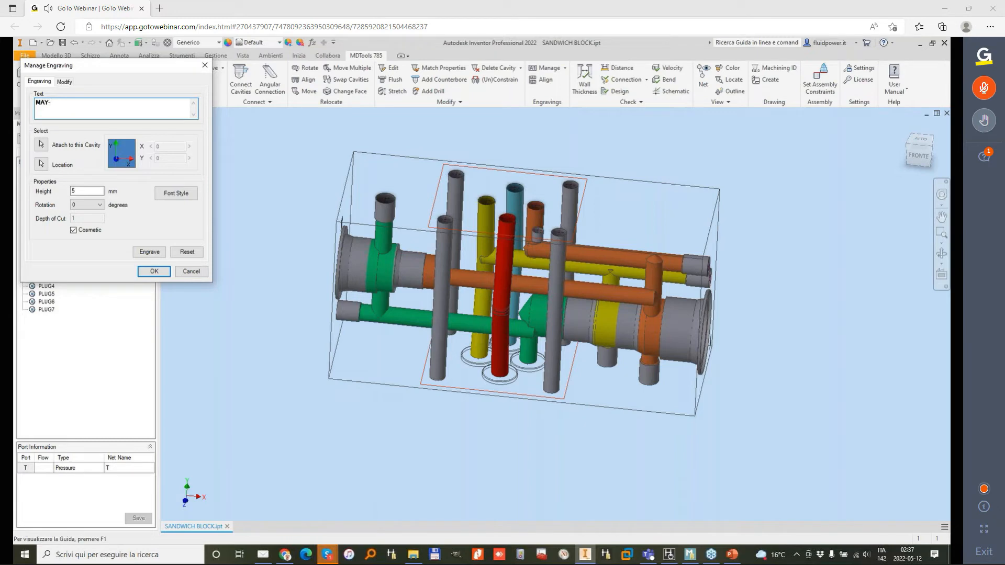
left_click(42, 165)
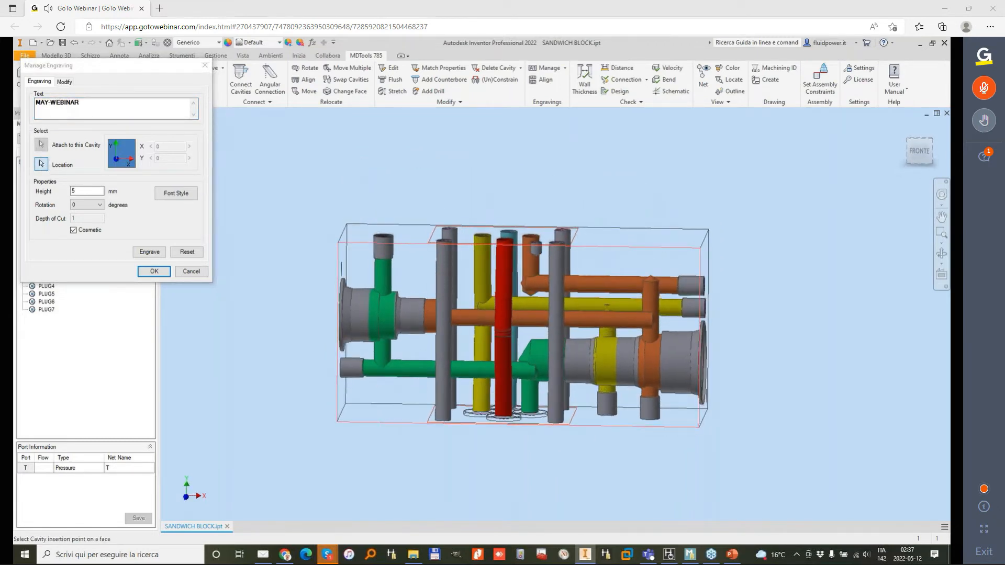
left_click(650, 291)
left_click_drag(616, 269, 635, 267)
left_click(142, 256)
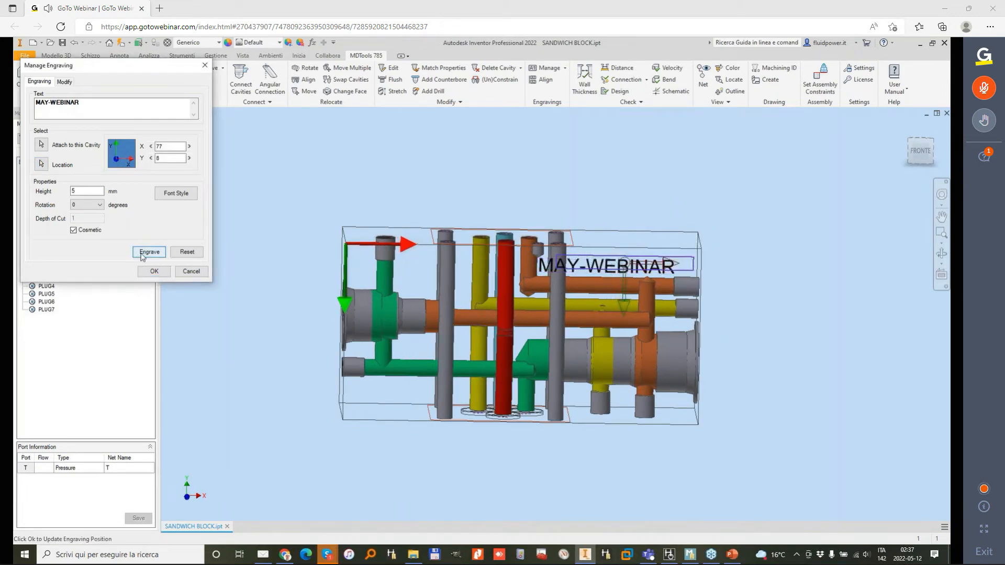
left_click(142, 256)
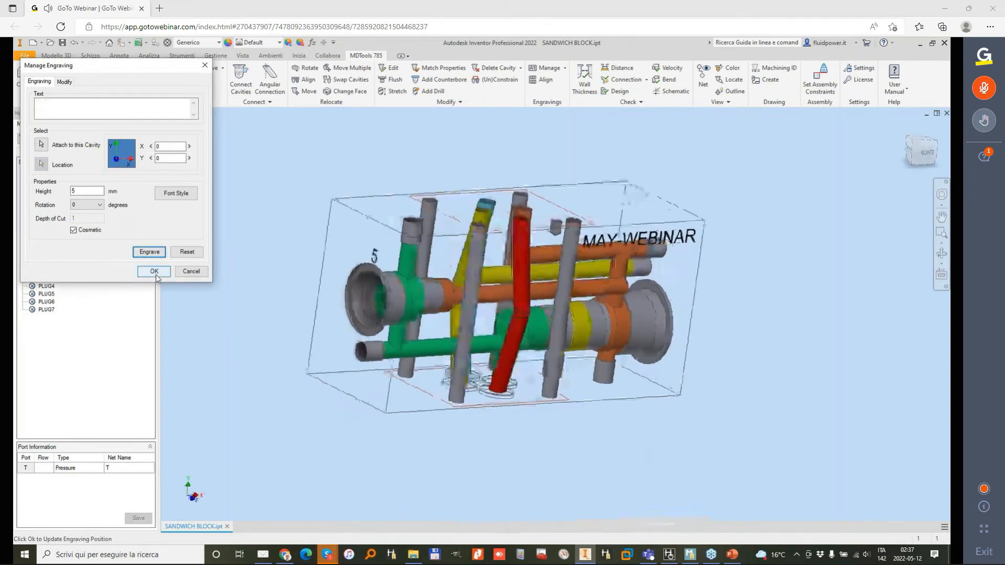
Step: Convert all the block's engravings, including 4, 5 and MAY-WEBINAR, from cosmetic text to cut geometry
left_click(65, 82)
left_click(49, 250)
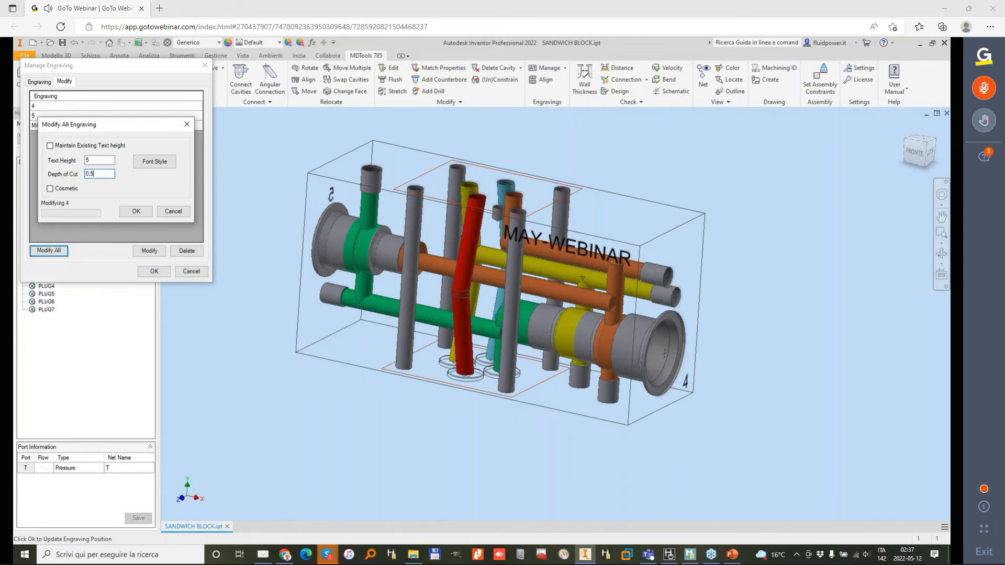
left_click(155, 271)
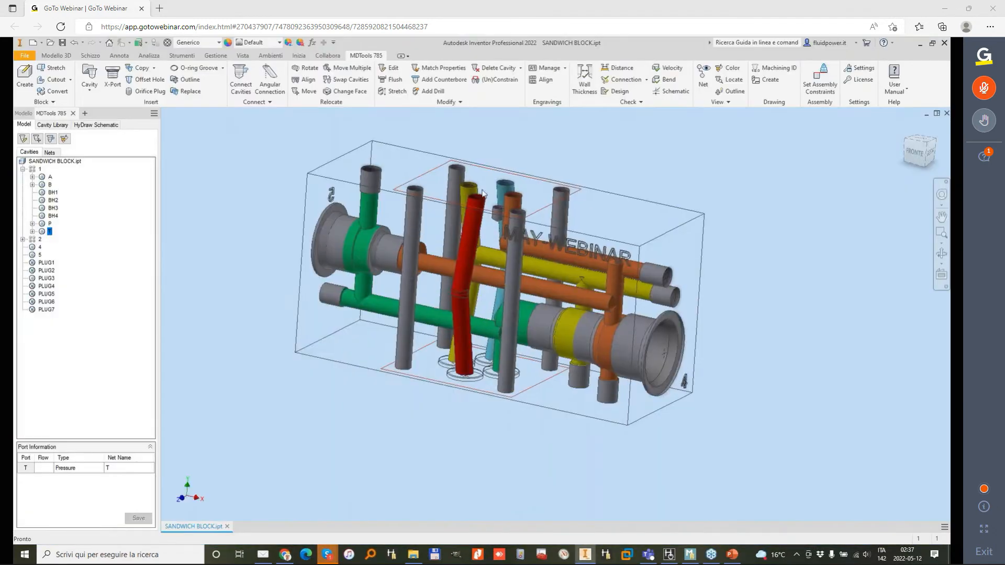
middle_click_drag(484, 195, 329, 184, "shift")
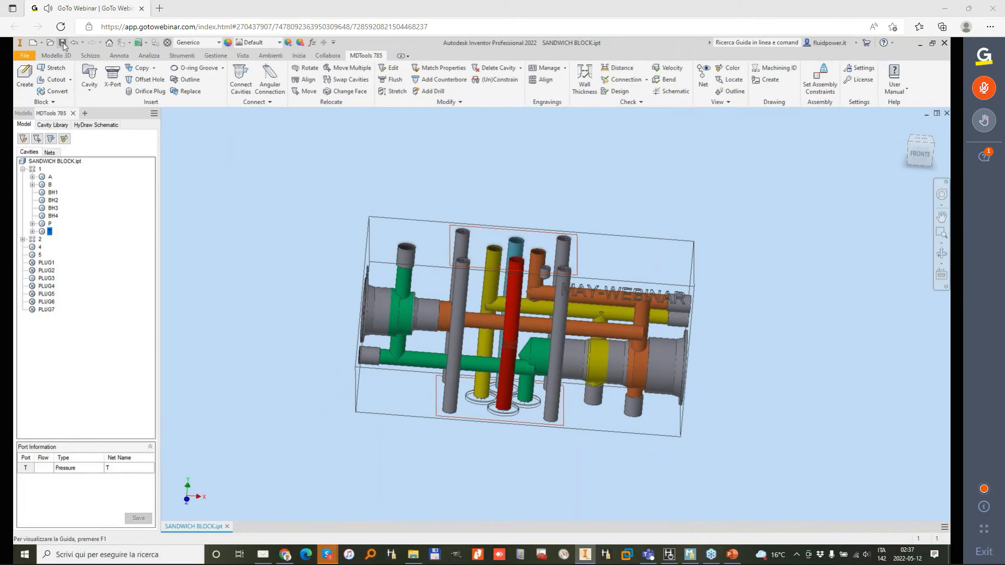
Step: Switch to HyDraw CAD and inspect the model data and linked CAD files of directional valve 5
left_click(669, 554)
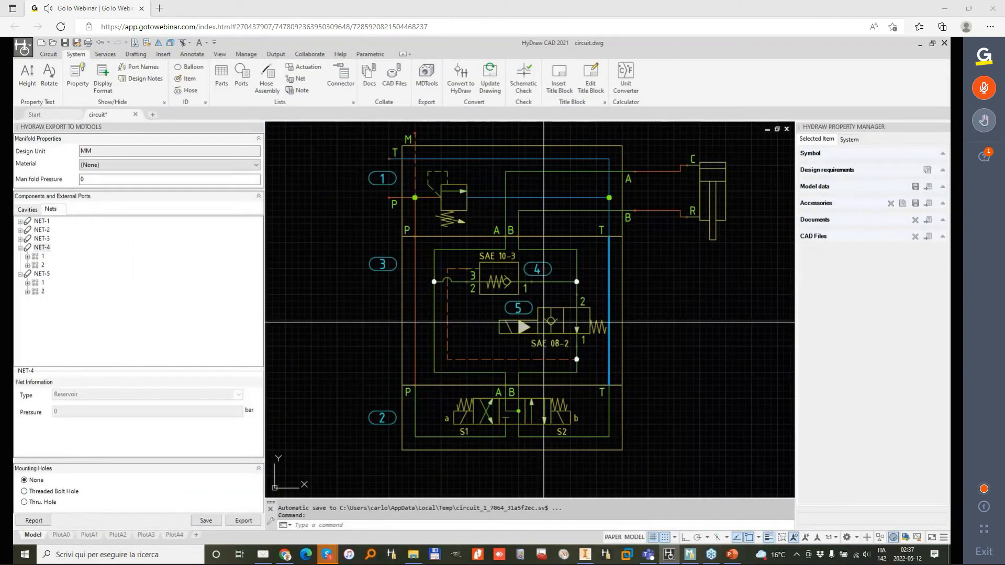
left_click(551, 321)
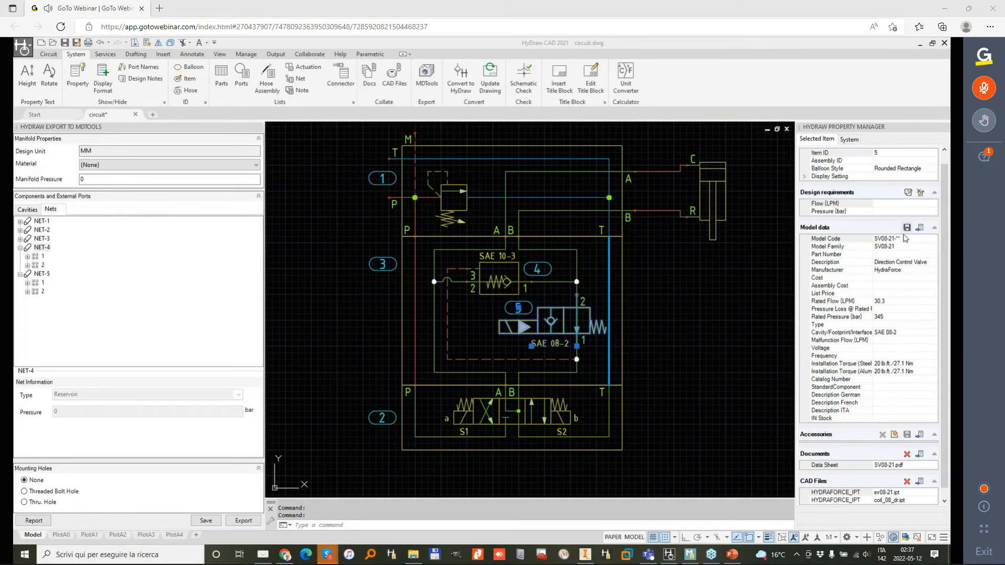
scroll(946, 258, "down", 1)
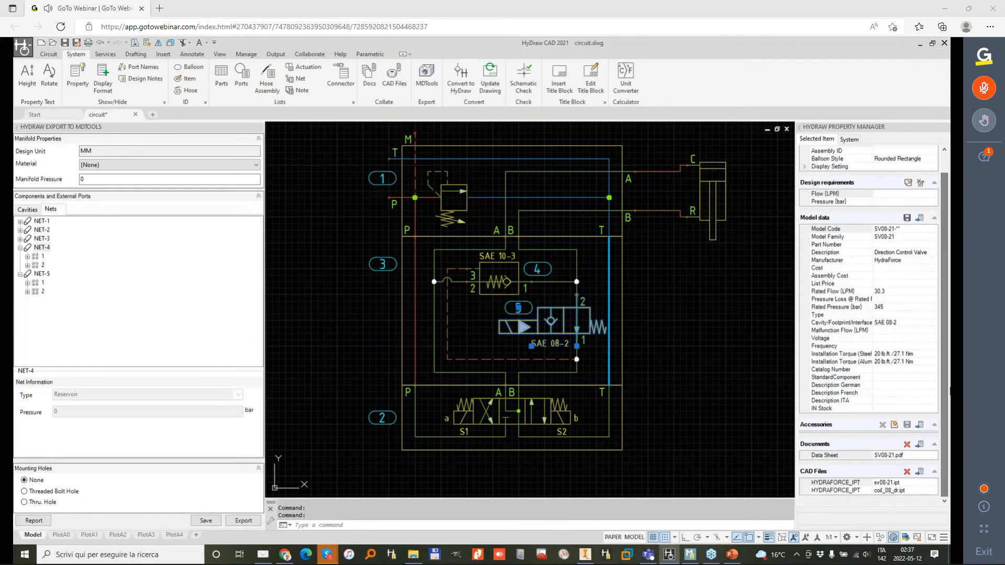
left_click(894, 483)
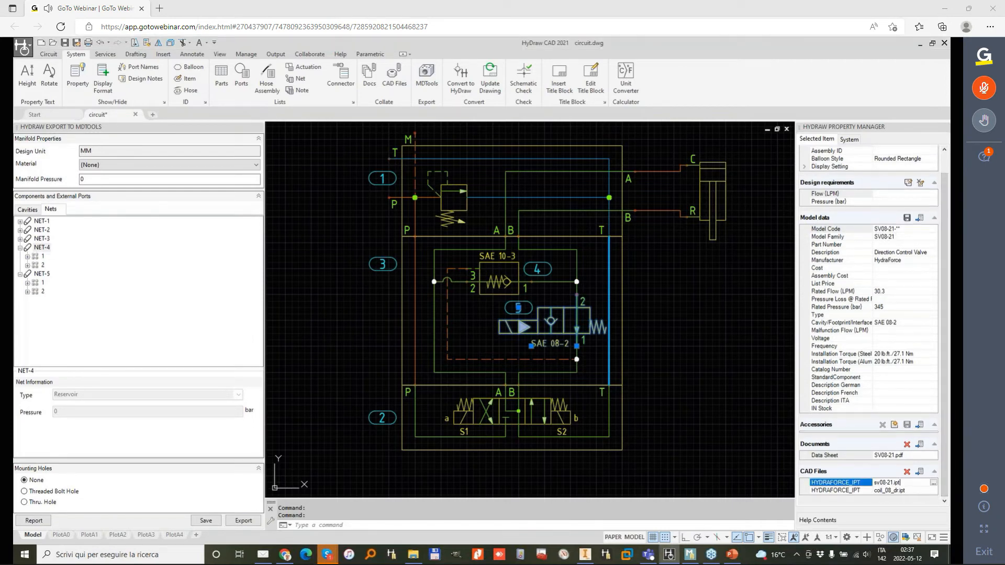
left_click(905, 490)
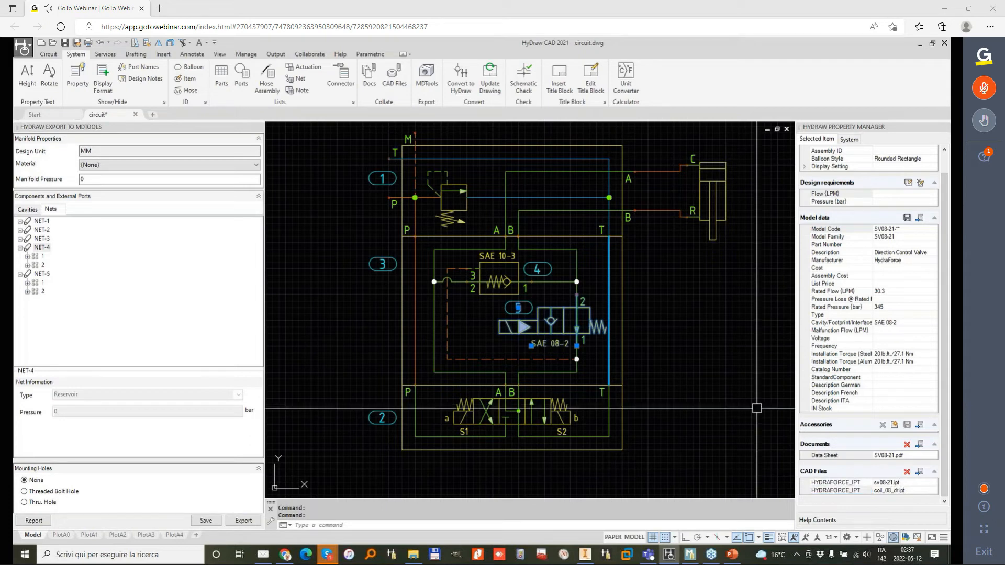
Step: Inspect the model data and linked CAD file of check valve 4 in the schematic, and return to Inventor
left_click(500, 283)
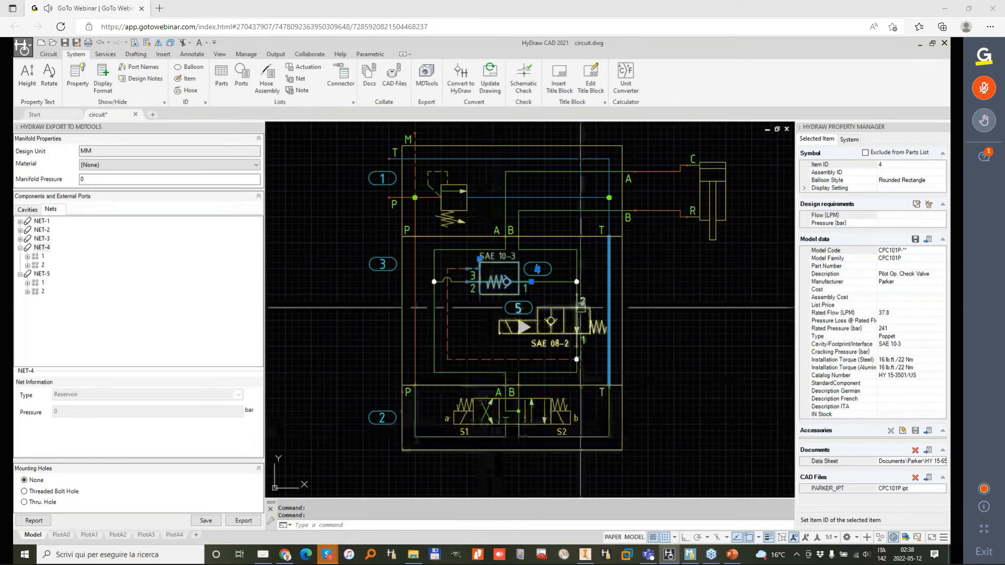
left_click(919, 45)
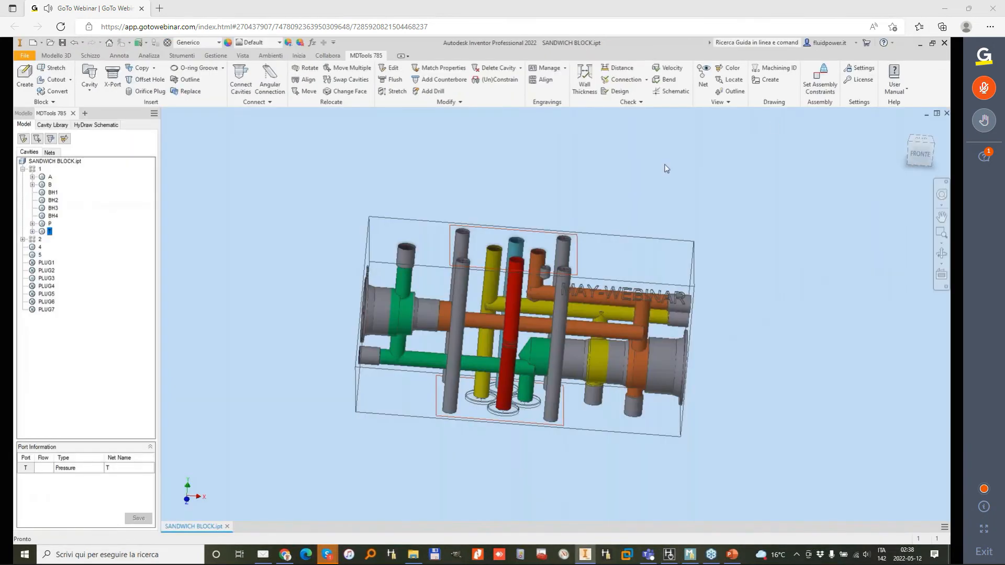
Step: Create a new assembly from the Standard.iam template and accept the library style definitions
left_click(33, 43)
double_click(471, 273)
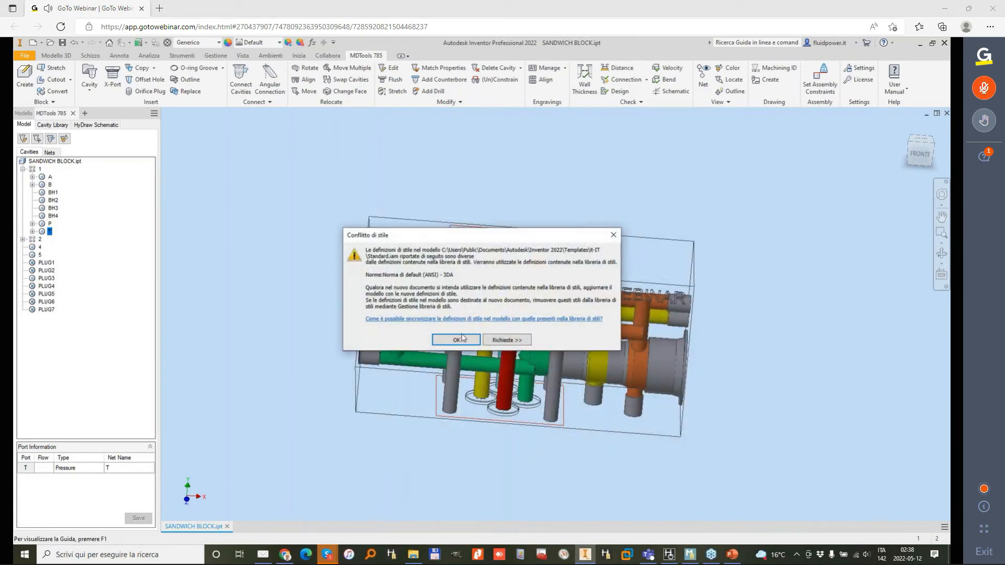
left_click(464, 341)
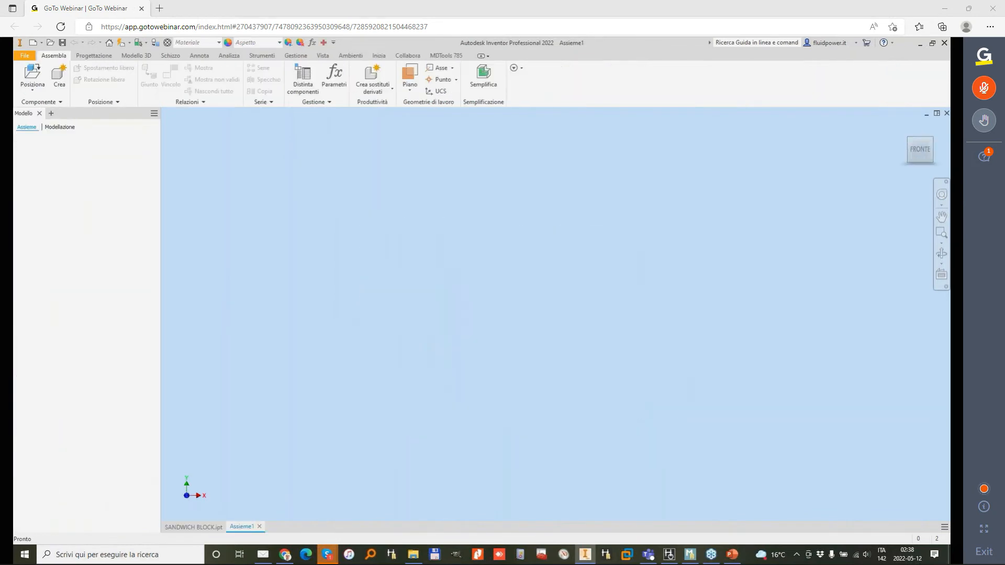
Step: Auto-assemble the cartridge valves and plugs on the manifold with MDTools, placing SANDWICH BLOCK.ipt as the manifold part
left_click(446, 56)
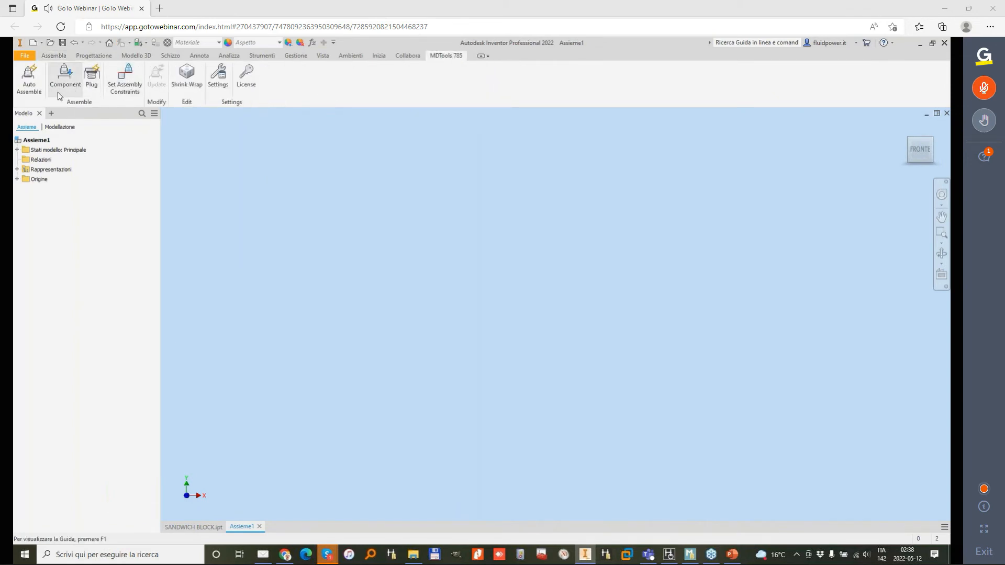
left_click(30, 79)
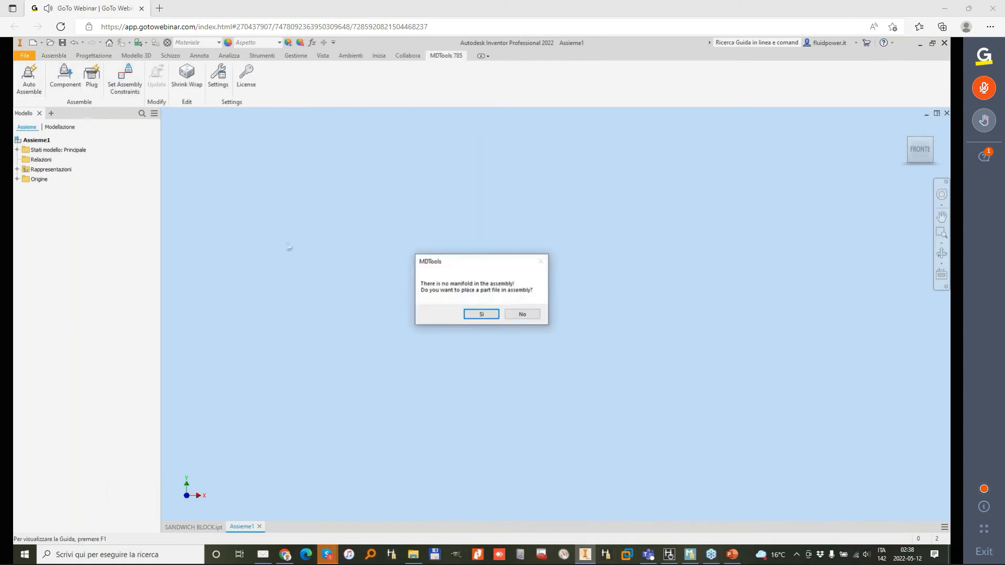
left_click(482, 316)
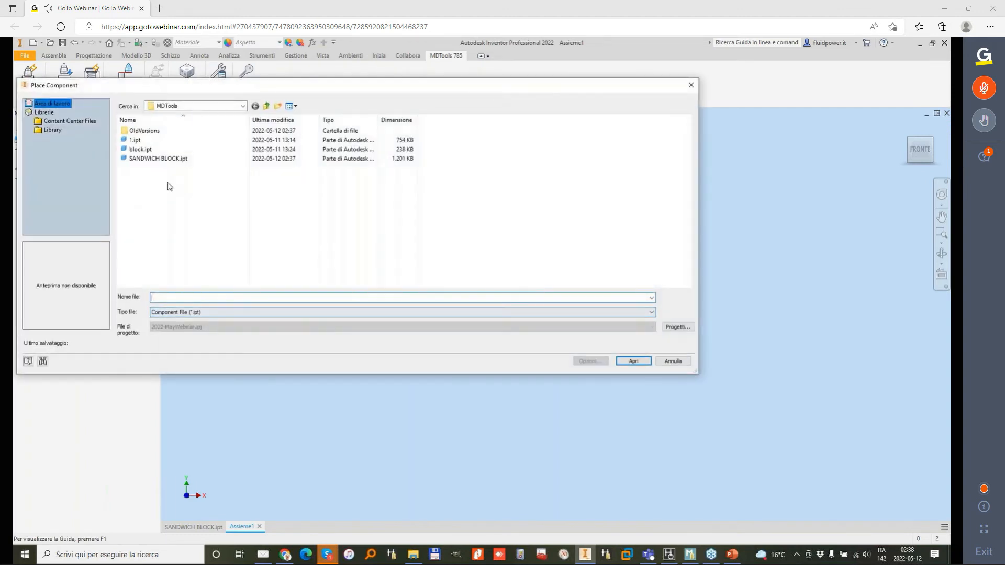
double_click(157, 158)
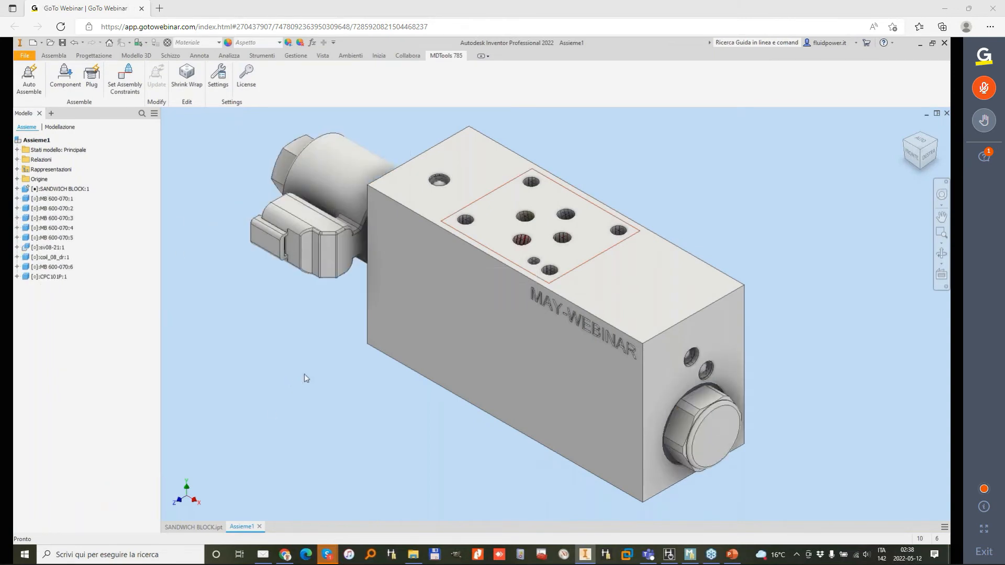
Step: Save the new manifold assembly in the MDTools folder under the name Assembly
left_click_drag(405, 352, 379, 383)
left_click(483, 446)
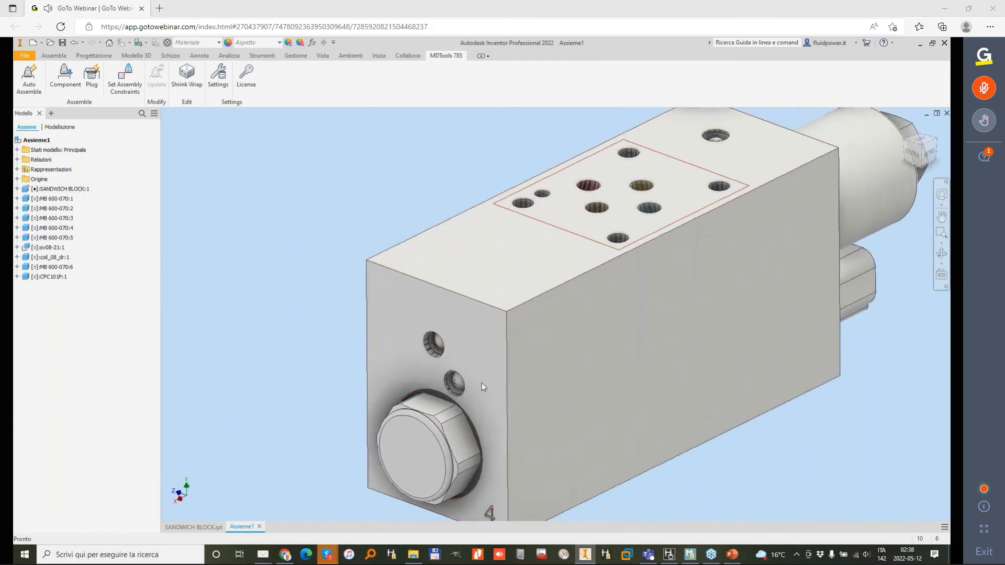
left_click(541, 402)
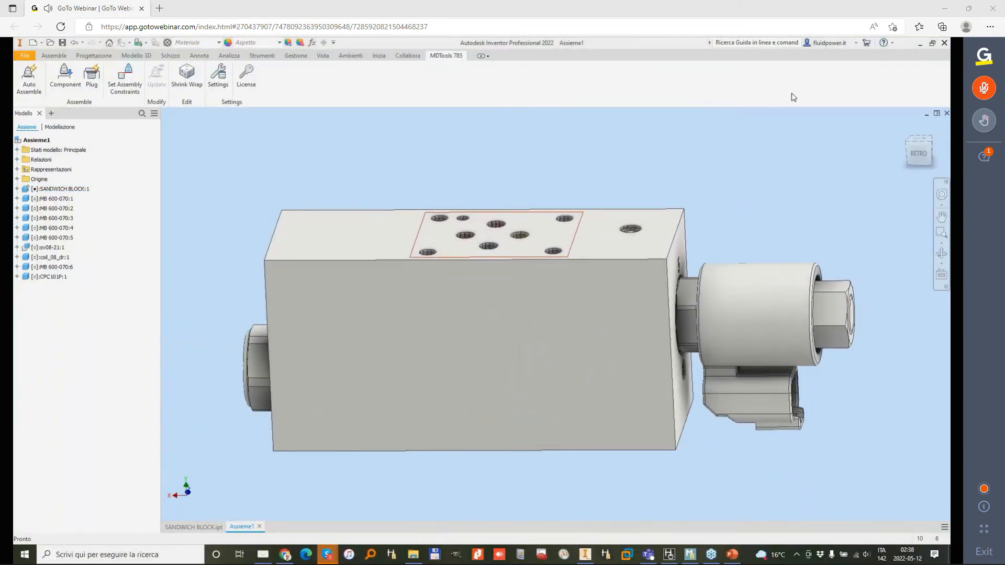
scroll(556, 159, "up", 5)
left_click(513, 210)
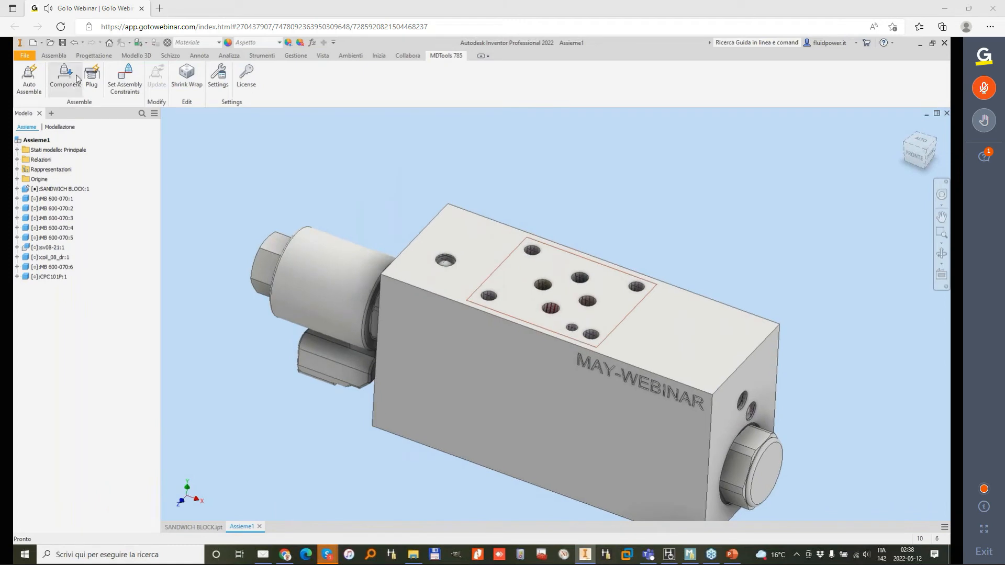
left_click(63, 42)
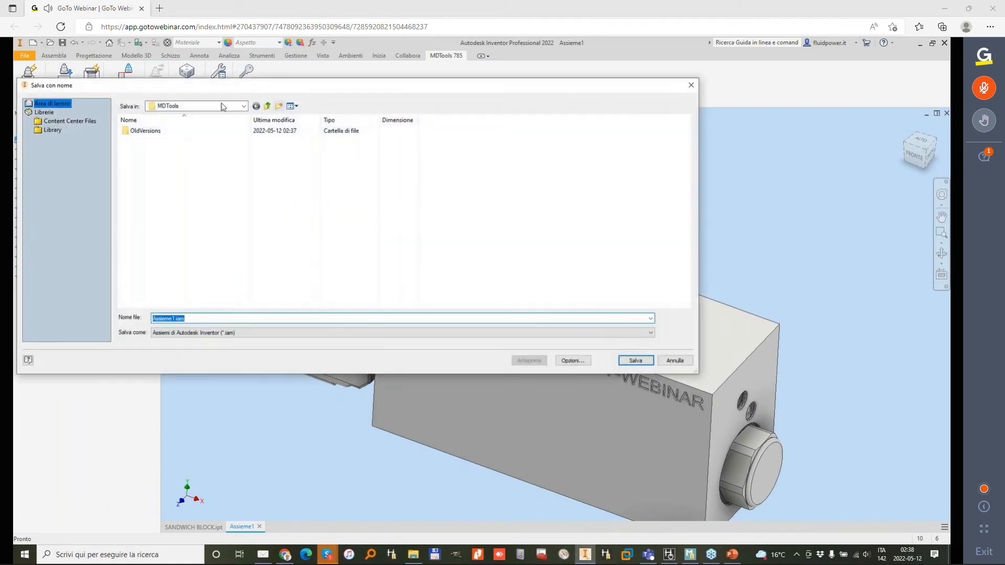
type("assembly")
key("Return")
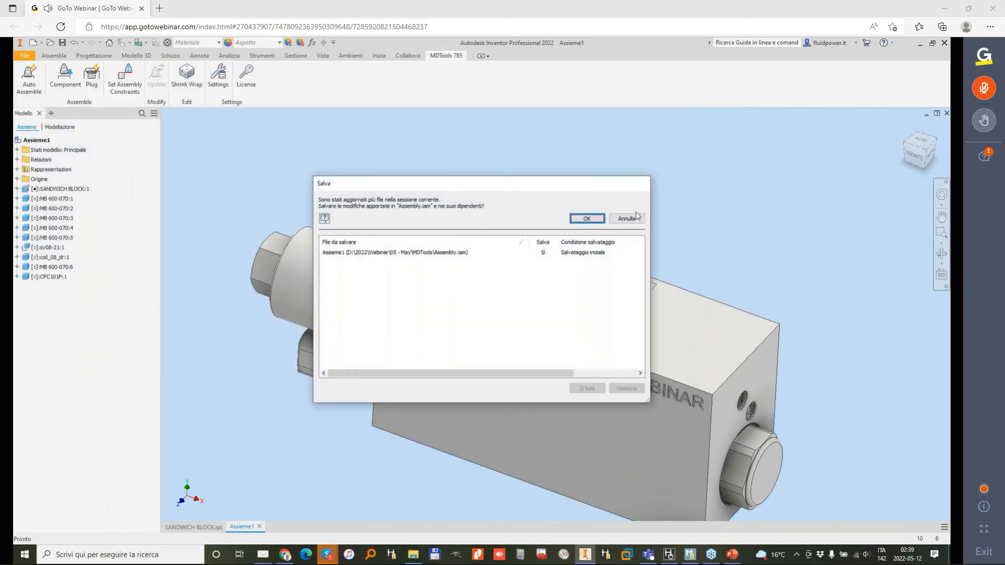
left_click(585, 218)
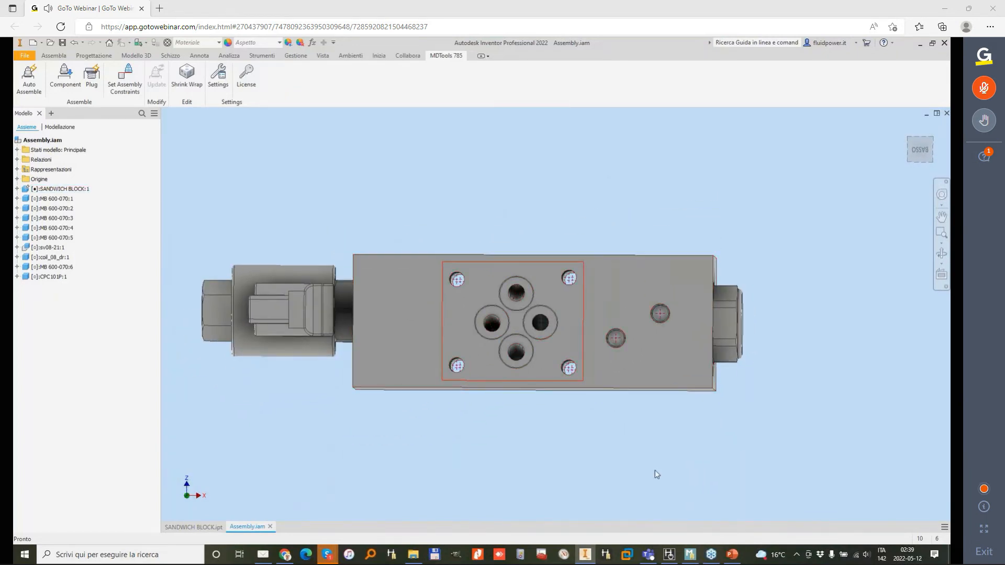
Step: Switch to MDTools Library Manager, examine bolt holes BH1 and BH2 in the D03 footprint data, and return to Inventor
left_click(690, 556)
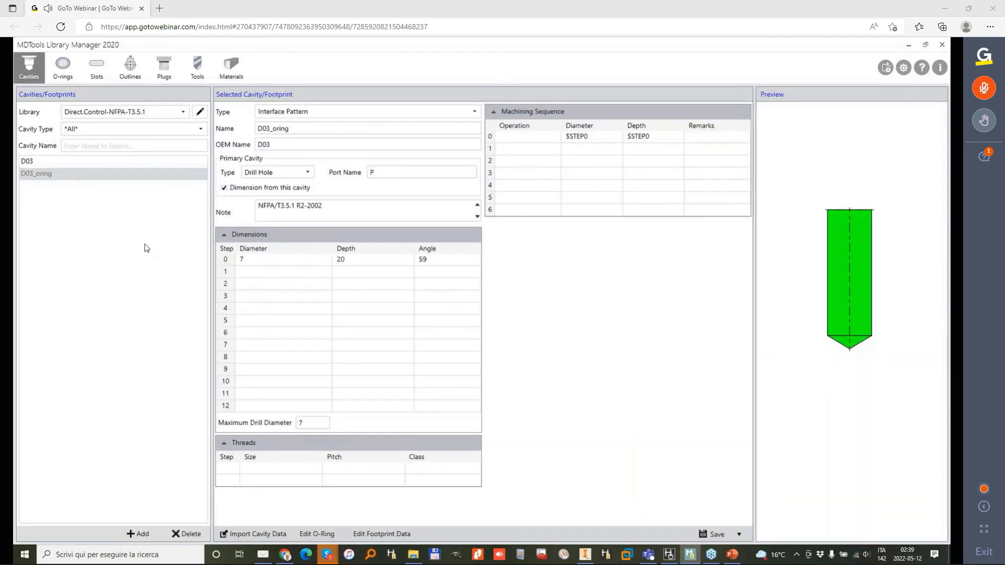
left_click(50, 164)
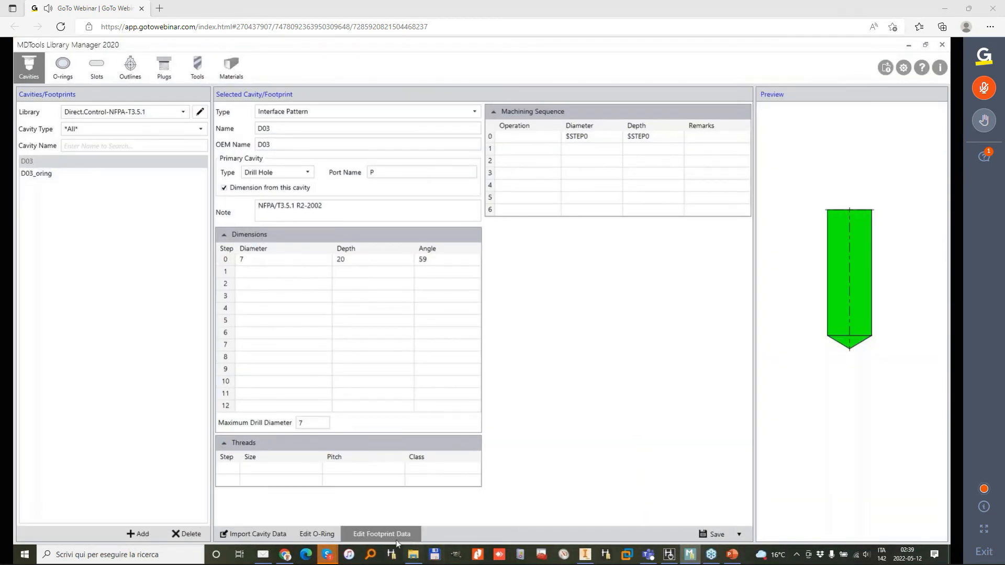
left_click(381, 534)
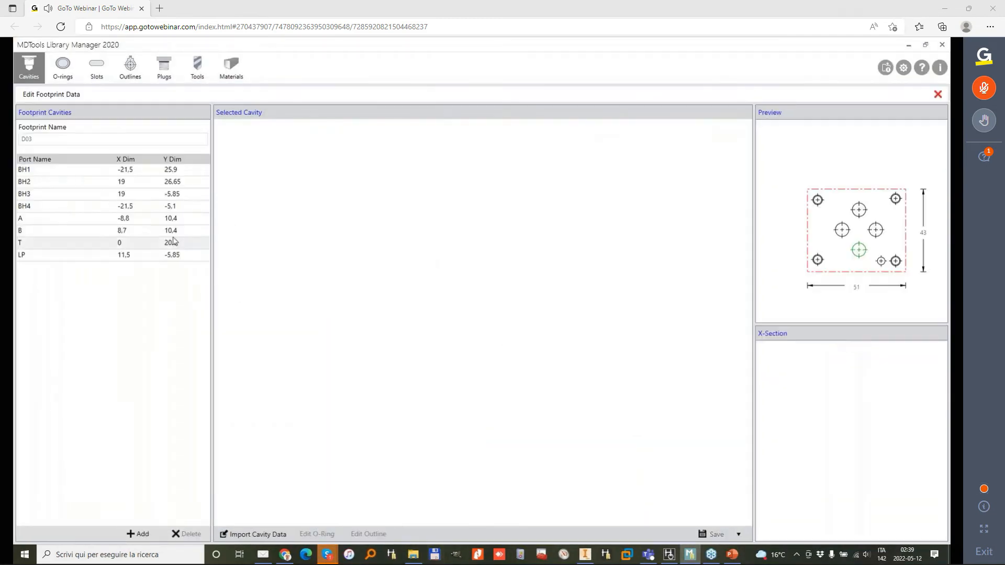
left_click(77, 171)
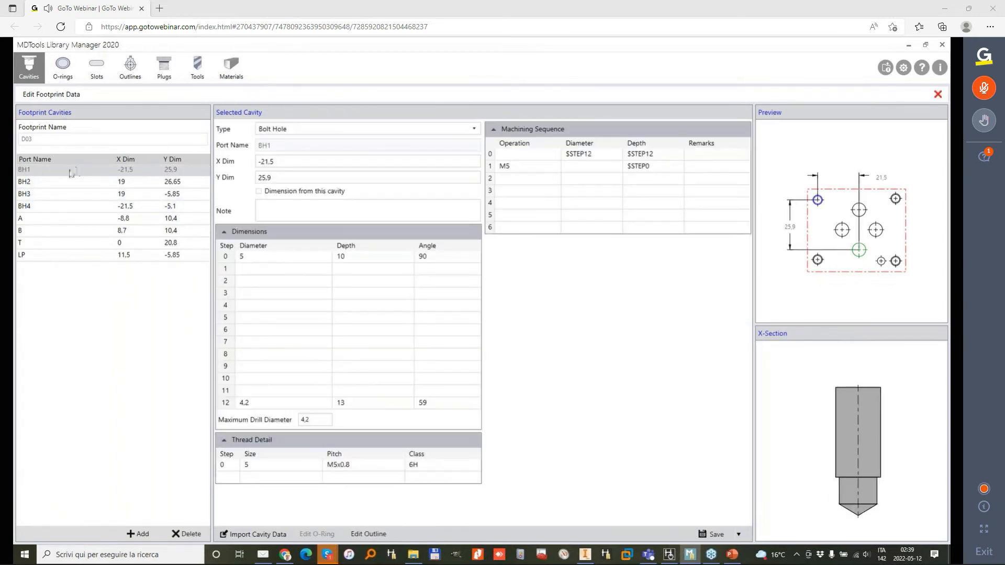
left_click(56, 183)
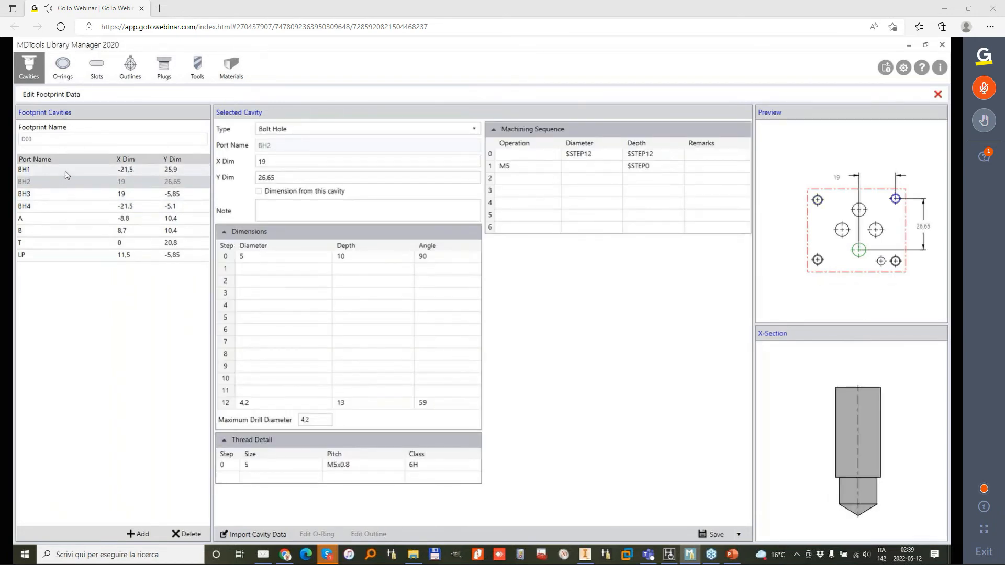
left_click(67, 173)
left_click(70, 184)
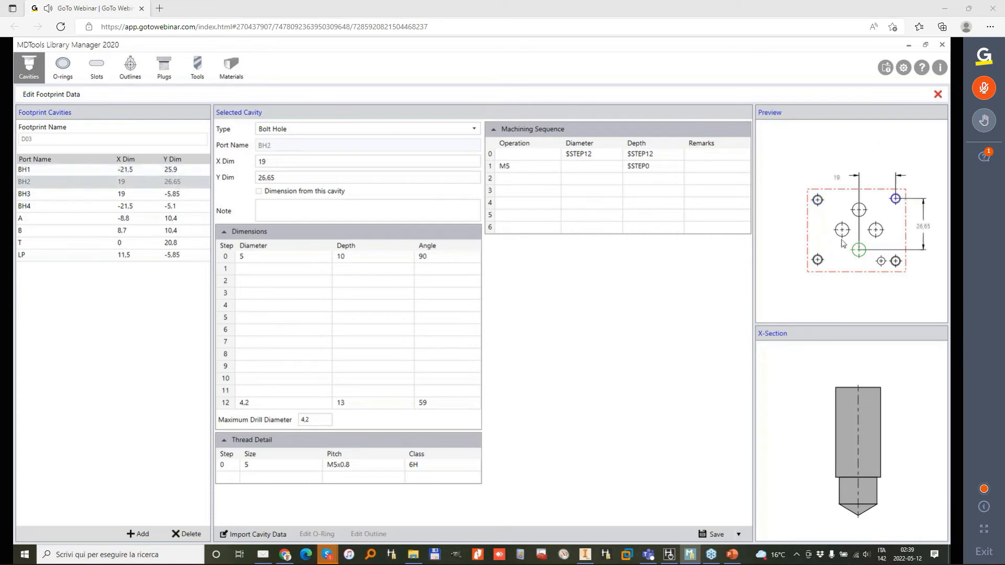
left_click(909, 44)
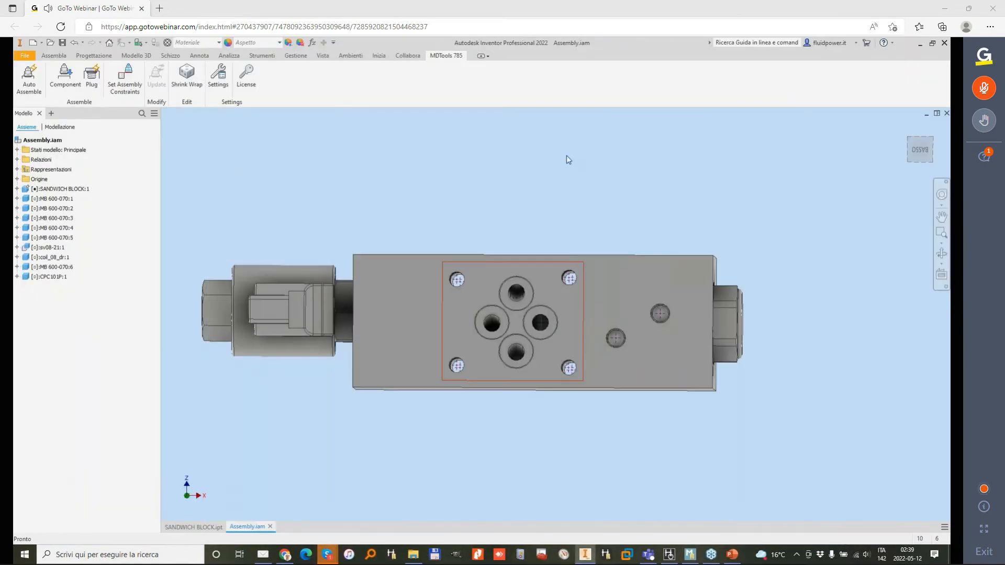
Step: Set the block's Valve Pattern assembly constraints using its top face, bottom face and the BH1 and BH2 bolt-hole axes, and save the assembly
key("F6")
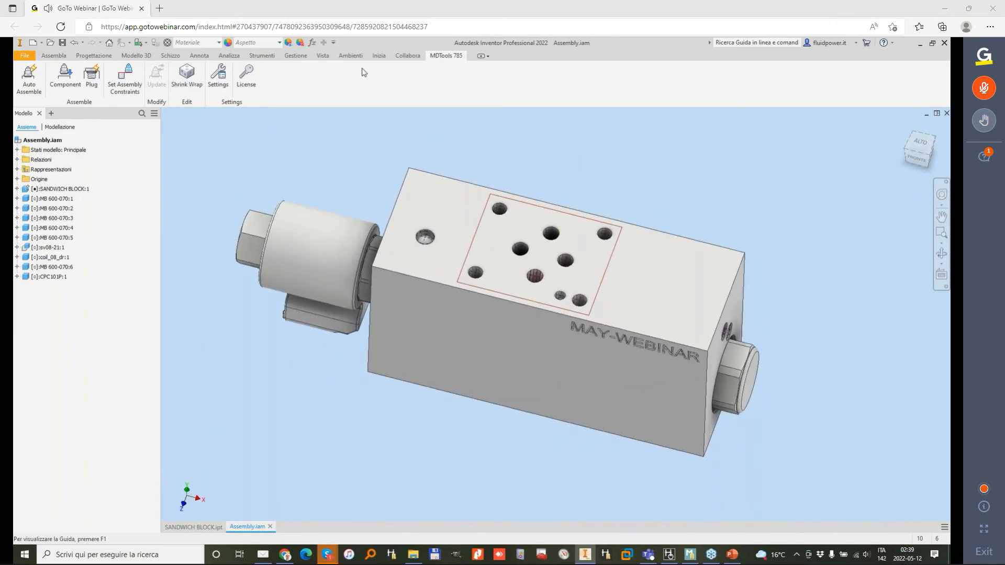
left_click(120, 79)
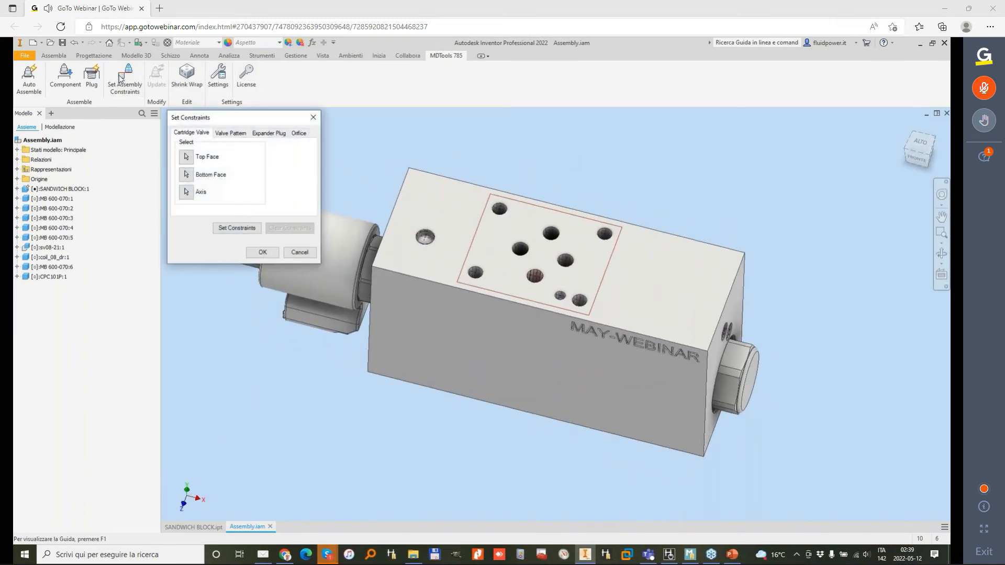
left_click(229, 134)
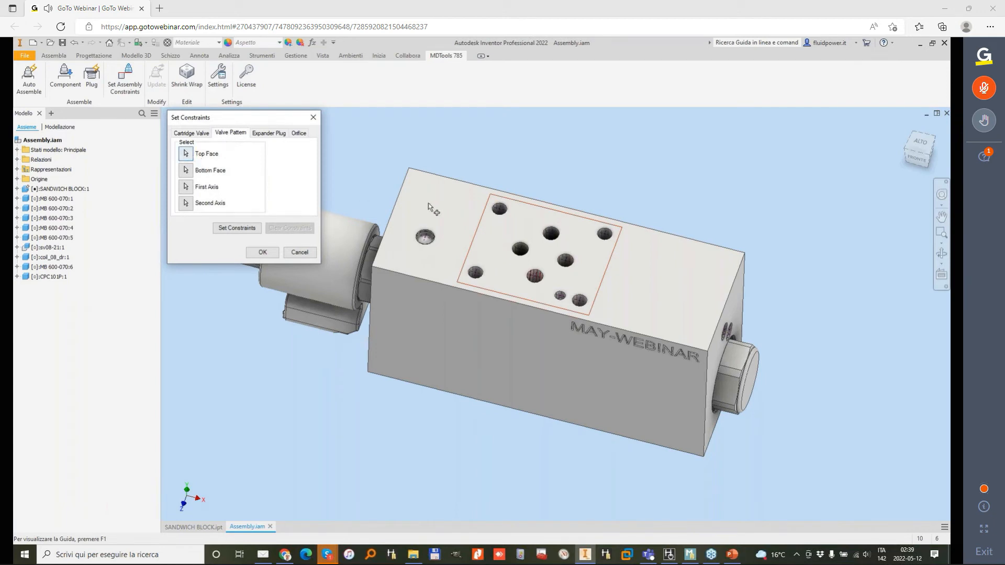
left_click(458, 203)
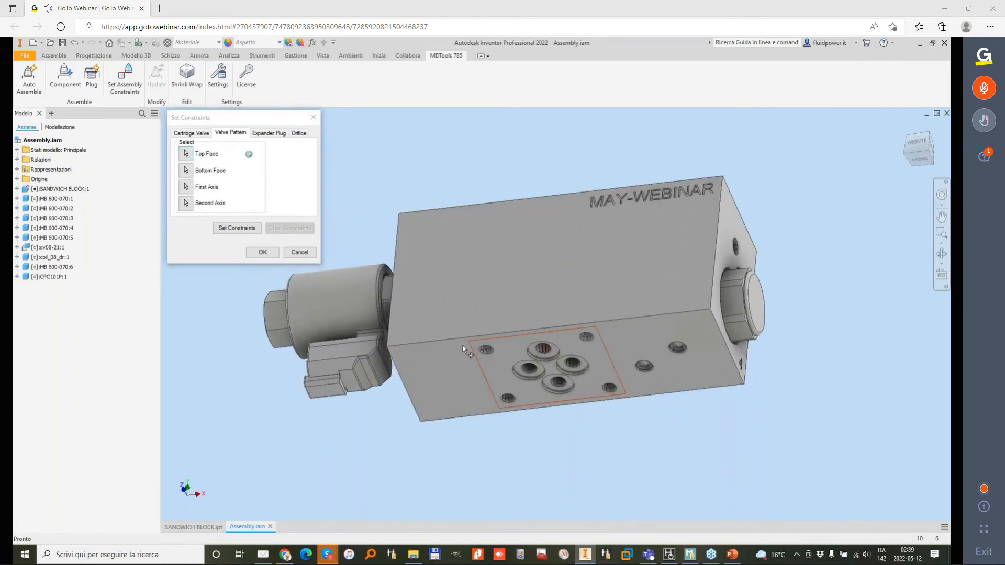
left_click(454, 375)
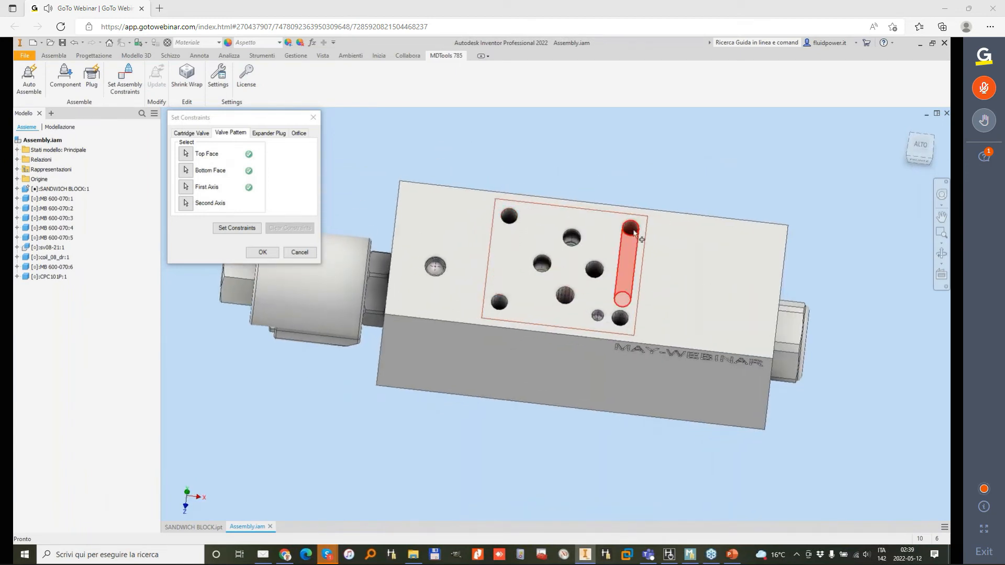
left_click(634, 232)
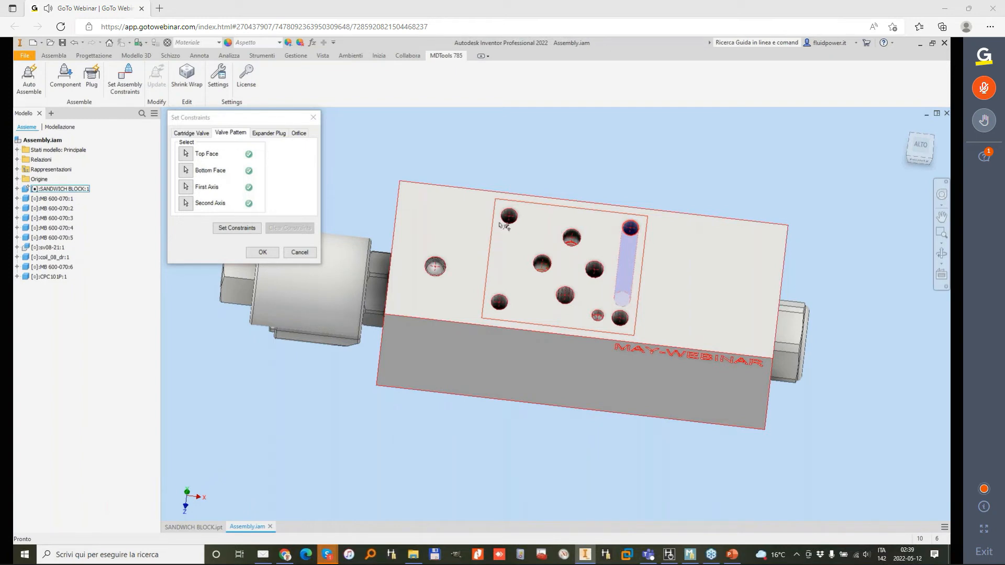
left_click(238, 226)
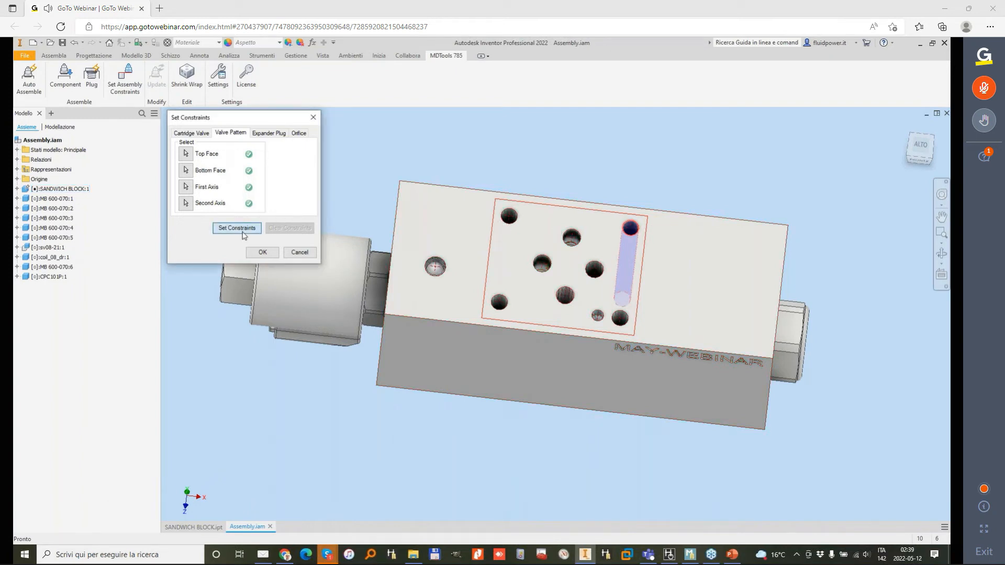
left_click(263, 253)
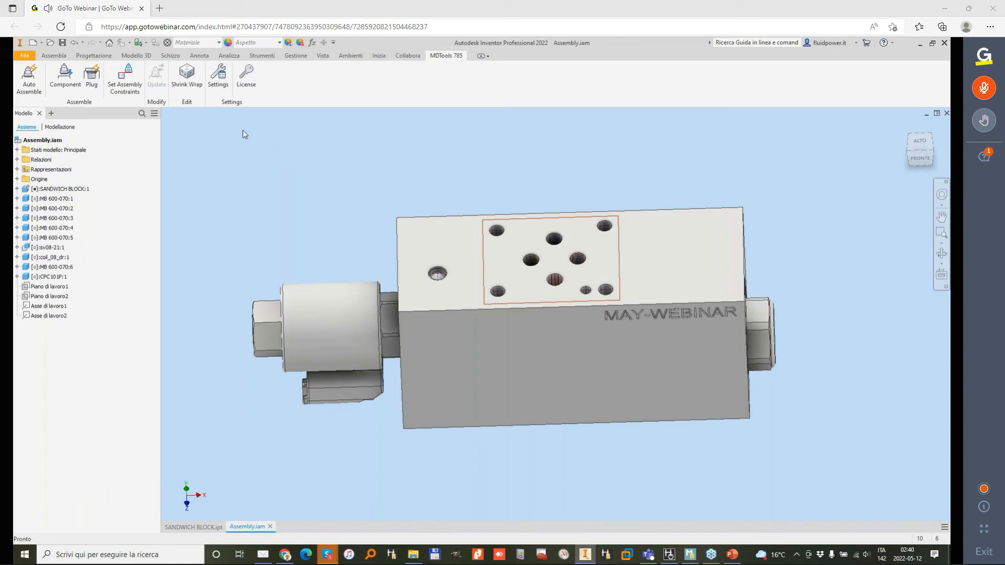
left_click(62, 42)
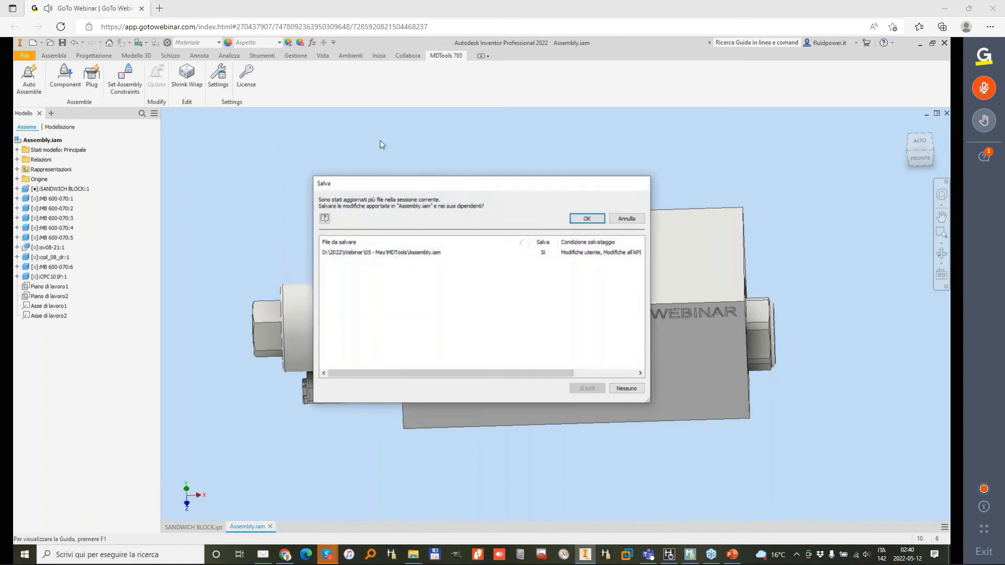
left_click(587, 219)
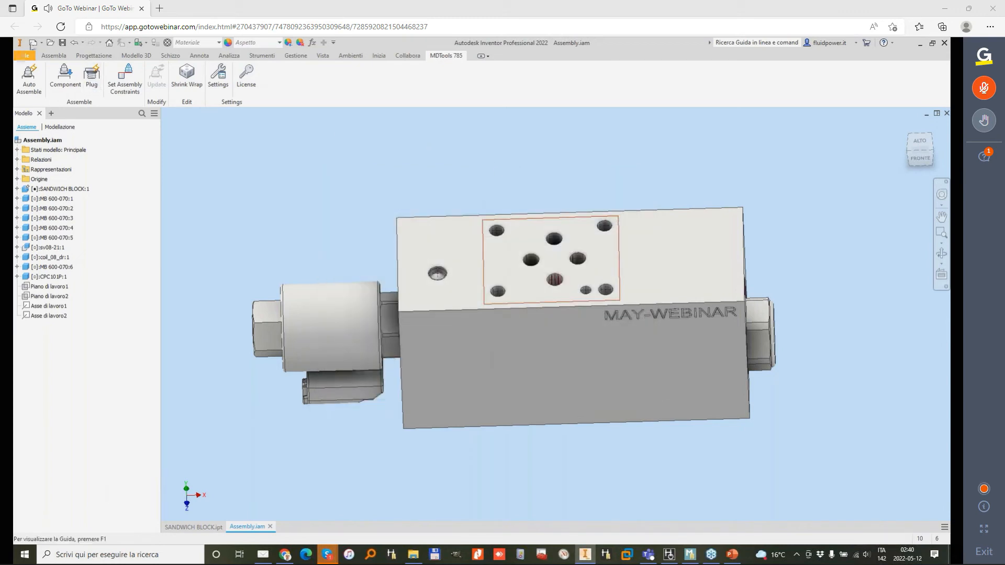
Step: Create a new drawing and set its sheet size to A2
left_click(33, 43)
double_click(520, 328)
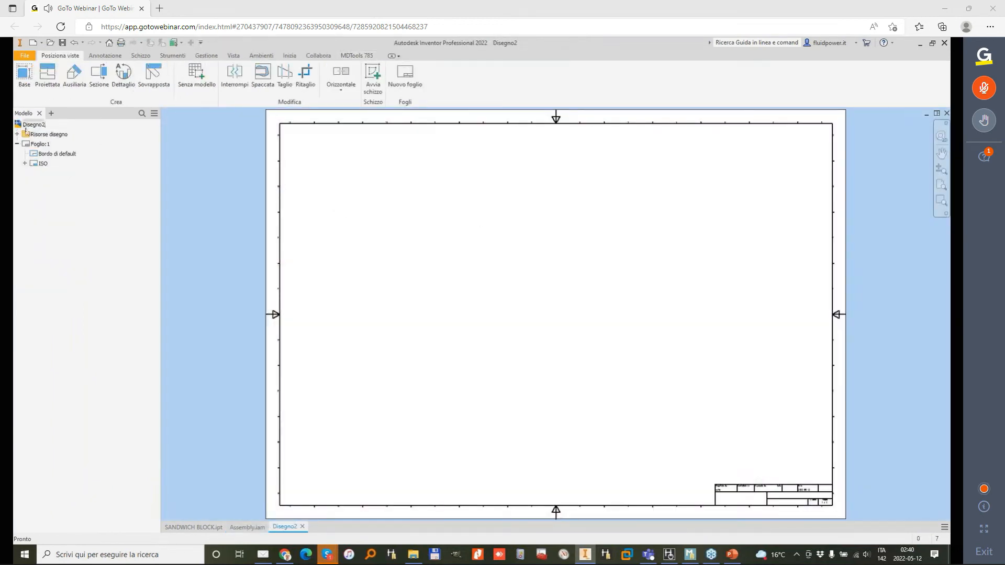
right_click(46, 144)
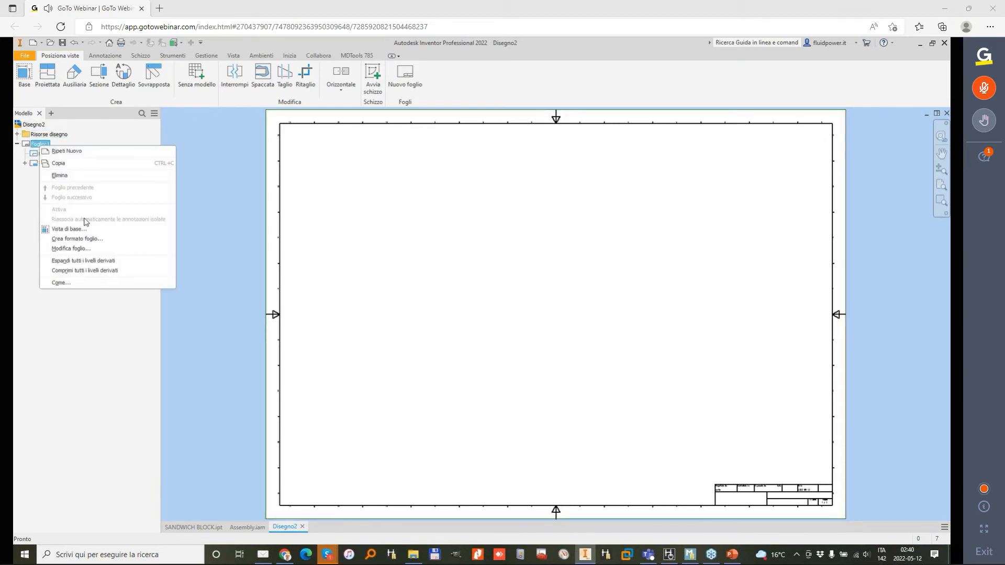
left_click(97, 257)
left_click(213, 176)
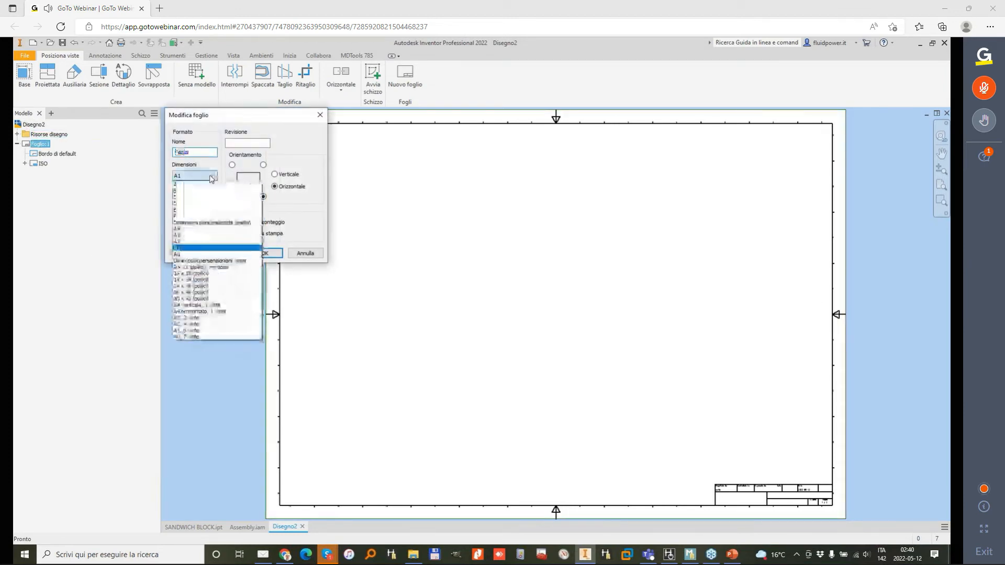
left_click(192, 249)
left_click(265, 253)
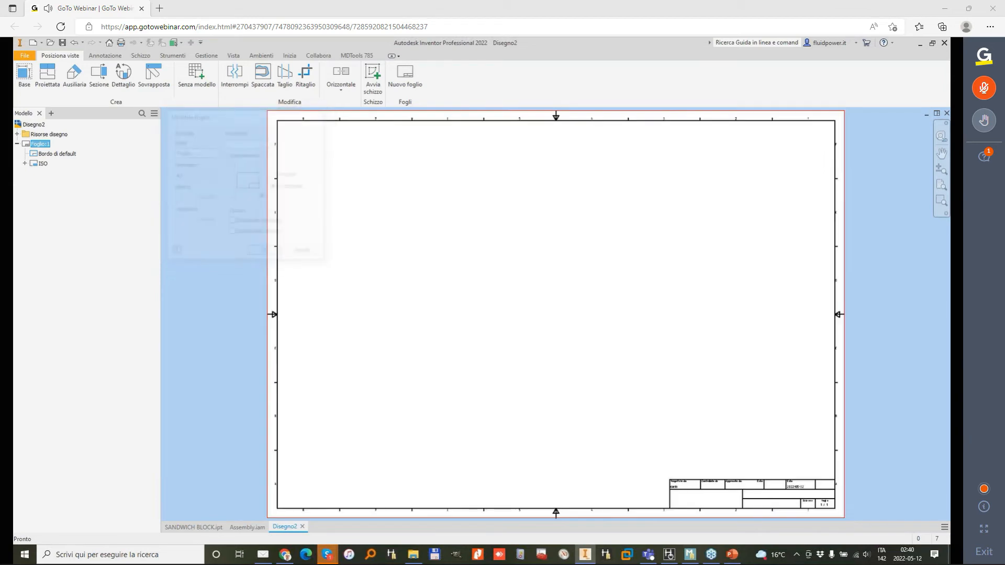
Step: Create 1:1 MDTools views of the SANDWICH BLOCK part with a Front base view and the vertical layout style that places Back below Top
left_click(357, 57)
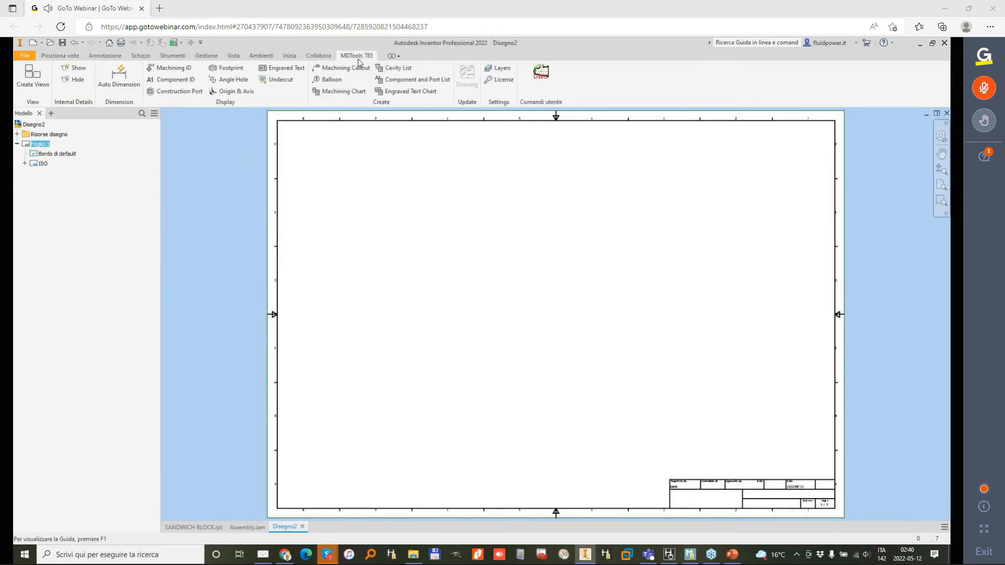
left_click(31, 82)
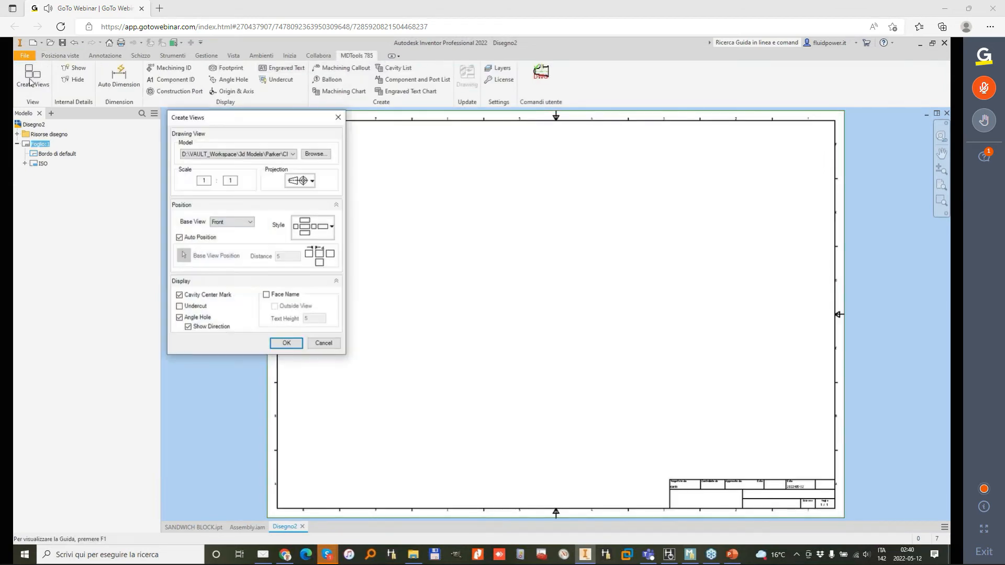
left_click(292, 154)
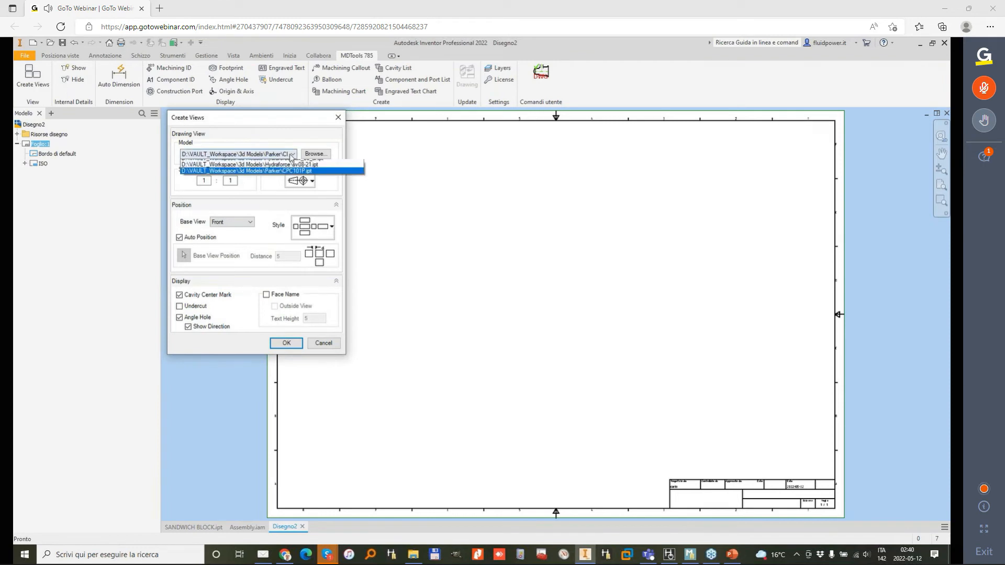
left_click(280, 173)
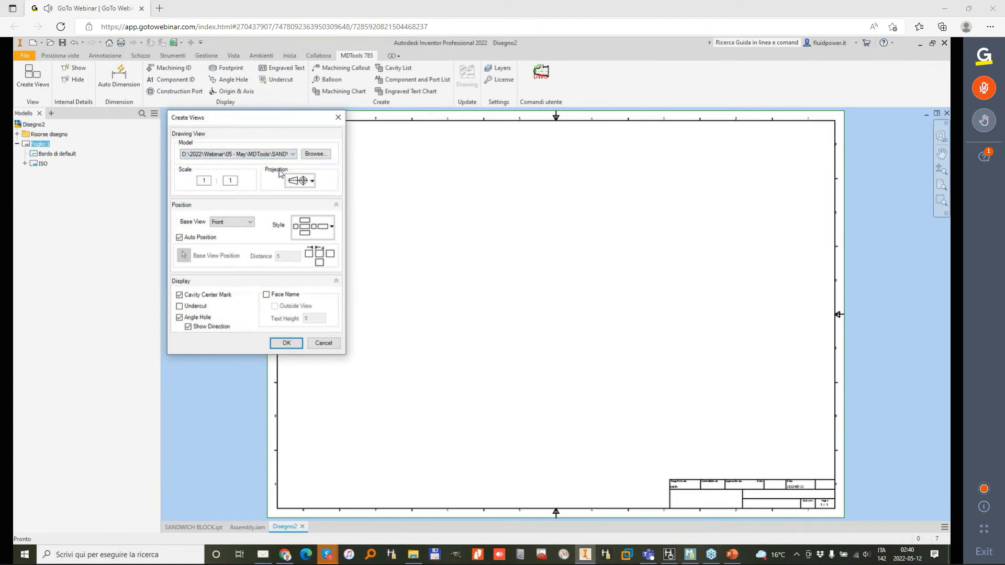
left_click(330, 227)
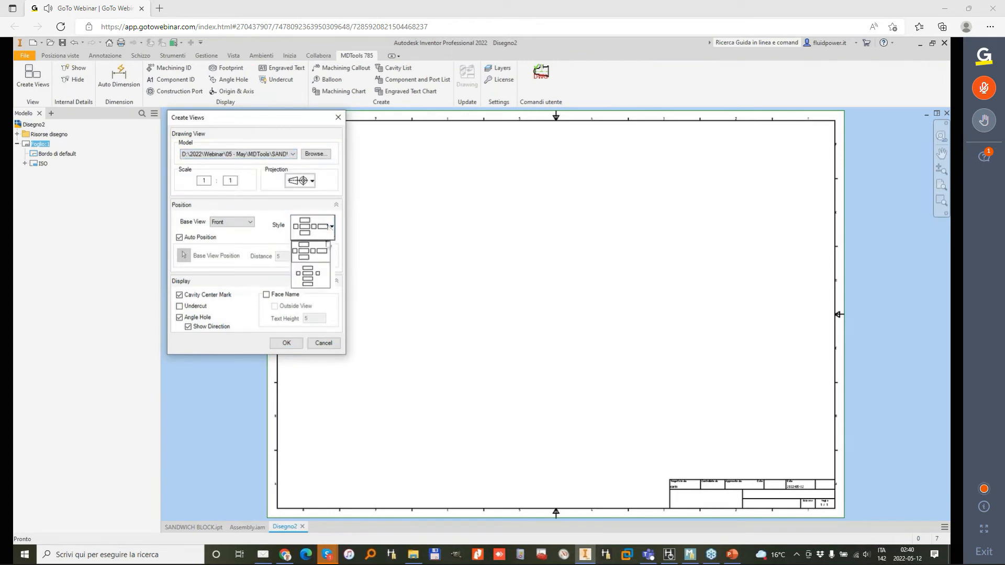
left_click(308, 278)
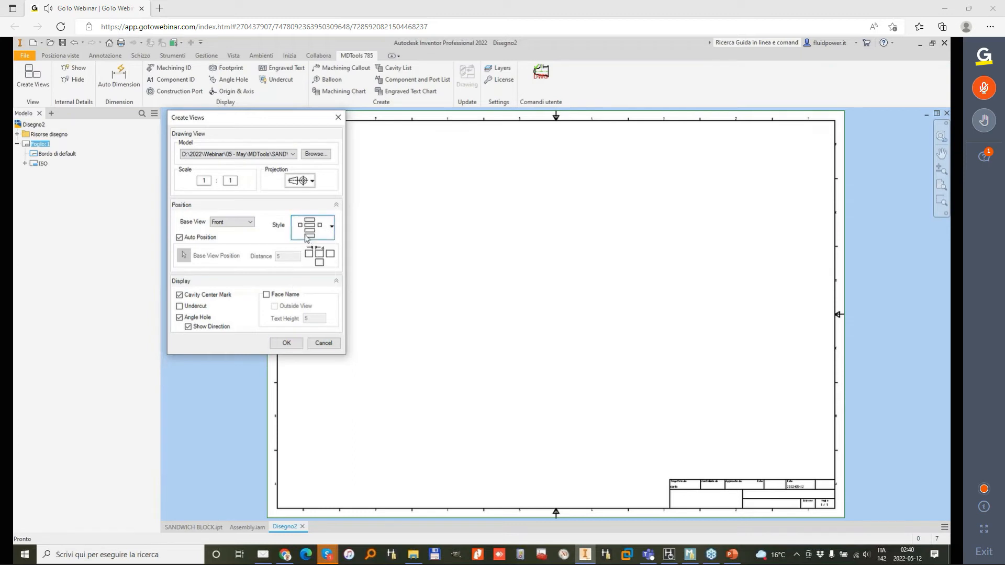
left_click(286, 344)
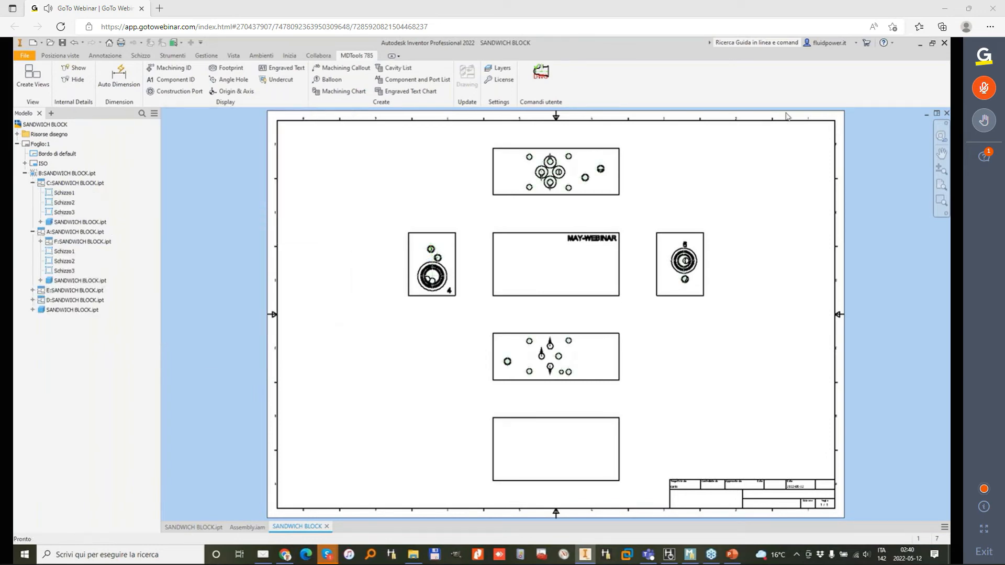
Step: Show the construction port marks in the manifold's drawing views and inspect them on the plugged holes
scroll(558, 350, "up", 5)
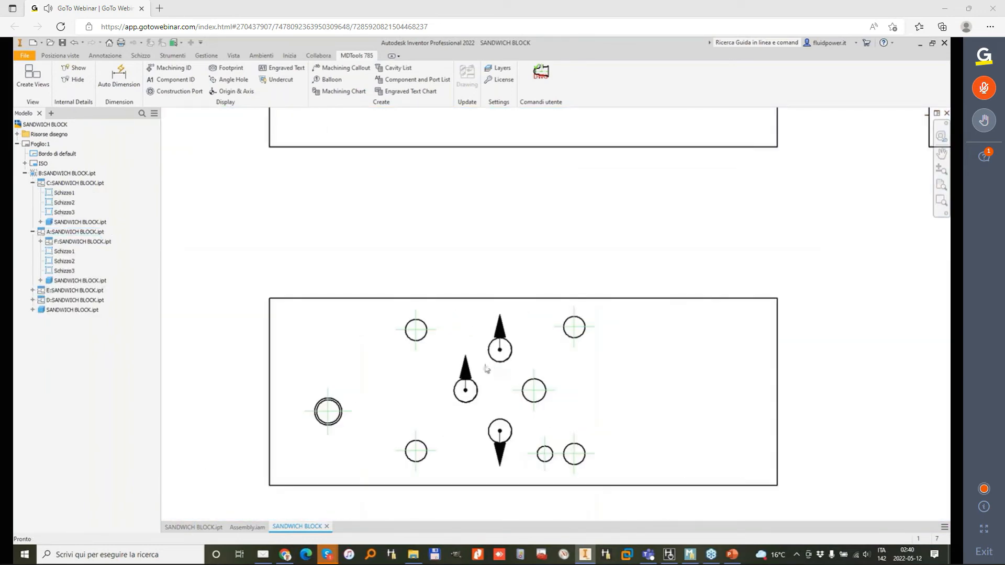
scroll(525, 274, "down", 5)
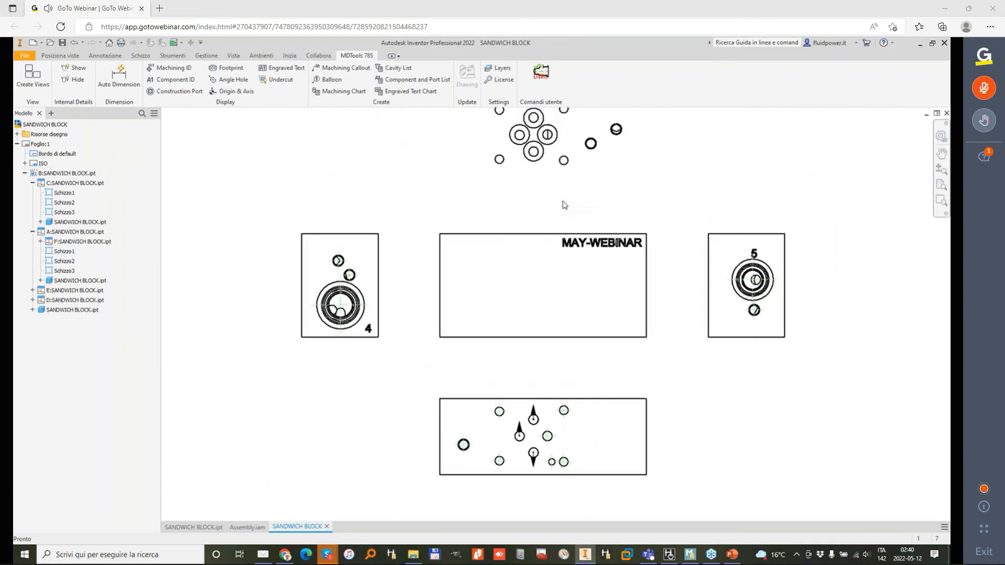
scroll(564, 205, "down", 2)
scroll(549, 173, "up", 2)
scroll(503, 177, "down", 2)
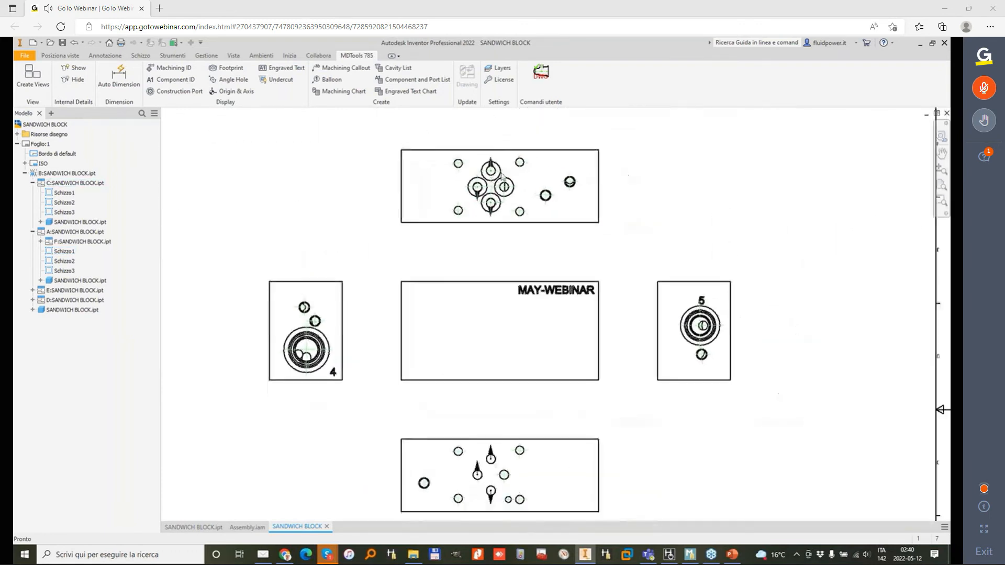
scroll(501, 177, "down", 1)
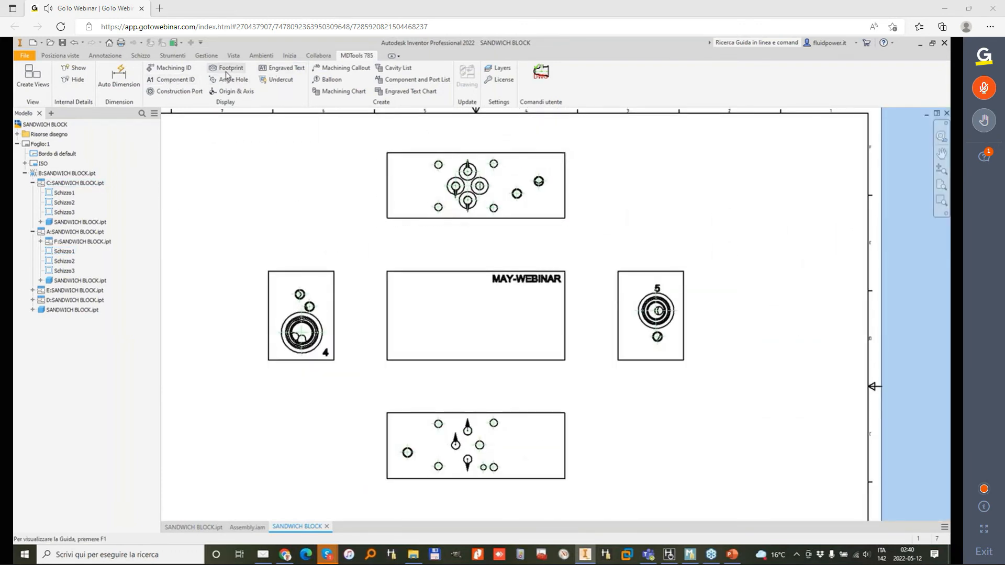
left_click(162, 91)
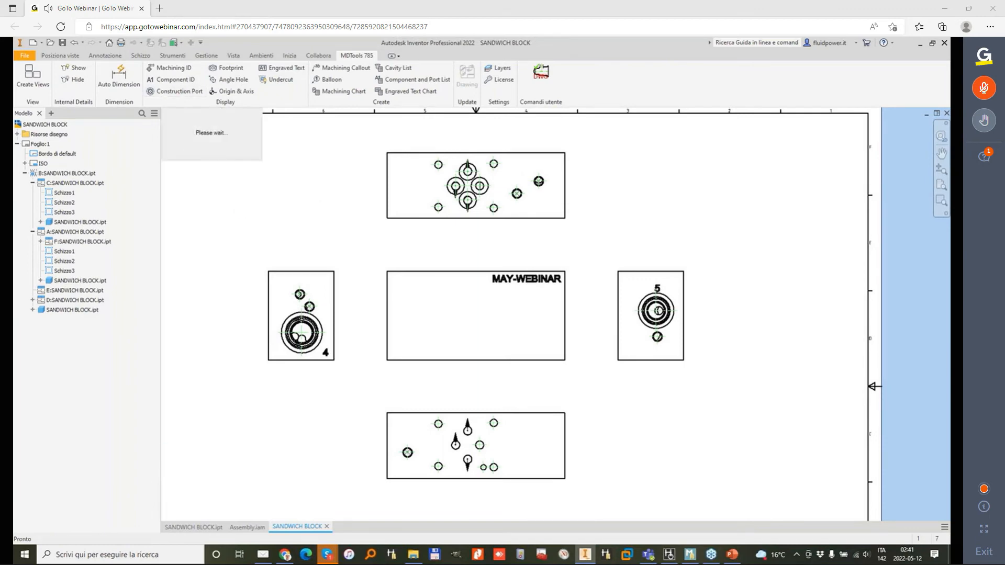
scroll(543, 222, "up", 3)
middle_click_drag(543, 222, 592, 155)
scroll(594, 156, "up", 2)
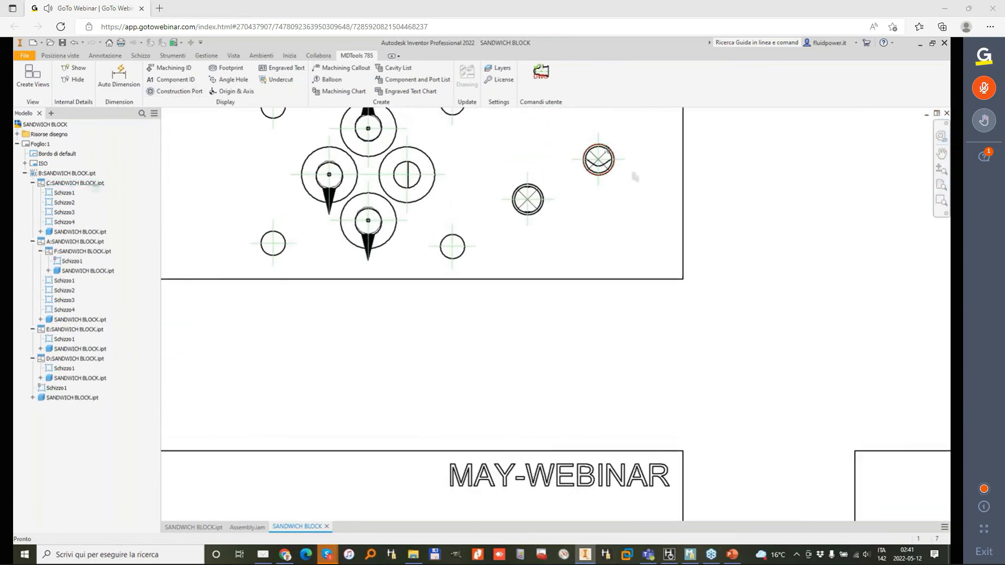
scroll(544, 211, "up", 1)
scroll(503, 233, "down", 6)
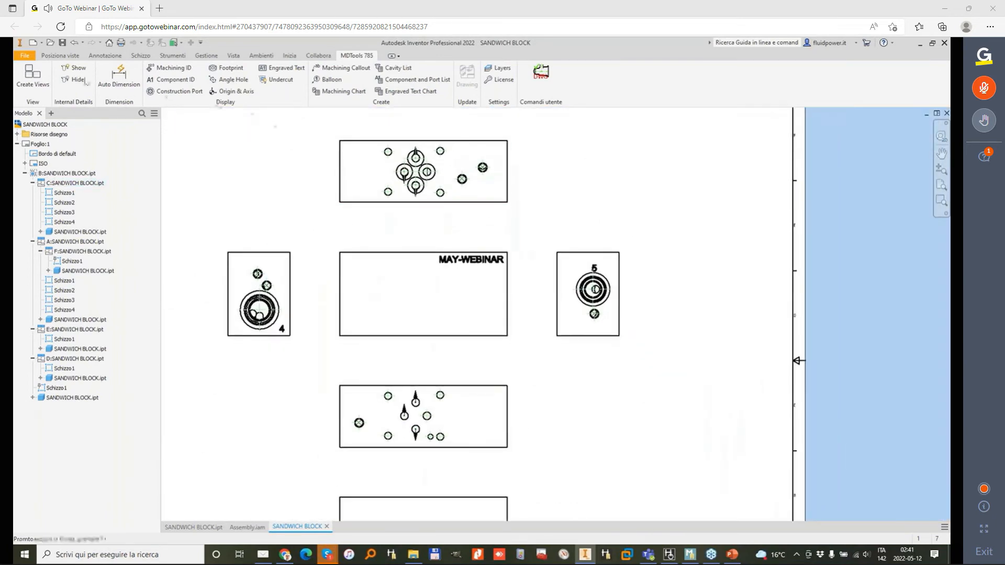
Step: Start Auto Dimension and shift the Front face's origin through all its corners back to the upper-left one, with the other views following
left_click(118, 76)
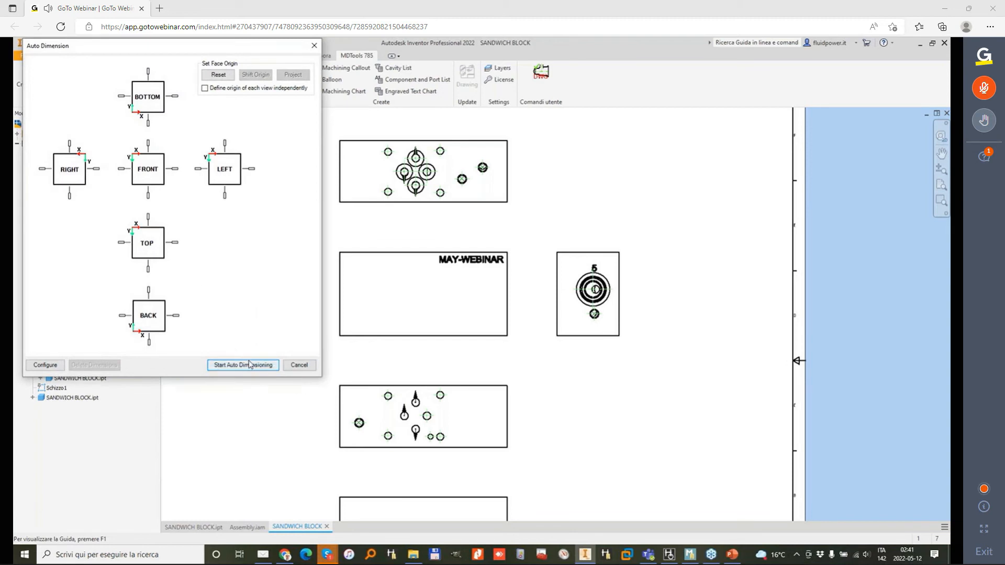
left_click(149, 157)
left_click(262, 75)
left_click(262, 76)
left_click(261, 76)
left_click(262, 76)
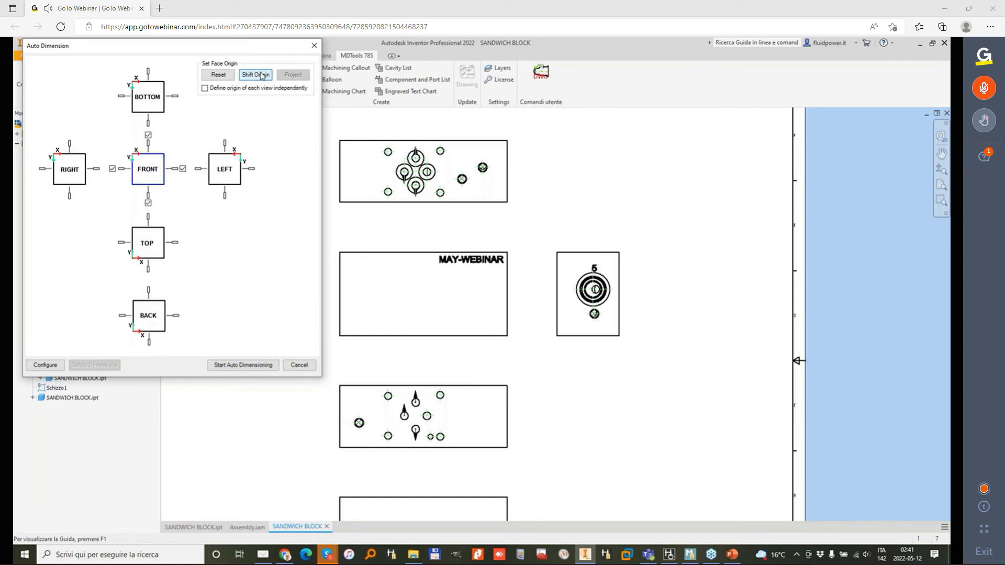
Step: Try defining each view's origin independently by shifting the origin of the Left face
left_click(205, 89)
left_click(230, 164)
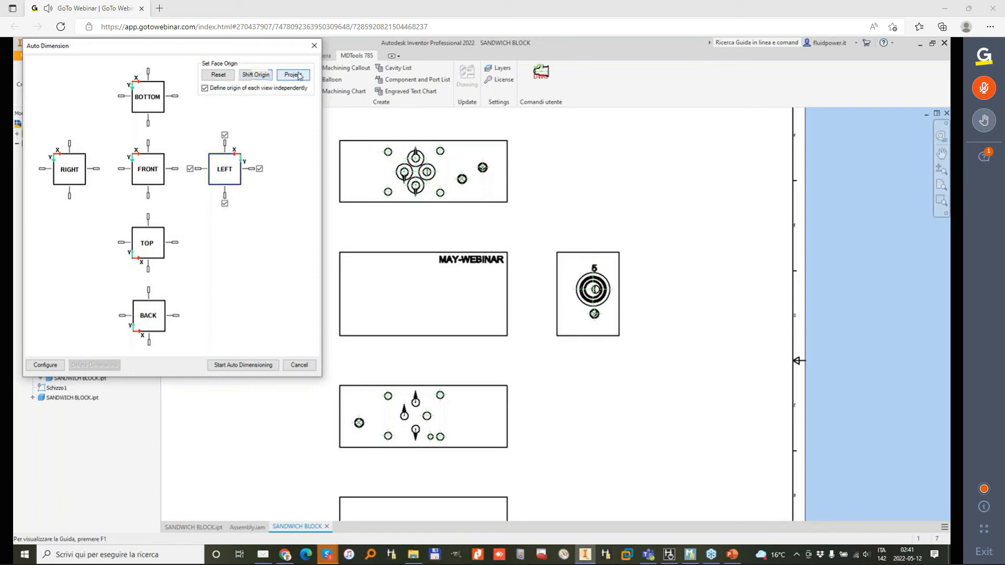
left_click(257, 76)
Step: Turn off independent view origins, cycle the Front face's origin back to its upper-left corner, and auto-dimension all views
left_click(204, 88)
left_click(157, 159)
left_click(255, 74)
left_click(256, 74)
left_click(255, 74)
left_click(256, 74)
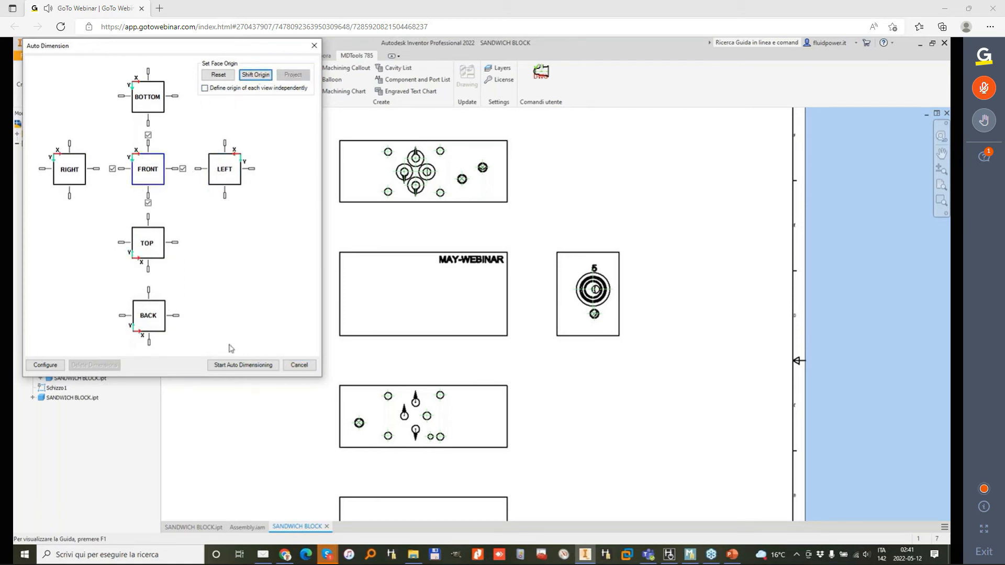
left_click(257, 365)
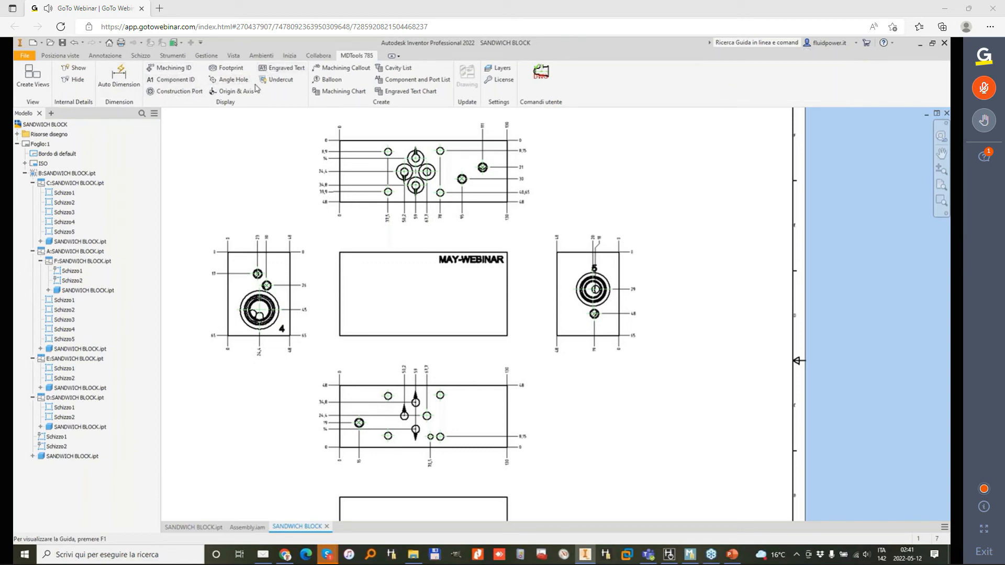
Step: Show the footprint's port application names in the views with a text height of 3
left_click(231, 68)
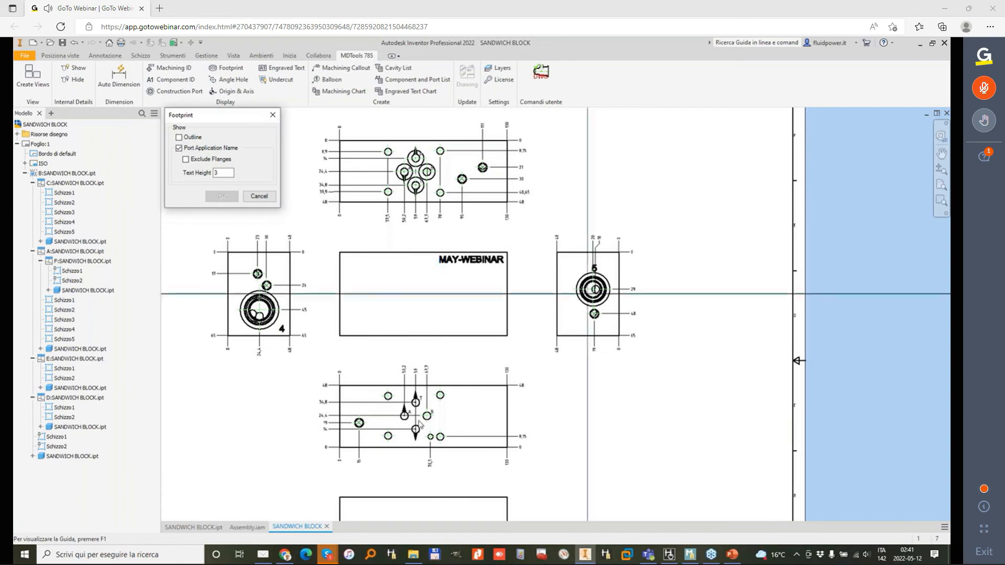
scroll(413, 410, "up", 7)
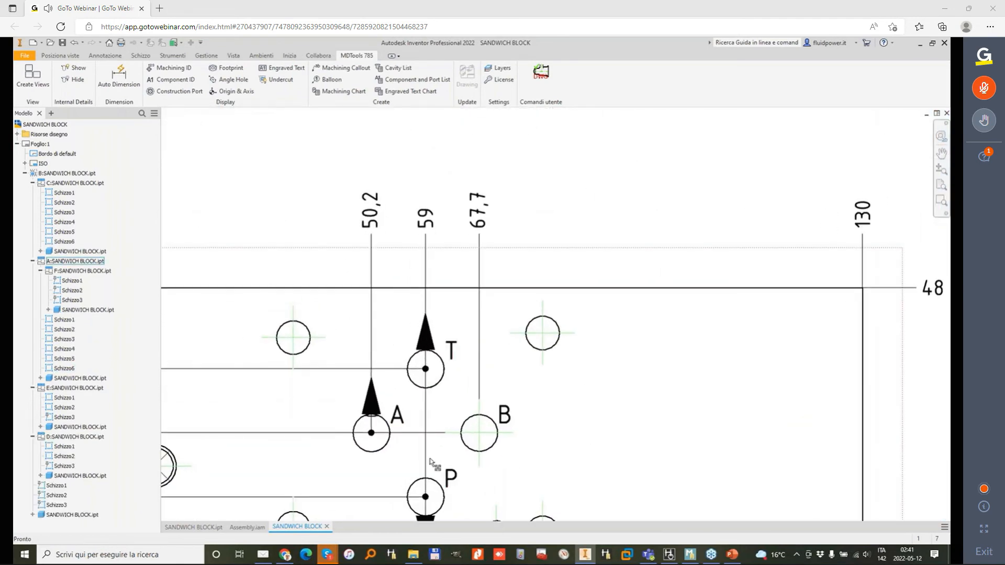
scroll(560, 265, "down", 8)
scroll(433, 282, "up", 10)
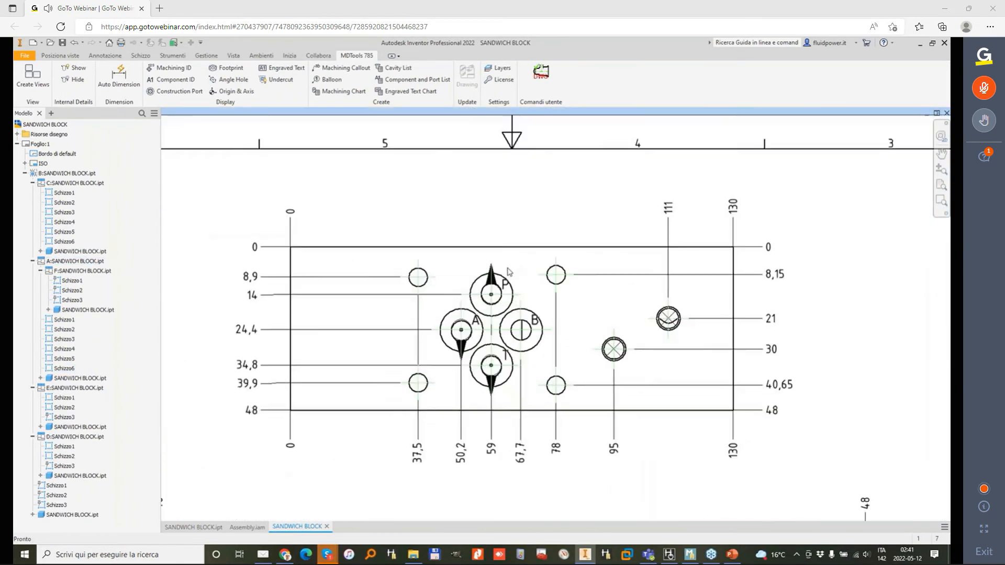
Step: Move the A, P, B and T port labels outside their port circles in the view above the Front view and finish the sketch
double_click(433, 278)
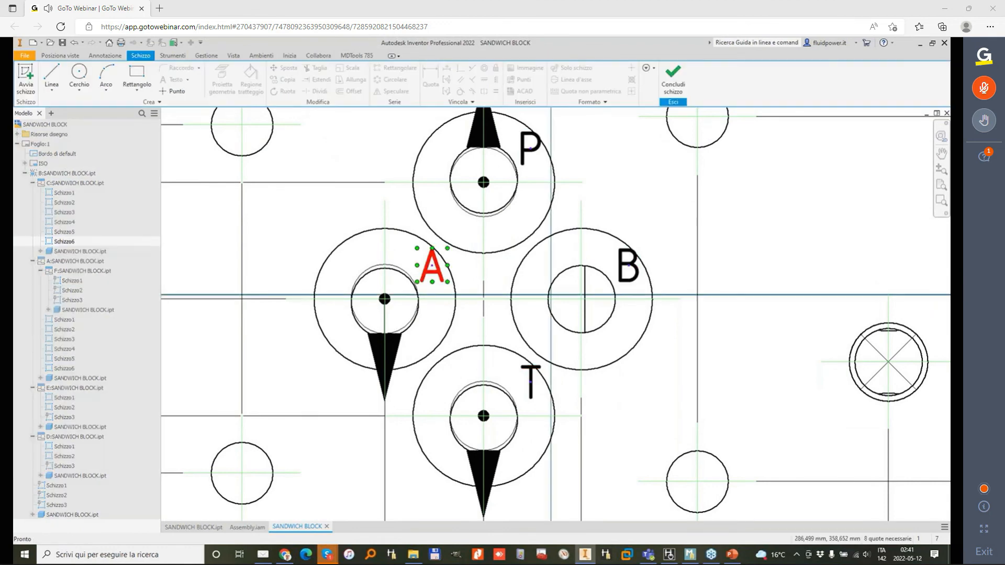
mouse_move(432, 275)
left_mouse_down()
mouse_move(353, 270)
mouse_move(294, 253)
left_mouse_up()
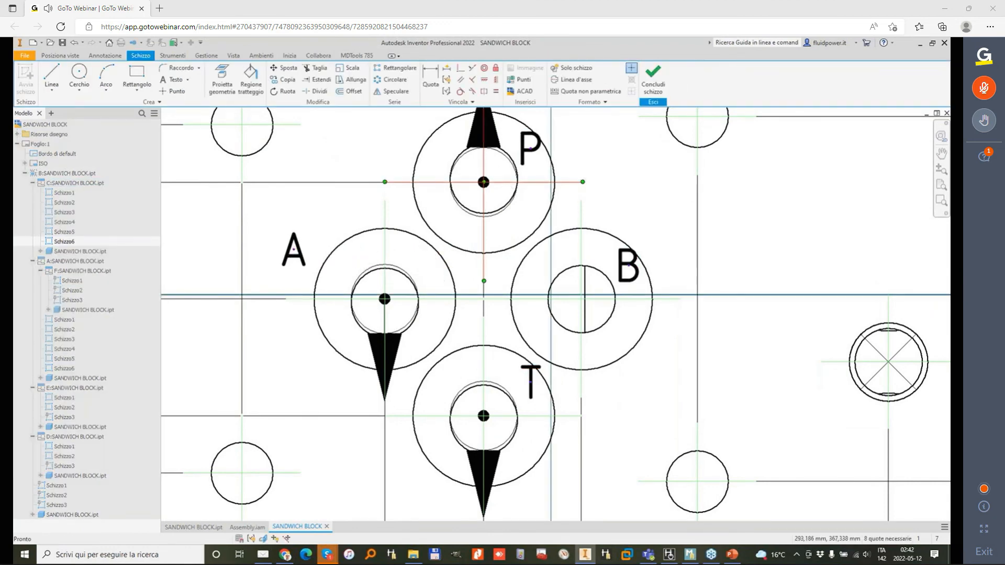
left_click_drag(530, 149, 403, 135)
left_click(615, 265)
left_click_drag(626, 265, 658, 261)
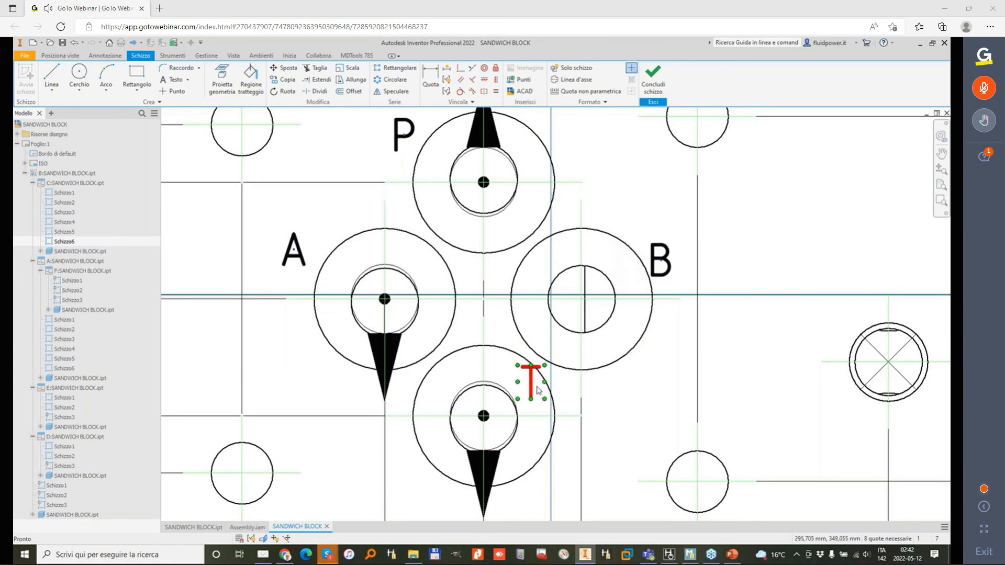
left_click_drag(530, 376, 413, 481)
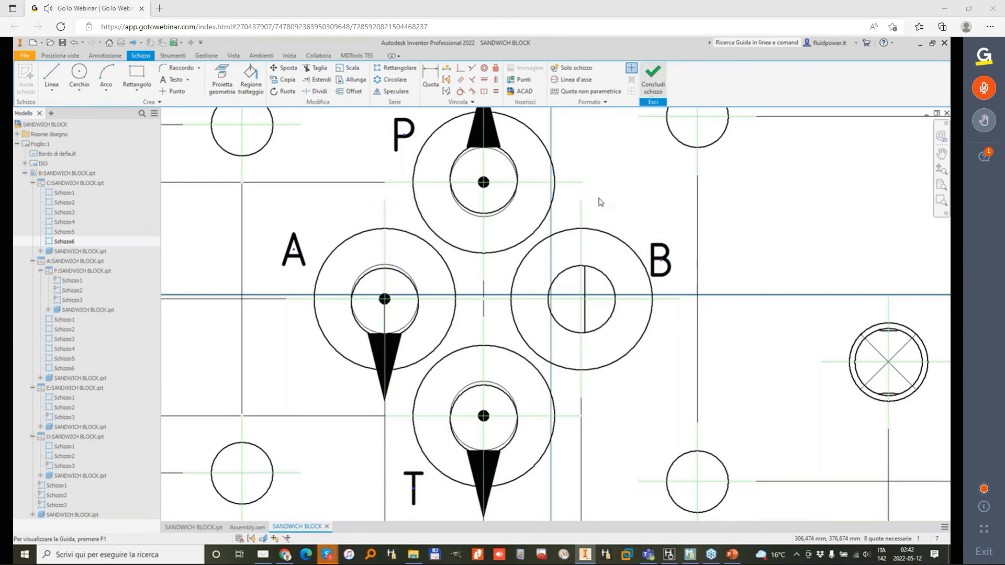
left_click(651, 92)
Step: Create machining callouts for all cavities in the drawing
scroll(532, 237, "down", 5)
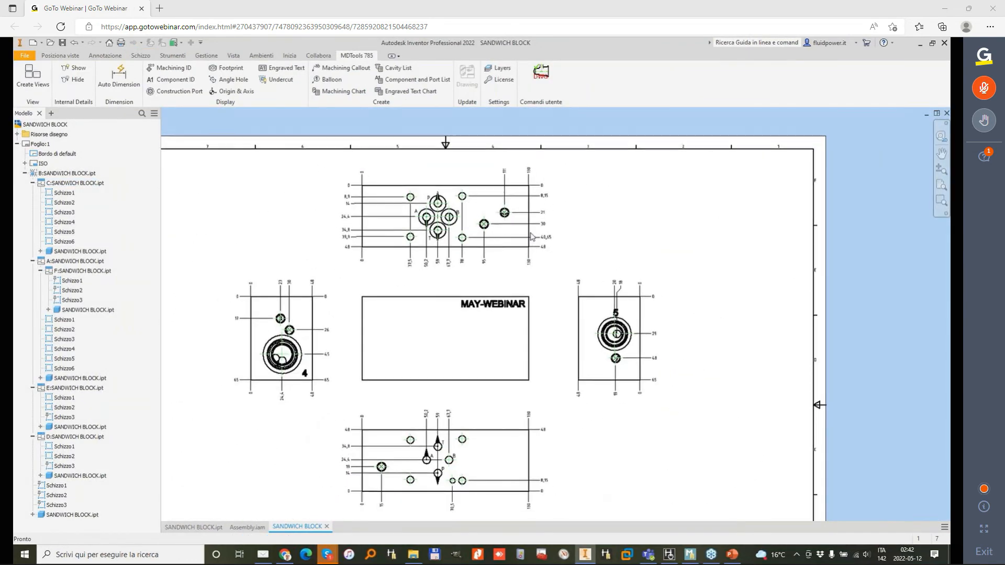
scroll(332, 220, "down", 2)
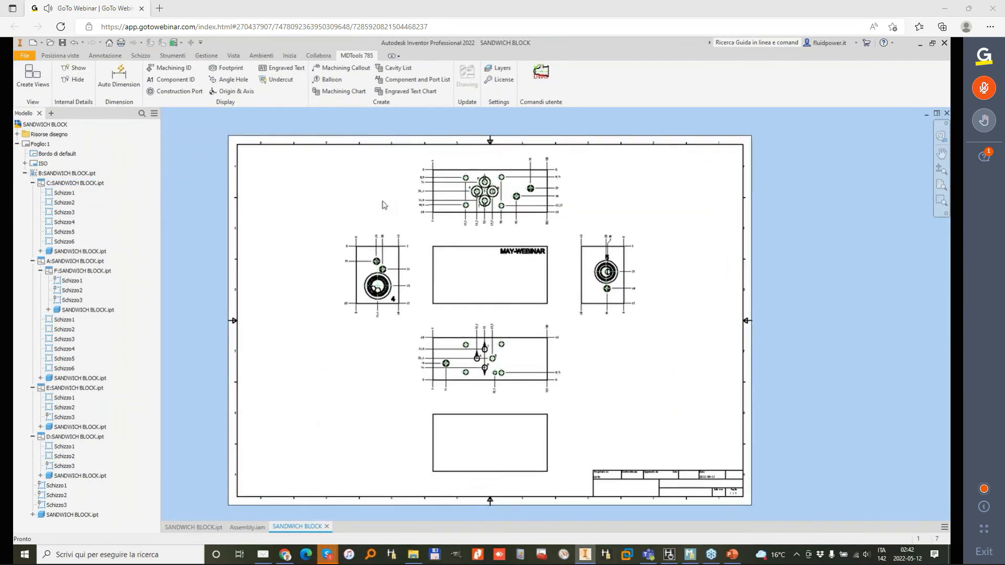
left_click(349, 72)
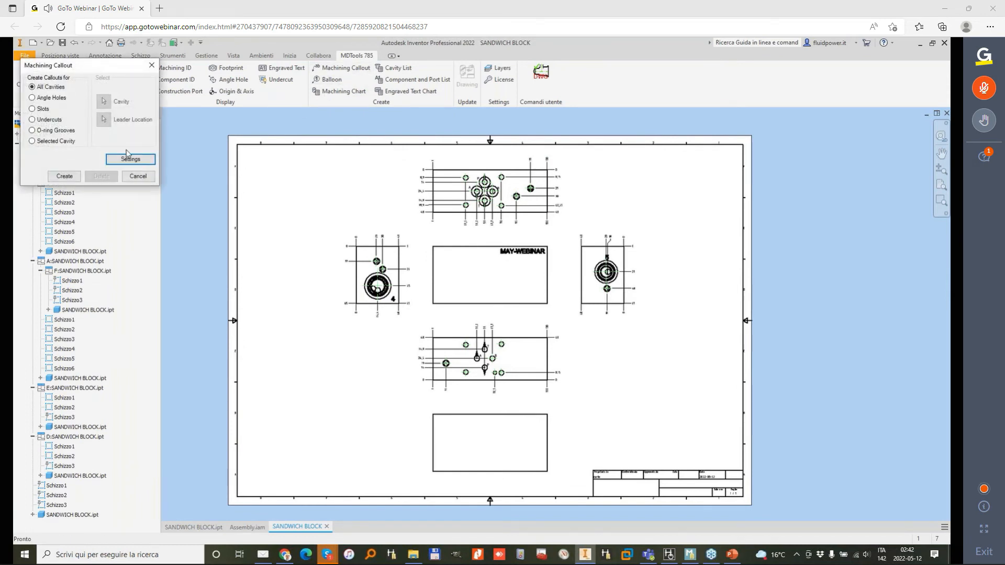
left_click(59, 178)
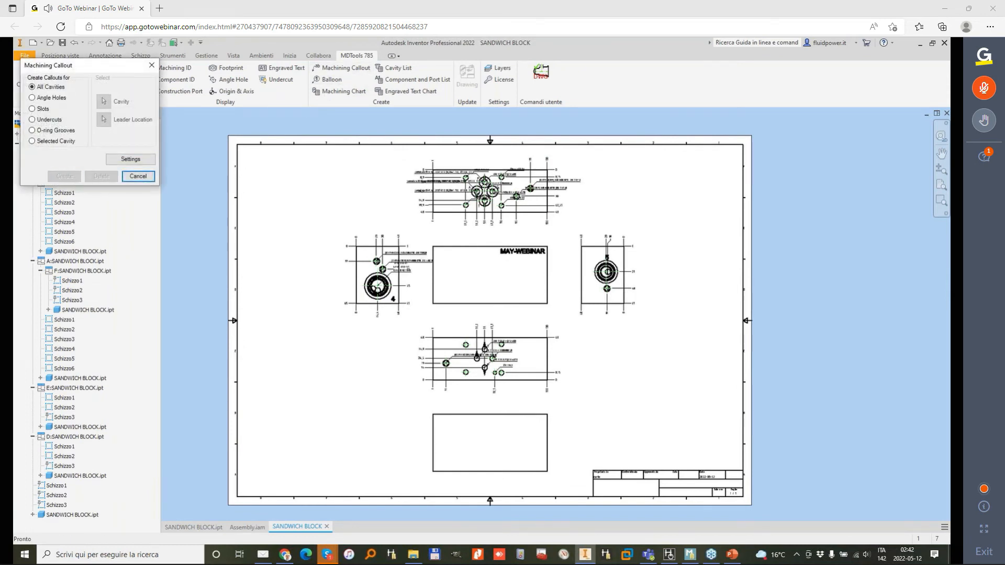
Step: Move the callouts of the expander hole, the Ø4 hole and ports P and A clear of the holes in the view below Front
scroll(452, 377, "up", 5)
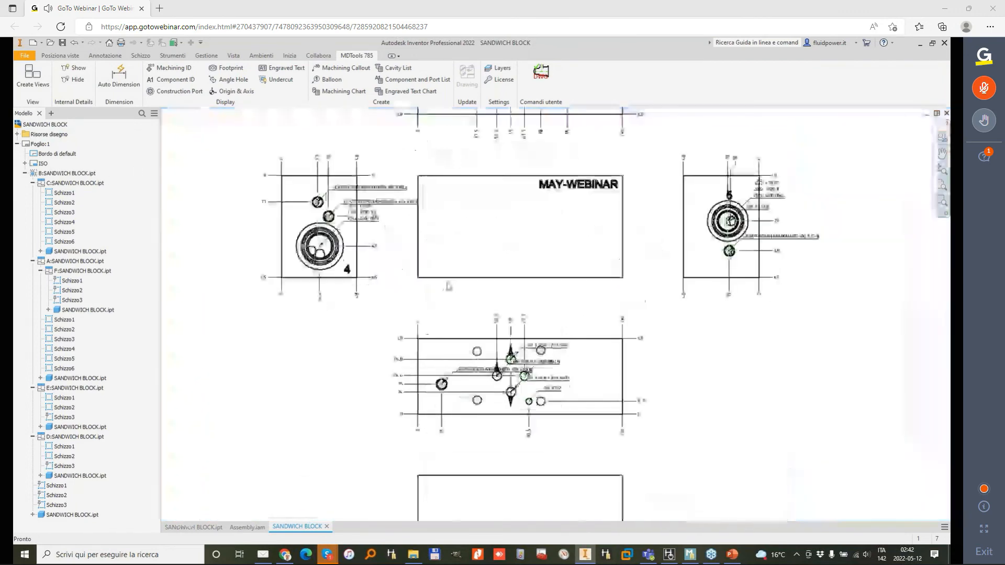
left_click_drag(450, 276, 331, 342)
left_click_drag(609, 308, 547, 401)
left_click_drag(578, 289, 475, 422)
left_click_drag(543, 250, 489, 172)
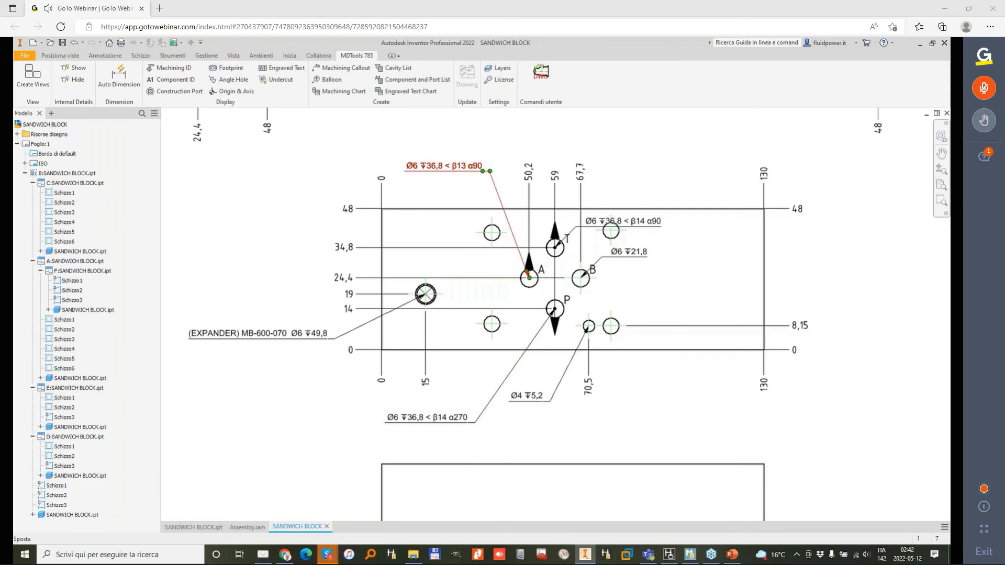
Step: Examine the prefix, machining sequence, depth, precision and text height options in the Machining Callout settings
left_click(342, 68)
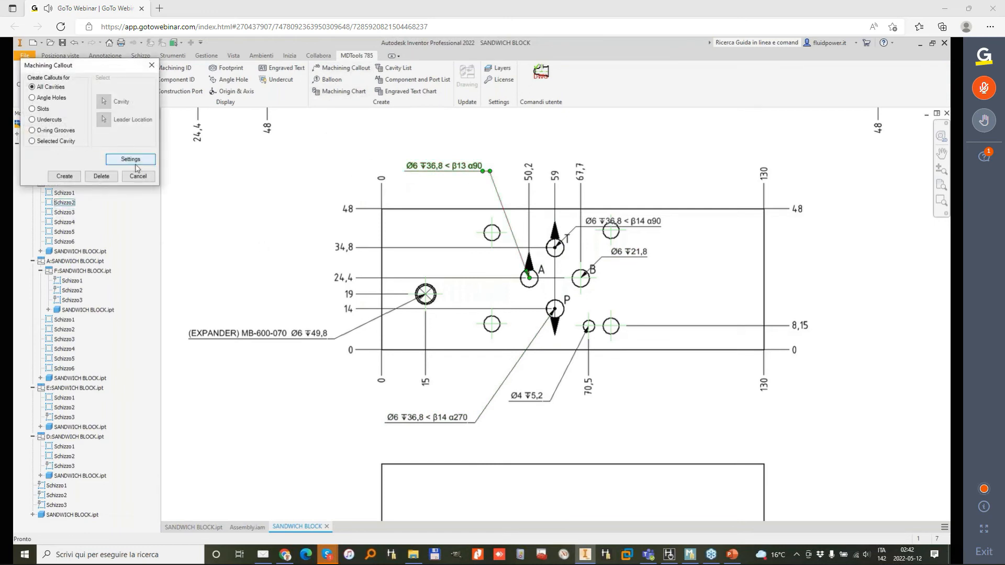
left_click(131, 160)
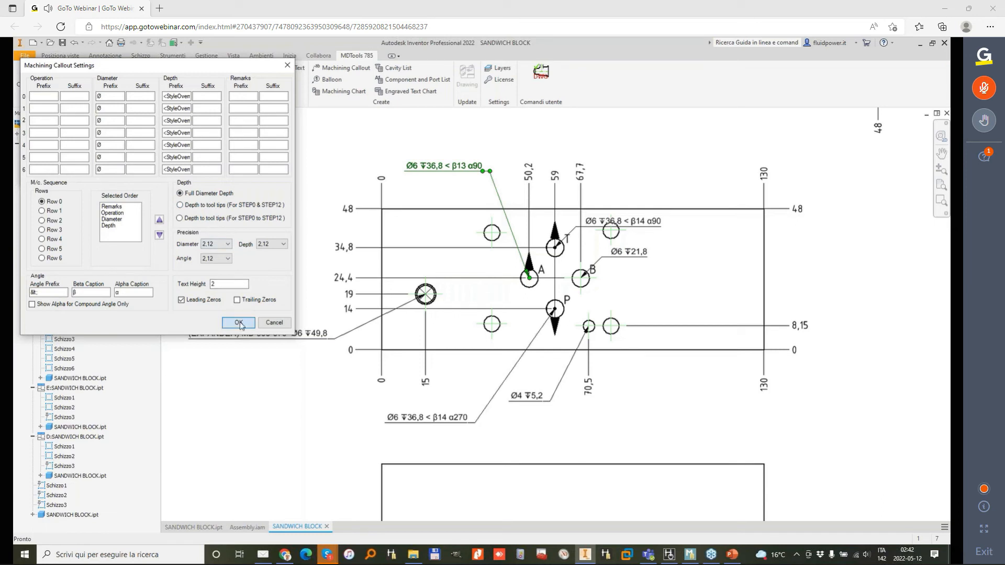
left_click(239, 323)
left_click(65, 176)
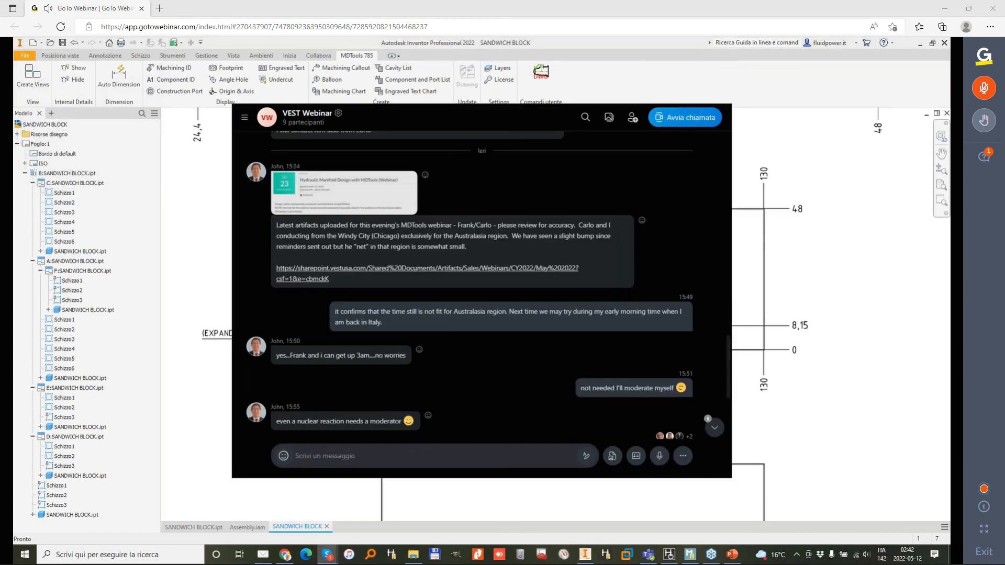
Step: Move the Ø6 callouts of ports T and B above the outline of the view below Front
left_click(661, 82)
scroll(518, 197, "up", 5)
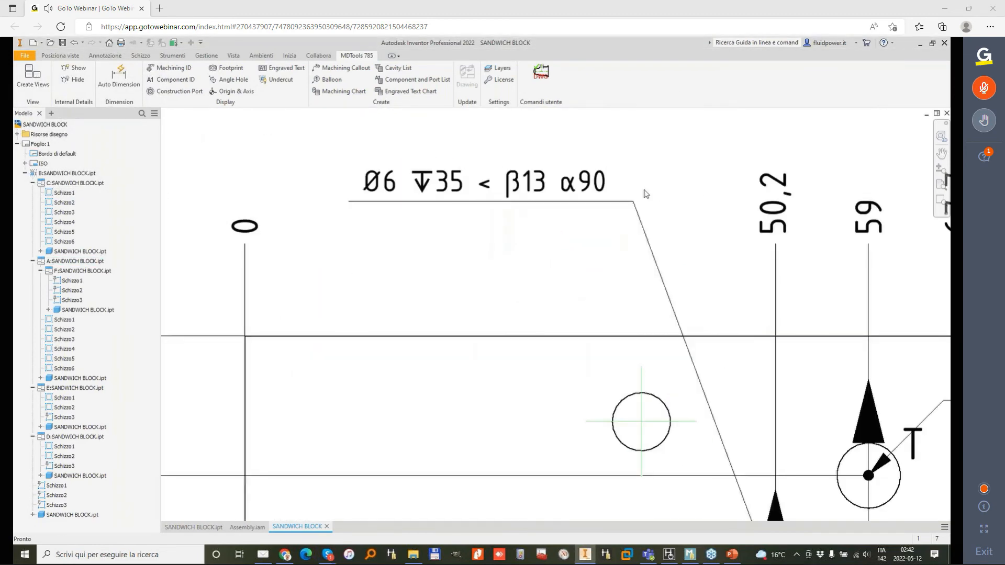
middle_click_drag(665, 314, 533, 273)
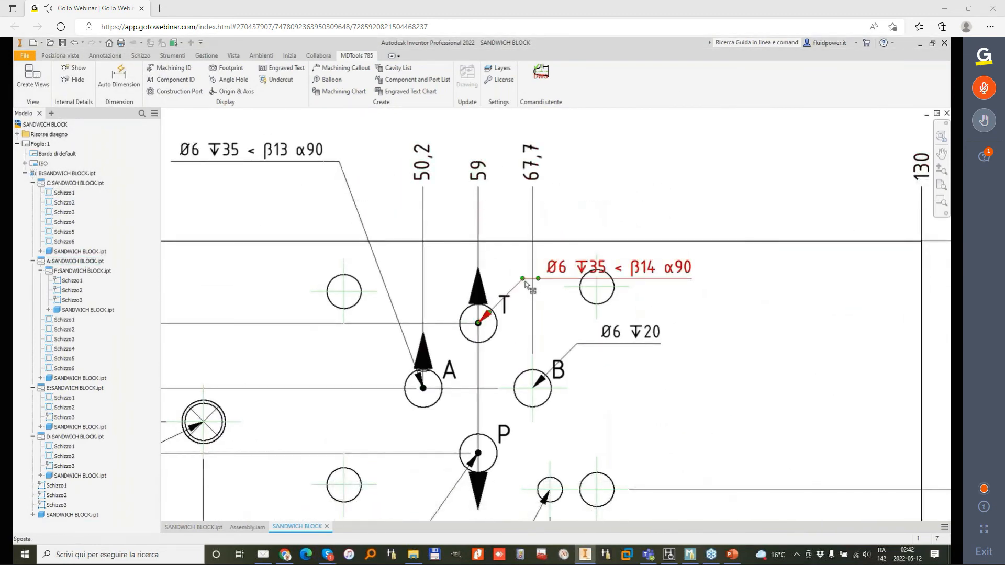
left_click_drag(523, 280, 509, 122)
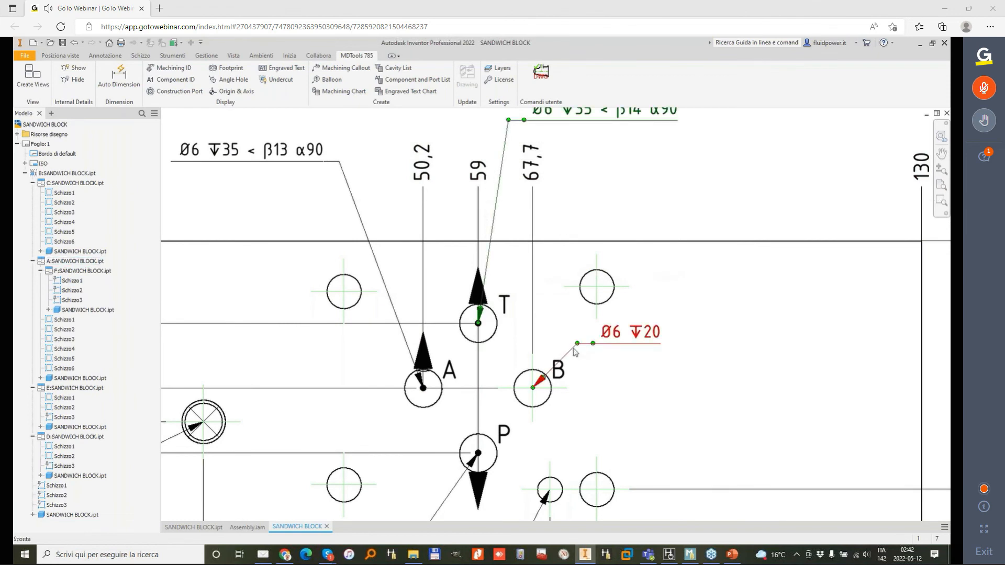
left_click_drag(580, 351, 566, 208)
scroll(567, 225, "down", 3)
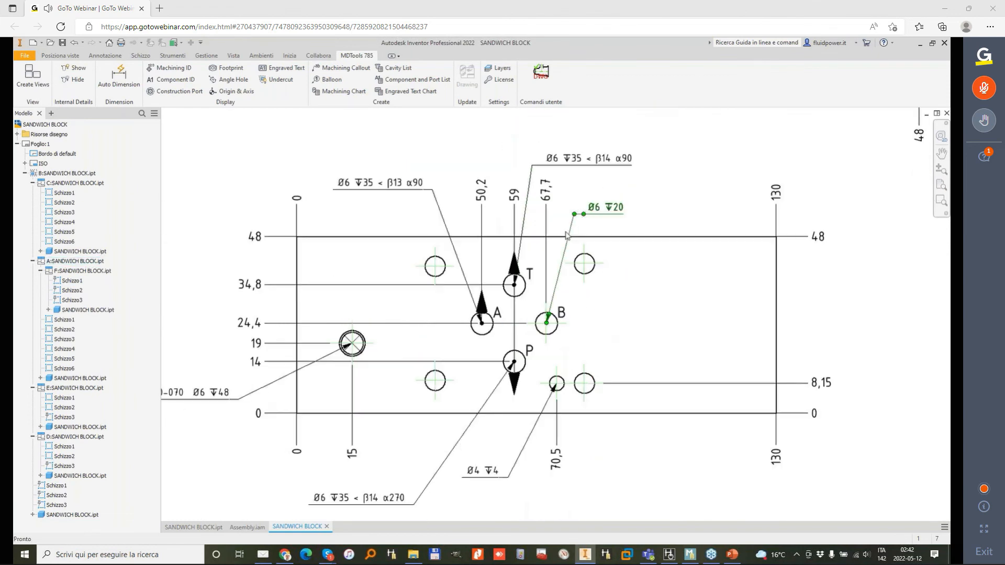
scroll(517, 294, "down", 3)
Step: Move the expander, Ø6 depth 112 and CAV. SAE 08-2 callouts outside the outline of the side view marked 5
mouse_move(623, 220)
middle_mouse_down()
mouse_move(545, 189)
mouse_move(529, 143)
mouse_move(511, 439)
middle_mouse_up()
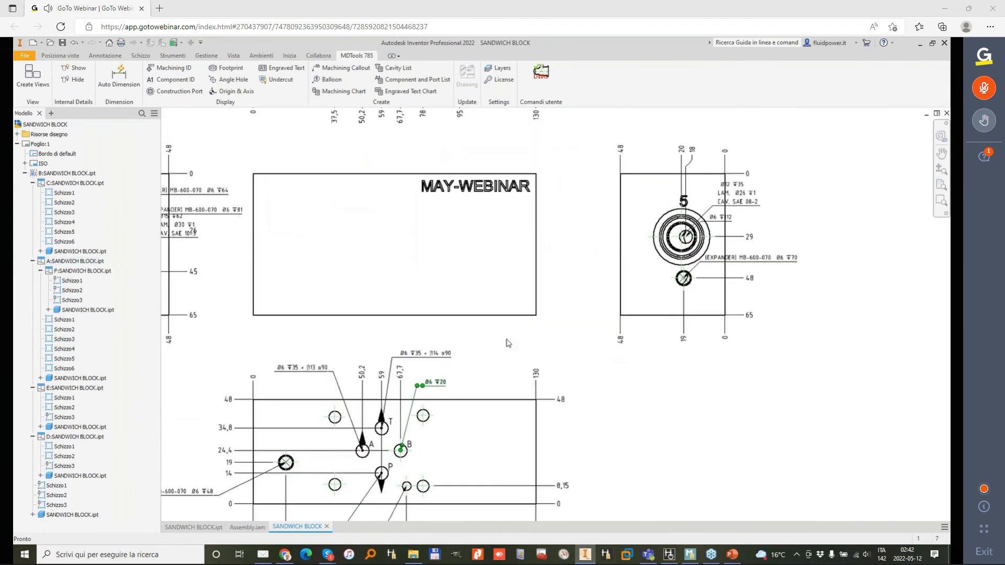
middle_click_drag(687, 274, 521, 224)
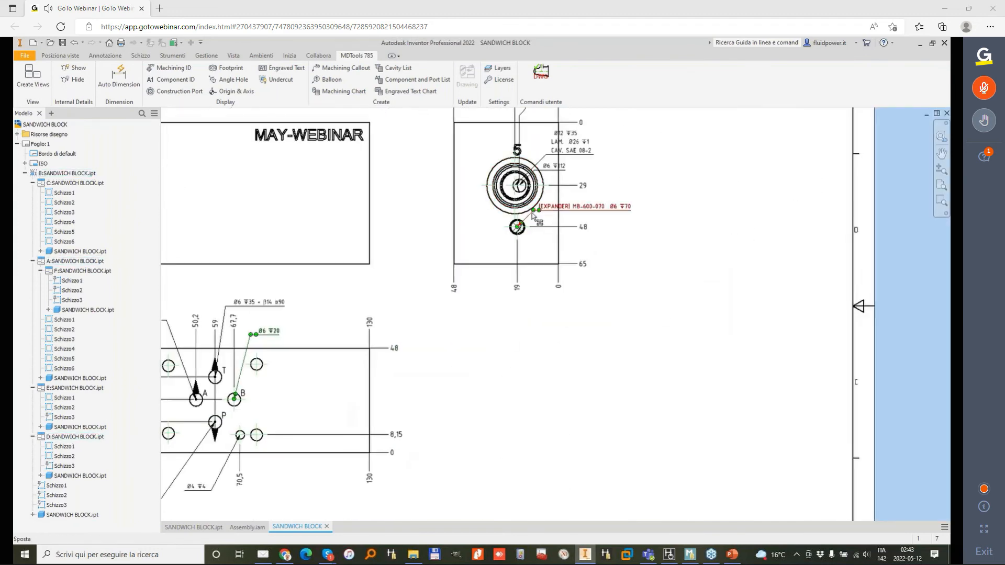
left_click_drag(534, 211, 580, 244)
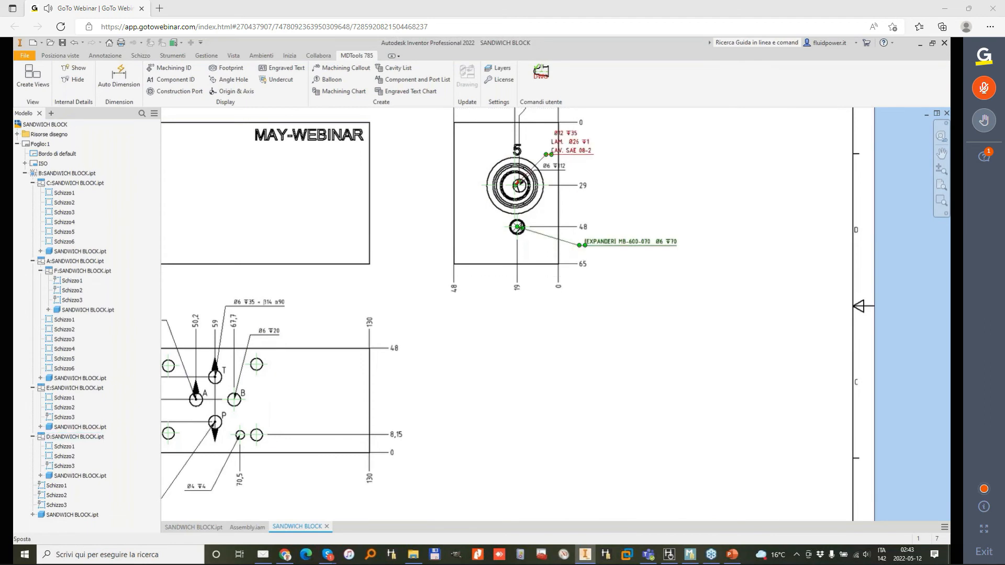
left_click_drag(541, 180, 609, 217)
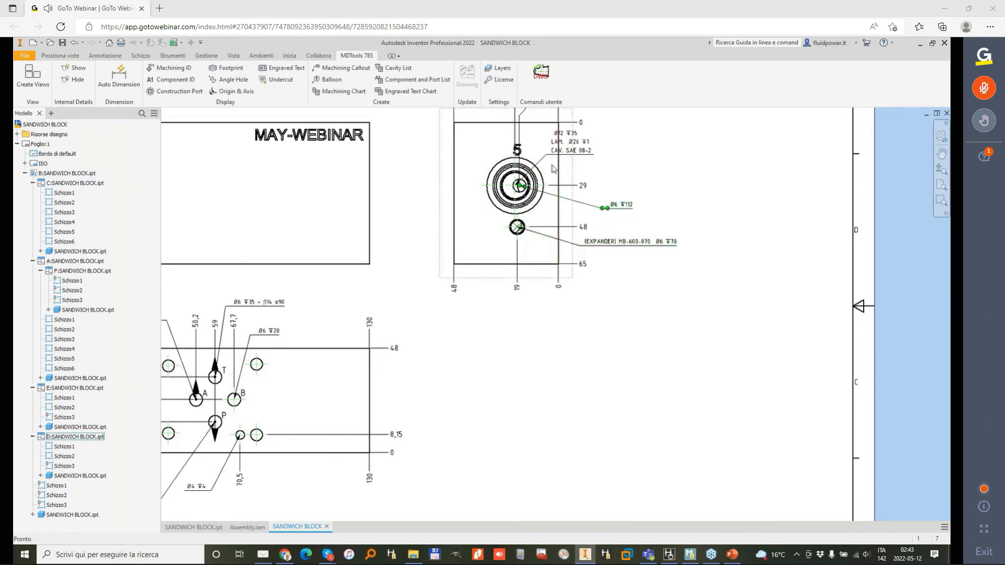
left_click_drag(547, 157, 583, 152)
Step: Move the CAV. SAE 10-3 callout below the outline of the side view marked 4
scroll(635, 172, "up", 2)
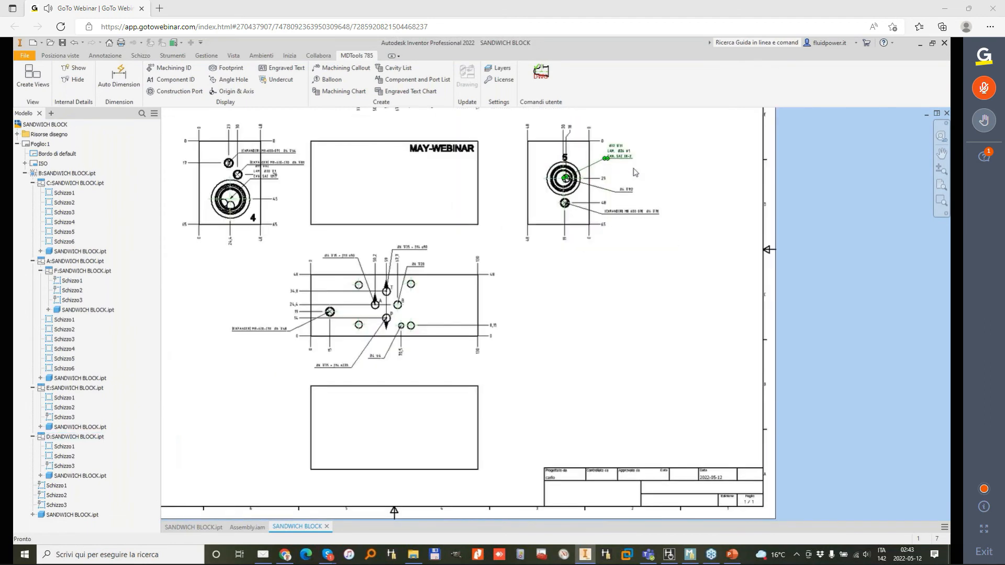
scroll(351, 281, "down", 4)
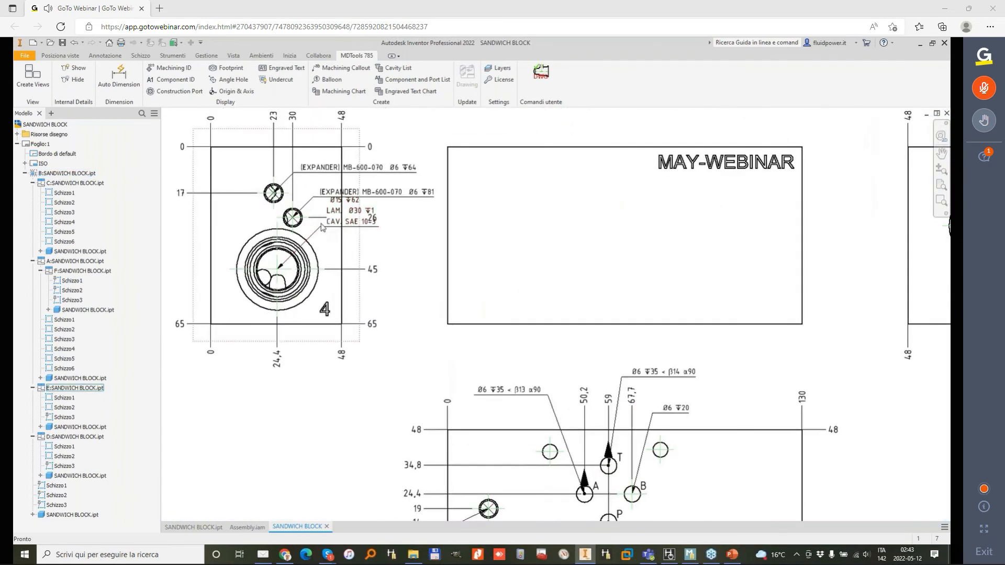
left_click_drag(351, 281, 330, 407)
scroll(316, 202, "up", 1)
middle_click_drag(496, 350, 384, 258)
scroll(383, 259, "down", 3)
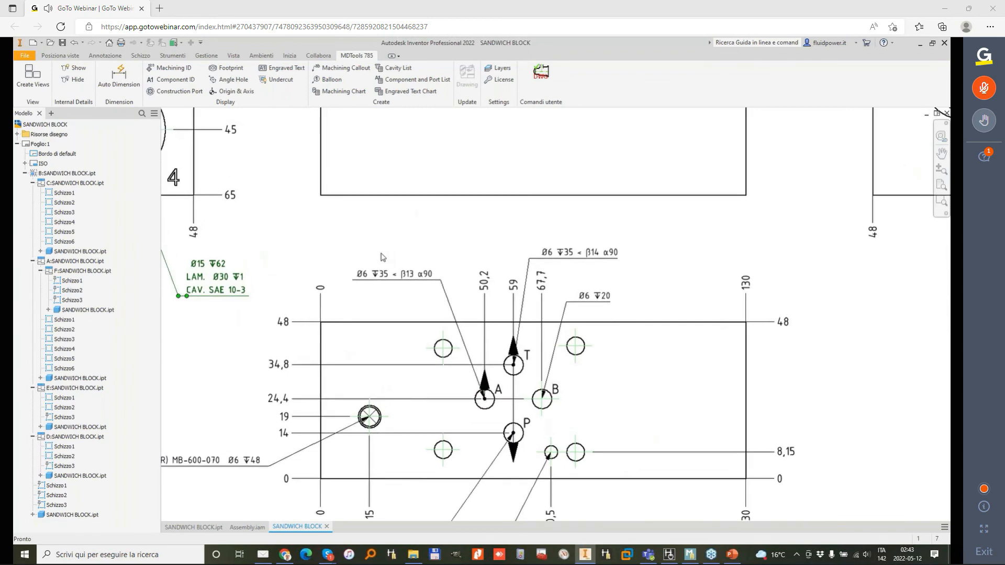
Step: Move the callouts of the upper right Ø5,5 hole and port P's Ø6 hole above the outline of the uppermost view
scroll(441, 255, "up", 2)
middle_click_drag(466, 173, 494, 418)
middle_click_drag(496, 233, 492, 450)
scroll(468, 256, "down", 2)
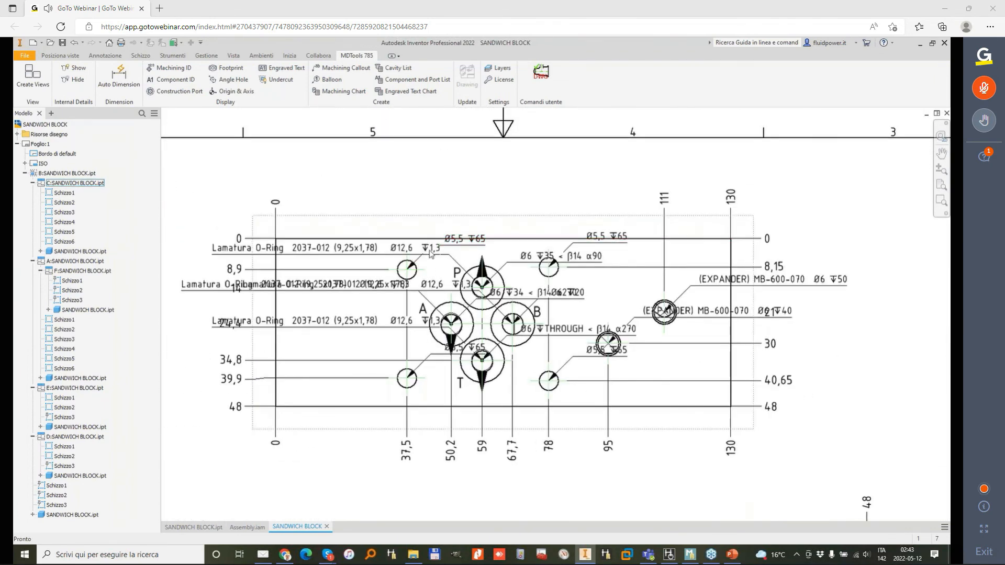
left_click_drag(574, 245, 571, 202)
scroll(585, 204, "down", 3)
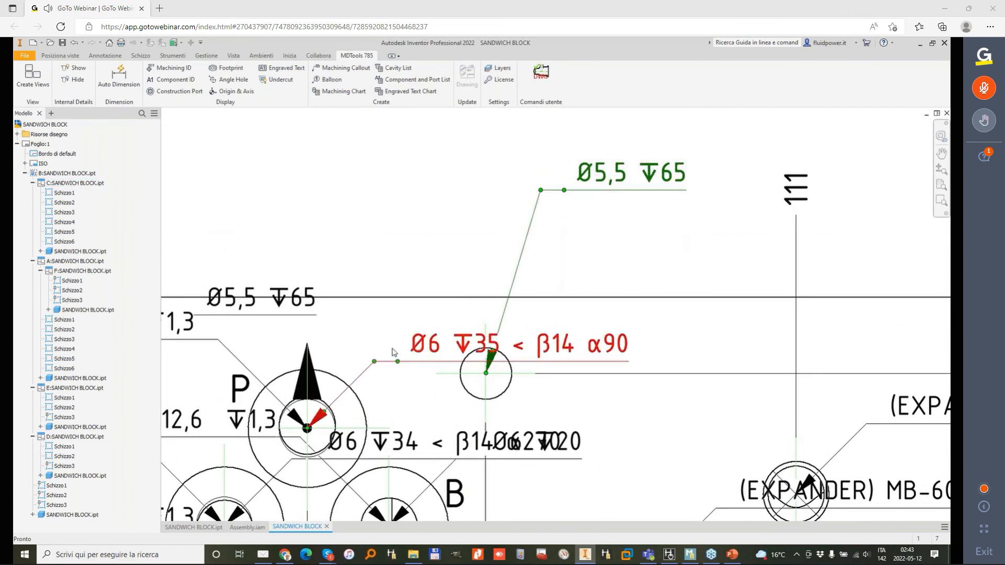
left_click_drag(374, 362, 393, 142)
scroll(452, 316, "up", 3)
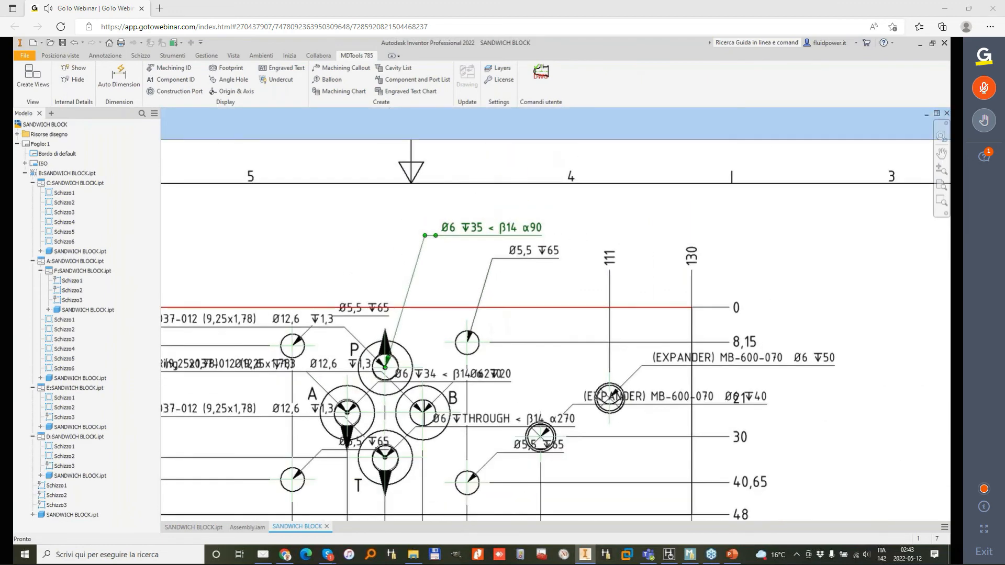
Step: Move port P's O-ring callout and the upper left Ø5,5 hole's callout above the outline of the uppermost view
left_click_drag(344, 327, 346, 253)
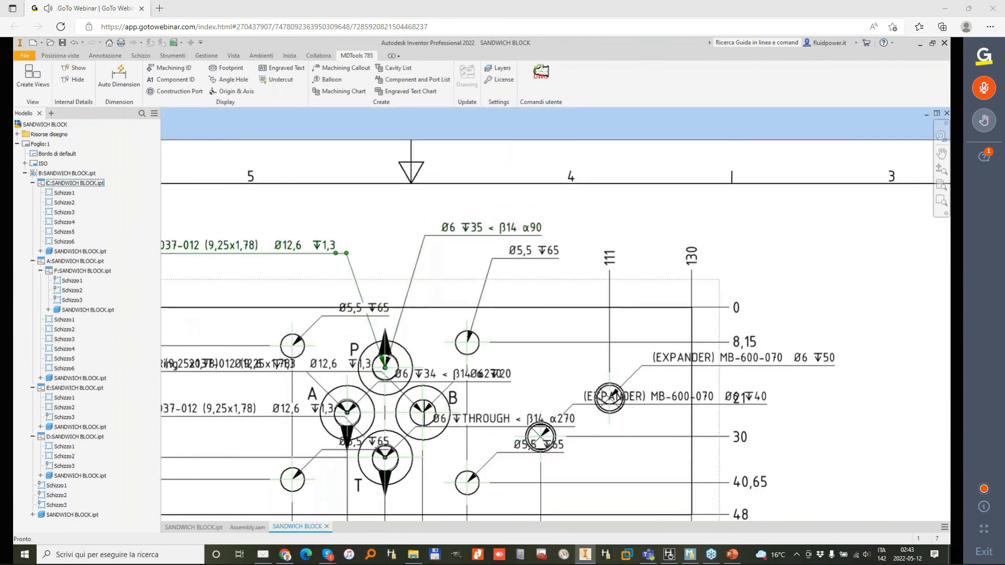
left_click_drag(322, 316, 273, 283)
scroll(298, 287, "up", 1)
scroll(299, 287, "up", 1)
middle_click_drag(299, 287, 364, 249)
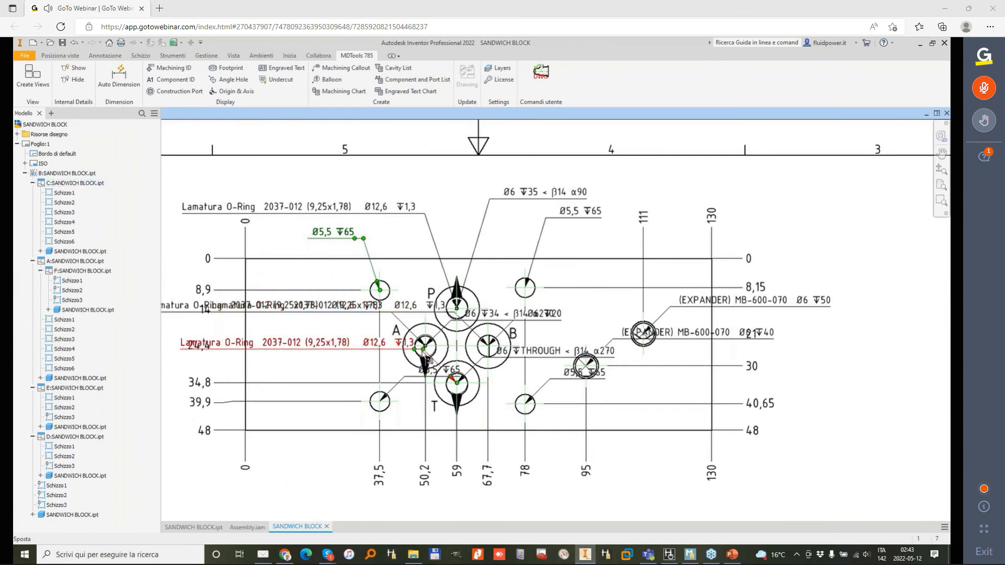
Step: Move the O-ring callouts of ports T, A and B and the lower left Ø5,5 hole's callout outside the uppermost view's outline
left_click_drag(421, 353, 434, 515)
left_click_drag(416, 376, 326, 470)
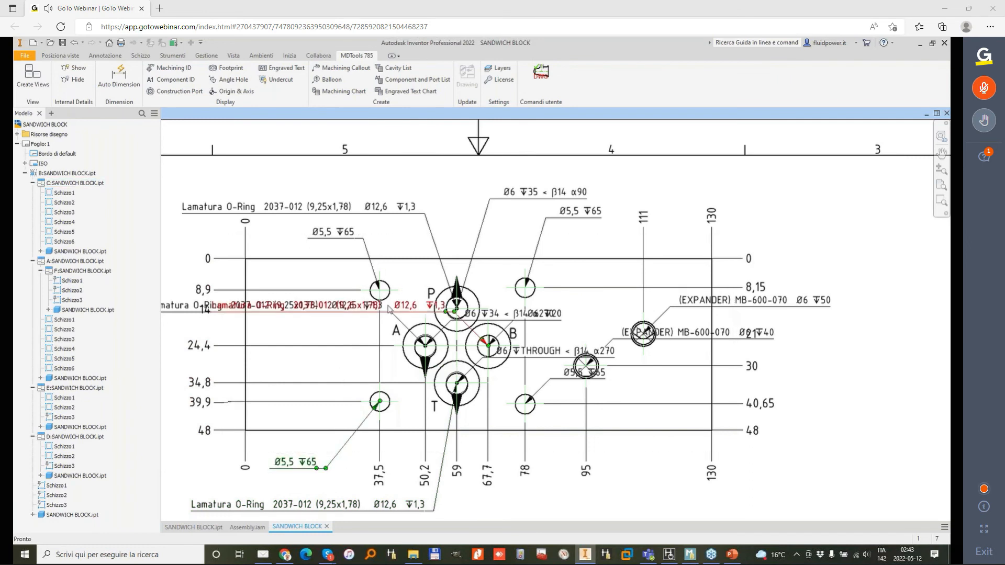
left_click_drag(393, 314, 210, 326)
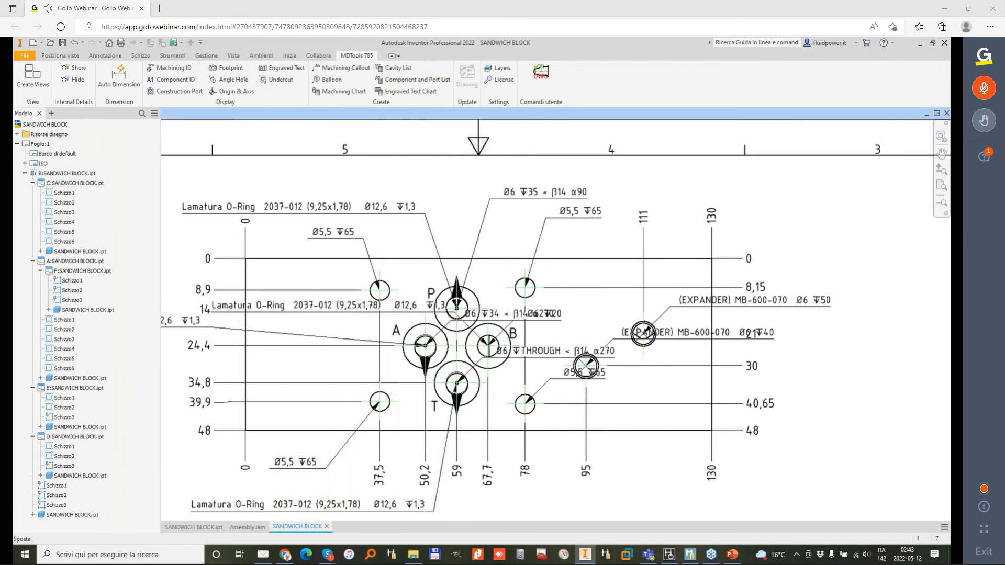
left_click_drag(454, 312, 513, 512)
Step: Place the Ø6 callout of port T below the uppermost view and those of A and B above it, spaced clear of P's O-ring callout
left_click_drag(484, 361, 468, 498)
mouse_move(487, 493)
left_mouse_down()
mouse_move(592, 496)
mouse_move(473, 497)
left_mouse_up()
scroll(504, 362, "up", 3)
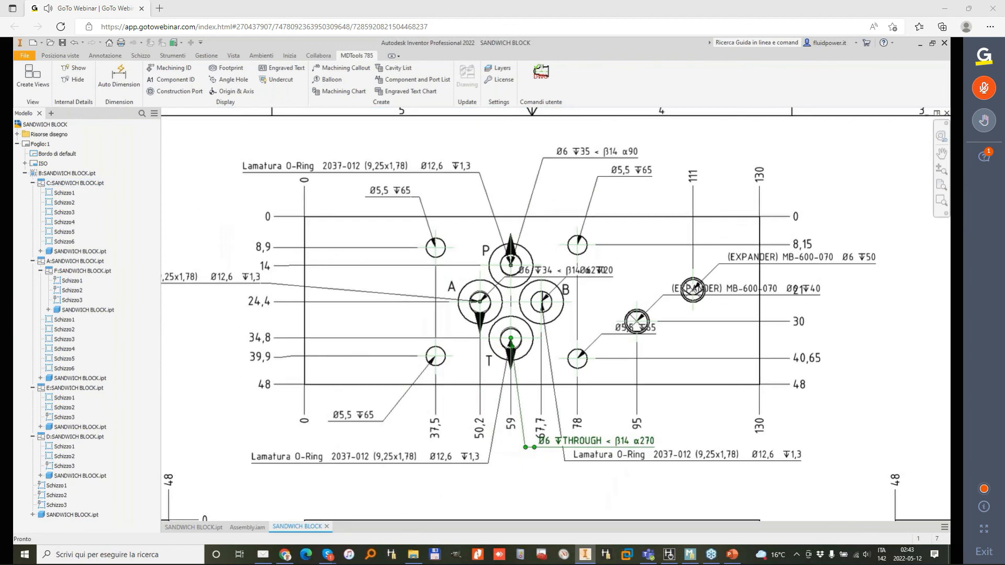
scroll(335, 419, "down", 3)
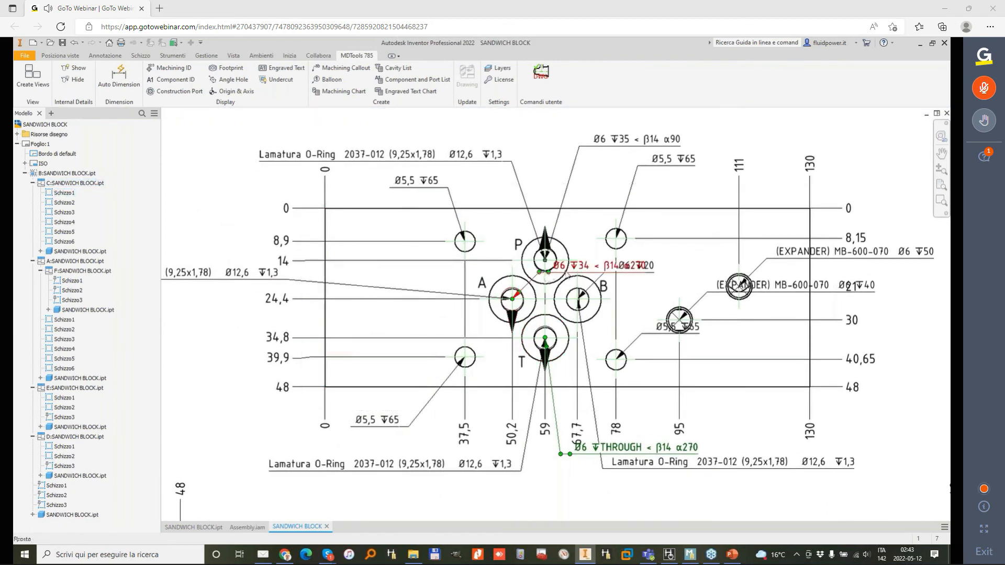
left_click_drag(543, 276, 489, 179)
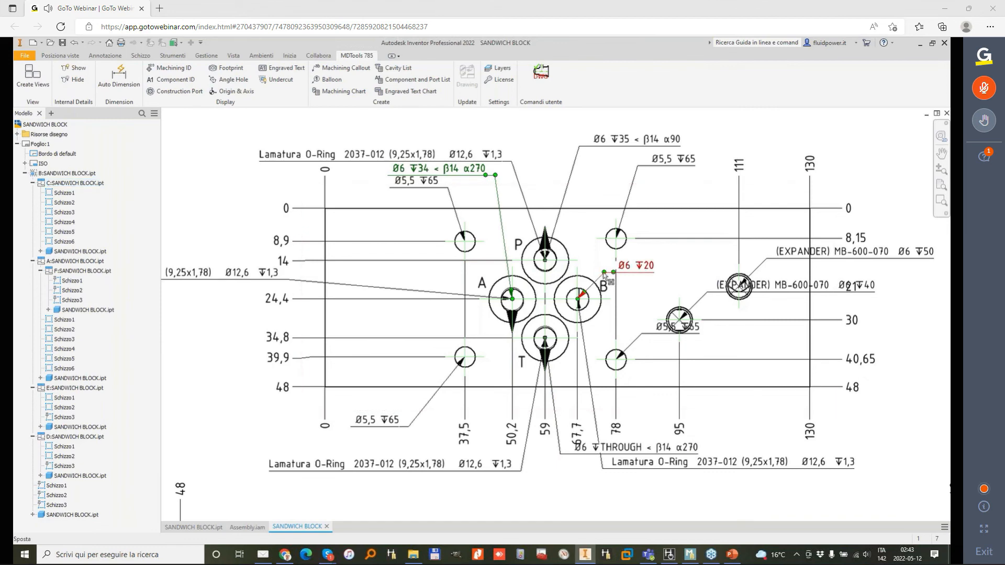
left_click_drag(604, 275, 591, 176)
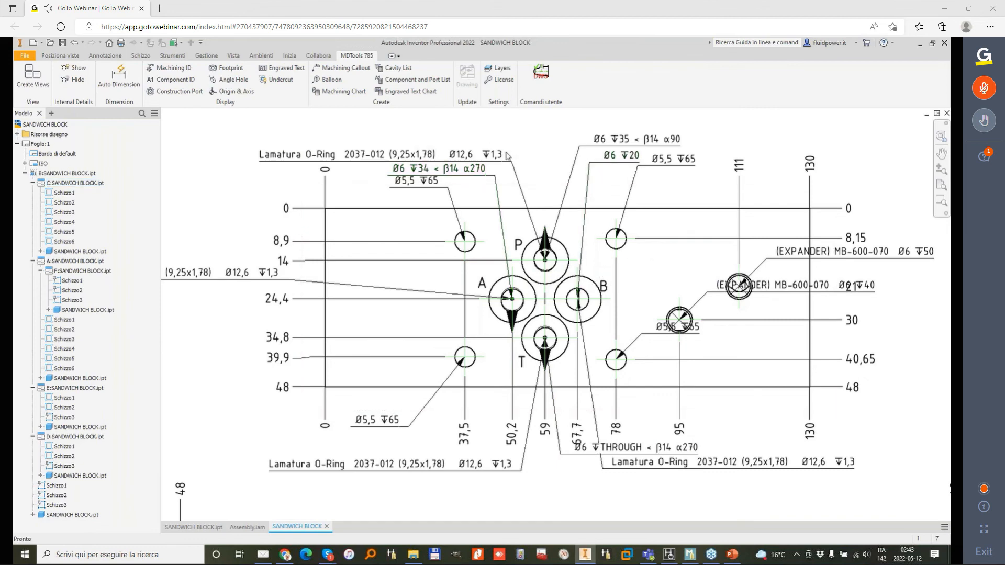
left_click_drag(512, 162, 479, 149)
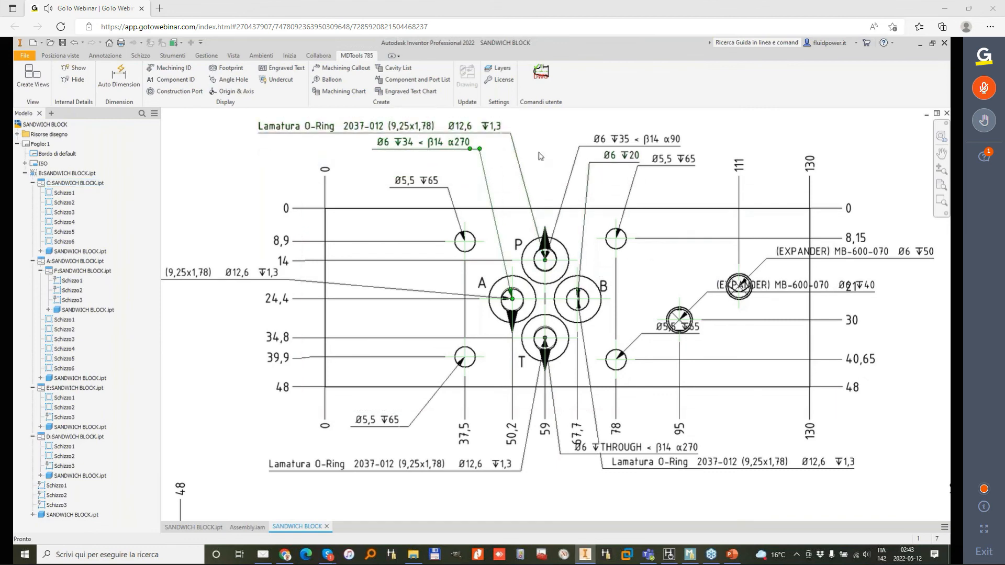
Step: Delete the O-ring callouts of ports A, T and B, keeping only the one on port P
left_click(254, 278)
key("Delete")
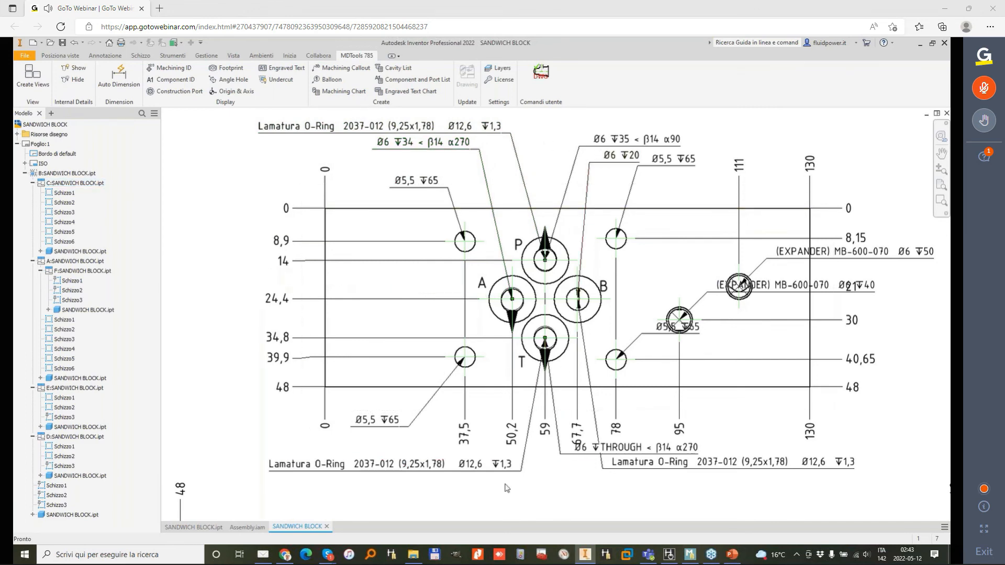
left_click(510, 474)
key("Delete")
key("Delete")
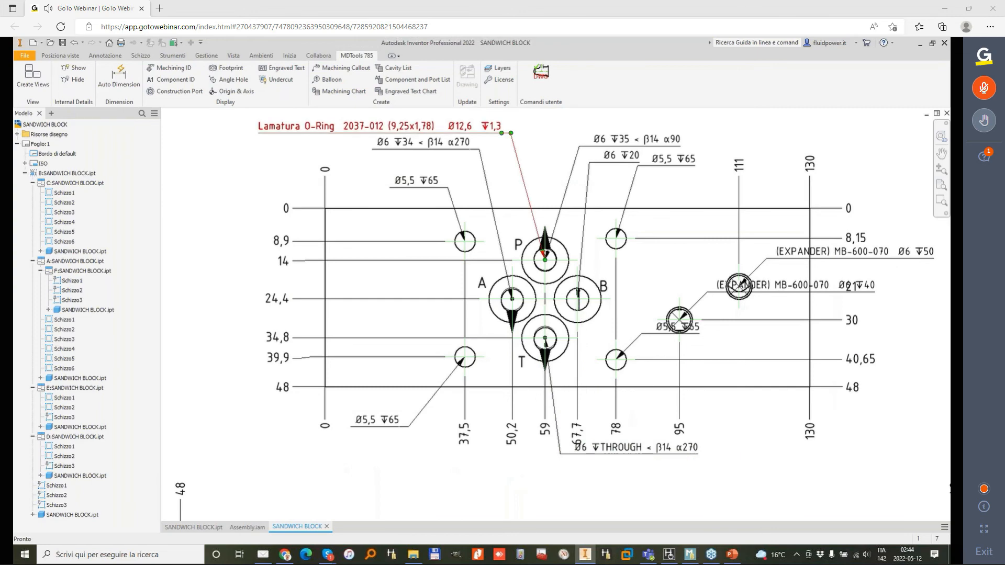
Step: Add "nr4" on its own line above the text of port P's O-ring callout
double_click(358, 133)
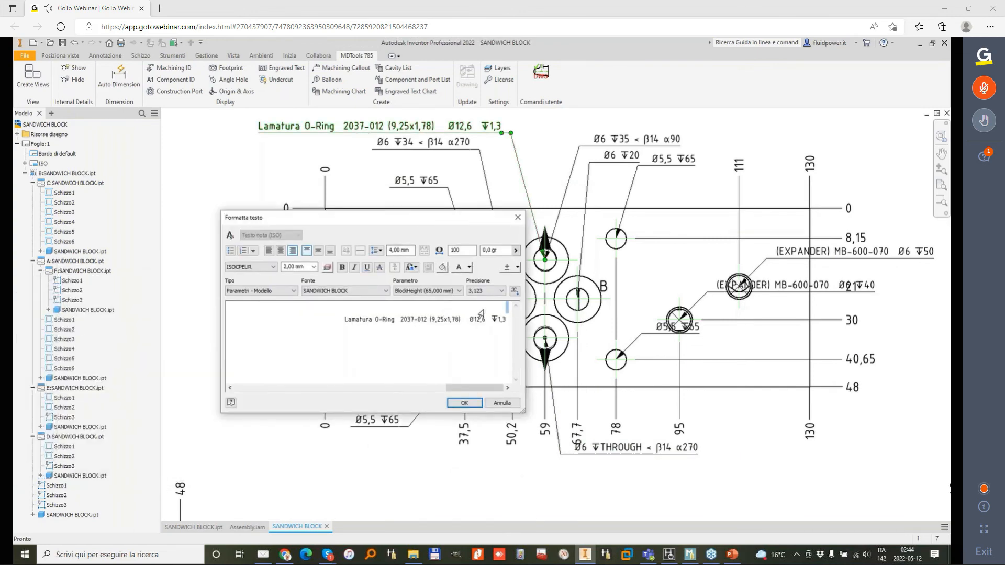
type("nr4")
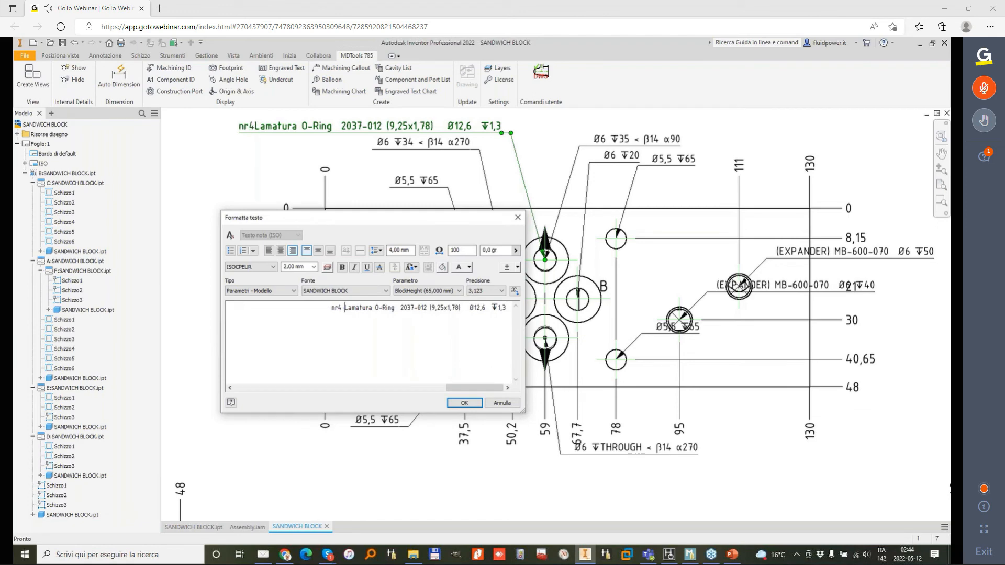
key("Return")
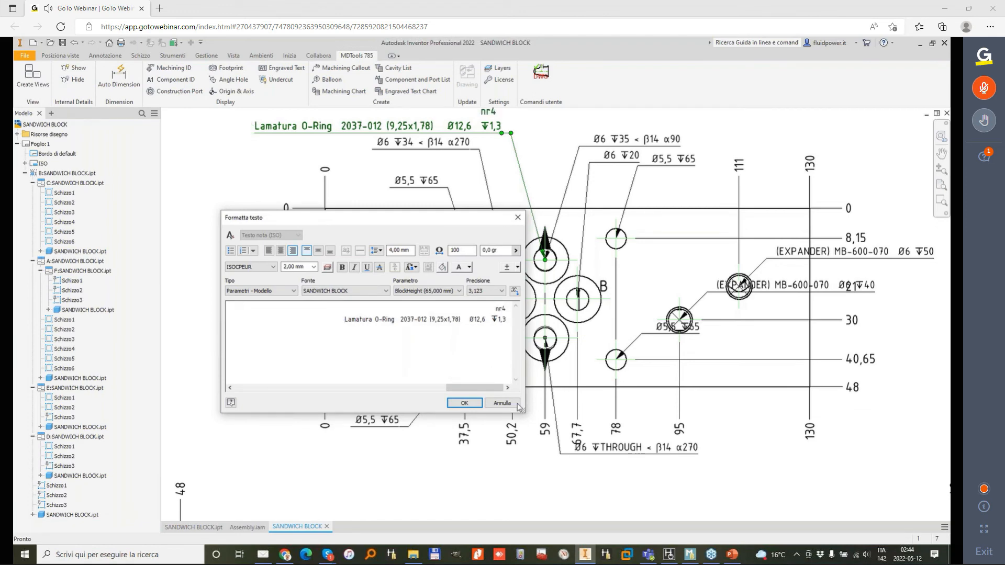
left_click(464, 404)
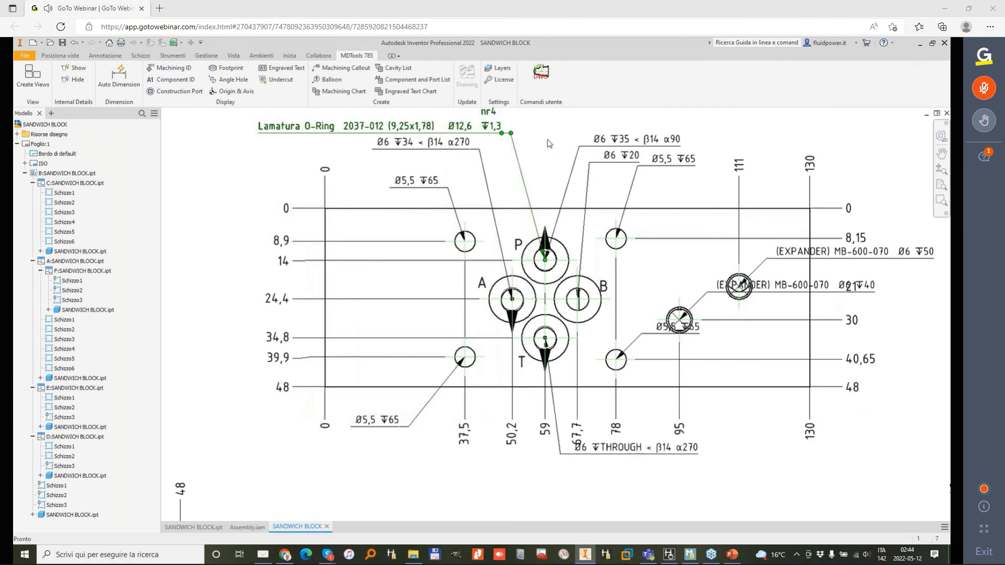
Step: Move both expander callouts and the lower right Ø5,5 hole's callout outside the outline of the uppermost view
middle_click_drag(547, 143, 532, 195)
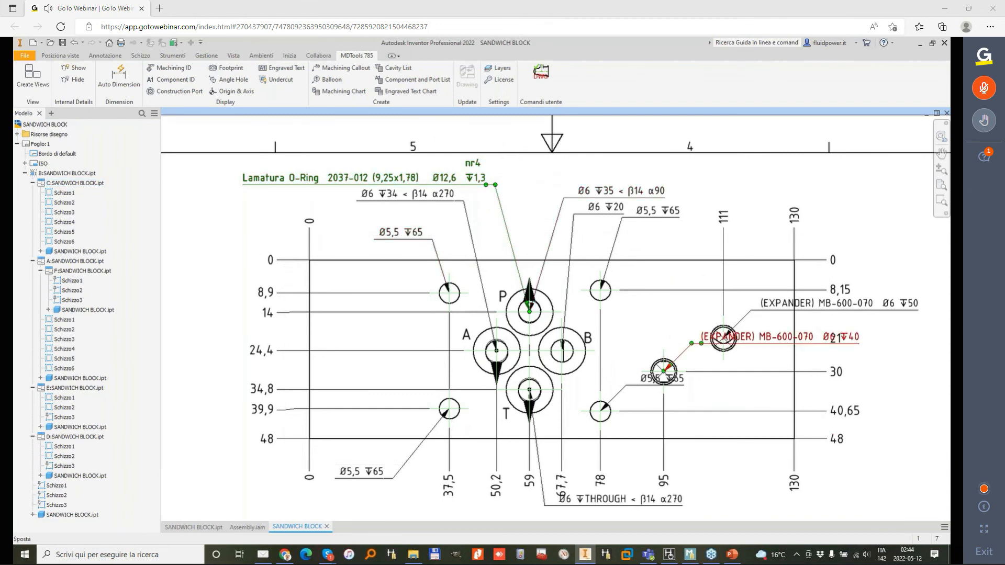
left_click_drag(701, 344, 832, 398)
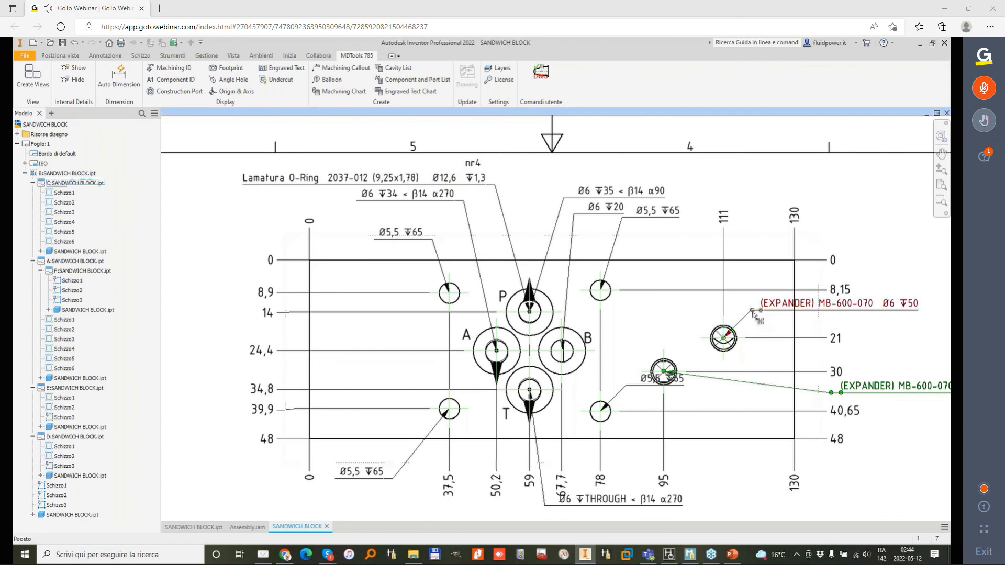
left_click_drag(752, 311, 852, 314)
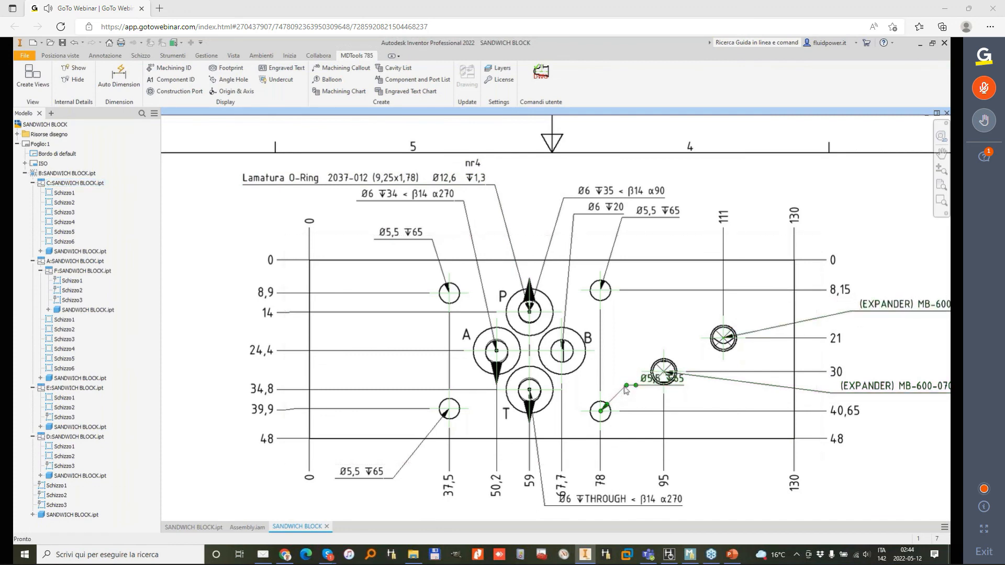
left_click_drag(623, 471, 709, 482)
scroll(632, 322, "down", 5)
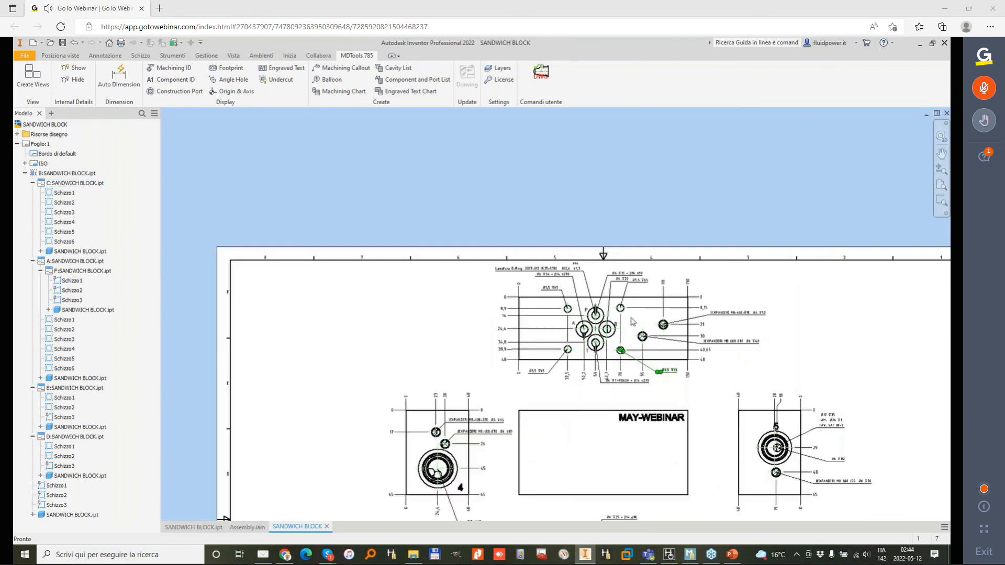
mouse_move(859, 333)
middle_mouse_down()
mouse_move(758, 258)
mouse_move(678, 170)
middle_mouse_up()
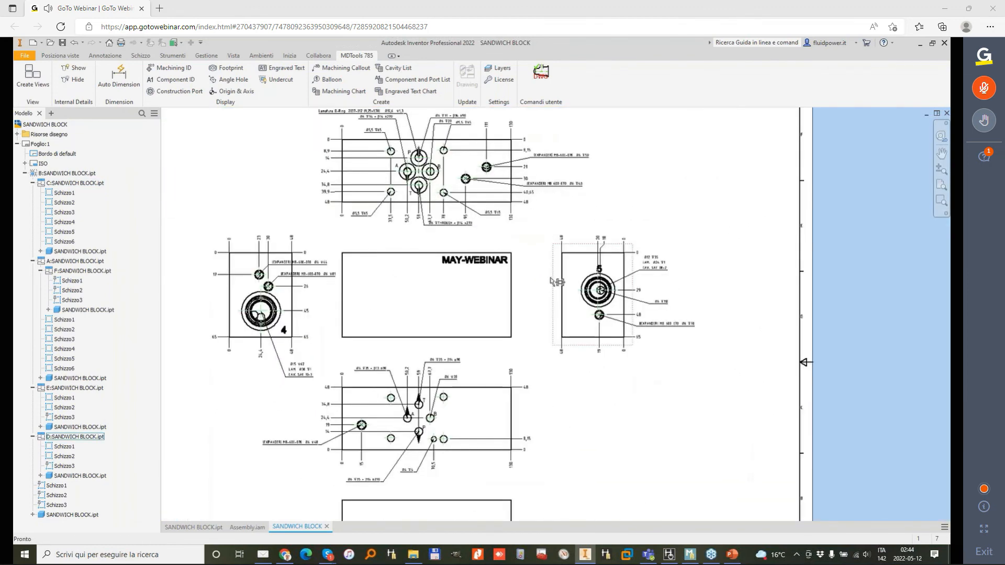
middle_click_drag(557, 283, 628, 204)
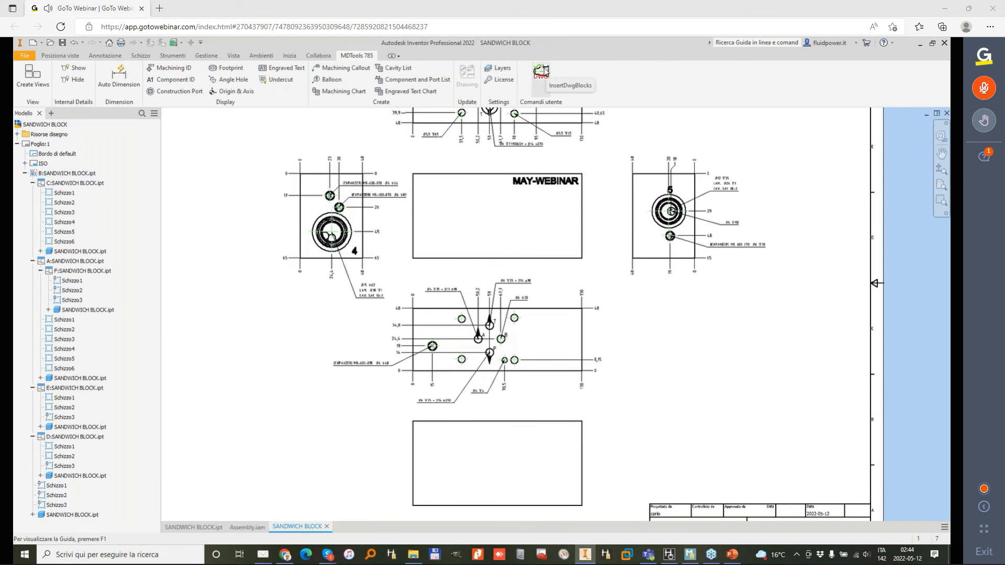
Step: Insert the DWG cavity detail blocks and place the SAE xx-3 block in the upper left corner of the sheet border
left_click(541, 75)
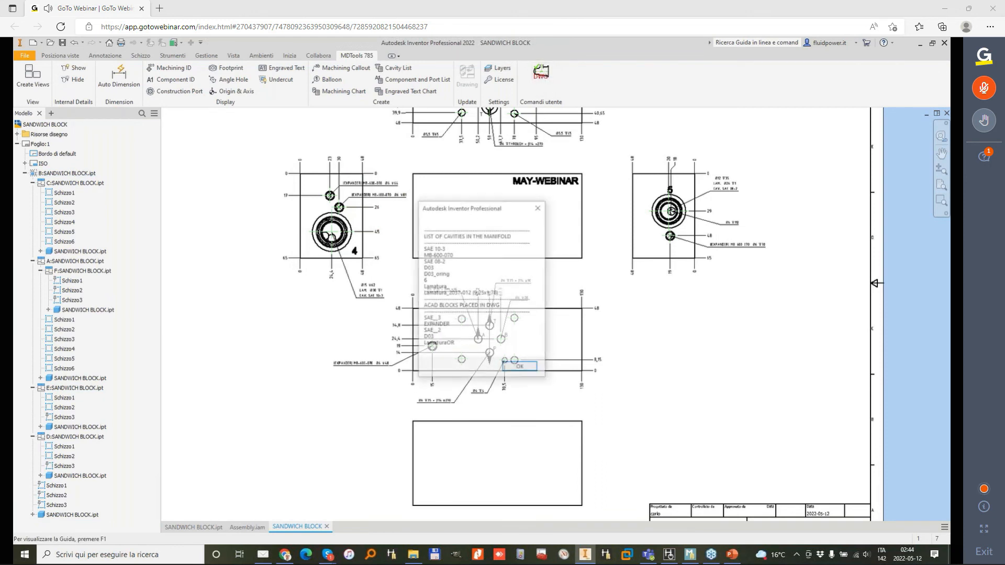
left_click(525, 372)
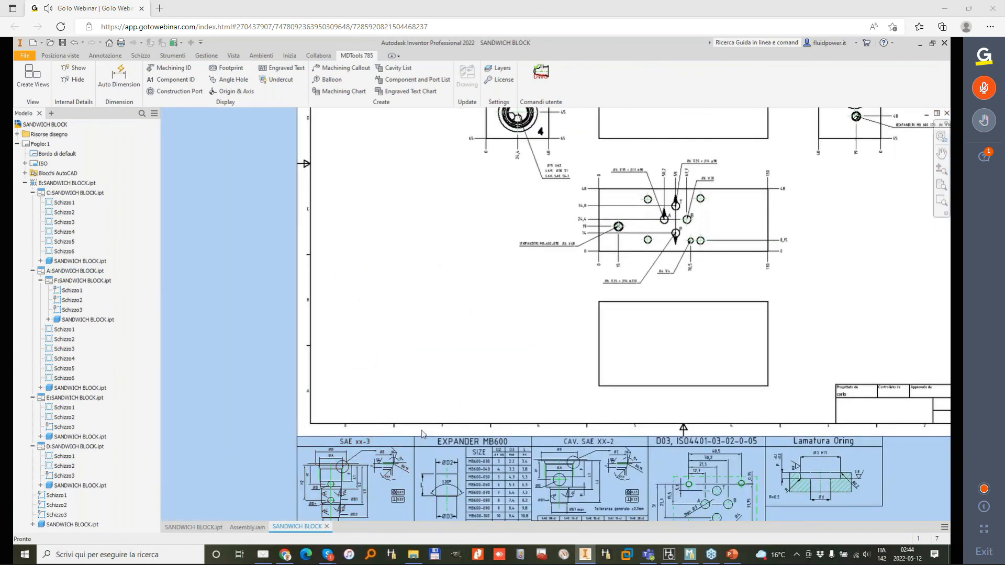
left_click_drag(352, 469, 443, 198)
middle_click_drag(443, 199, 494, 369)
left_click_drag(494, 369, 490, 178)
middle_click_drag(489, 179, 533, 346)
left_click_drag(498, 299, 424, 243)
left_click(563, 291)
middle_click_drag(581, 312, 520, 149)
middle_click_drag(385, 127, 365, 184)
middle_click_drag(503, 492, 491, 246)
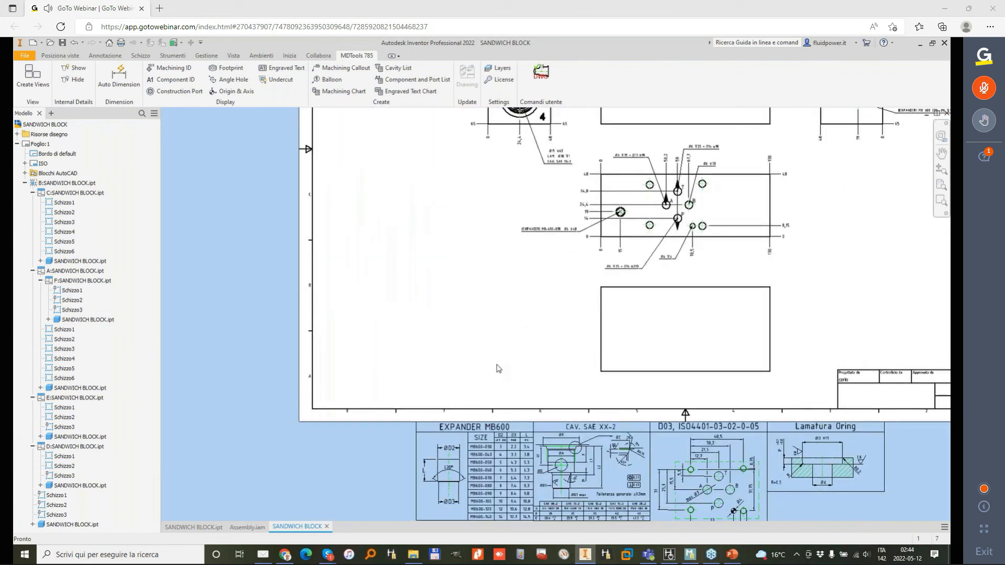
Step: Move the CAV. SAE XX-2 block onto the sheet, directly below the SAE xx-3 block along the left border
middle_click_drag(499, 369, 462, 219)
left_click_drag(556, 329, 451, 184)
middle_click_drag(457, 179, 546, 408)
left_click_drag(545, 406, 433, 179)
left_click(530, 376)
Step: Place the EXPANDER MB600 table block directly below the CAV. SAE XX-2 block
middle_click_drag(529, 376, 512, 247)
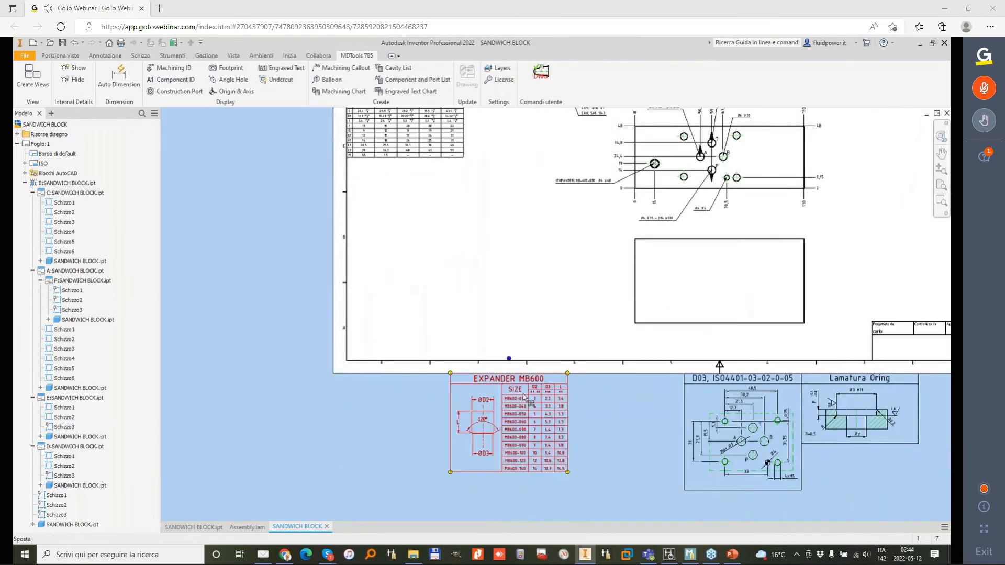
left_click_drag(525, 399, 451, 202)
mouse_move(745, 399)
left_mouse_down()
mouse_move(366, 275)
mouse_move(347, 261)
mouse_move(414, 285)
left_mouse_up()
mouse_move(536, 262)
middle_mouse_down()
mouse_move(507, 291)
mouse_move(443, 425)
mouse_move(401, 332)
middle_mouse_up()
left_click_drag(297, 392, 948, 392)
middle_click_drag(688, 298, 435, 218)
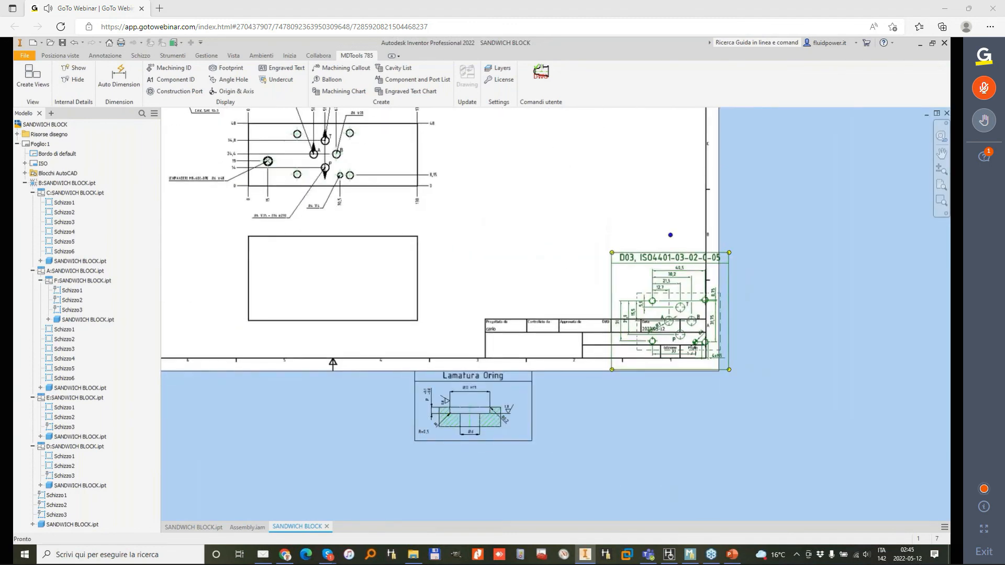
Step: Place the Lamatura Oring block in the upper right corner of the sheet border
left_click_drag(463, 376, 660, 128)
middle_click_drag(659, 129, 527, 263)
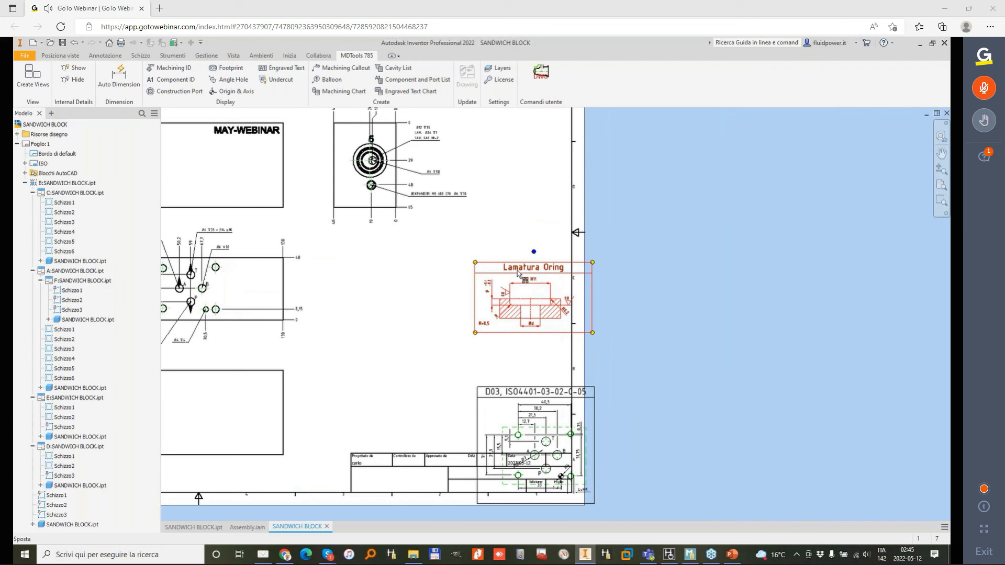
scroll(534, 272, "up", 3)
left_click_drag(543, 270, 491, 215)
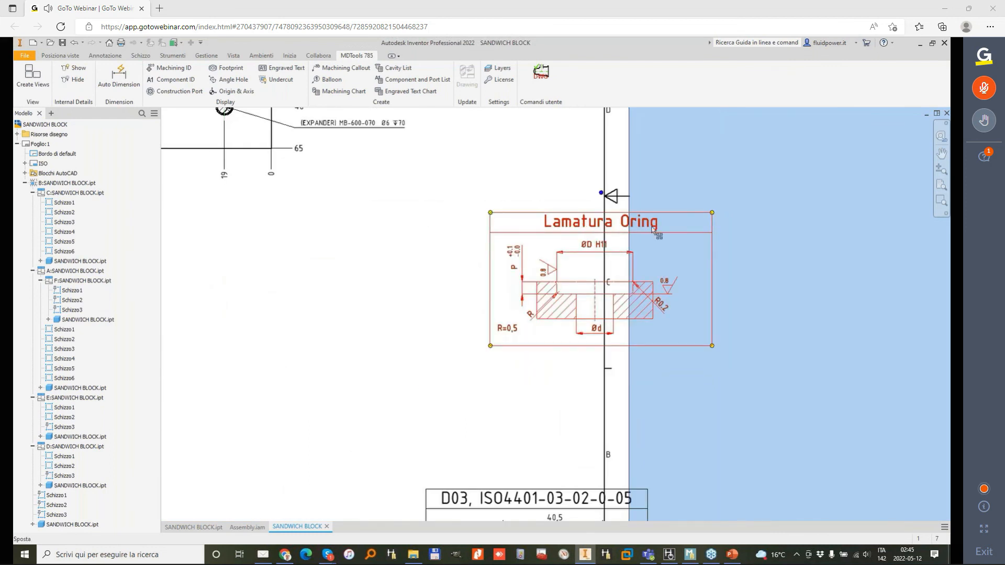
left_click_drag(651, 224, 580, 221)
scroll(406, 214, "up", 4)
scroll(444, 369, "down", 10)
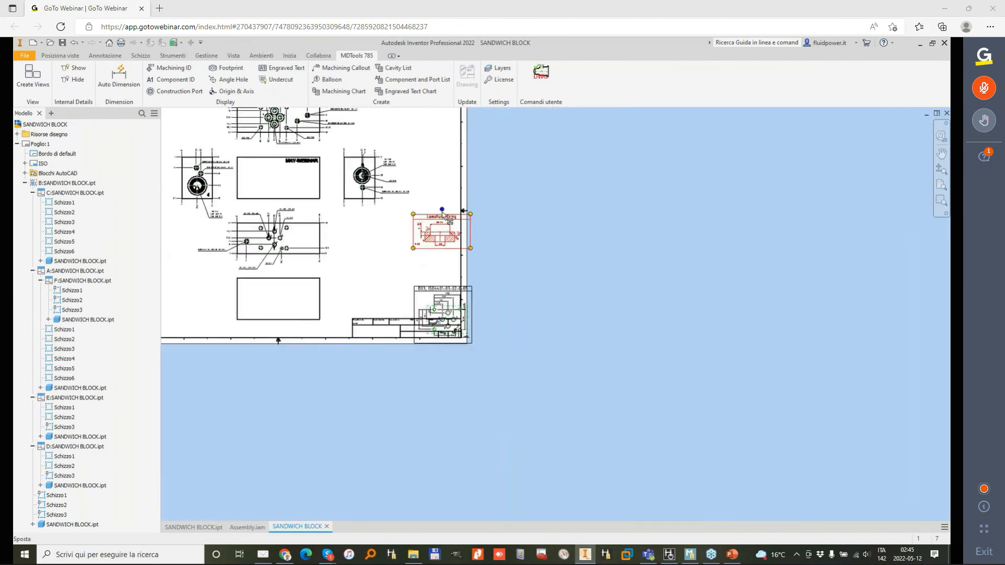
left_click_drag(494, 347, 475, 215)
left_click(483, 438)
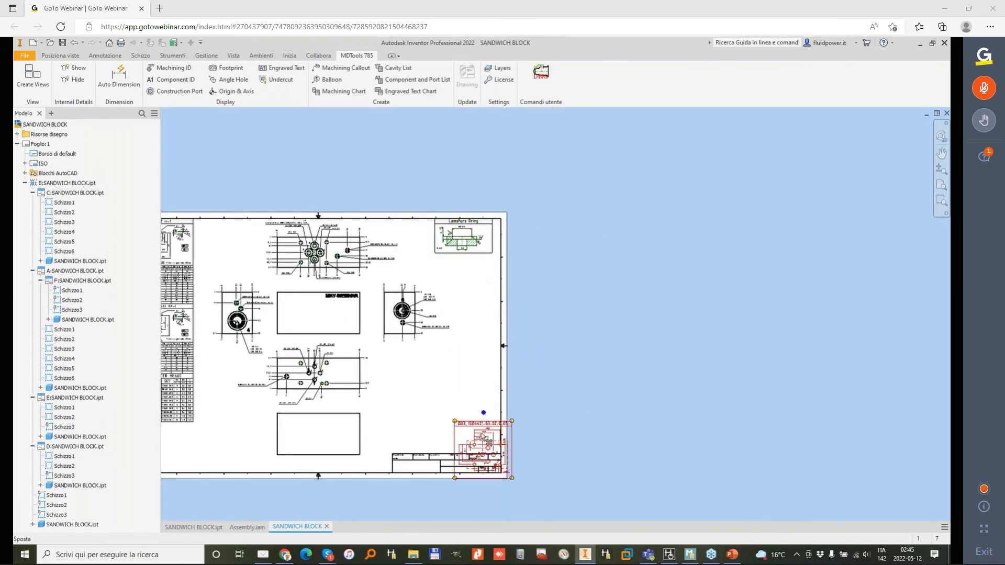
left_click_drag(484, 414, 465, 247)
left_click(543, 276)
middle_click_drag(441, 337, 476, 336)
Step: Examine the placed detail blocks and the annotated views across the whole drawing sheet
scroll(435, 328, "up", 3)
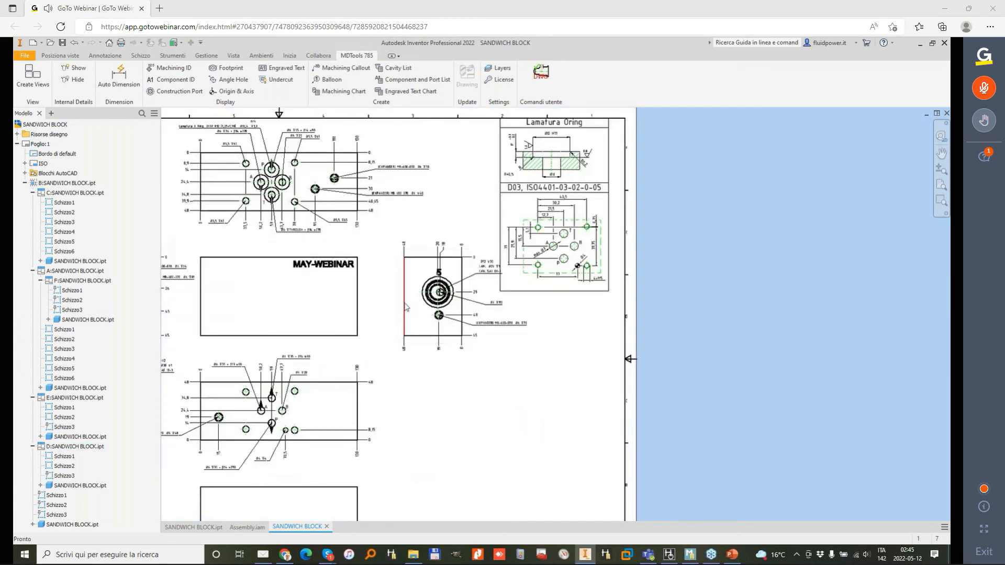
left_click_drag(388, 295, 373, 295)
scroll(443, 271, "down", 3)
middle_click_drag(485, 340, 609, 326)
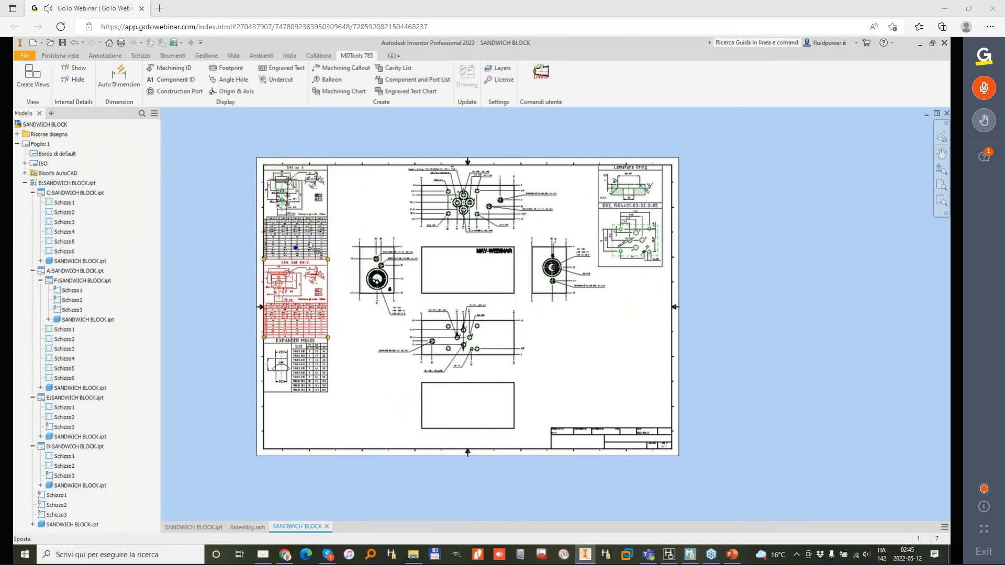
middle_click_drag(348, 314, 368, 336)
scroll(335, 285, "down", 2)
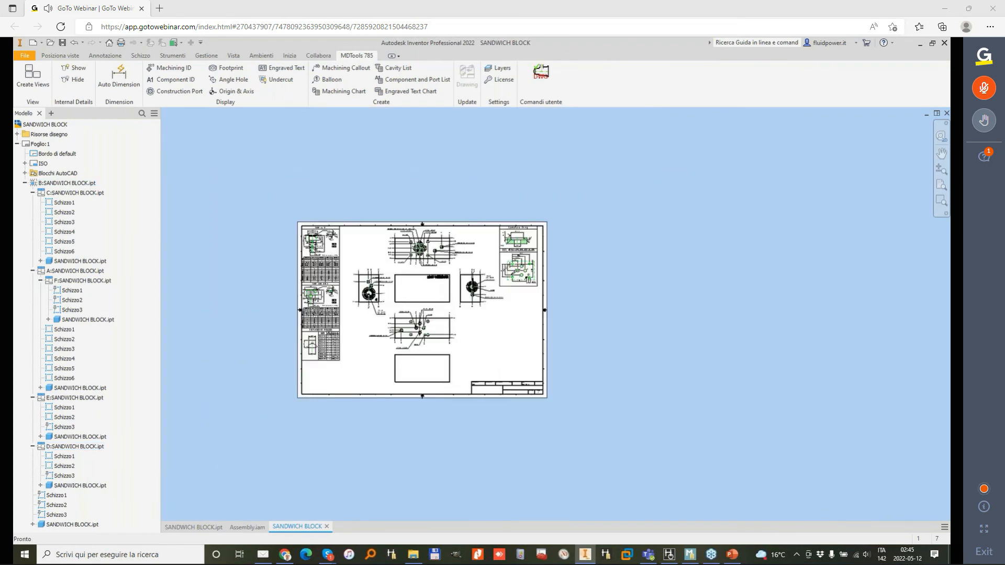
scroll(340, 275, "up", 2)
scroll(439, 193, "up", 2)
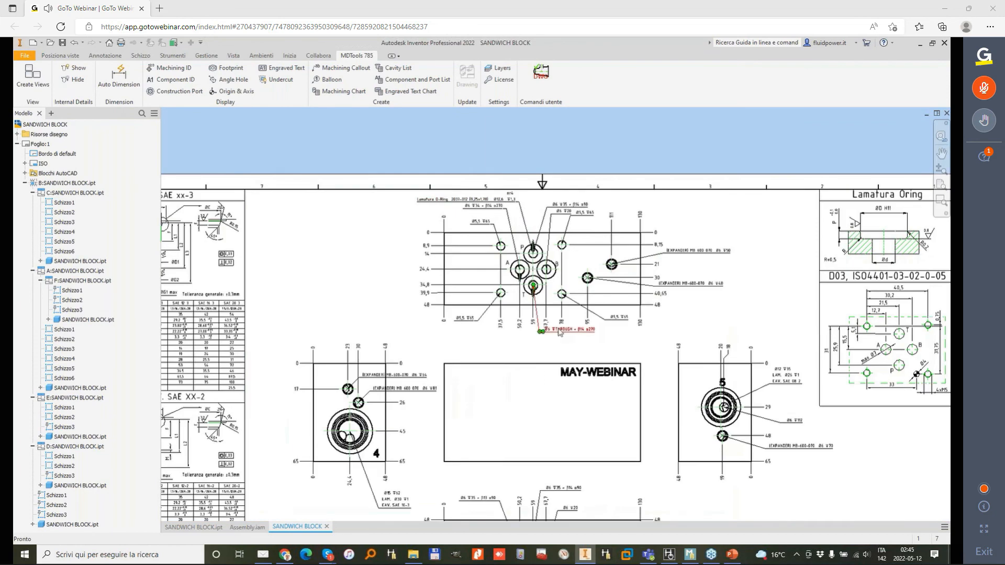
scroll(560, 332, "down", 2)
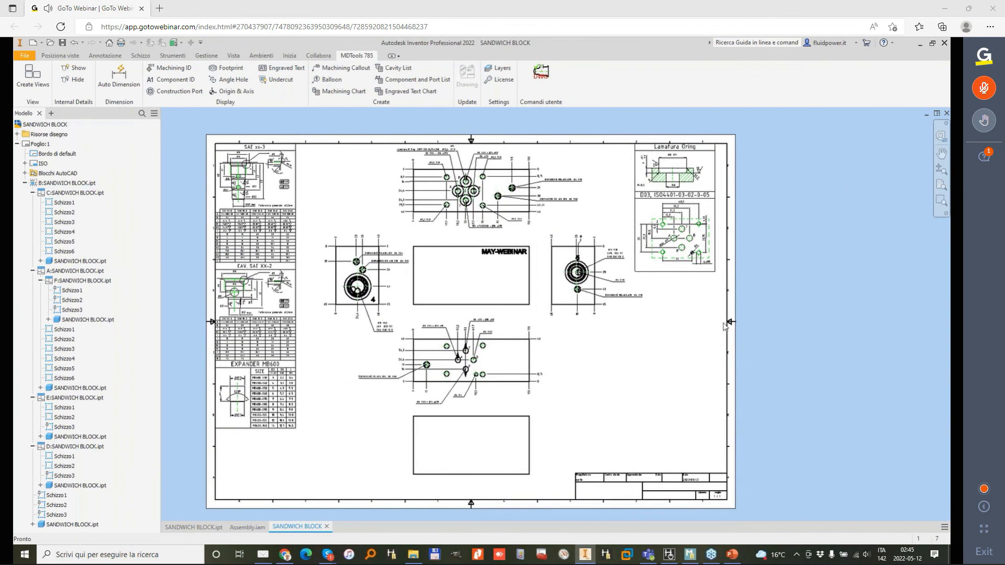
scroll(818, 334, "up", 2)
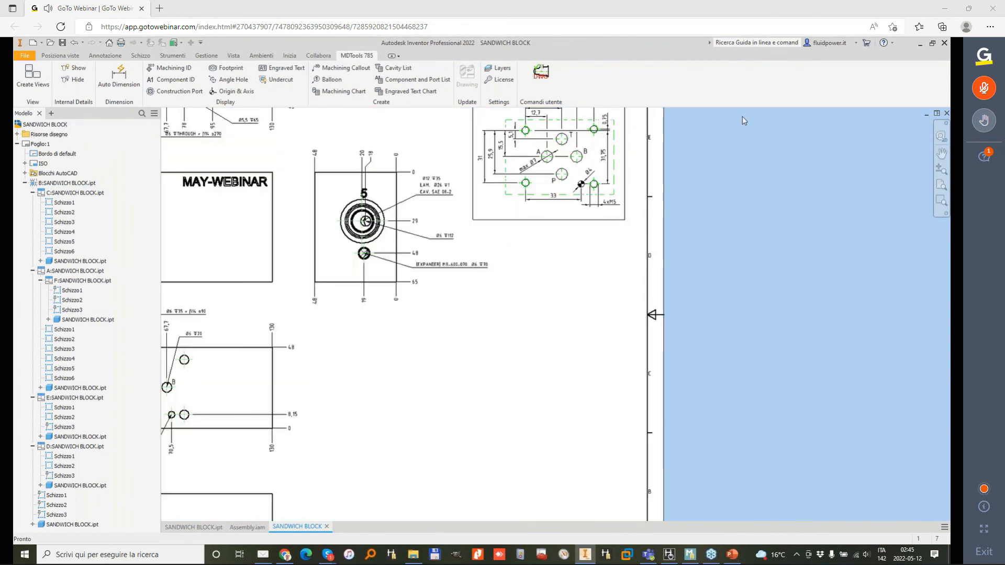